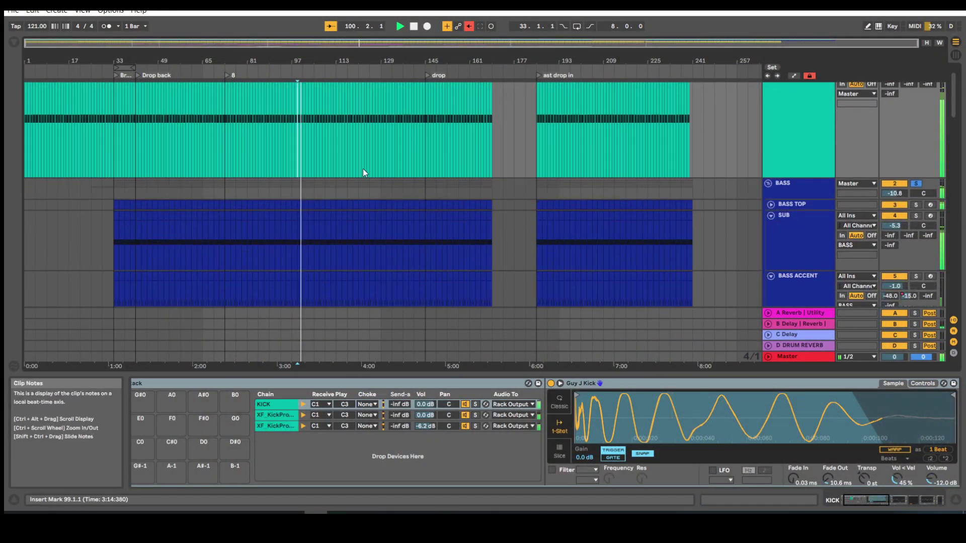
Step: Look through the arrangement's tracks during playback, from the kick, bass and drums down to the atmosphere and white noise tracks
scroll(363, 168, down, 5)
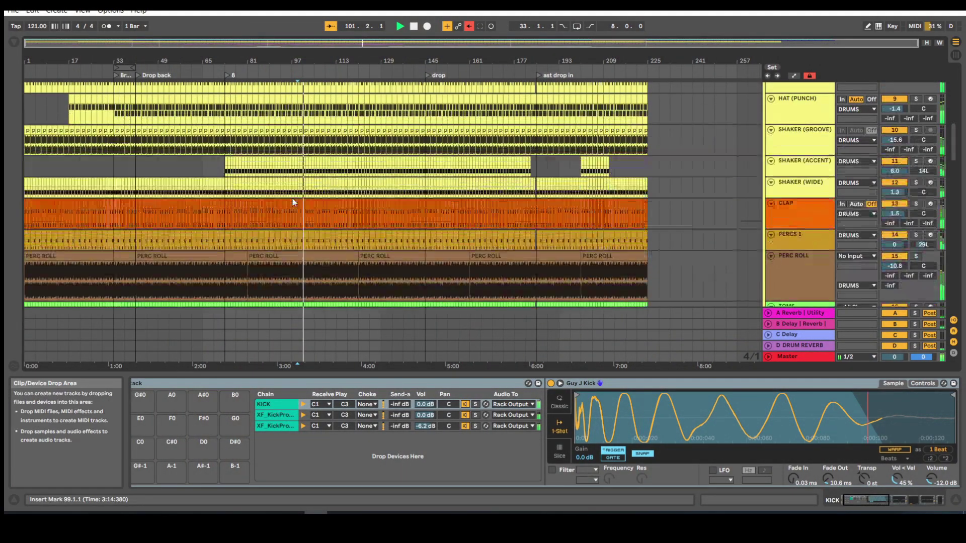
scroll(291, 202, down, 3)
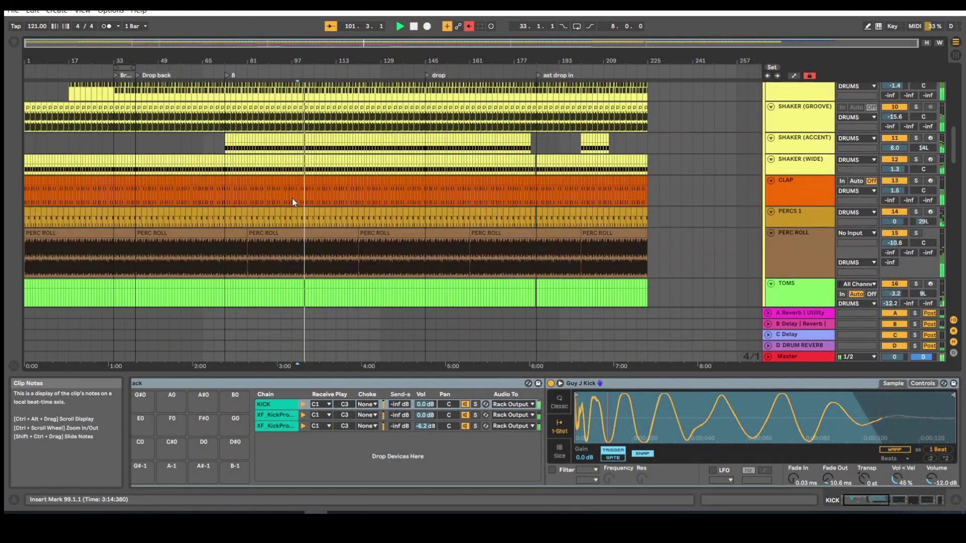
scroll(292, 200, down, 2)
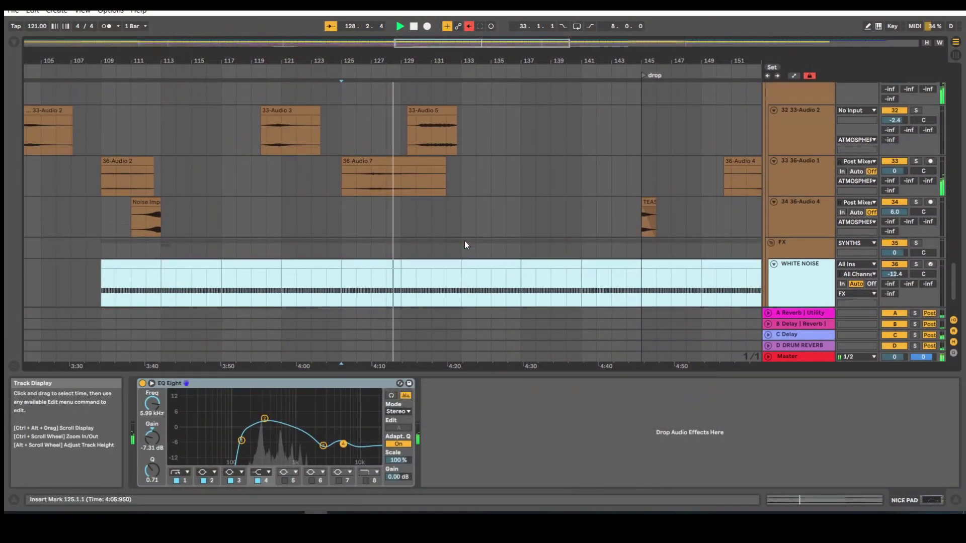
scroll(466, 237, up, 10)
scroll(469, 231, up, 5)
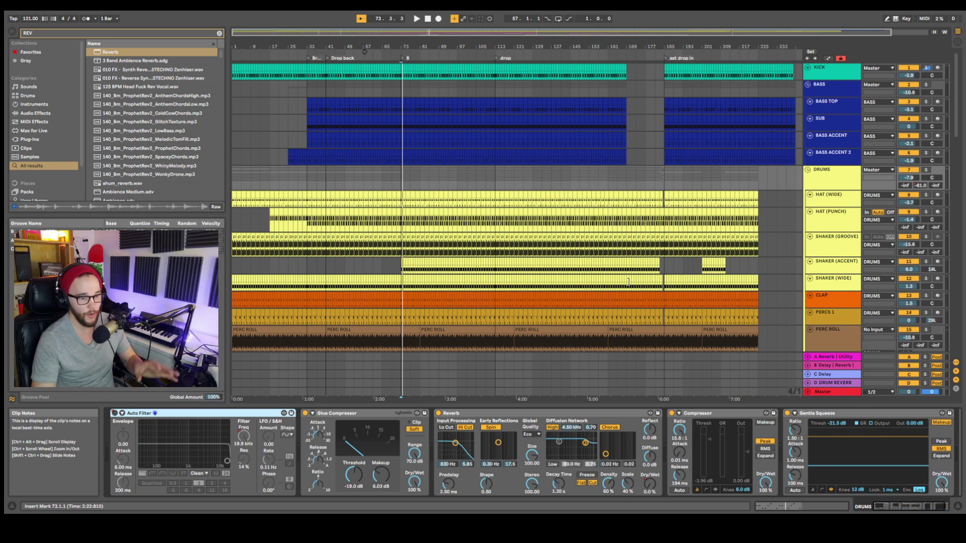
Step: Play the KICK track from the Drop back marker and inspect the sample and EQ Eight of its KICK chain
click(834, 75)
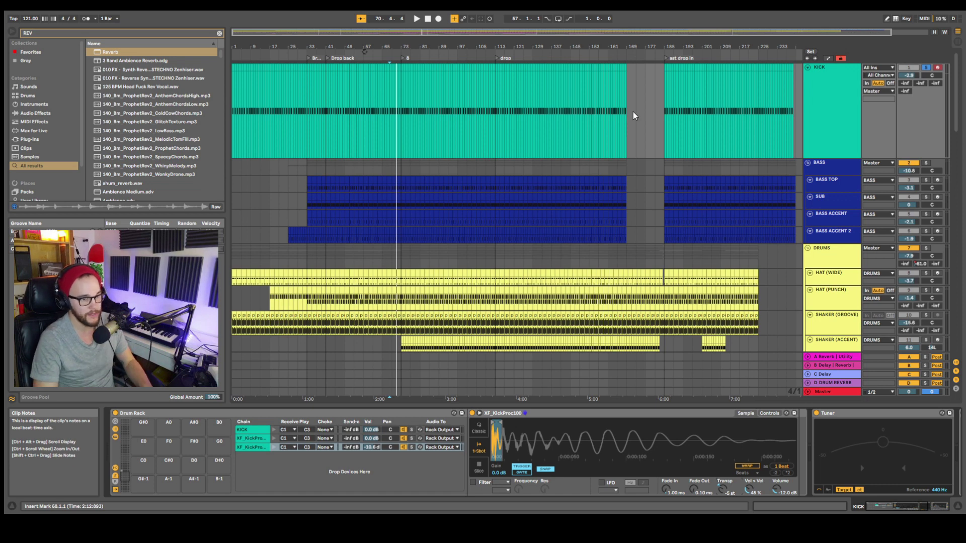
click(329, 58)
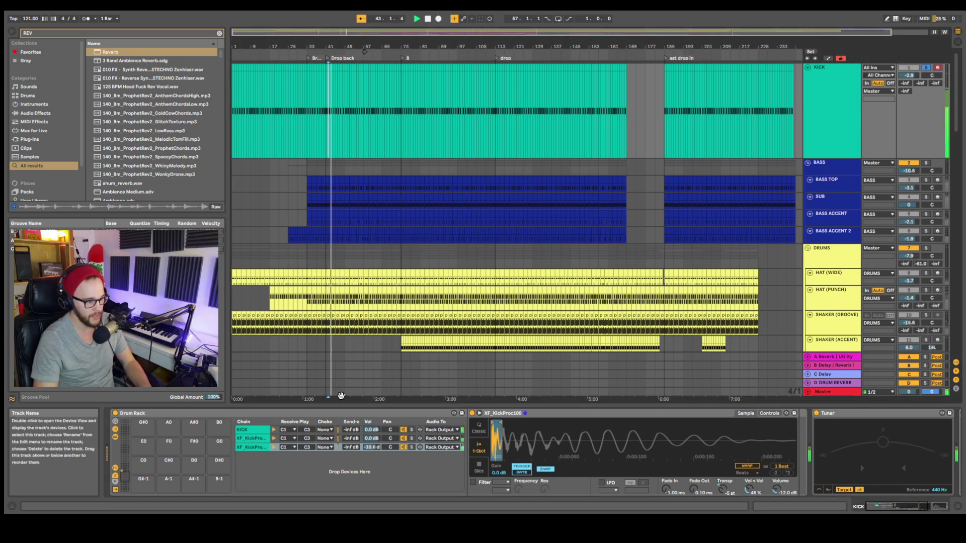
key(space)
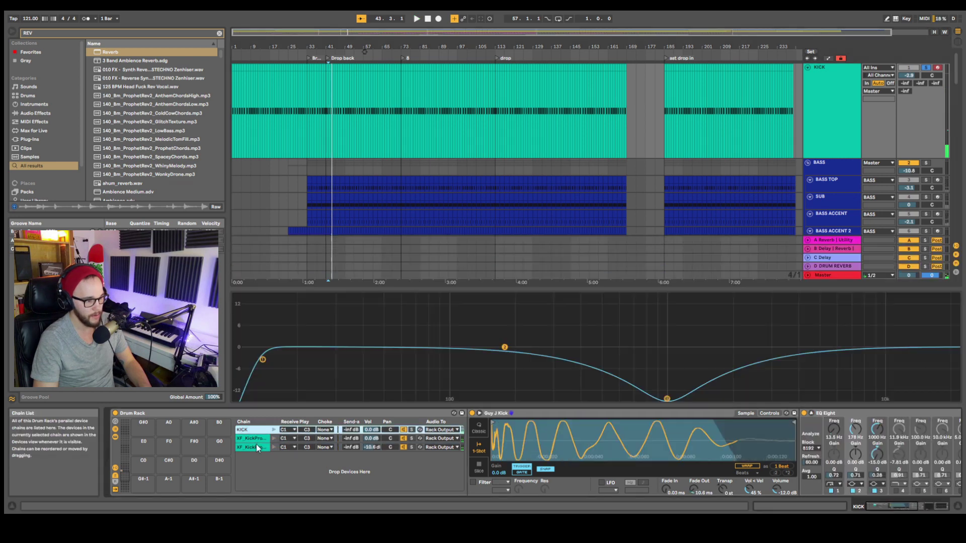
click(258, 431)
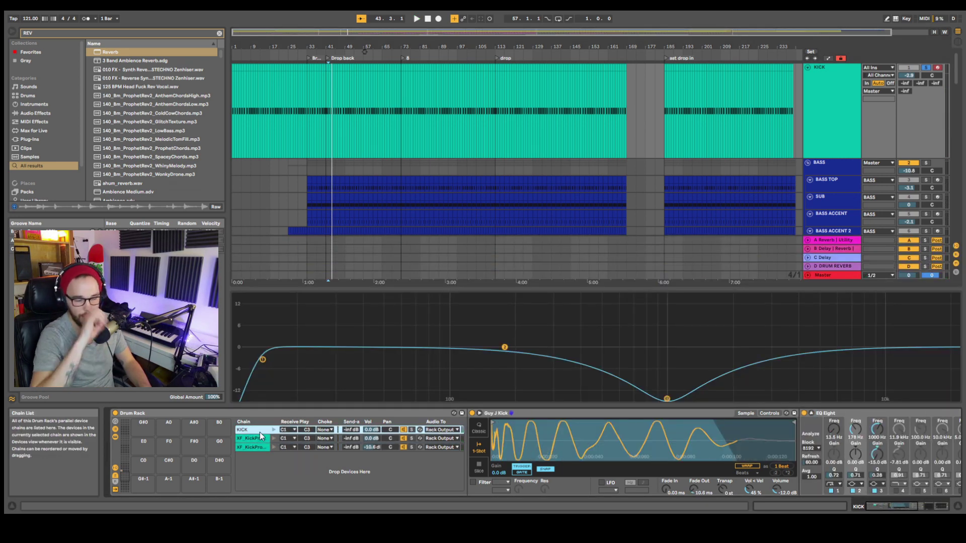
scroll(662, 470, right, 5)
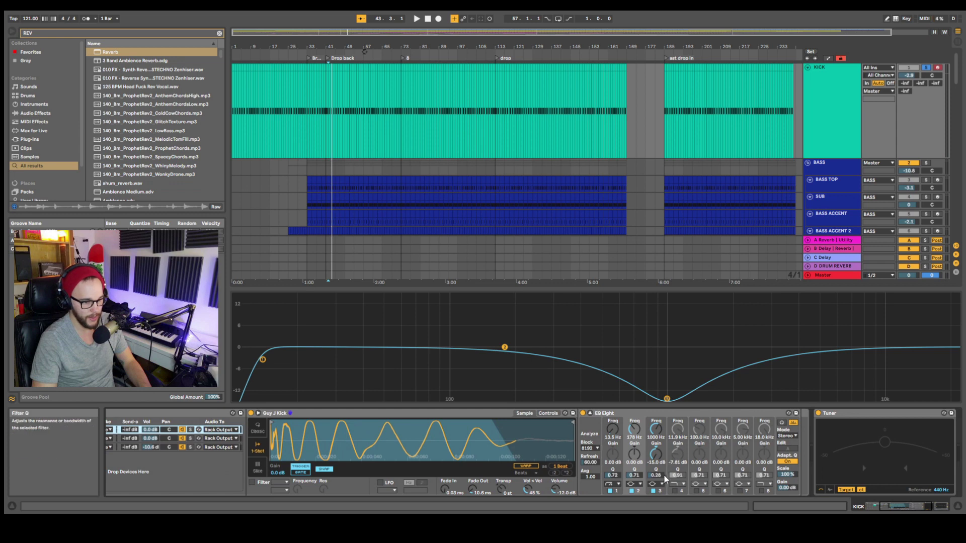
key(space)
key(space)
scroll(361, 446, left, 5)
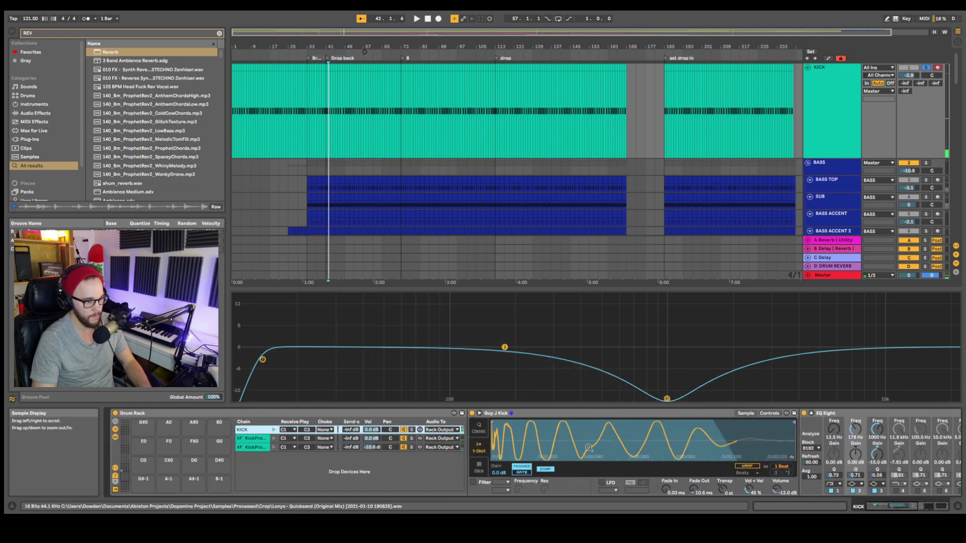
Step: Audition the kick rack's three layered chains separately by soloing them during playback
click(285, 447)
click(411, 438)
key(space)
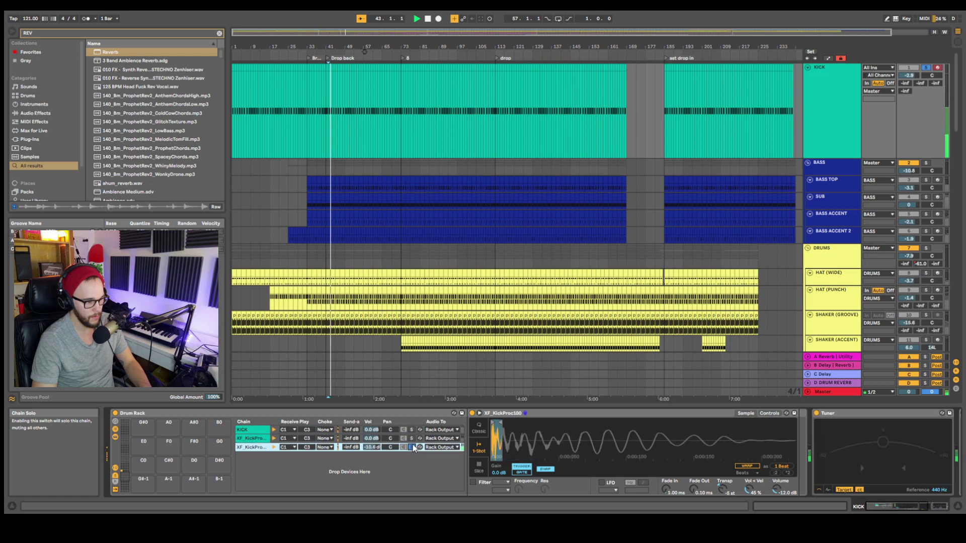
click(412, 430)
click(412, 430)
click(412, 440)
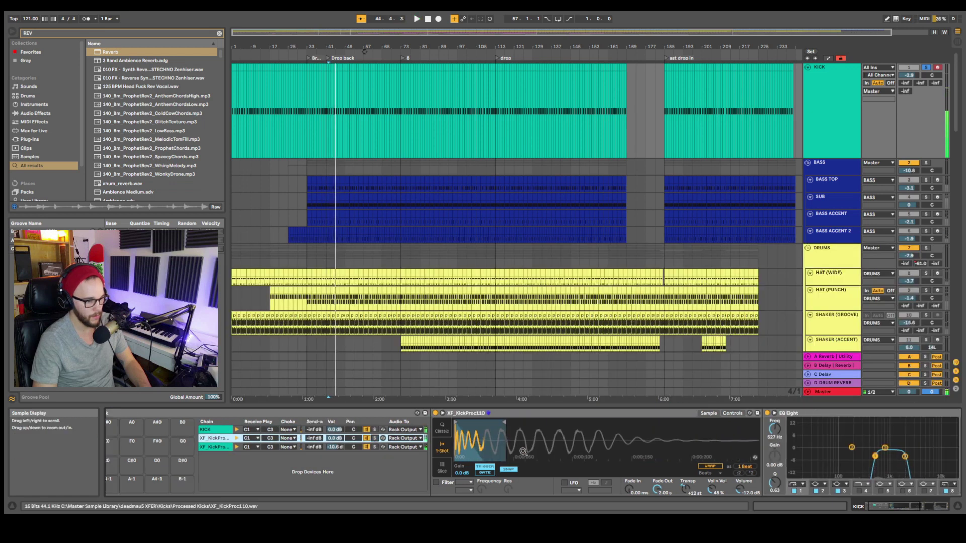
Step: Search the browser for "comp" and add a Compressor after the last EQ Eight on the KICK track
scroll(603, 457, right, 10)
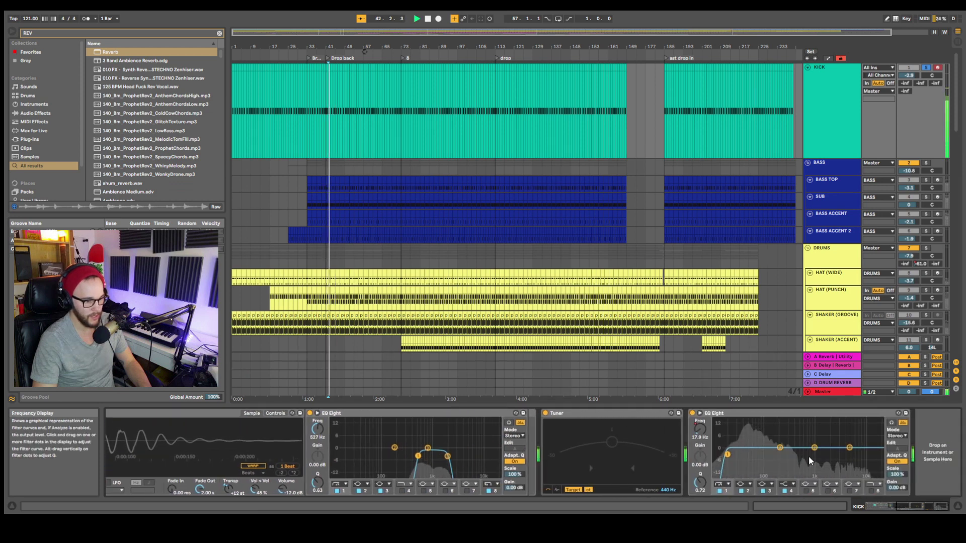
key(space)
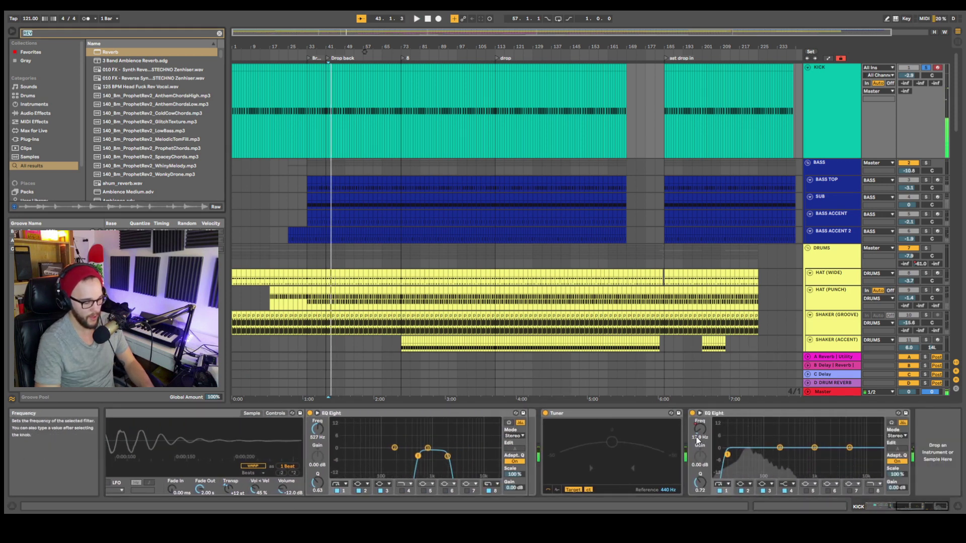
key(ctrl+f)
text(comp)
drag(122, 53, 940, 463)
key(space)
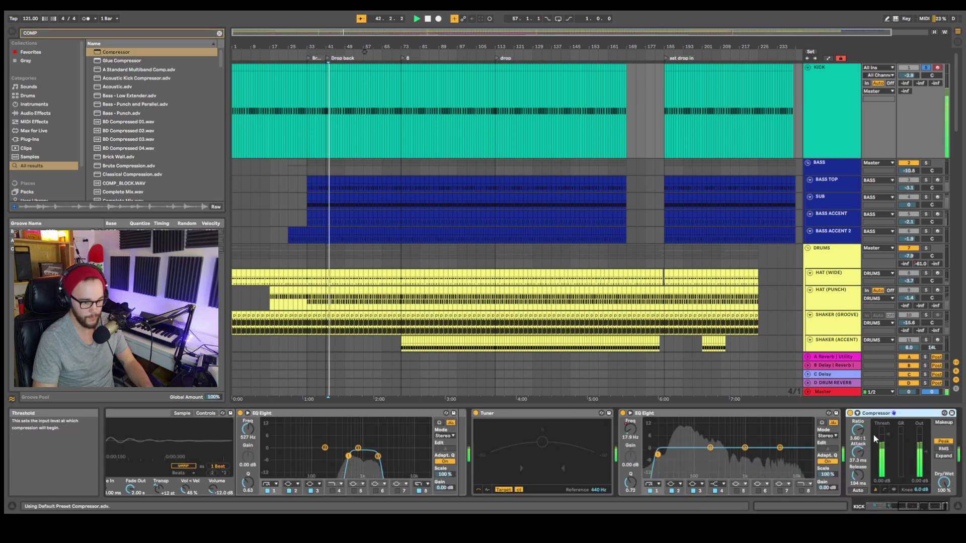
Step: Set the Compressor's ratio to about 6.63:1, attack to 0.01 ms and threshold to about -7.94 dB while auditioning the kick
drag(858, 430, 857, 422)
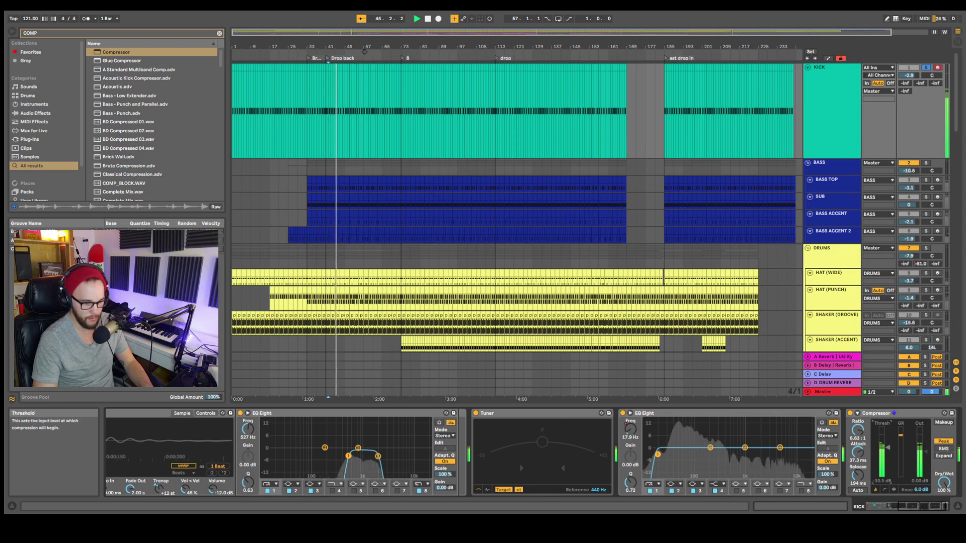
drag(857, 452, 887, 444)
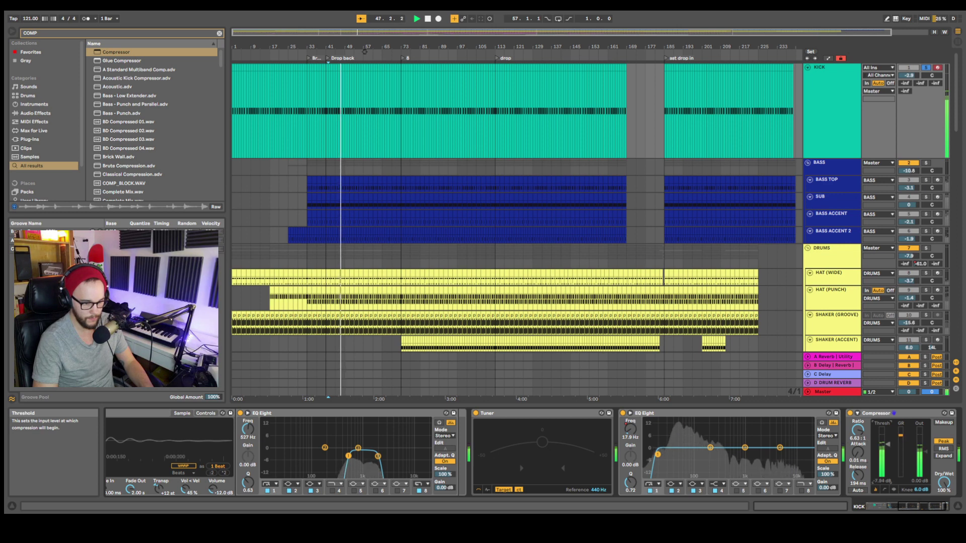
key(space)
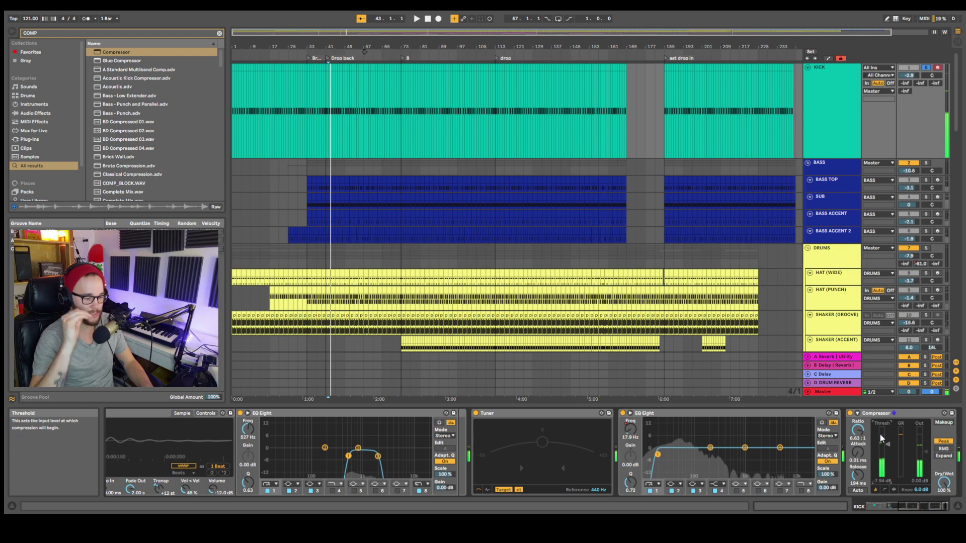
key(space)
key(space)
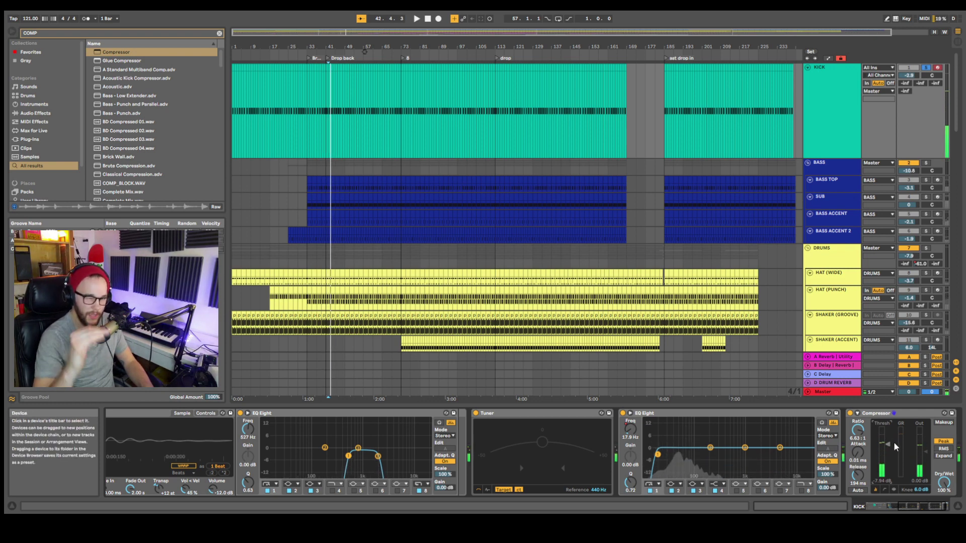
key(space)
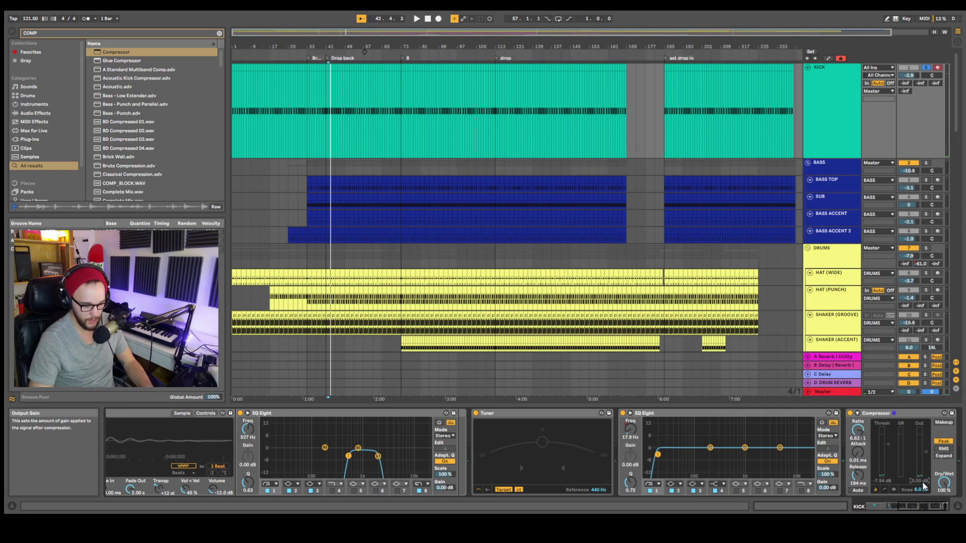
Step: Raise the Compressor's output gain to 1.50 dB and compare the kick with the device bypassed and active
scroll(924, 485, up, 1)
key(space)
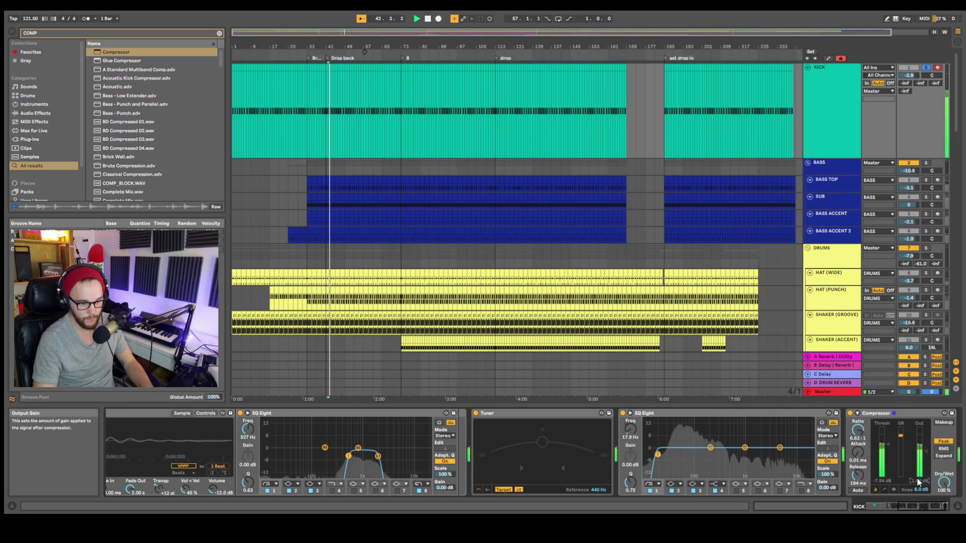
click(851, 413)
click(850, 413)
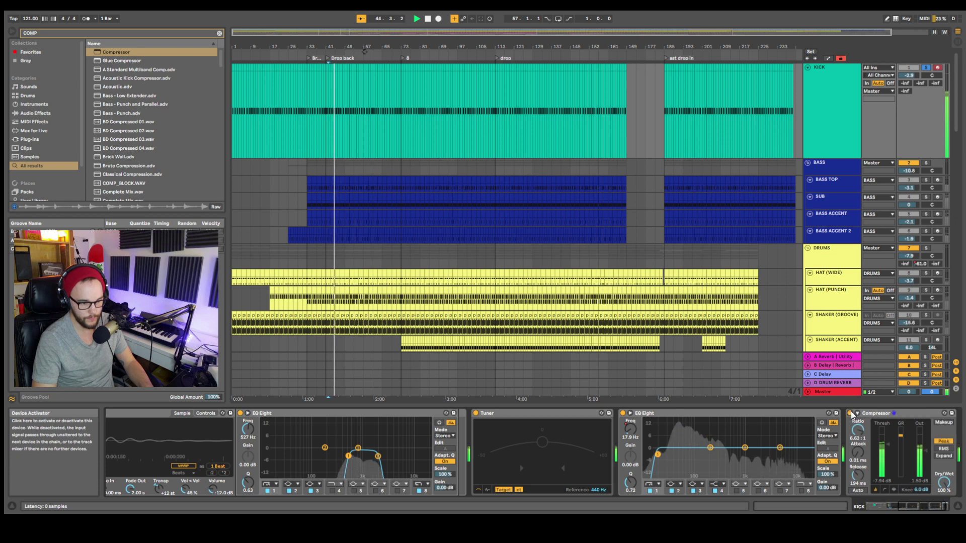
key(space)
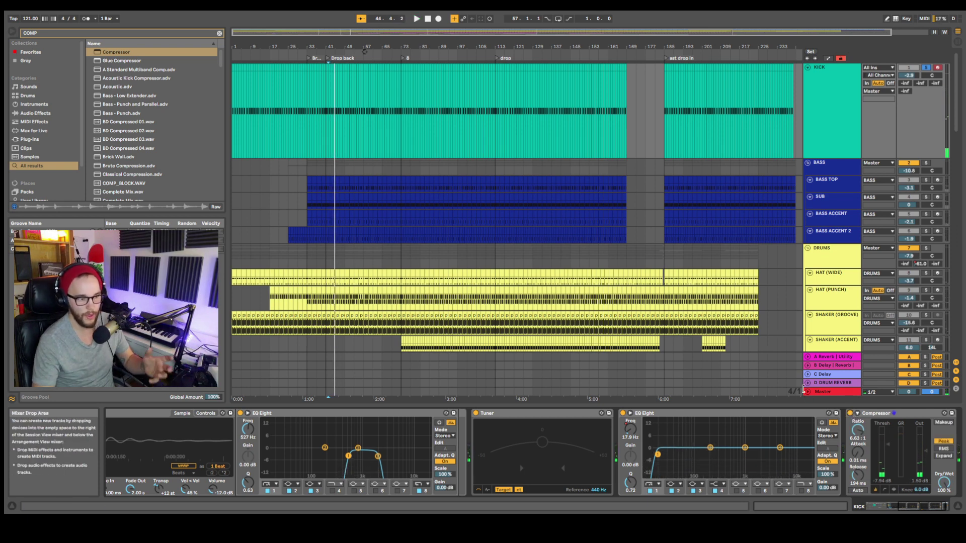
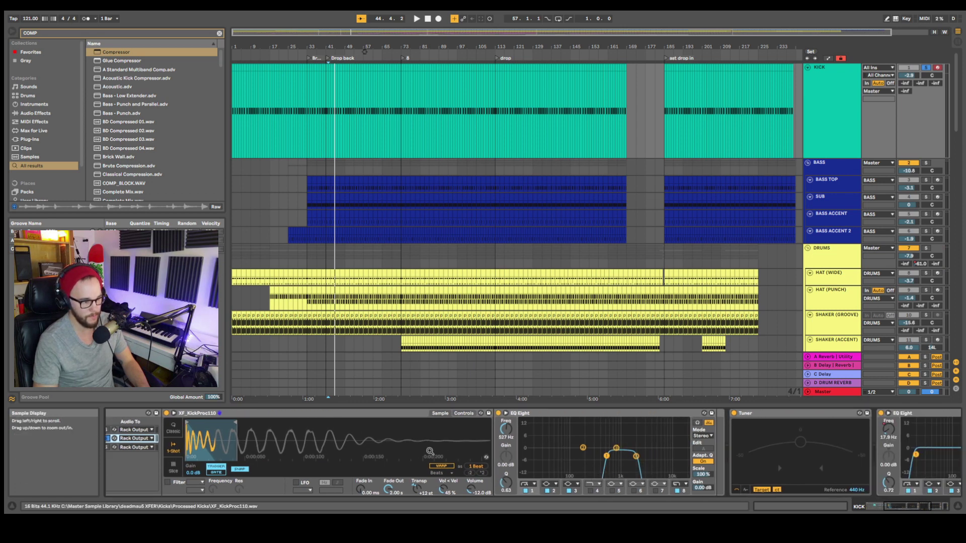
Step: With the XF_KickProc100 chain soloed, move its EQ low cut to about 899 Hz and set the chain volume to -6.2 dB
scroll(639, 457, left, 5)
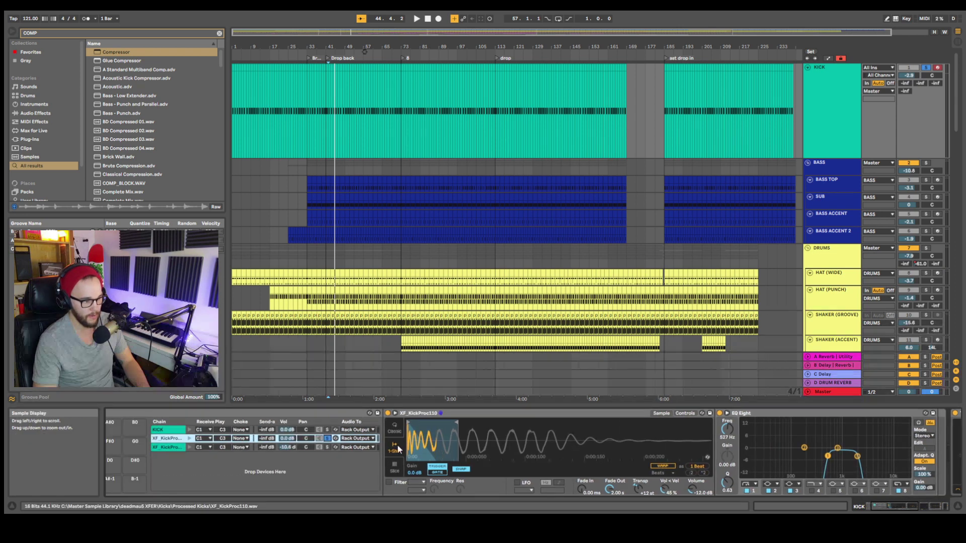
click(327, 447)
scroll(528, 456, right, 5)
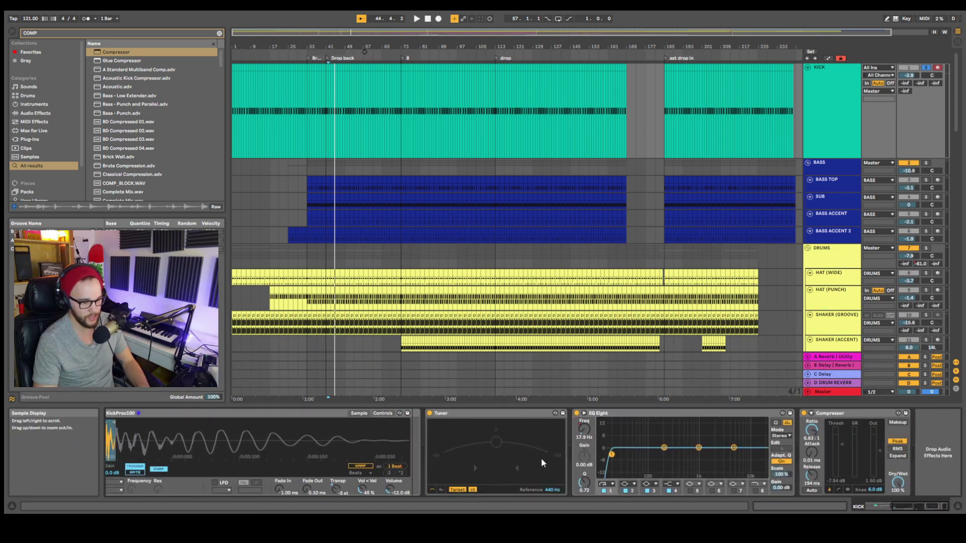
key(space)
scroll(626, 463, left, 4)
drag(614, 454, 699, 456)
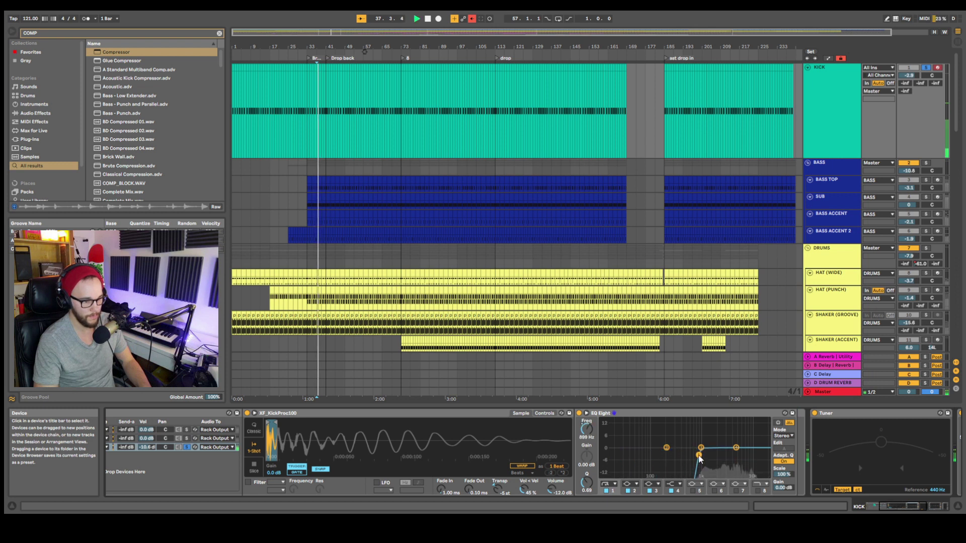
scroll(738, 455, left, 4)
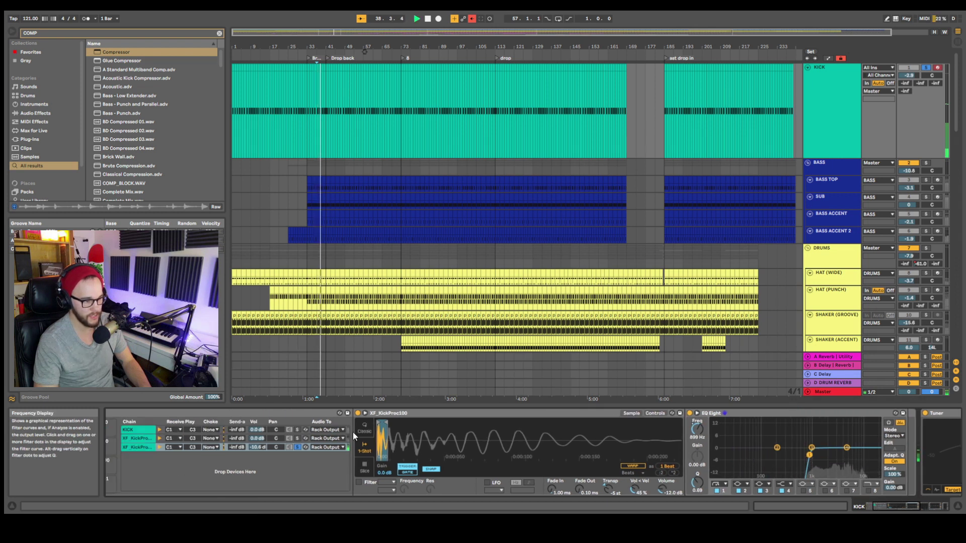
drag(261, 450, 261, 448)
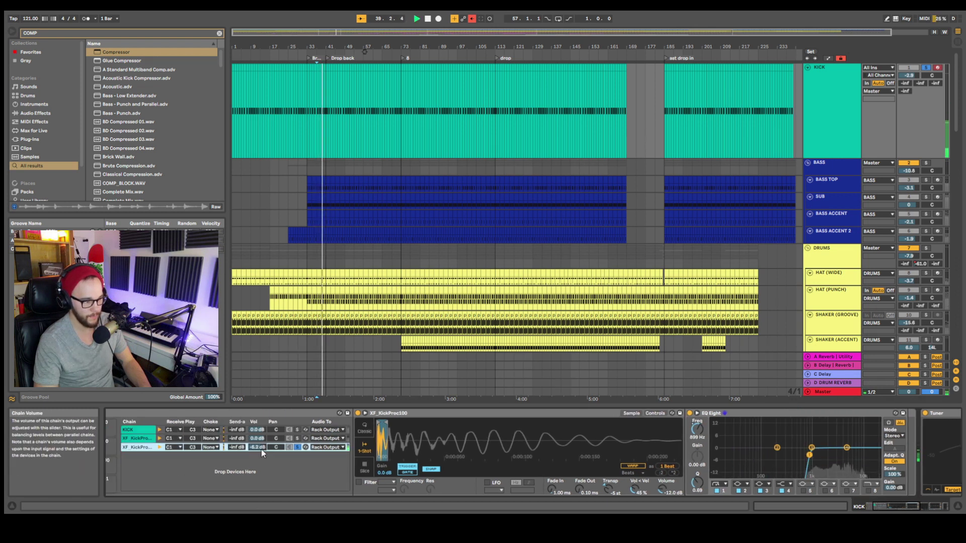
Step: Solo the XF_KickProc110 chain to lower its EQ low cut to about 303 Hz, and return to hearing all chains together
click(296, 438)
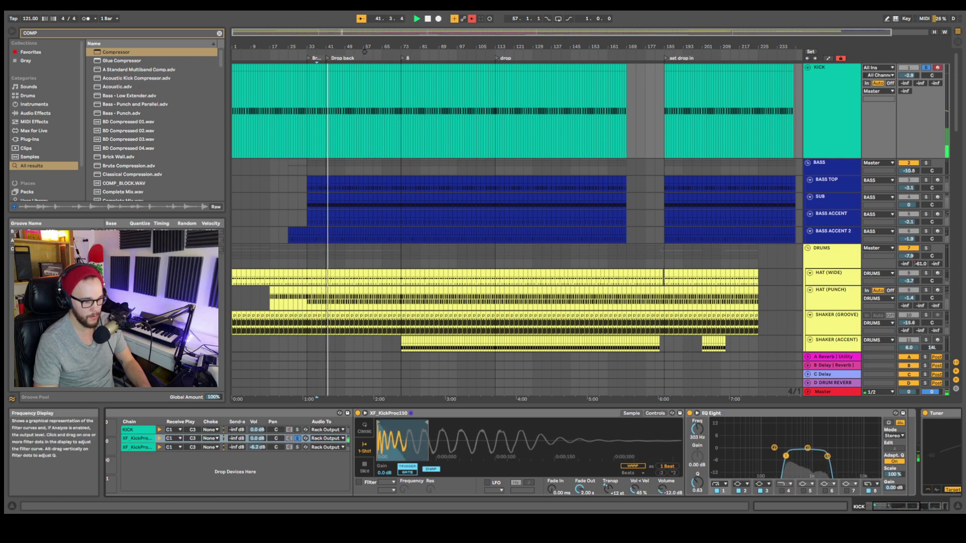
click(298, 432)
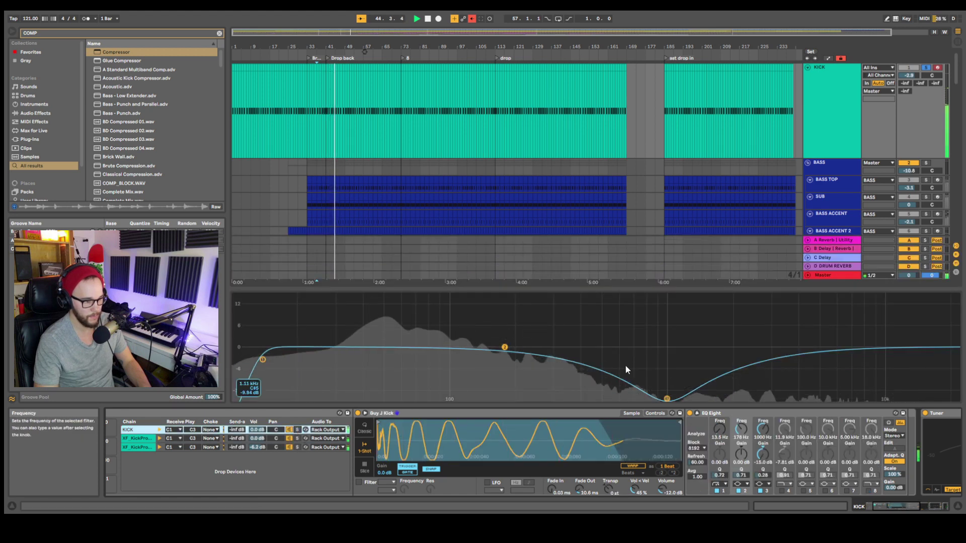
Step: Boost band 2 of the EQ Eight after the Tuner by about 2.14 dB at about 206 Hz during playback
scroll(820, 439, right, 10)
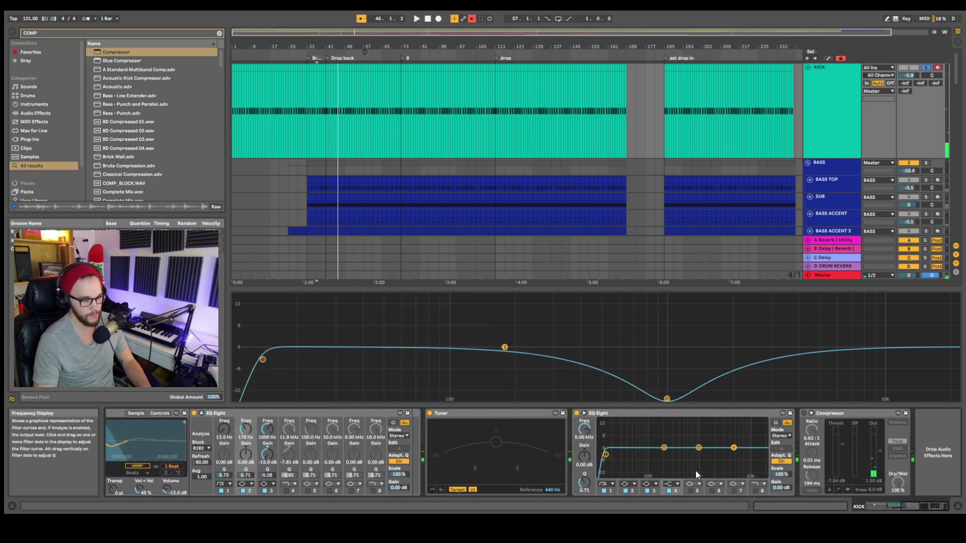
click(647, 433)
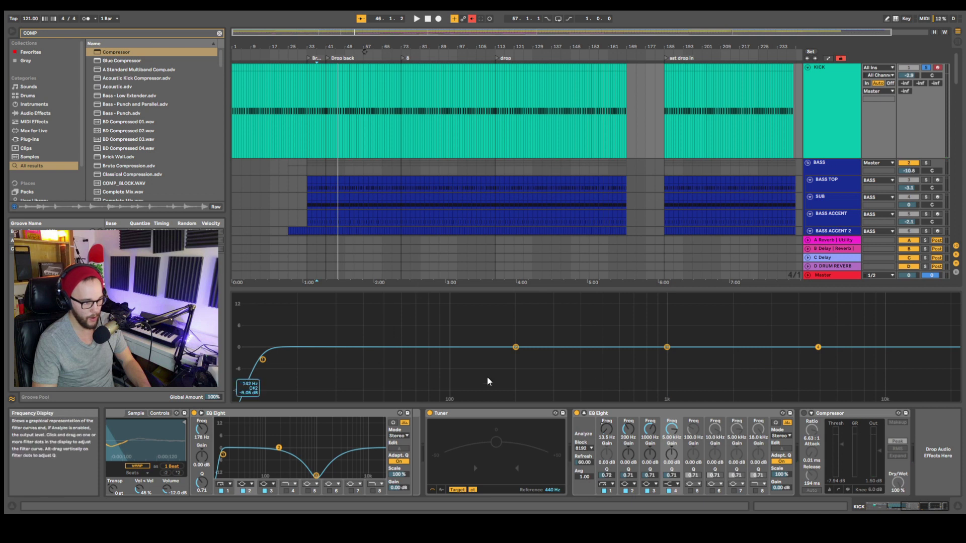
key(space)
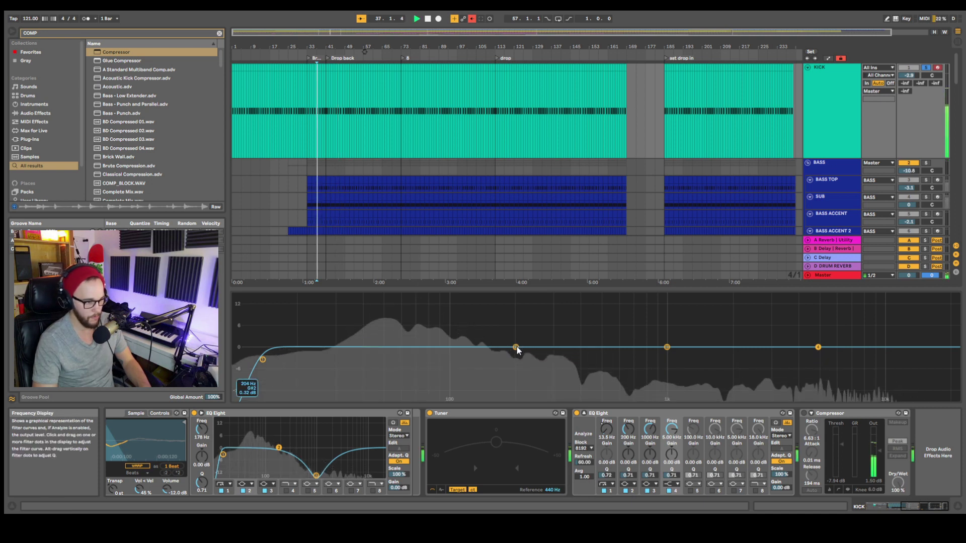
drag(515, 347, 518, 340)
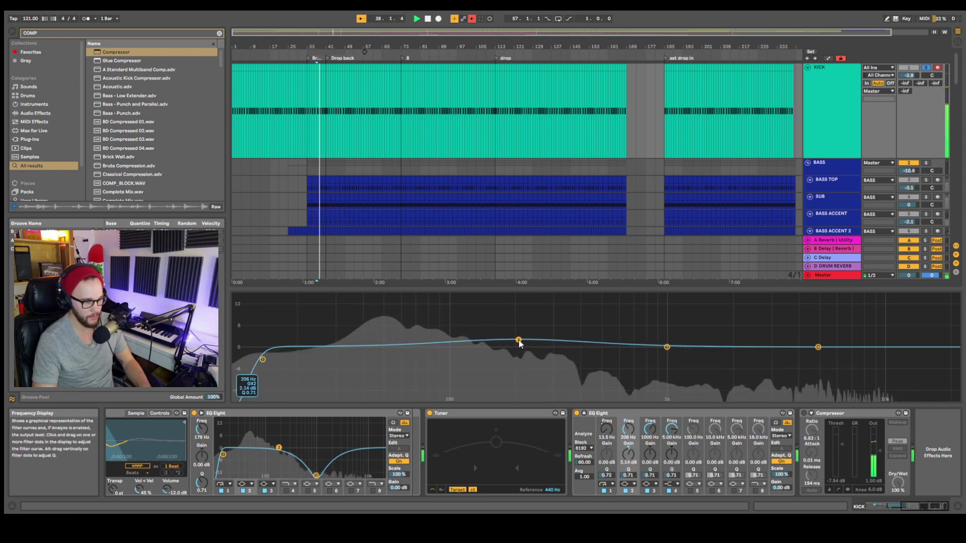
Step: Narrow band 2 of the EQ Eight after the Tuner to a Q of 3.70 and move it to about 188 Hz at 1.74 dB
drag(628, 475, 627, 447)
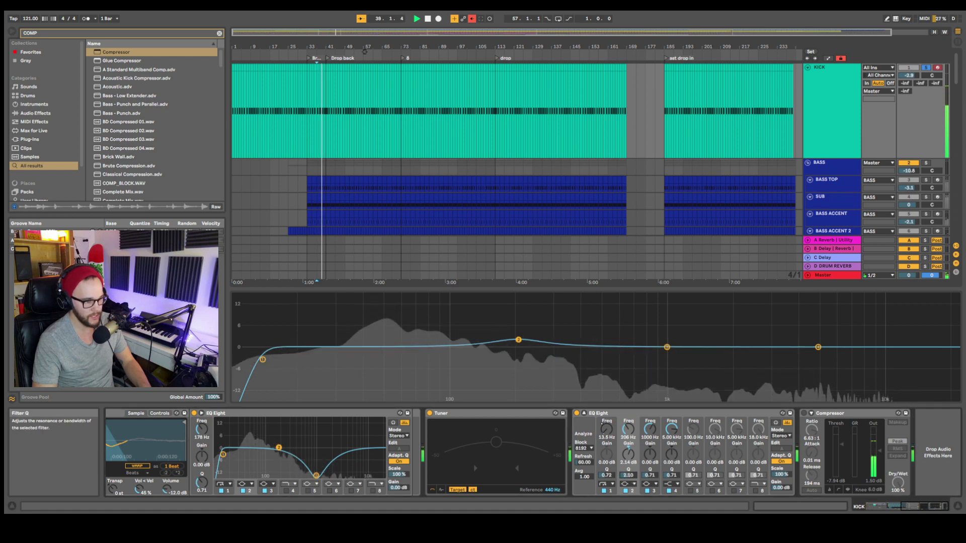
mouse_move(522, 345)
mouse_down()
mouse_move(516, 318)
mouse_move(532, 295)
mouse_move(498, 306)
mouse_move(511, 341)
mouse_up()
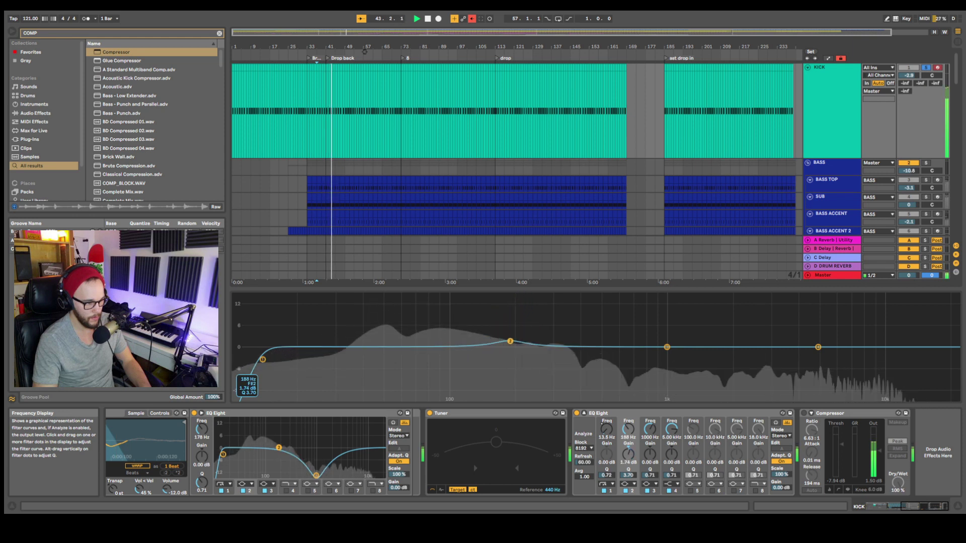
Step: Cut band 3 of the same EQ Eight by about 3.35 dB at about 429 Hz with a Q of 3.70
drag(667, 347, 588, 359)
drag(671, 475, 671, 453)
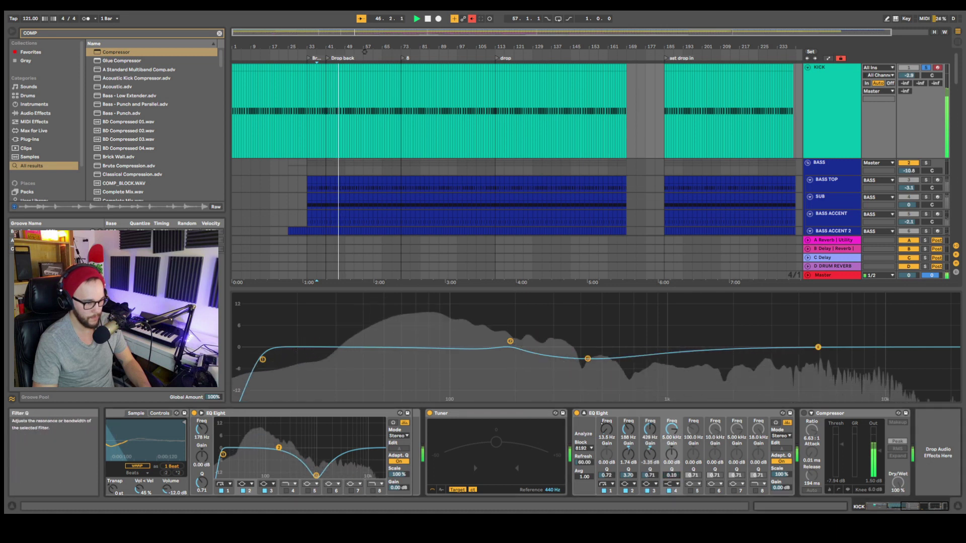
mouse_move(650, 475)
mouse_down()
mouse_move(650, 484)
mouse_move(650, 465)
mouse_up()
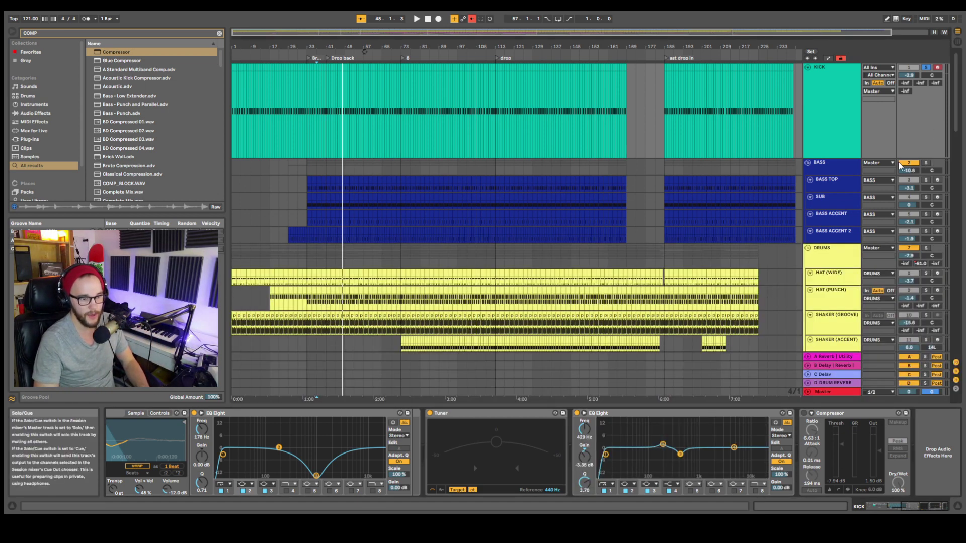
Step: Solo the BASS group, place the insert marker on BASS TOP at bar 33, and play the bass from the break
scroll(636, 133, down, 1)
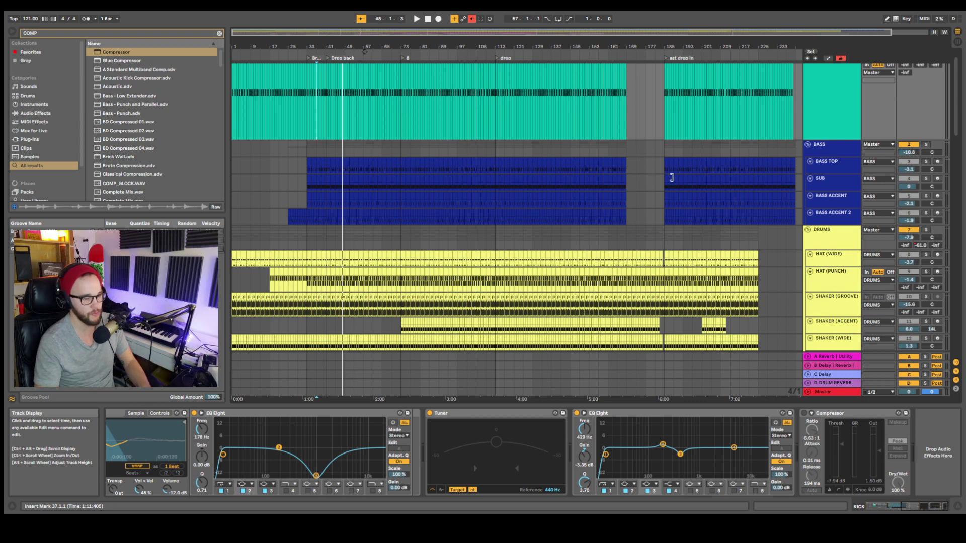
click(926, 146)
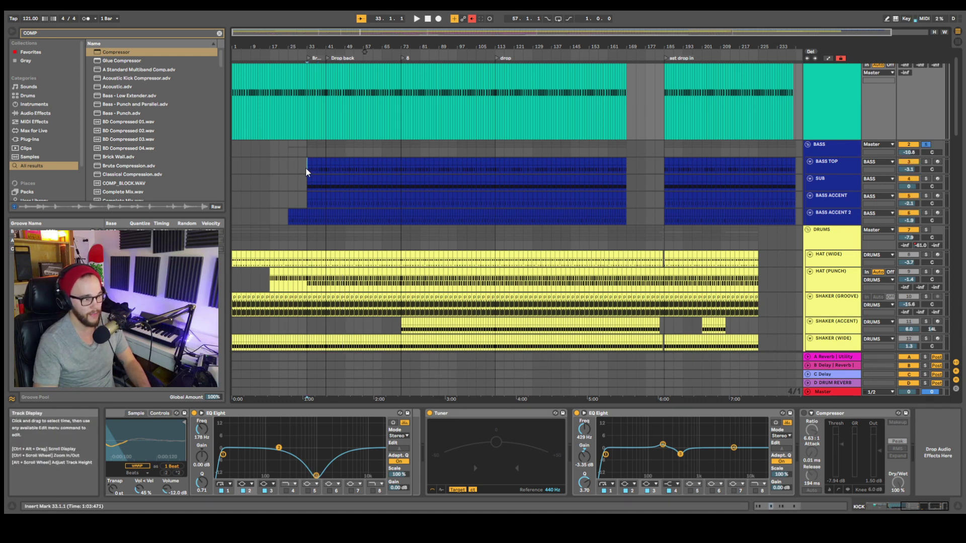
click(307, 166)
scroll(345, 185, down, 3)
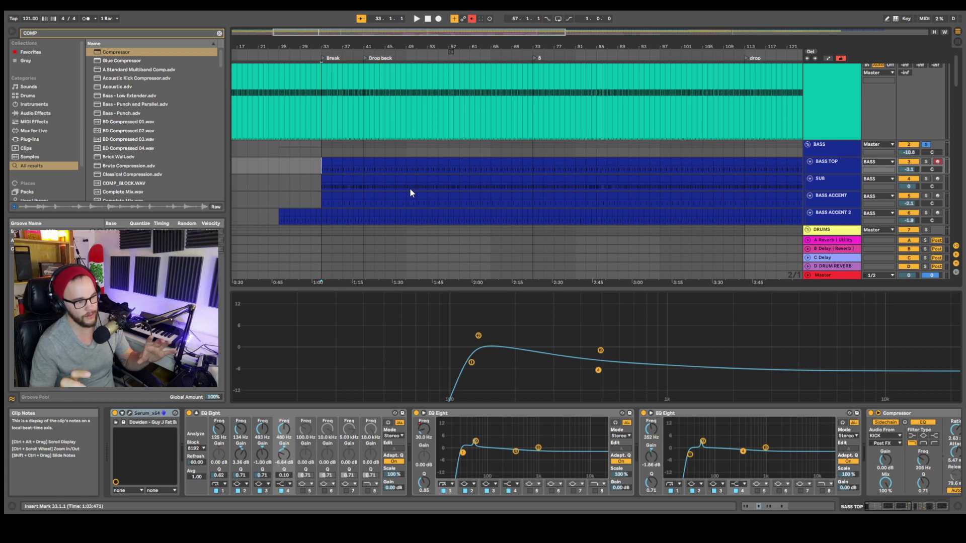
scroll(573, 203, down, 2)
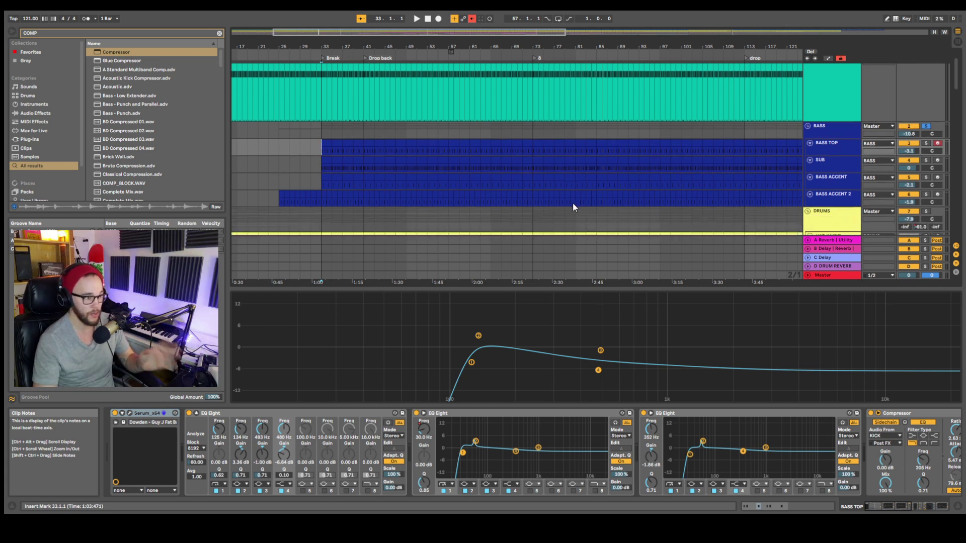
scroll(508, 160, down, 2)
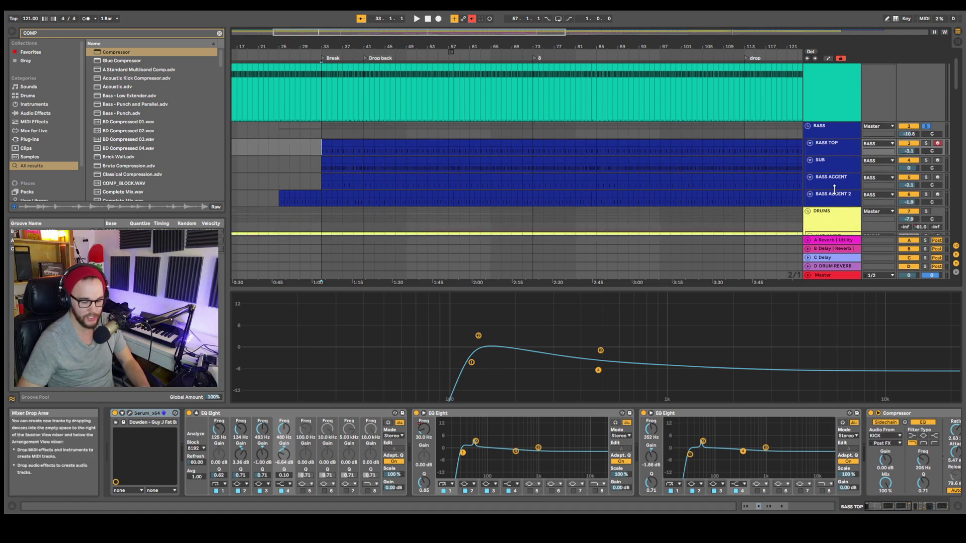
key(space)
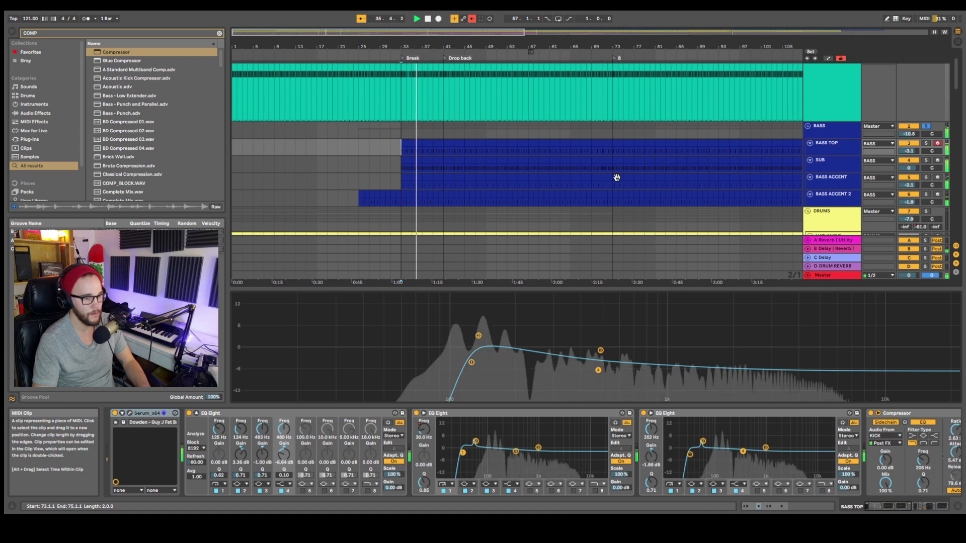
Step: Solo the KICK track alongside the BASS group, play from bar 41, and compare the bass with and without the kick
scroll(915, 128, up, 2)
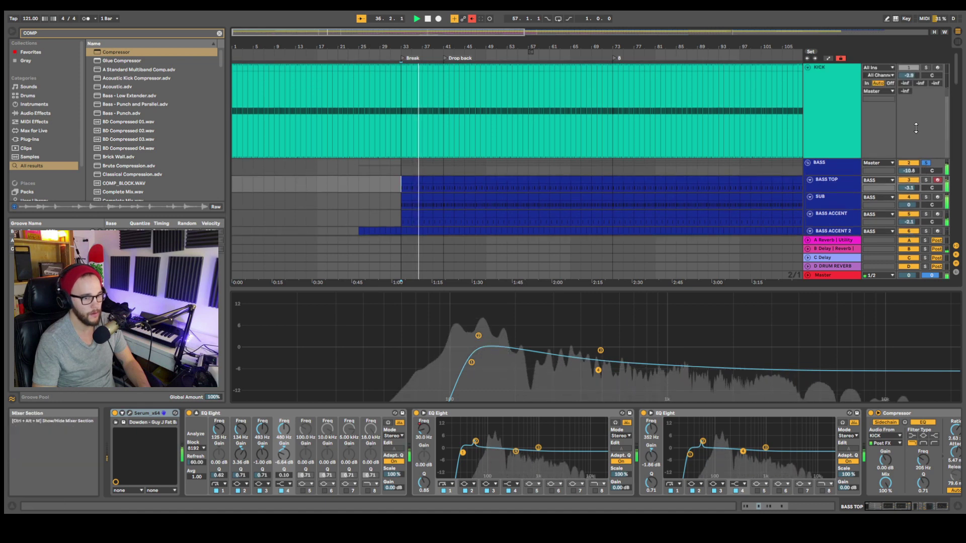
click(925, 67)
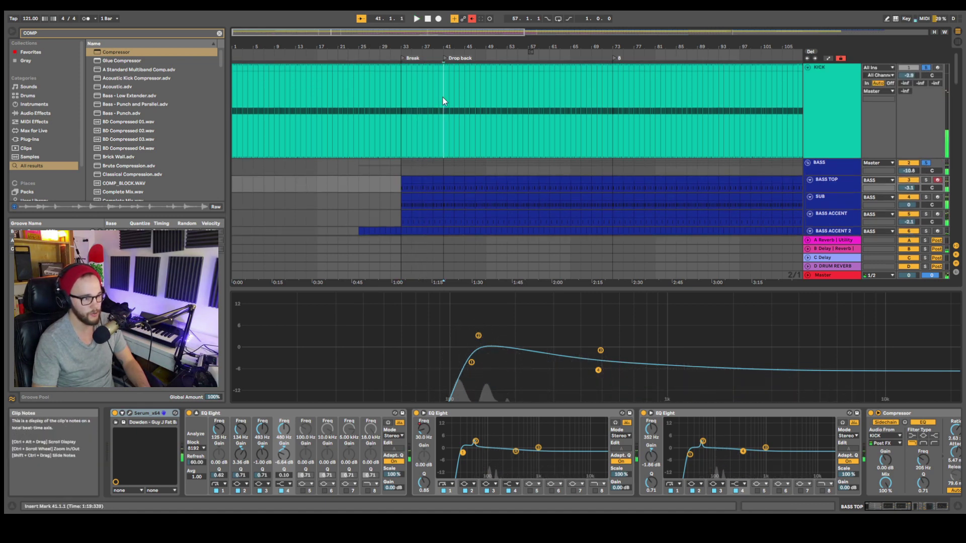
click(442, 97)
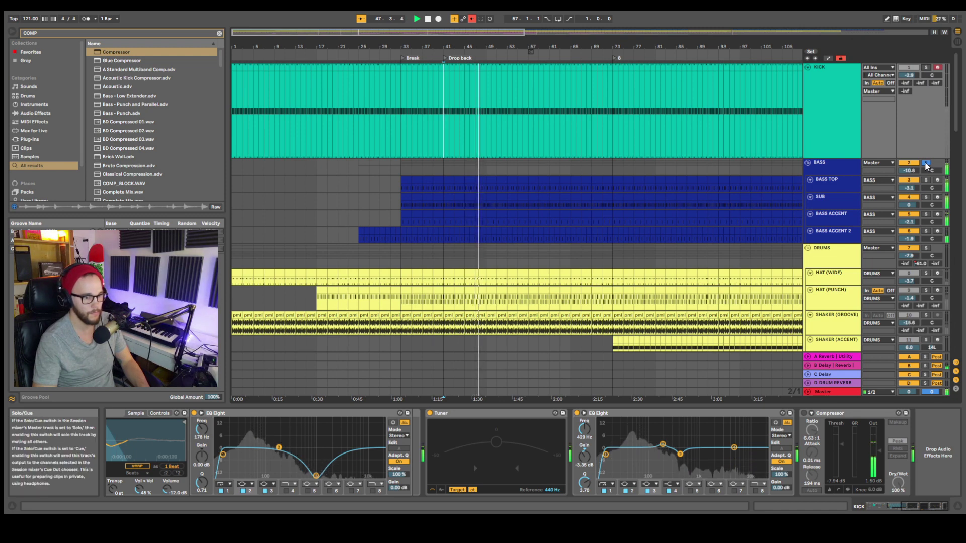
key(space)
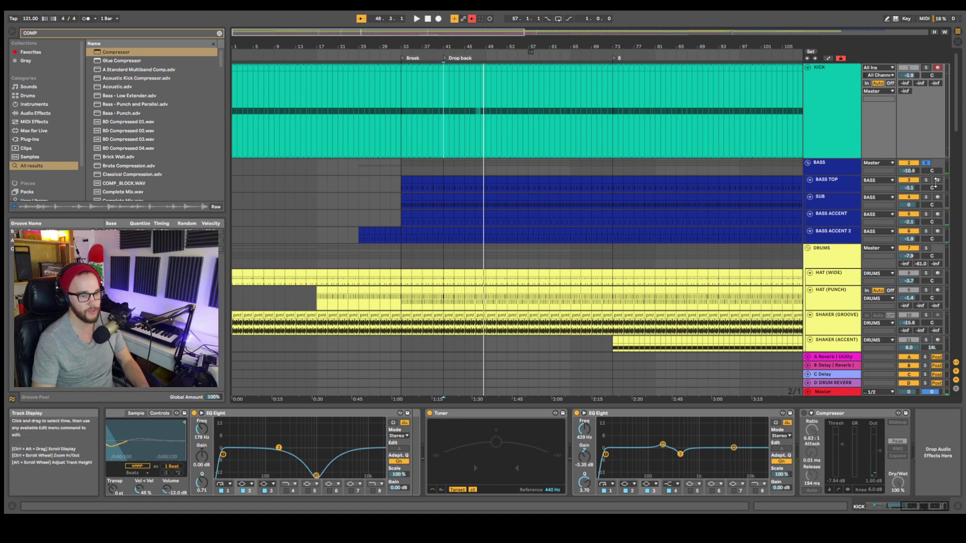
Step: Select the four tracks in the BASS group, from BASS TOP to BASS ACCENT 2, and increase their height together
scroll(508, 205, up, 3)
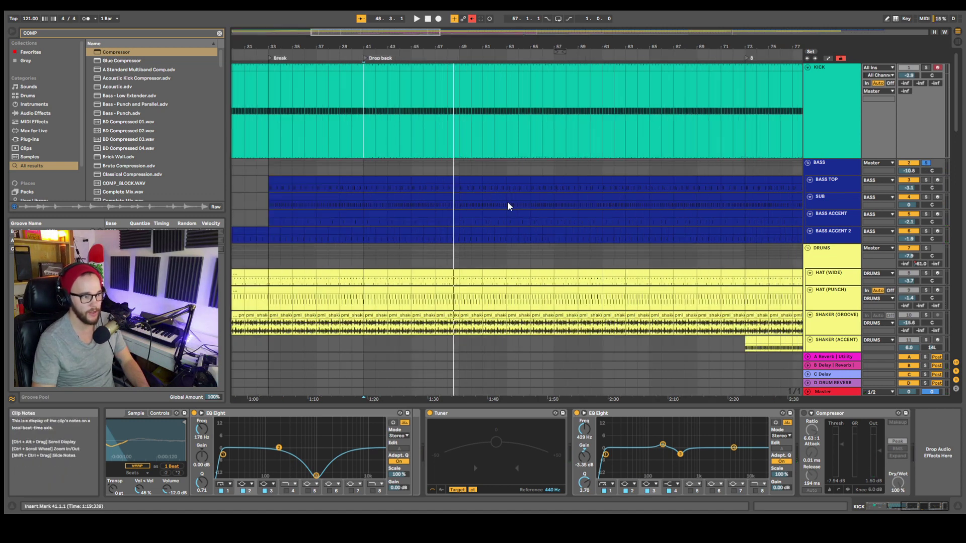
click(816, 190)
shift+click(838, 236)
scroll(838, 228, down, 2)
drag(831, 208, 832, 240)
scroll(607, 167, down, 1)
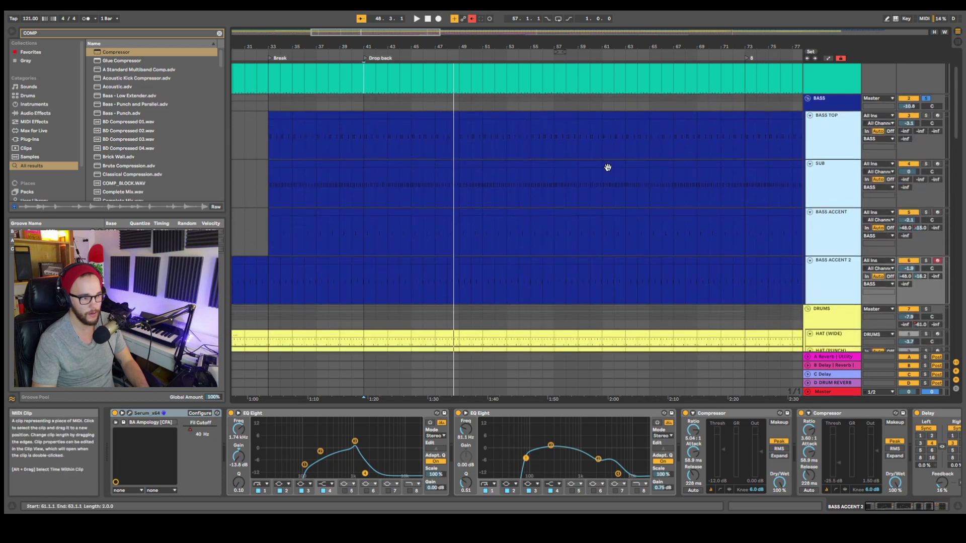
Step: Solo the BASS TOP track, loop its section from bar 41 to bar 49, and listen to it
click(674, 183)
scroll(850, 182, down, 1)
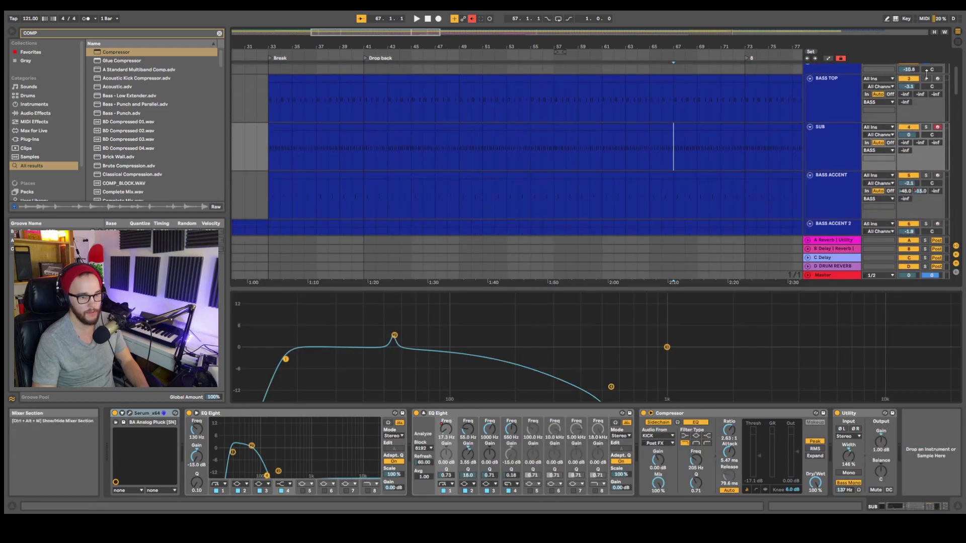
key(0)
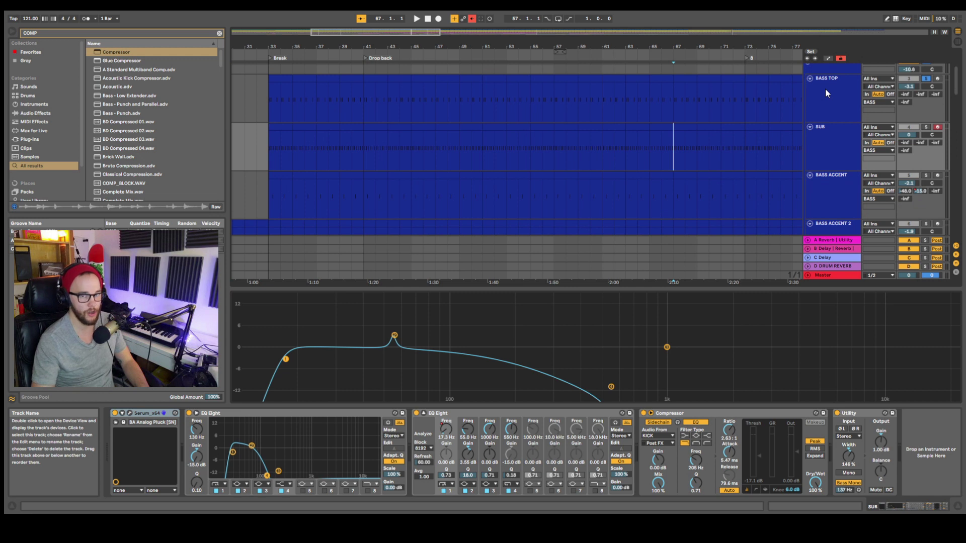
drag(366, 103, 458, 107)
key(ctrl+l)
key(space)
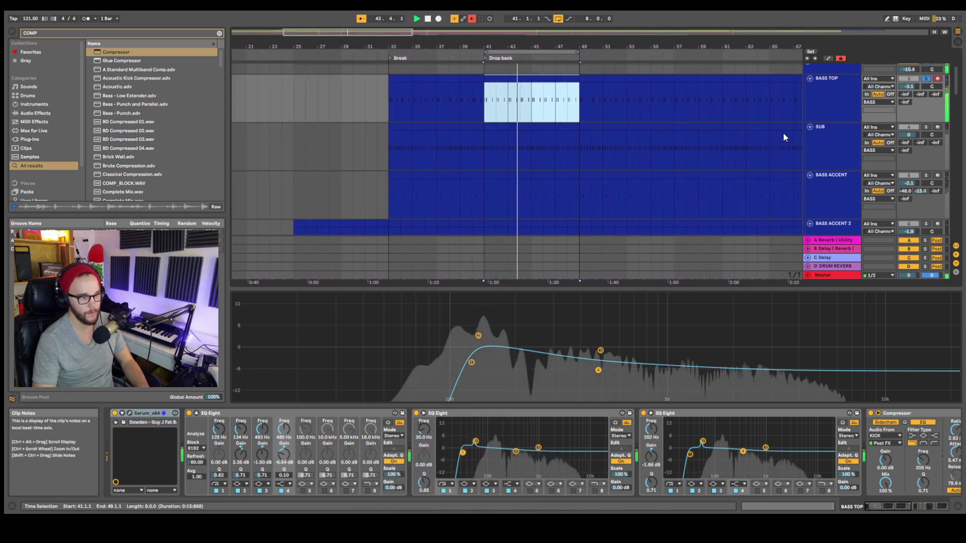
key(space)
Step: Solo the SUB track instead and play it from bar 41
scroll(505, 158, up, 5)
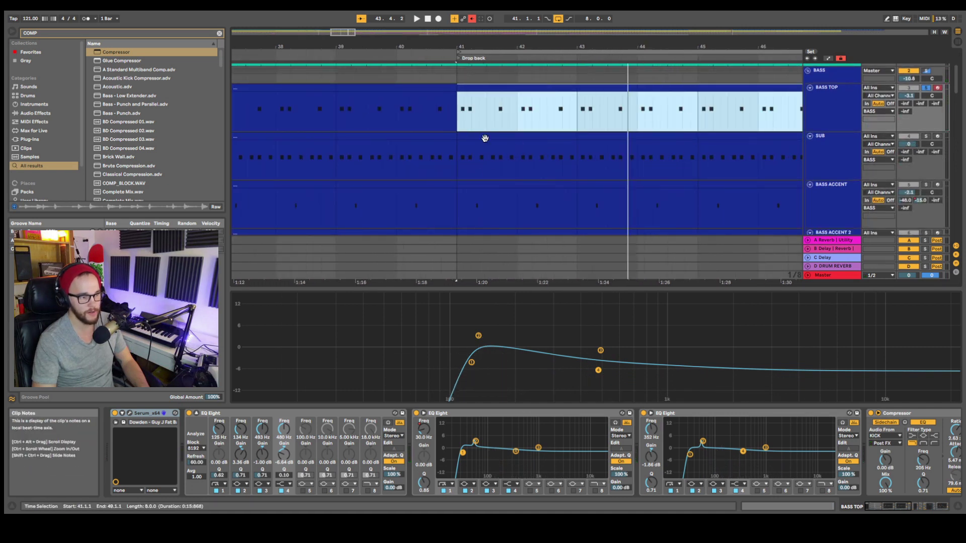
click(459, 157)
key(space)
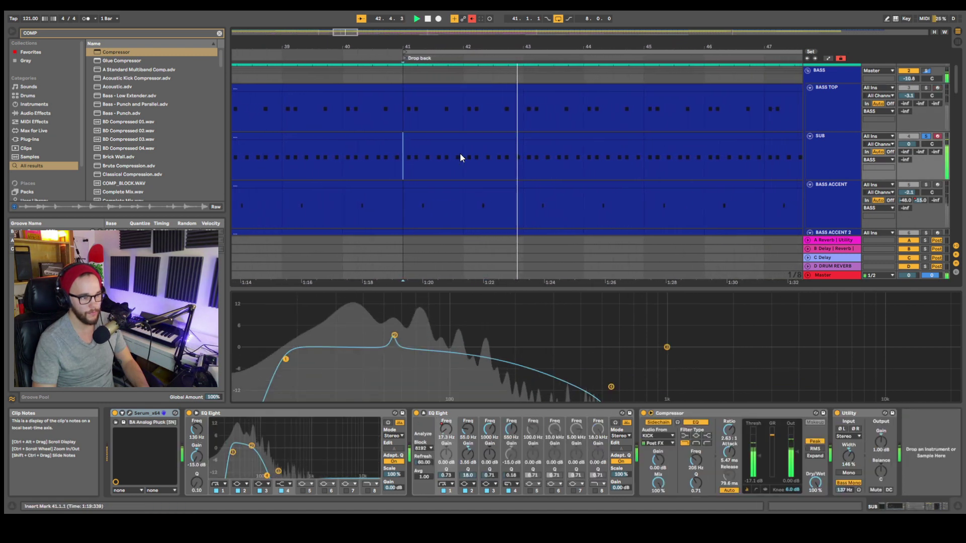
key(space)
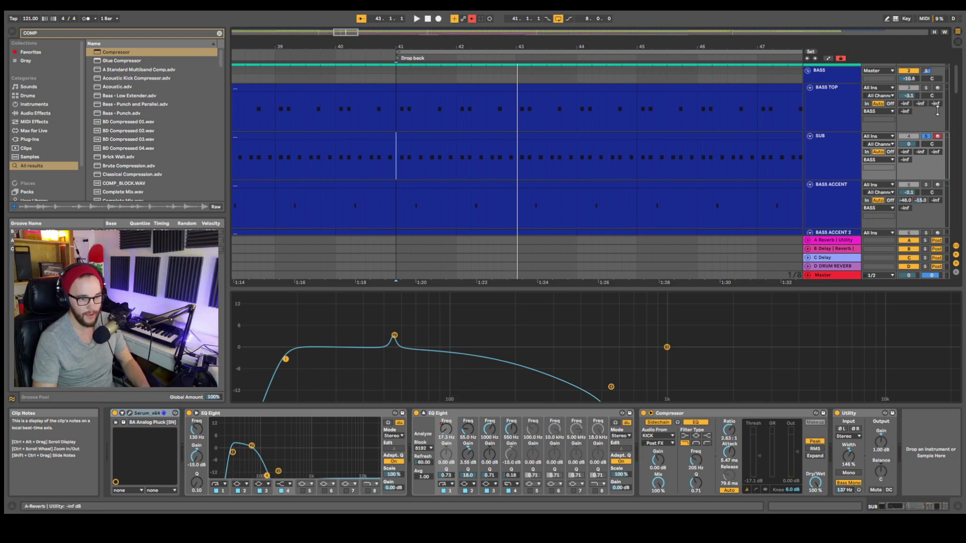
Step: Fold the KICK track, solo it together with SUB, and listen to how they fit from bar 41
scroll(937, 83, up, 3)
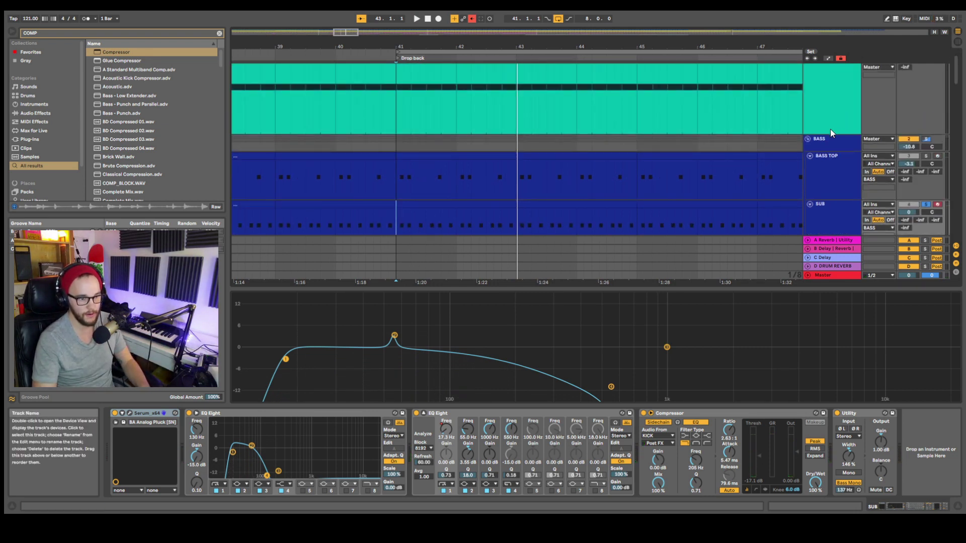
scroll(834, 121, up, 1)
click(808, 67)
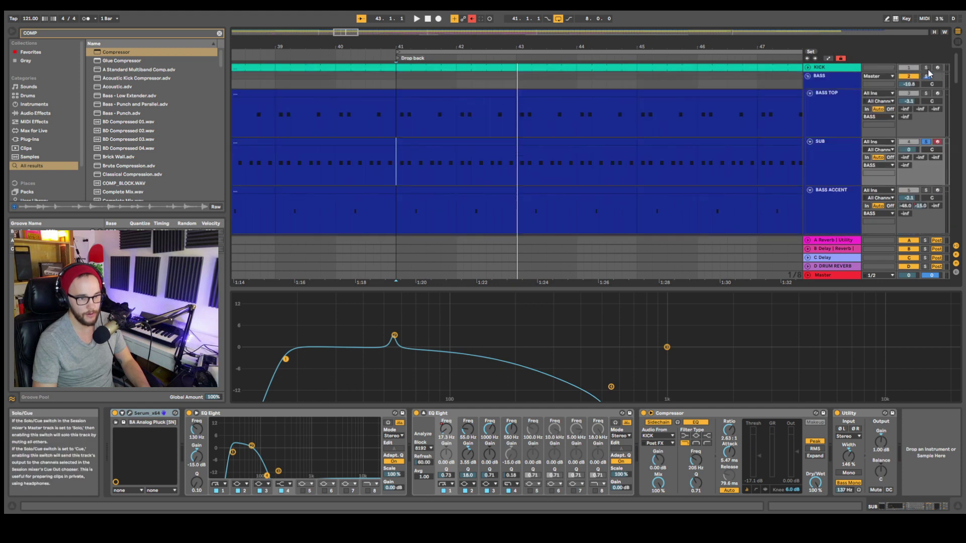
key(space)
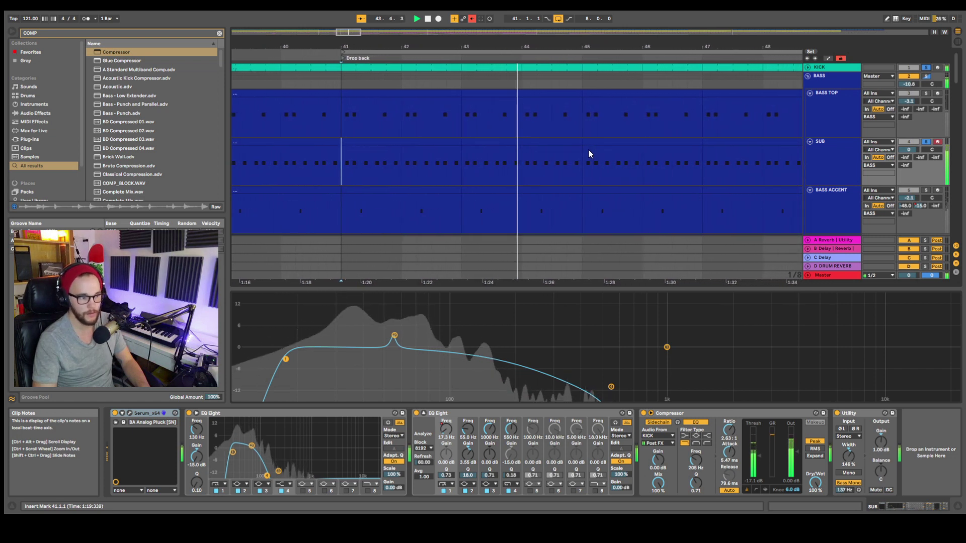
key(space)
Step: Open the SUB track's Serum synth and play the sub patch with the kick to examine its sound
click(832, 161)
key(space)
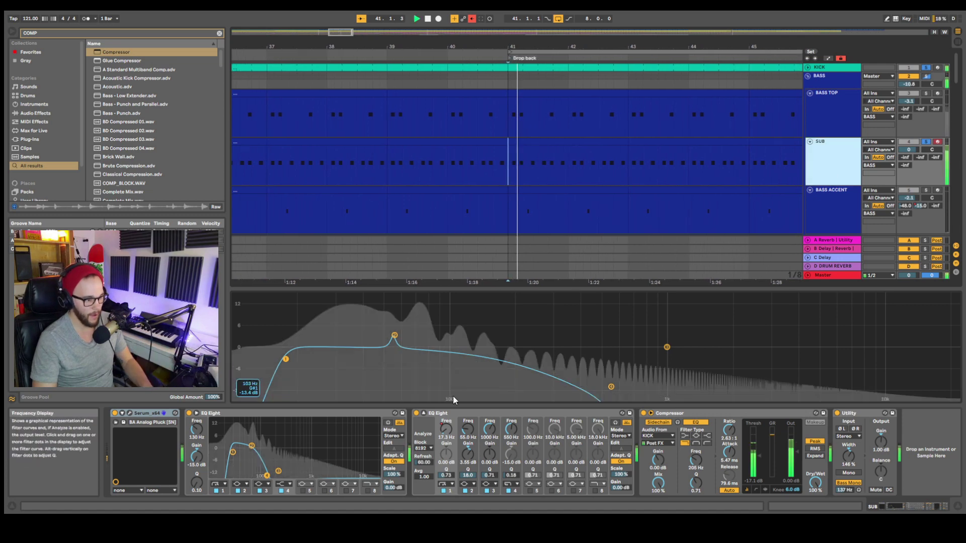
click(130, 413)
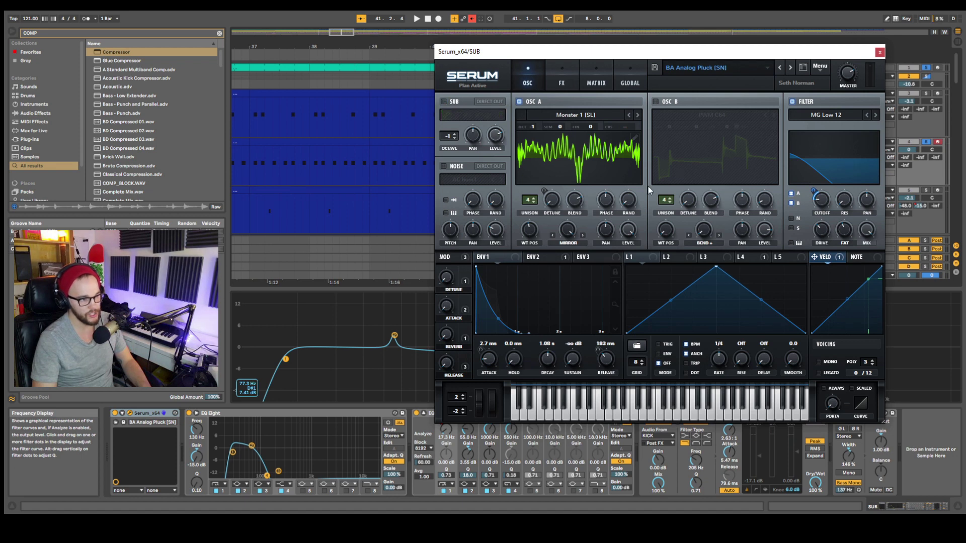
key(space)
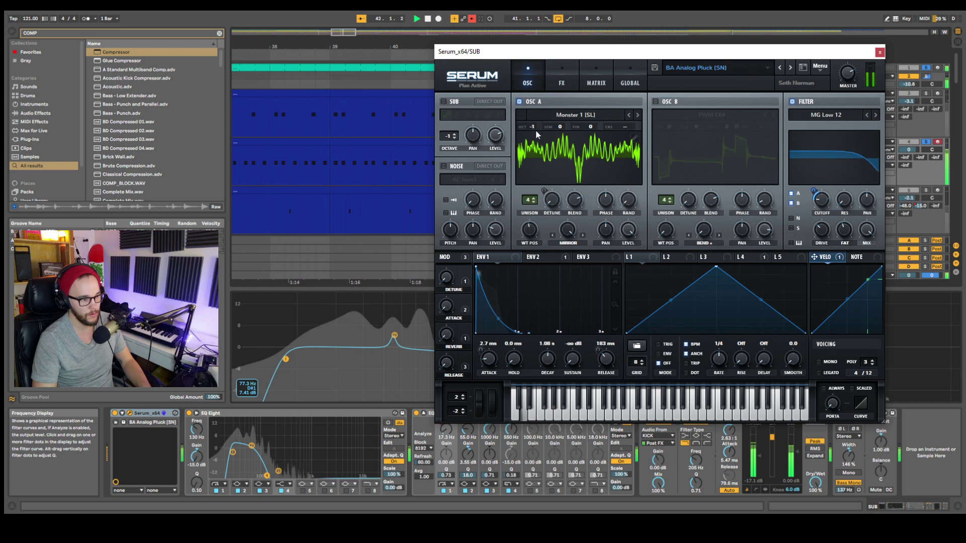
Step: Compare the patch with Serum's sub oscillator off and on, leave it enabled, and close the synth window
click(444, 101)
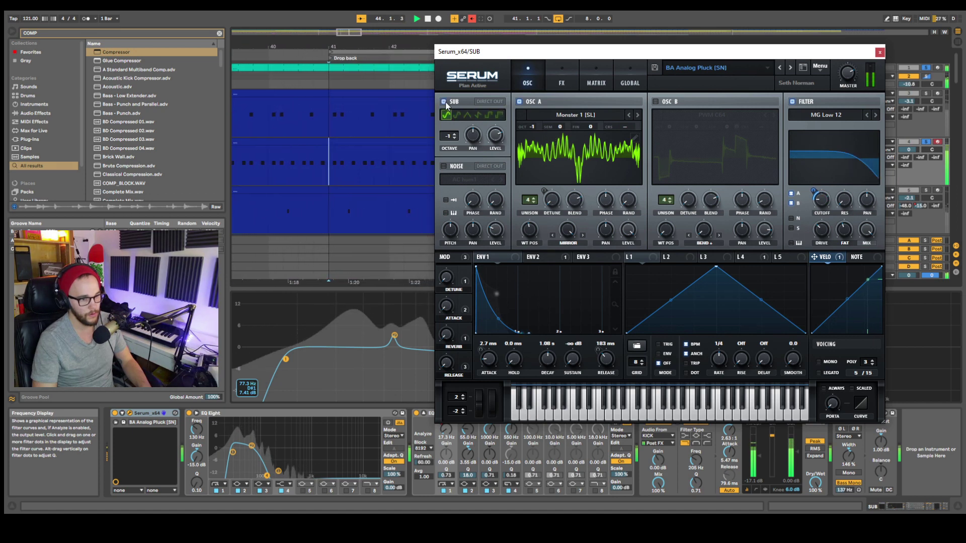
click(444, 102)
key(space)
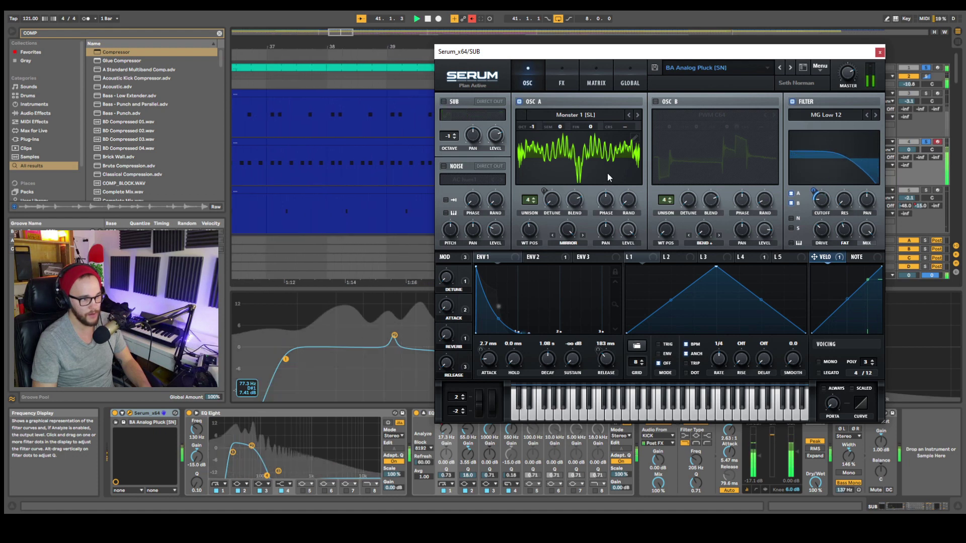
click(444, 102)
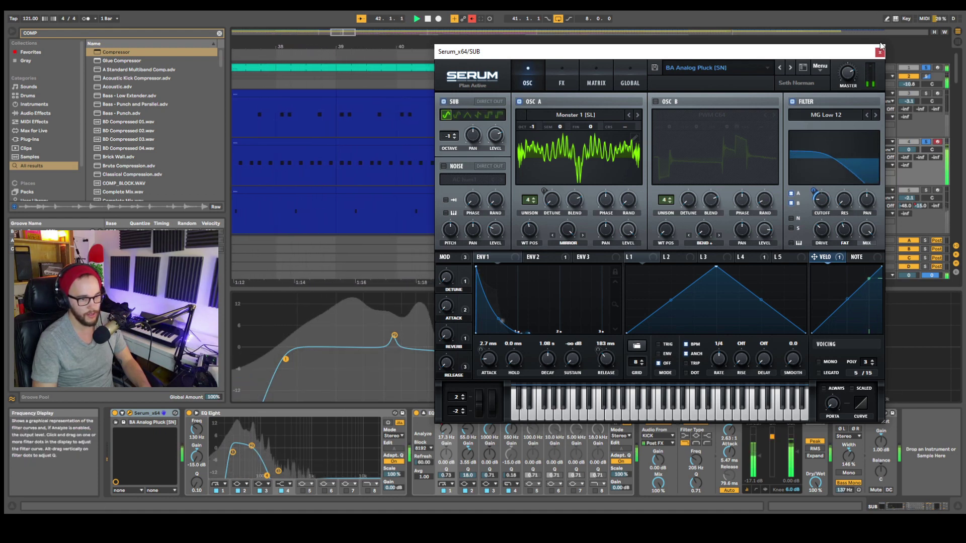
key(space)
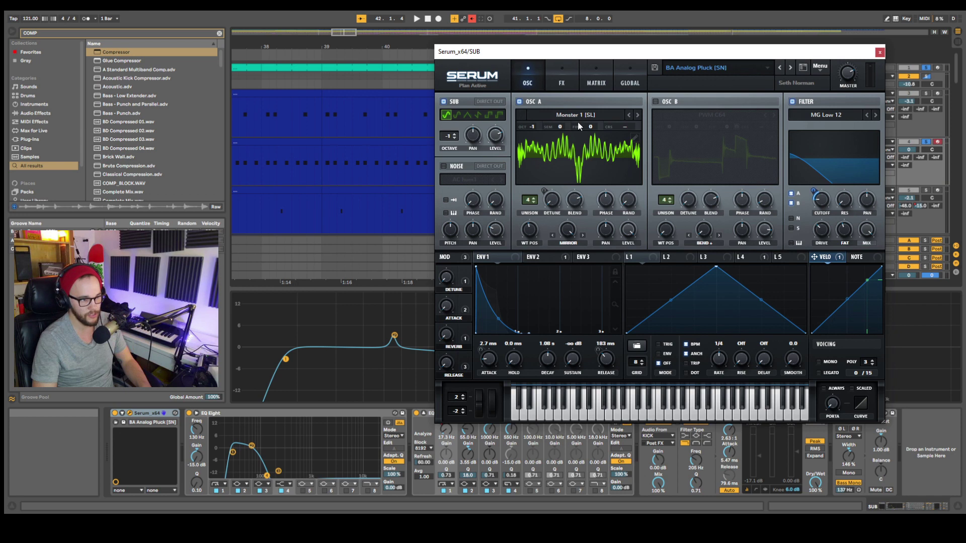
click(879, 52)
Step: Play the kick and SUB briefly, take the kick out of solo, and return the insert marker on SUB to bar 41
key(space)
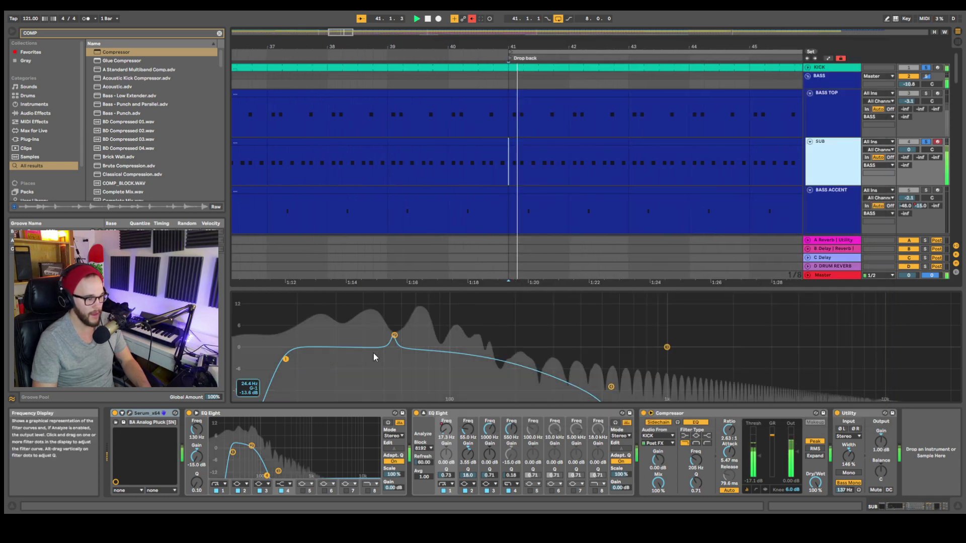
key(space)
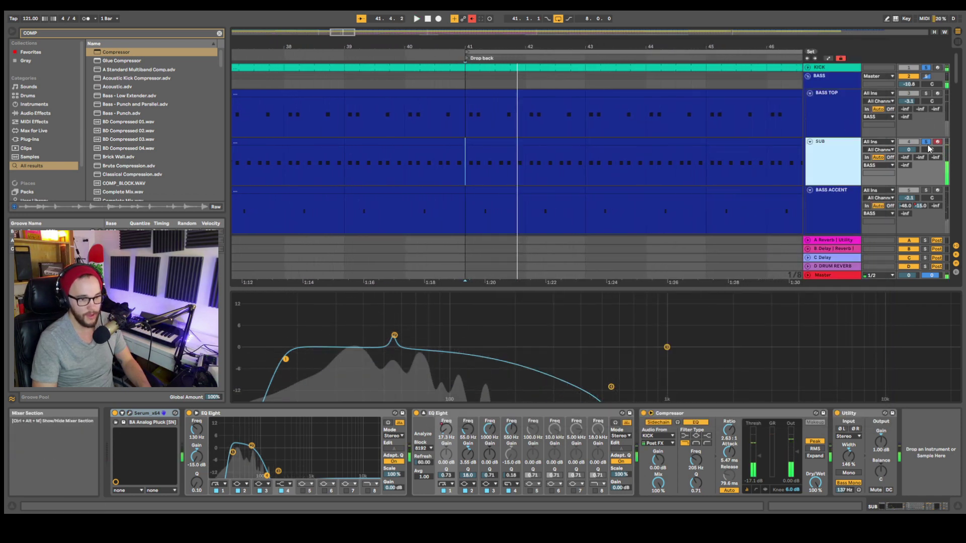
click(458, 166)
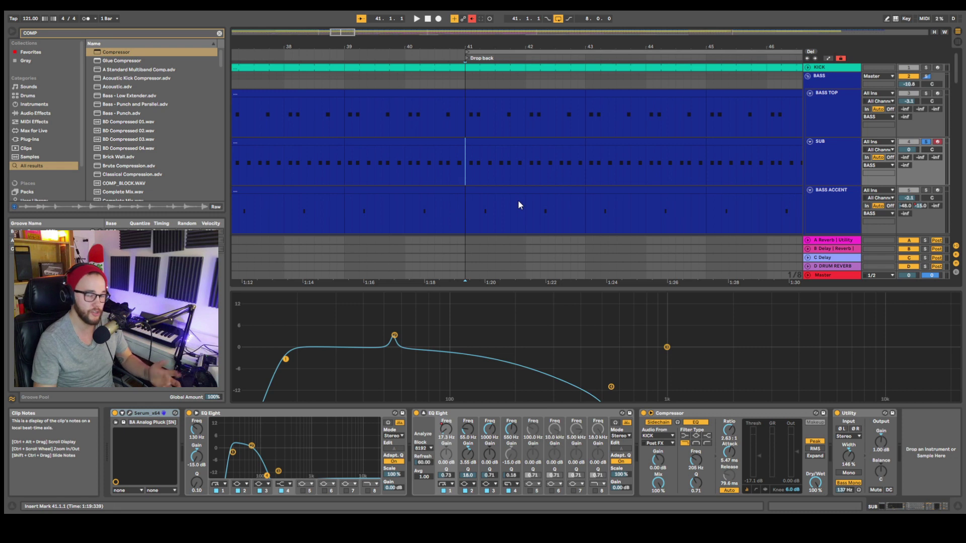
Step: Play the soloed SUB from bar 41 and examine its frequency spectrum in the second EQ Eight
key(space)
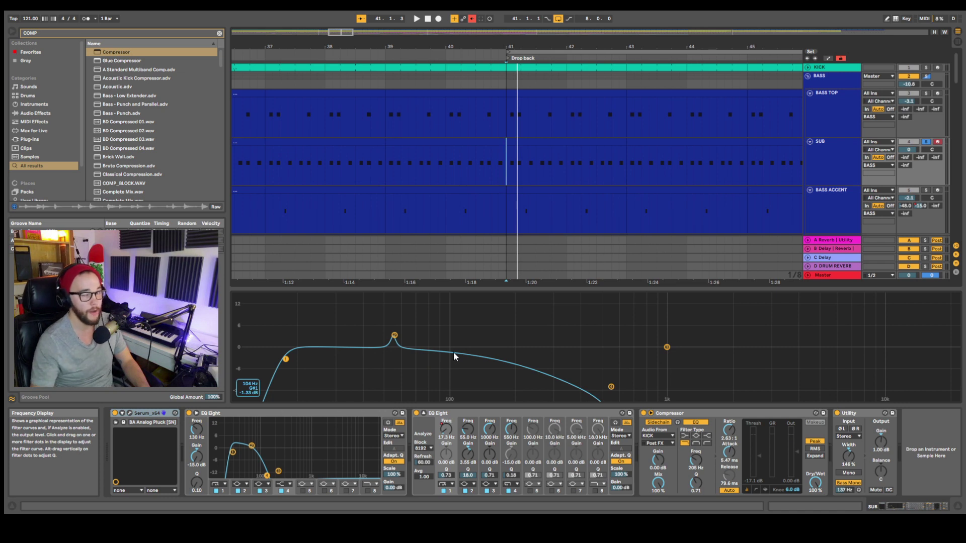
key(space)
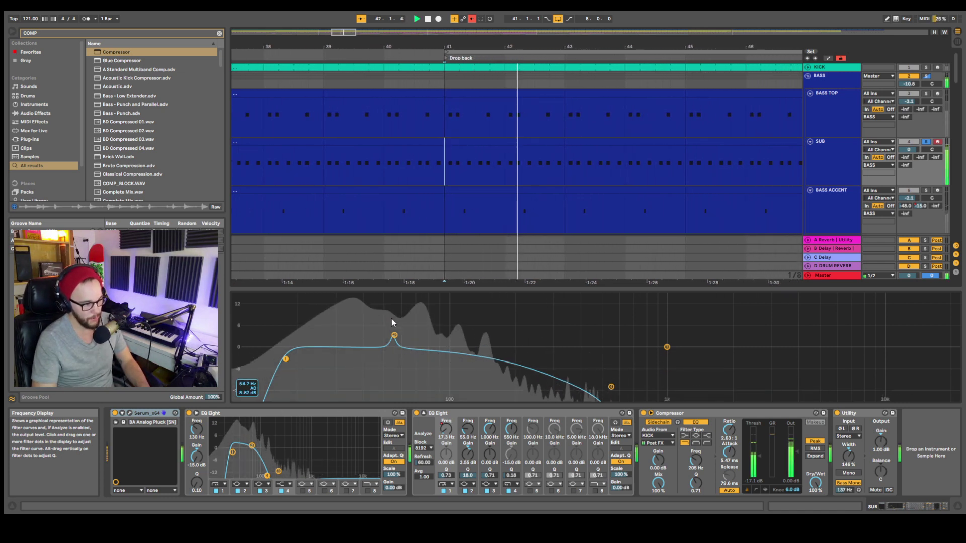
key(space)
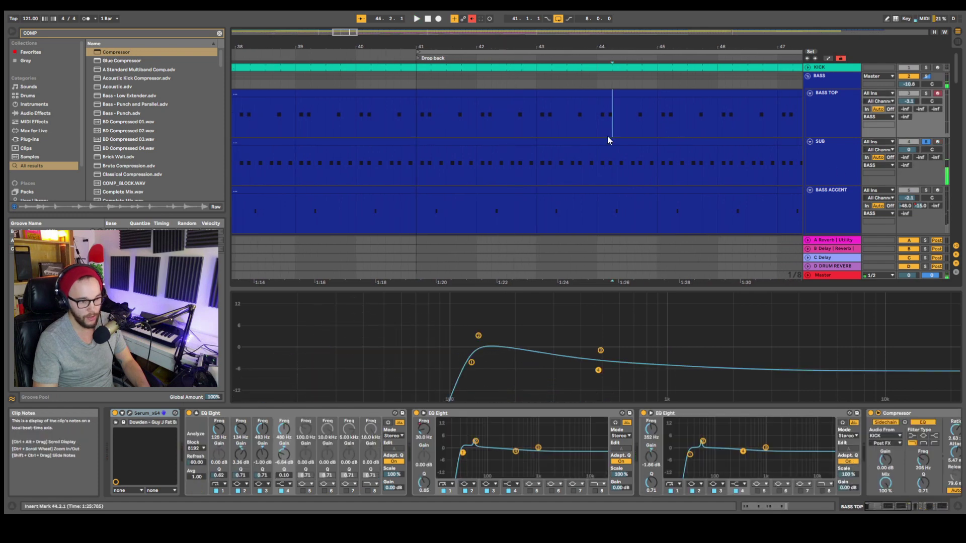
Step: Inspect the notes in the SUB clip and return to the SUB track's device chain
click(604, 139)
scroll(340, 422, down, 5)
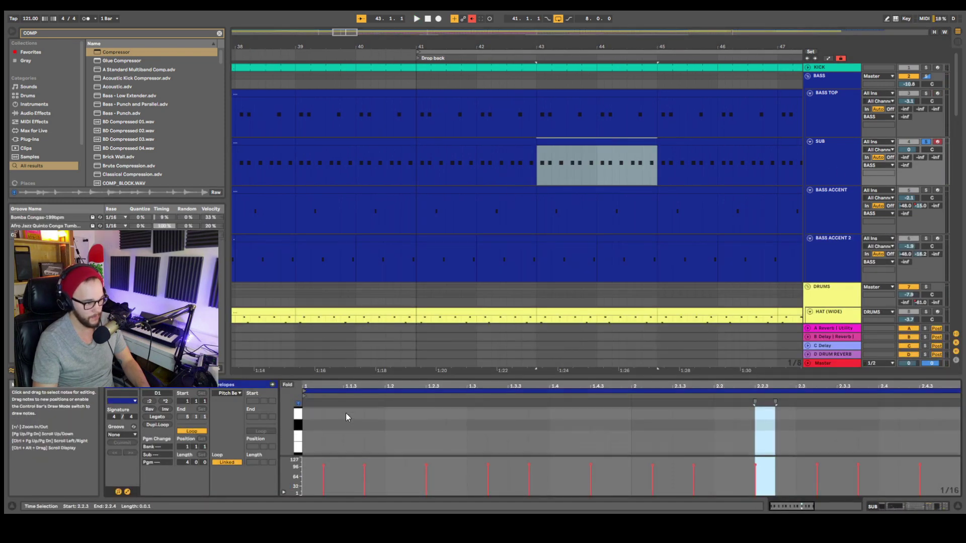
click(486, 140)
click(834, 150)
double_click(834, 150)
Step: Lower the SUB track's volume to -5.3 dB while listening to it from bar 41
key(space)
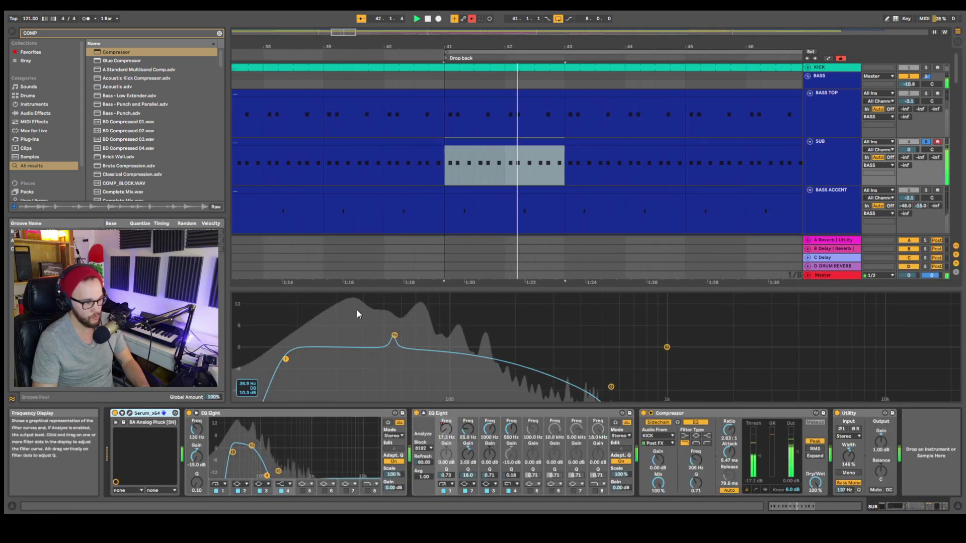
drag(908, 149, 909, 151)
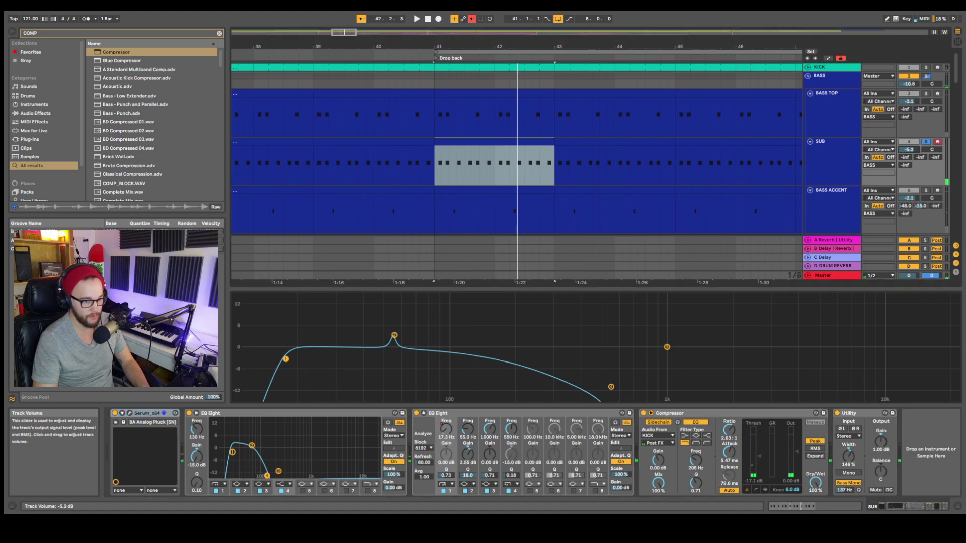
key(space)
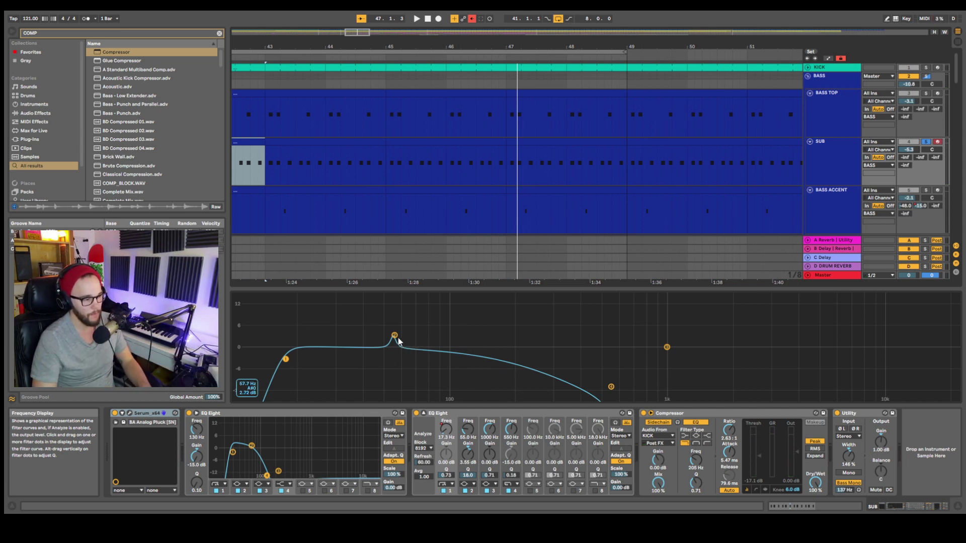
Step: Turn band 2 of the SUB's second EQ Eight into a -15 dB cut at 53.6 Hz with Q 4.91, listening to the effect
key(space)
drag(397, 341, 393, 369)
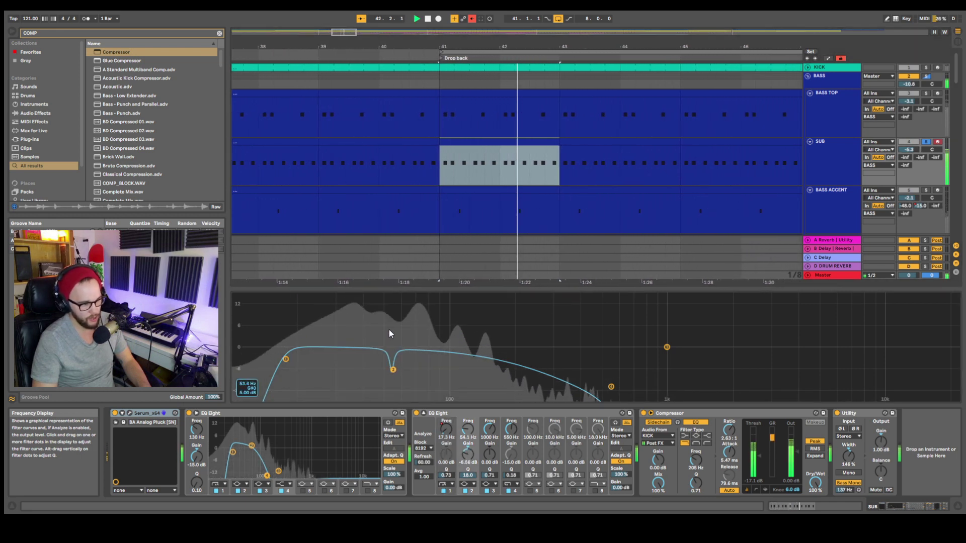
key(space)
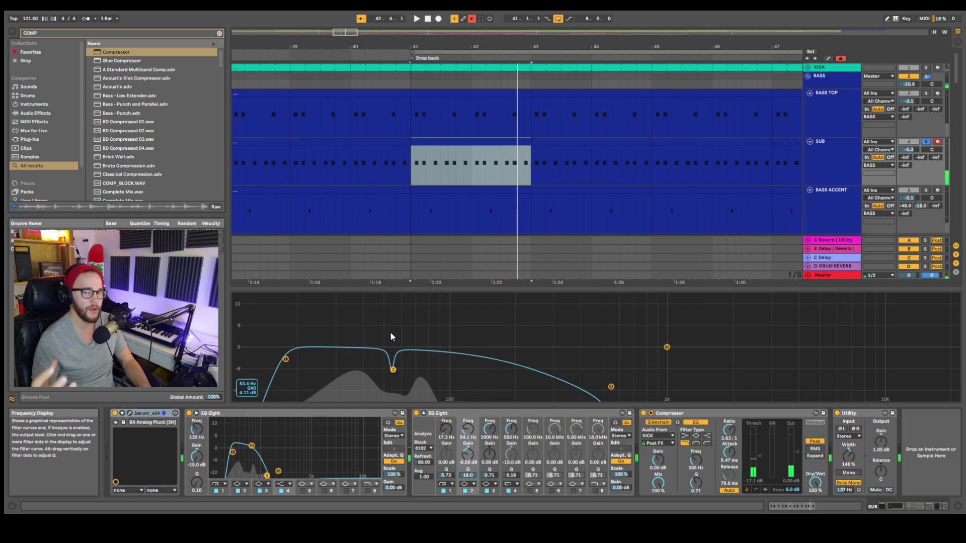
key(space)
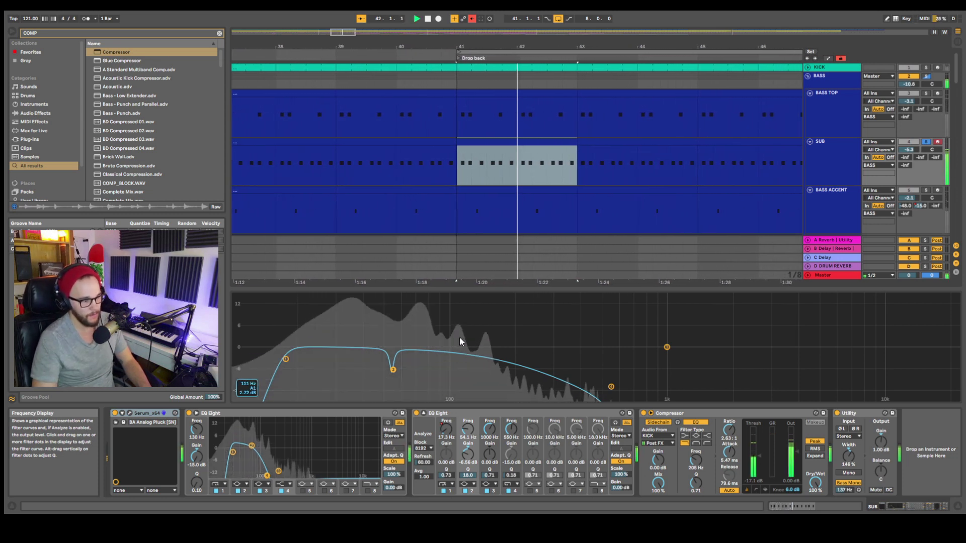
key(space)
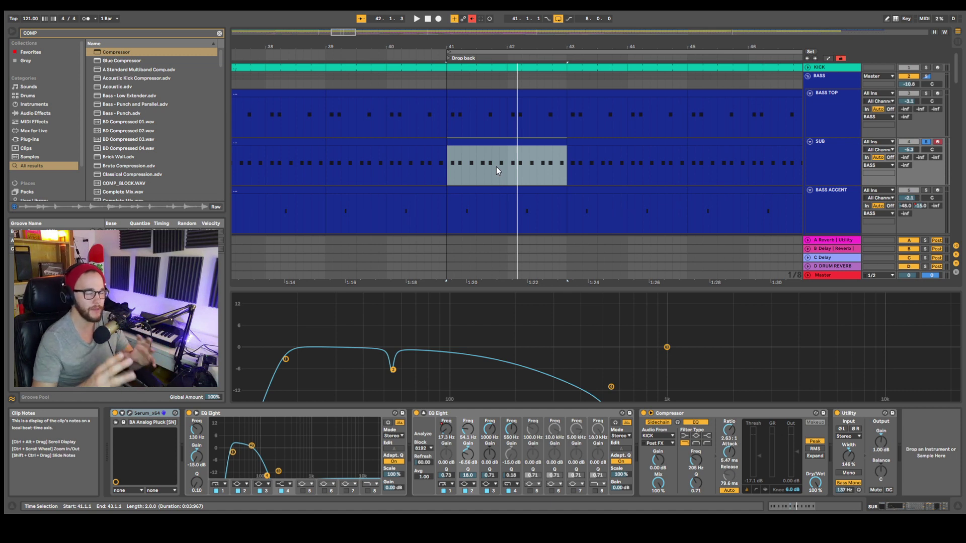
drag(393, 370, 392, 399)
key(space)
Step: Duplicate the second EQ Eight and adjust the copy's band 2 to 53.8 Hz, -14.7 dB and Q 3.41
click(453, 415)
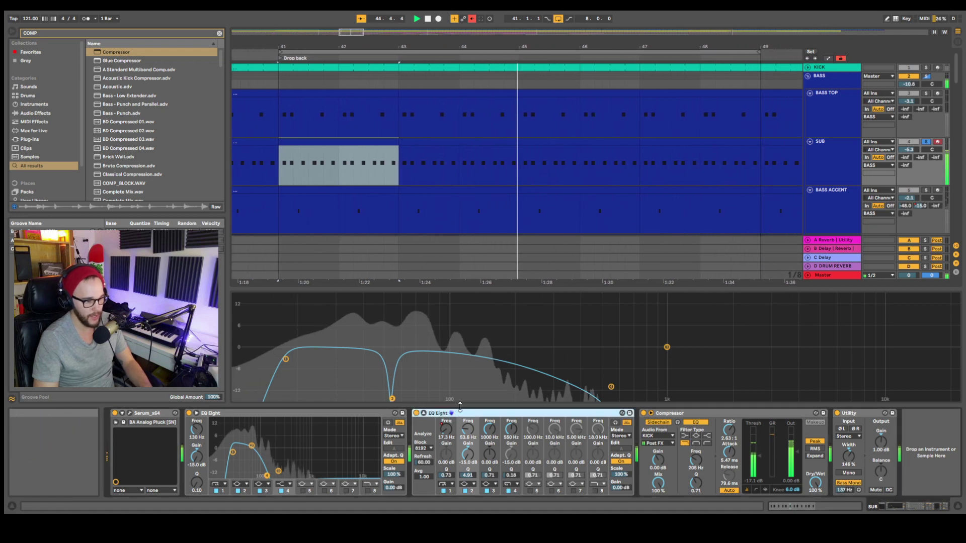
key(ctrl+d)
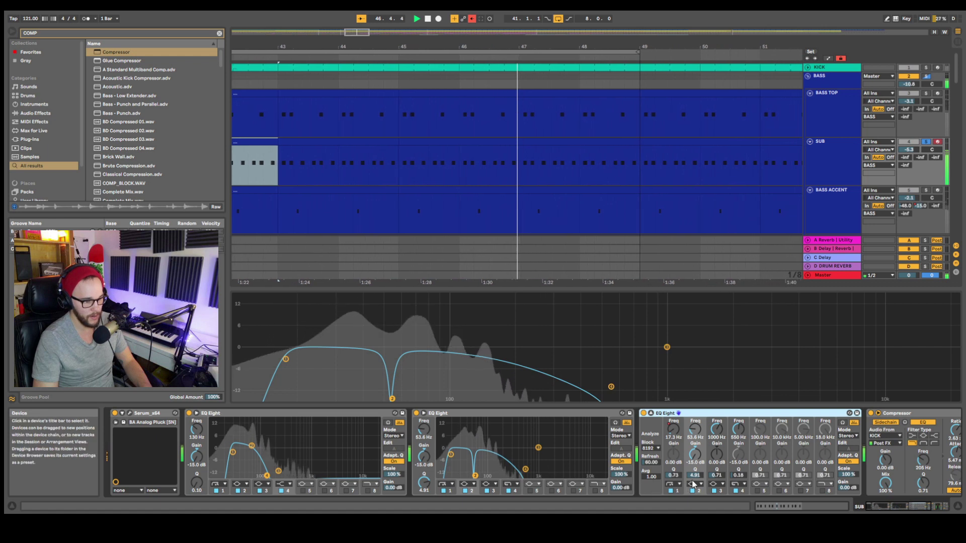
drag(695, 474, 695, 489)
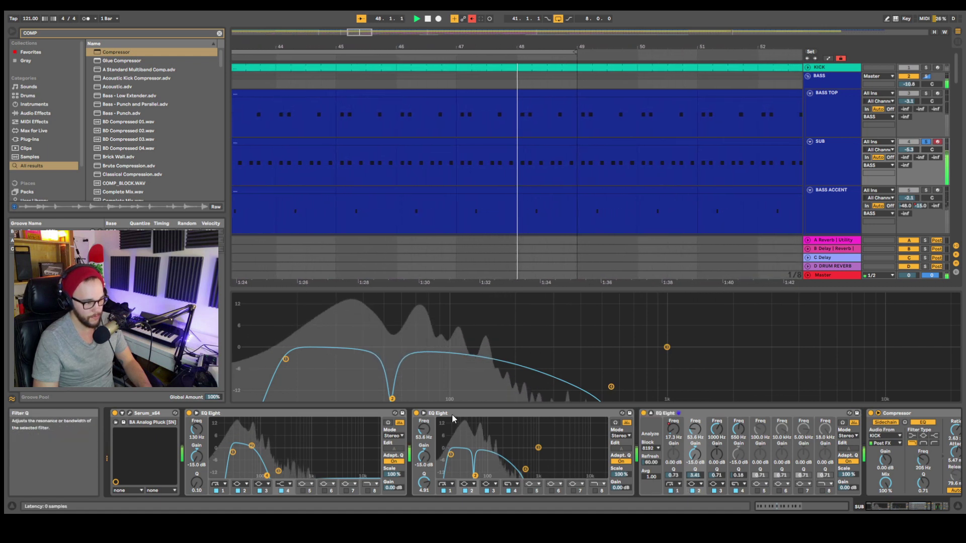
drag(392, 399, 392, 378)
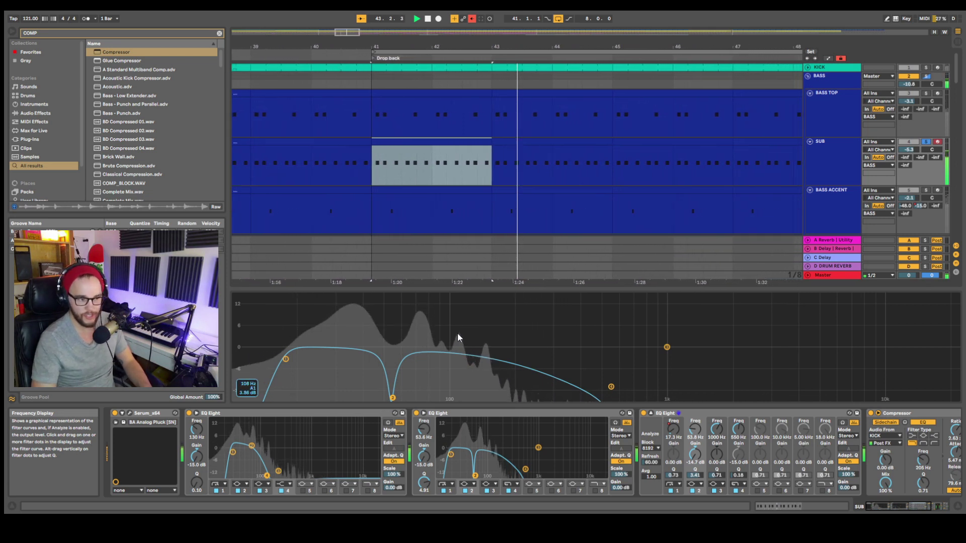
key(space)
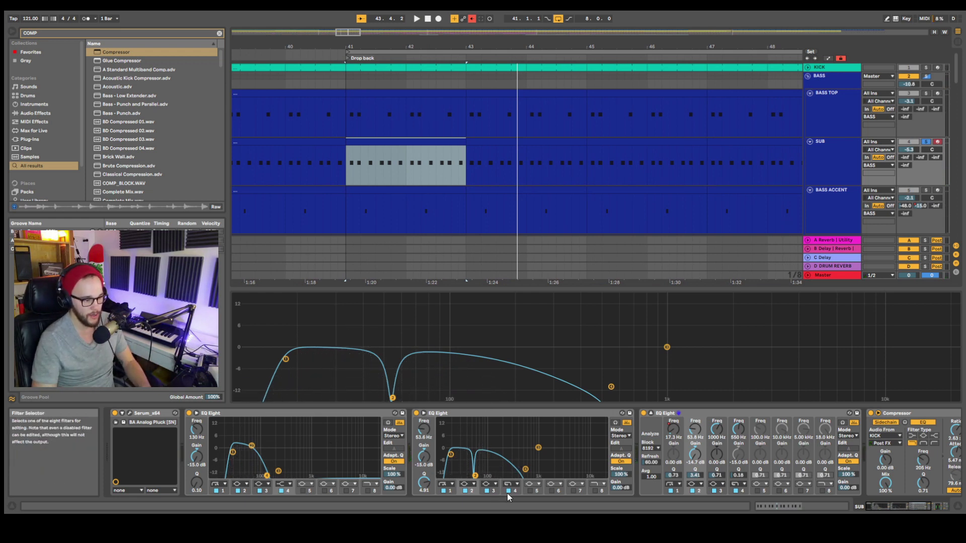
Step: Add a narrow band 3 cut of -15 dB at 109 Hz with Q 12 in the SUB's second EQ Eight
drag(539, 447, 516, 444)
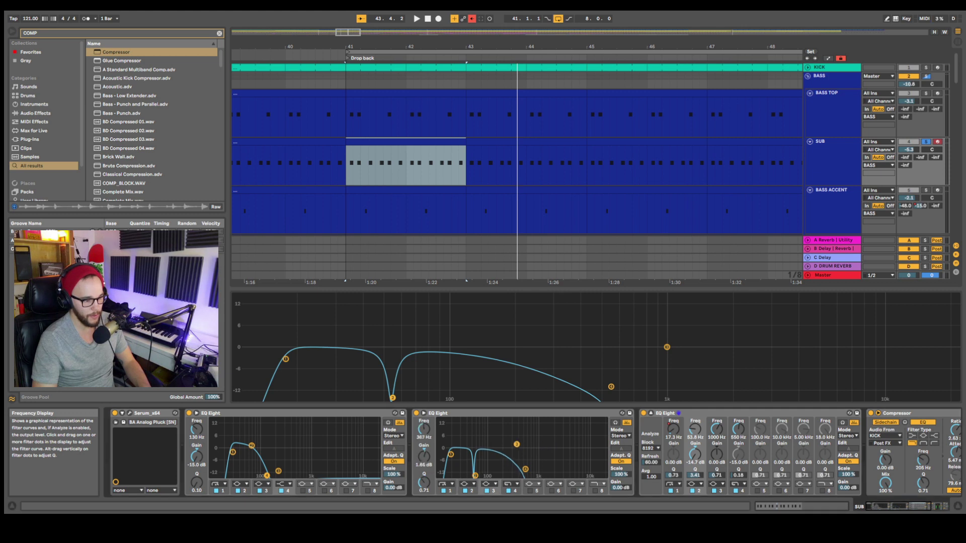
click(492, 445)
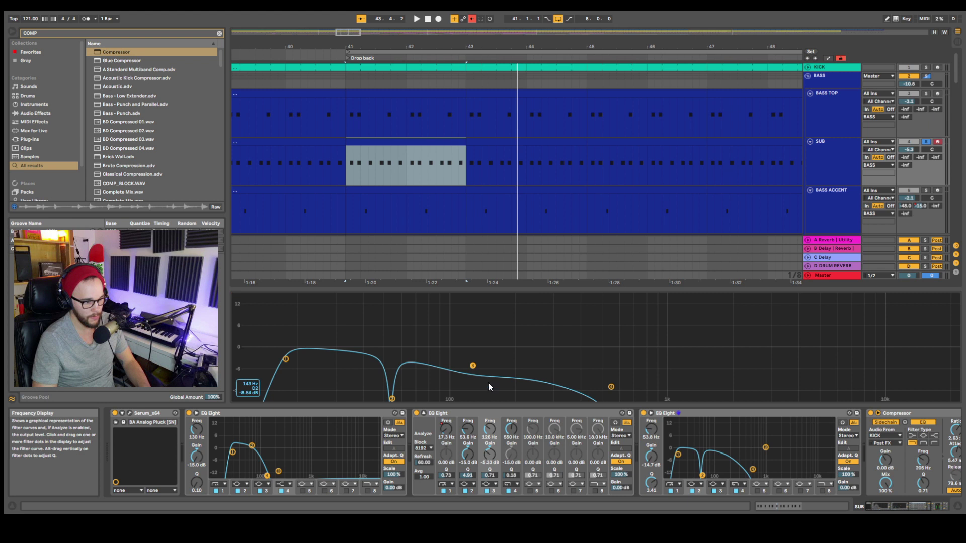
drag(494, 473, 495, 483)
key(space)
drag(472, 366, 458, 398)
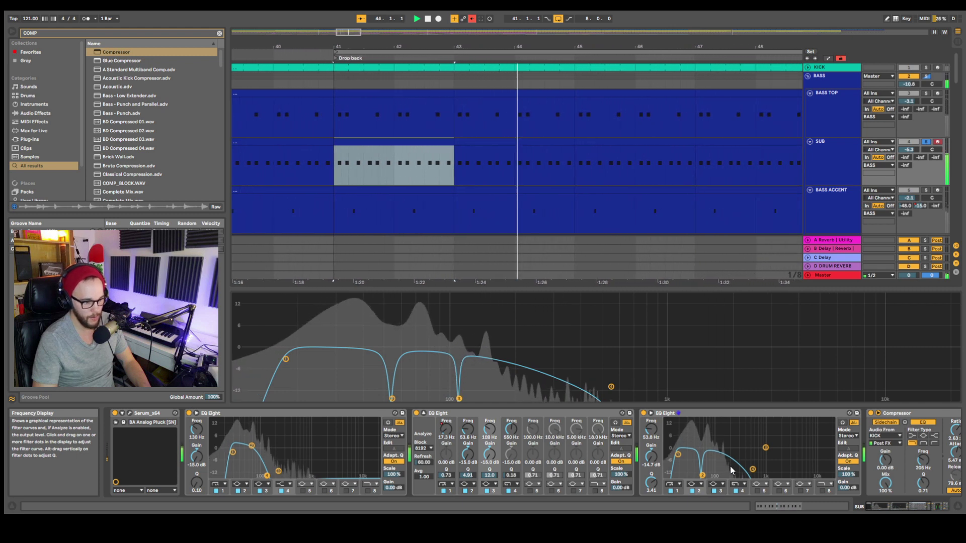
Step: Add a matching band 3 cut of -15 dB at 109 Hz with Q 18 in the duplicated EQ Eight
click(655, 476)
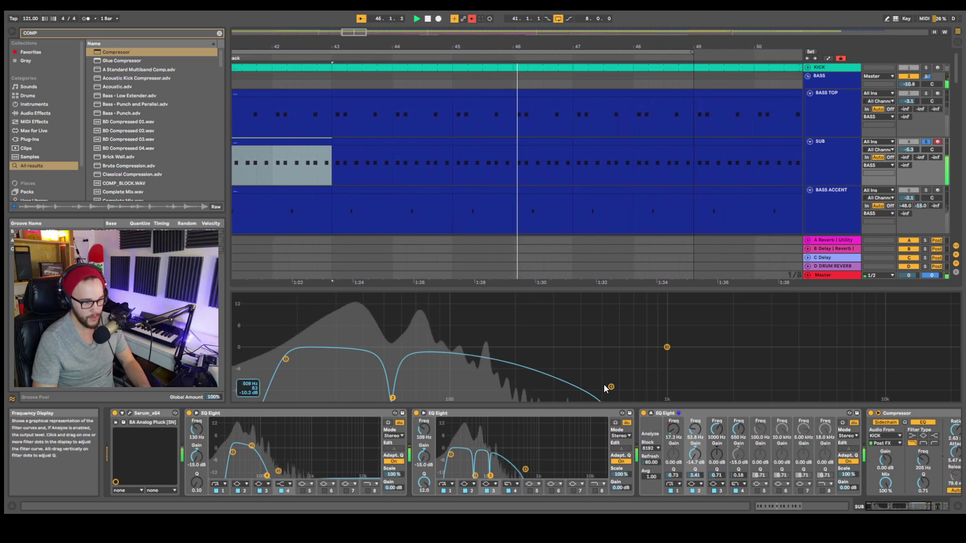
drag(667, 347, 459, 371)
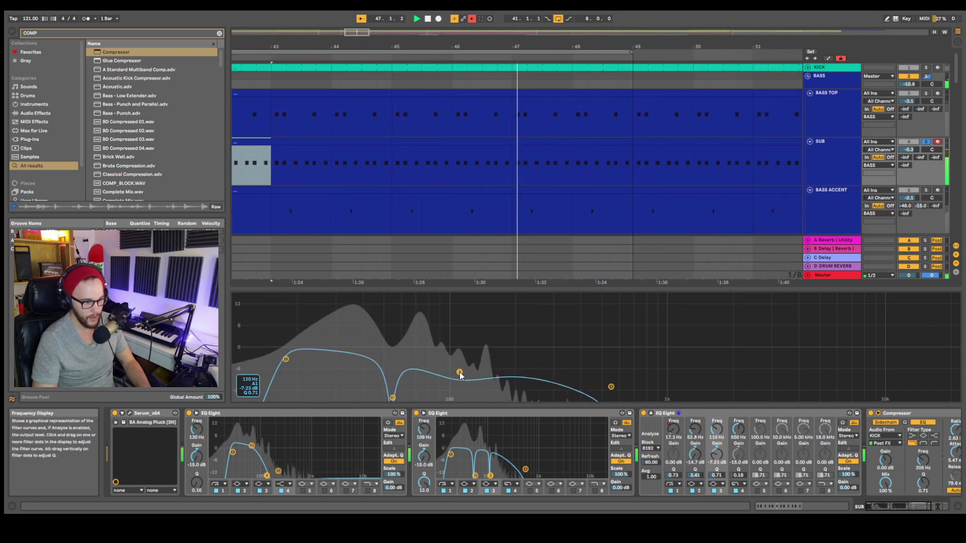
mouse_move(716, 475)
mouse_down()
mouse_move(717, 445)
mouse_move(716, 478)
mouse_up()
drag(459, 372, 459, 393)
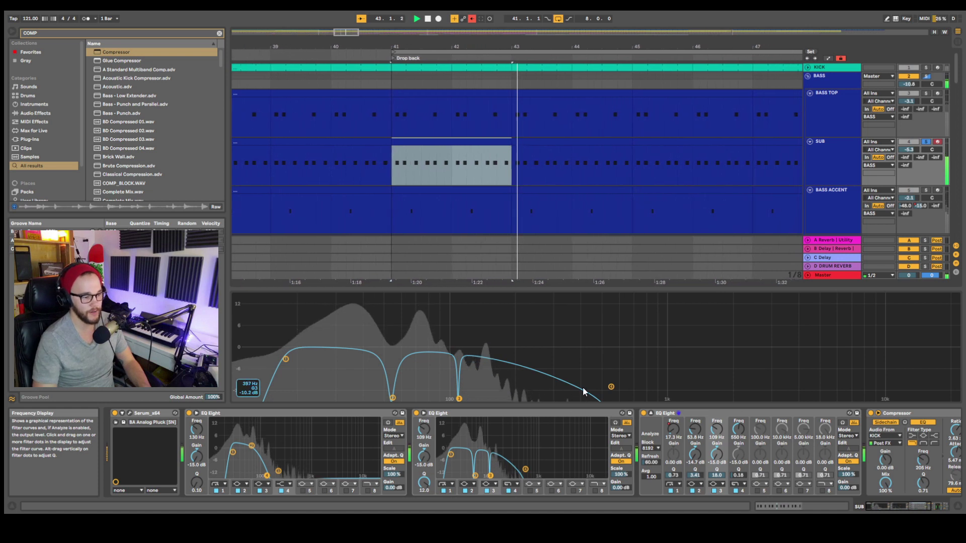
key(space)
Step: Try moving band 4 of the duplicated EQ Eight down to 104 Hz with Q 0.68 to remove the upper harmonics
drag(610, 387, 499, 390)
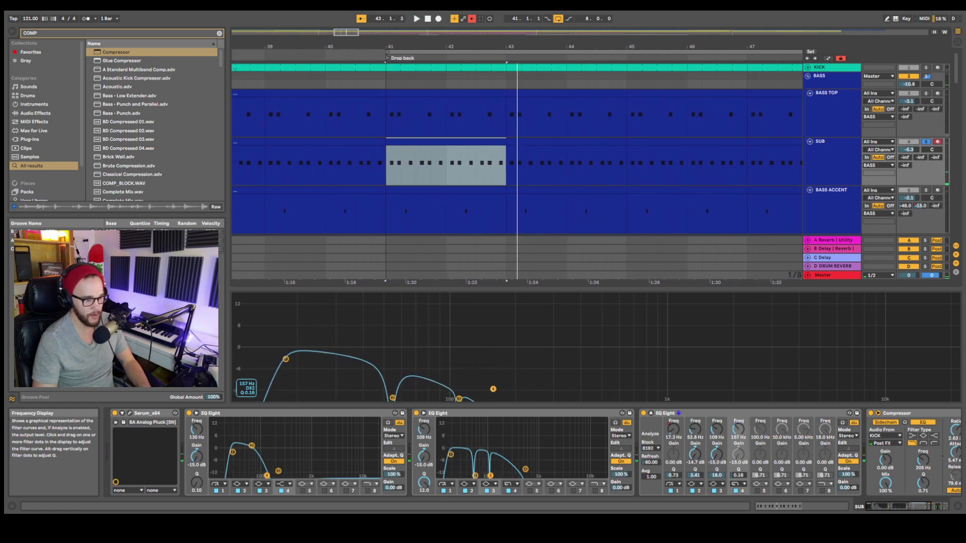
drag(738, 475, 738, 458)
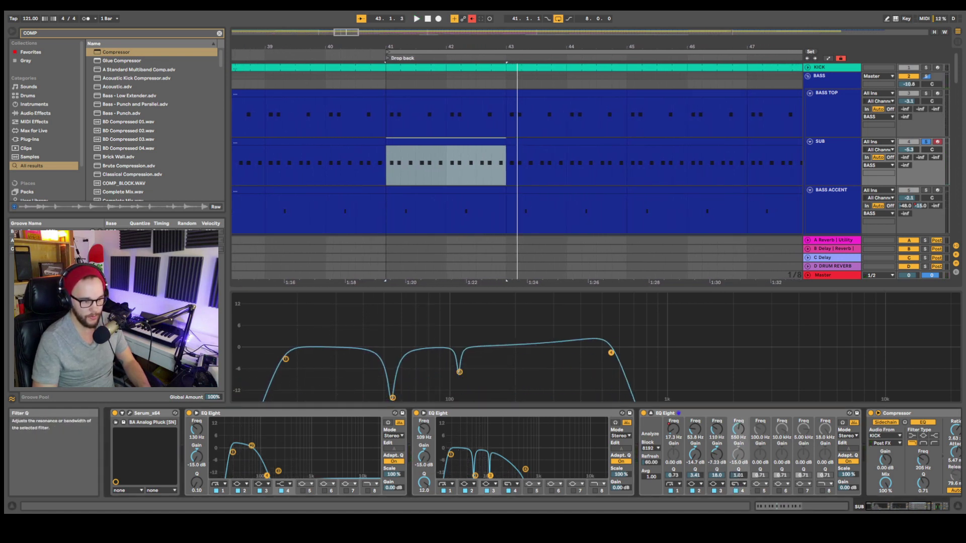
key(space)
drag(610, 358, 455, 360)
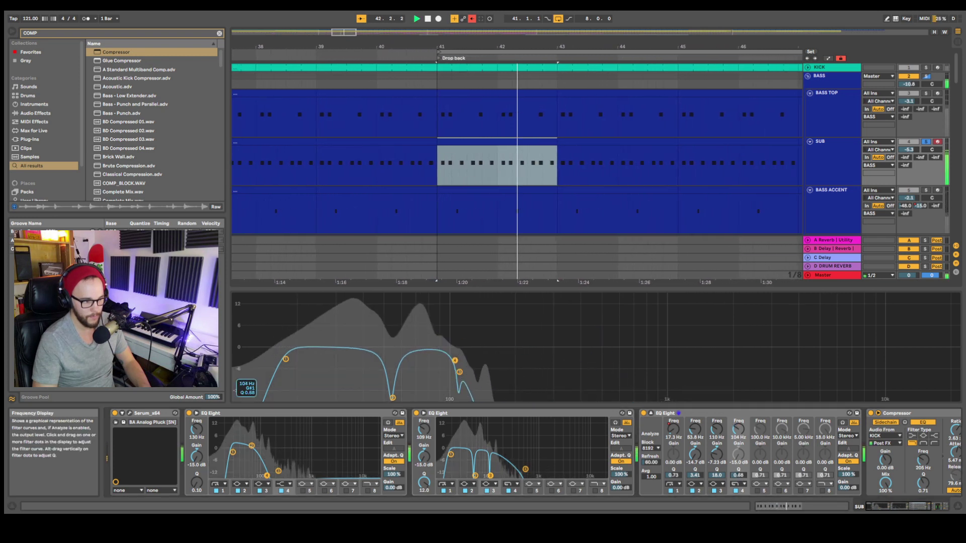
Step: Try a band 8 high cut at 71.1 Hz in the first EQ Eight, with the duplicated EQ's band 4 lowered to 84.8 Hz
click(367, 491)
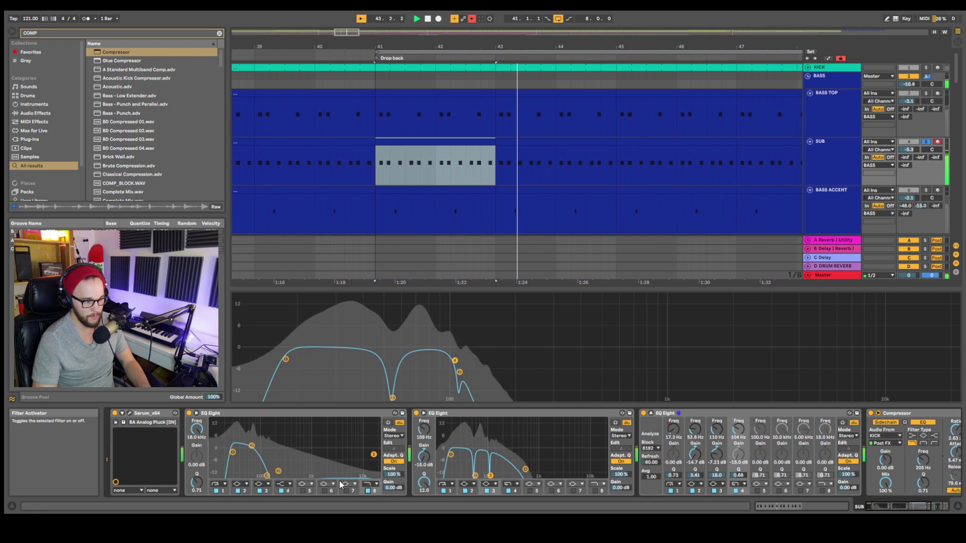
drag(271, 443, 262, 447)
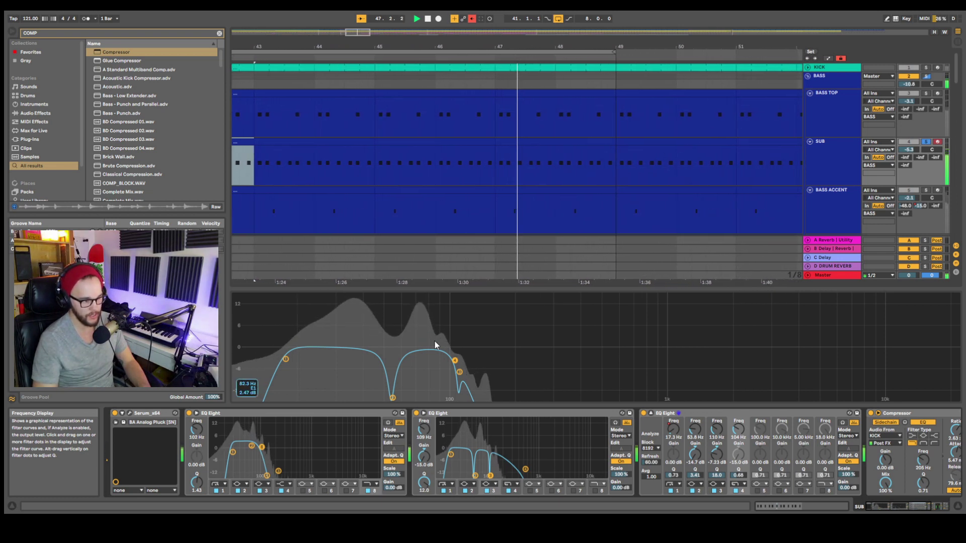
drag(457, 365, 437, 360)
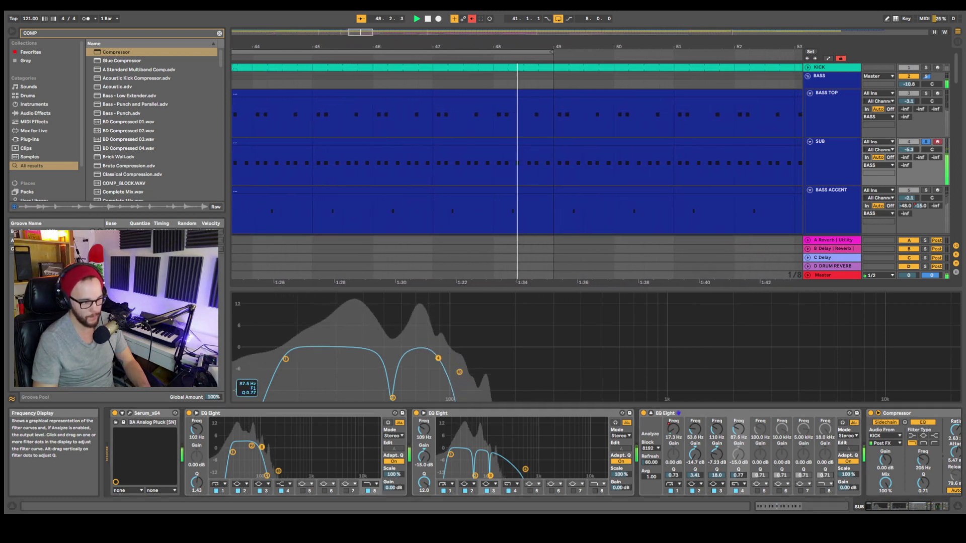
drag(261, 447, 253, 446)
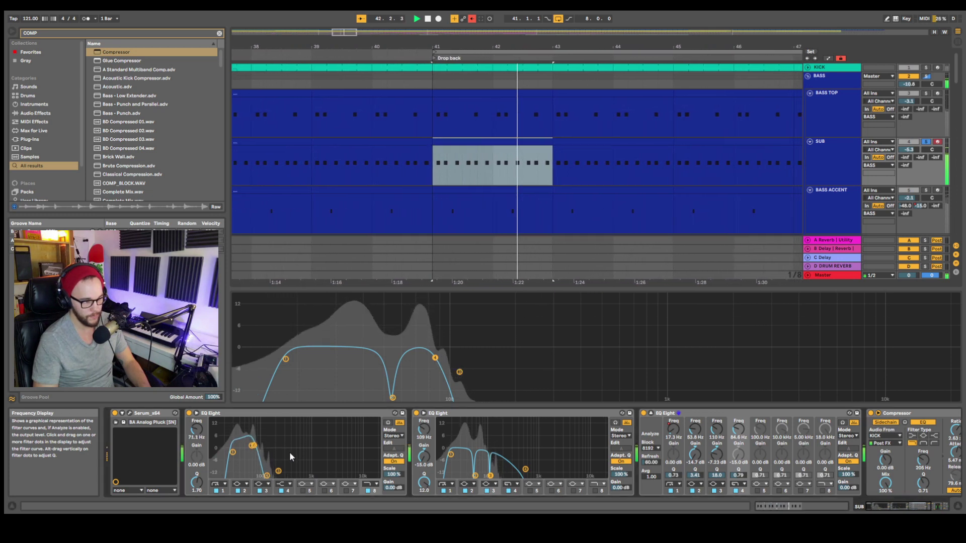
key(space)
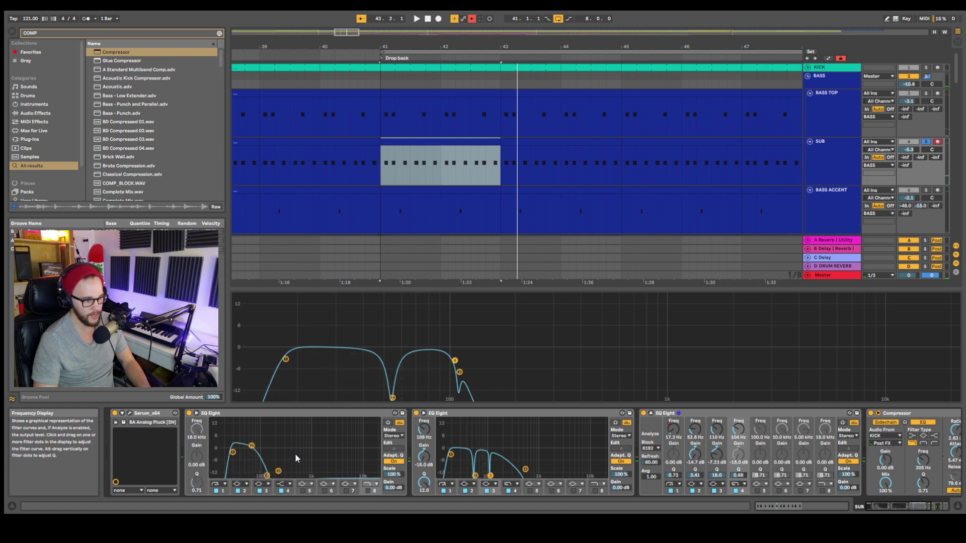
Step: Set the duplicated EQ's 110 Hz cut to about -13.3 dB and widen it to Q 7.68 while the sub plays
key(space)
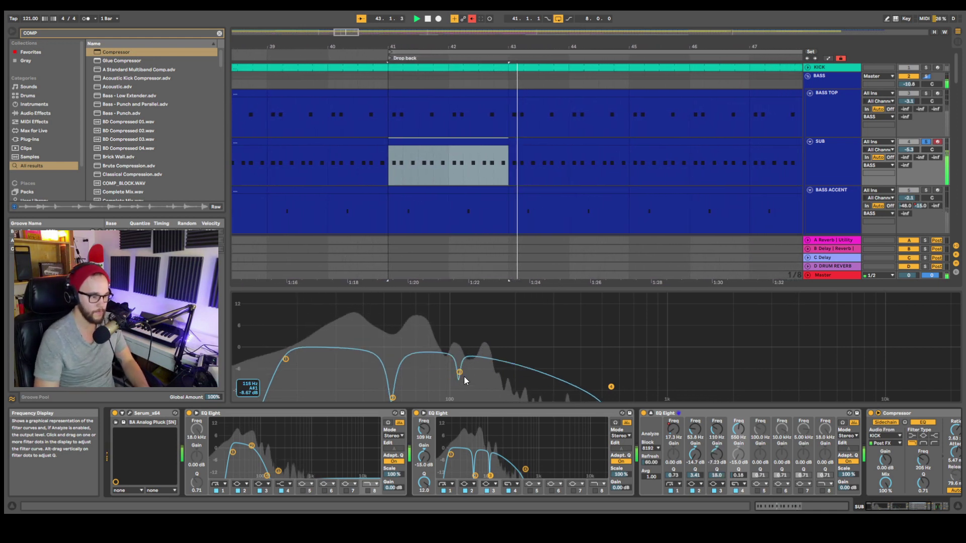
drag(462, 376, 459, 394)
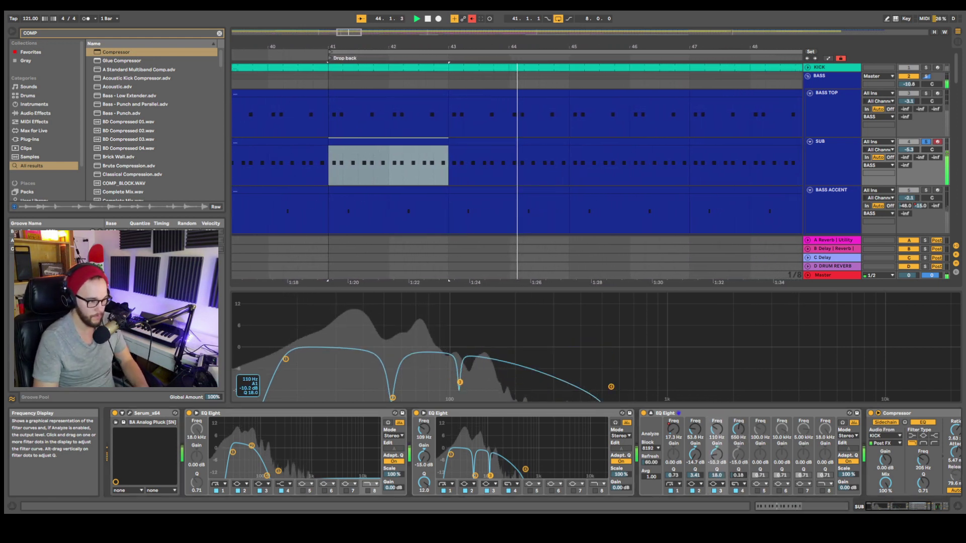
drag(717, 475, 716, 493)
key(space)
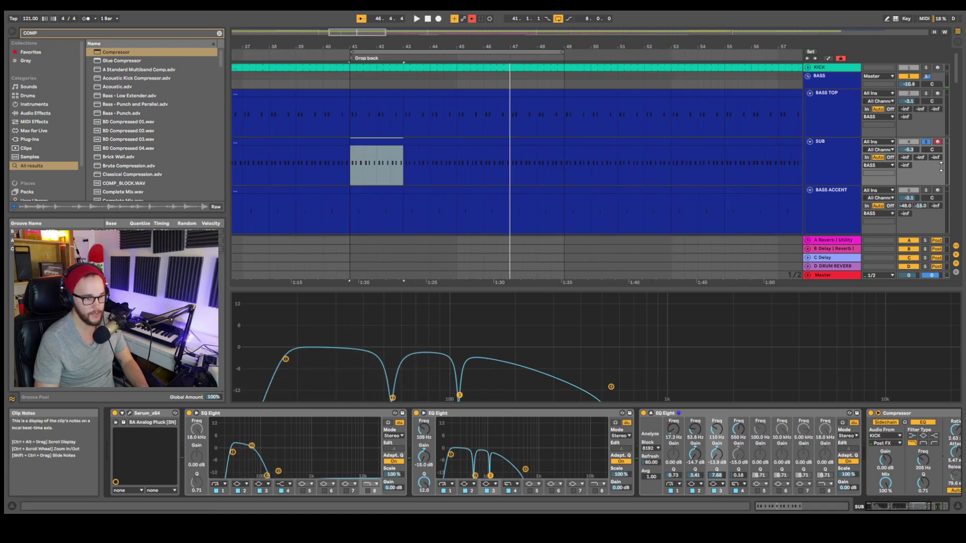
Step: Solo BASS ACCENT in place of SUB and play it from bar 41
click(926, 191)
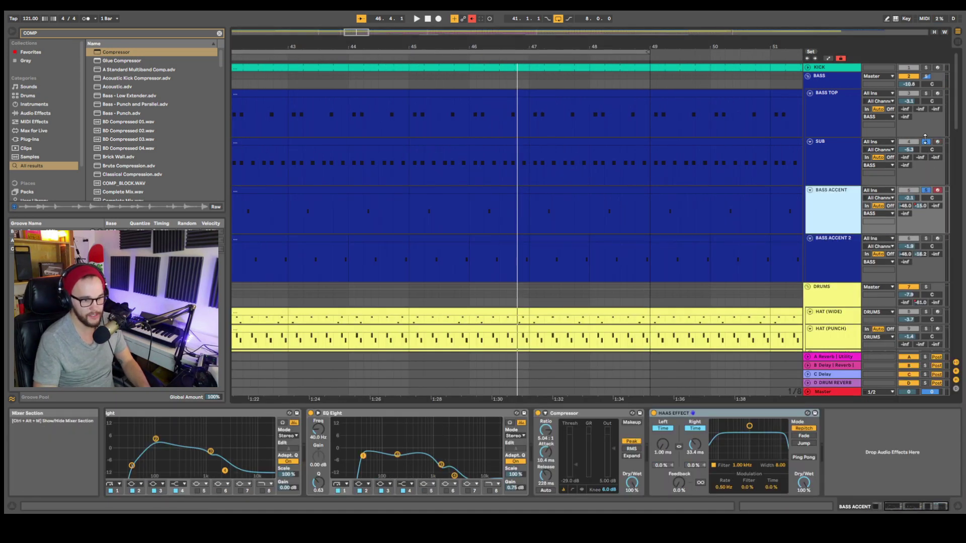
key(space)
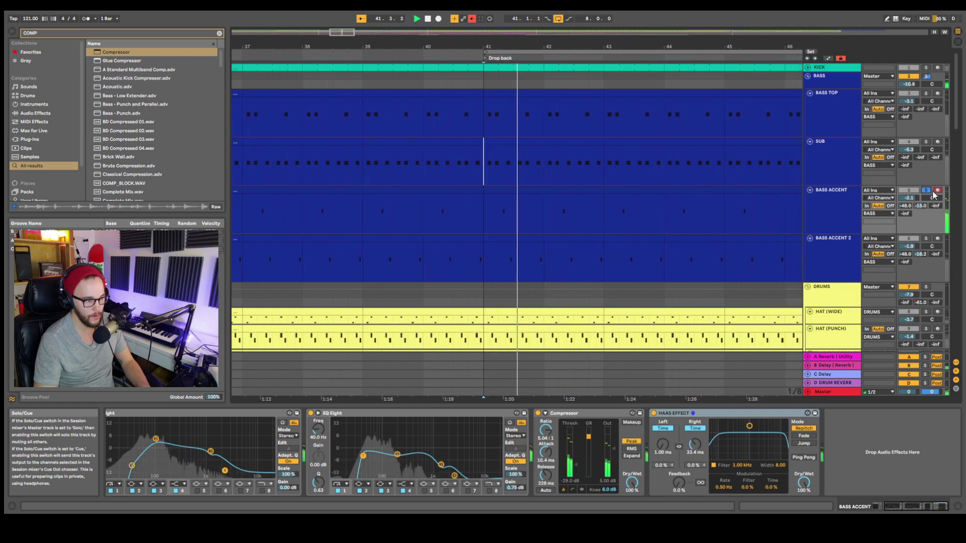
Step: Raise band 1's low cut to 109 Hz in BASS ACCENT's first EQ Eight and to 111 Hz in its second during playback
scroll(395, 461, up, 3)
click(205, 465)
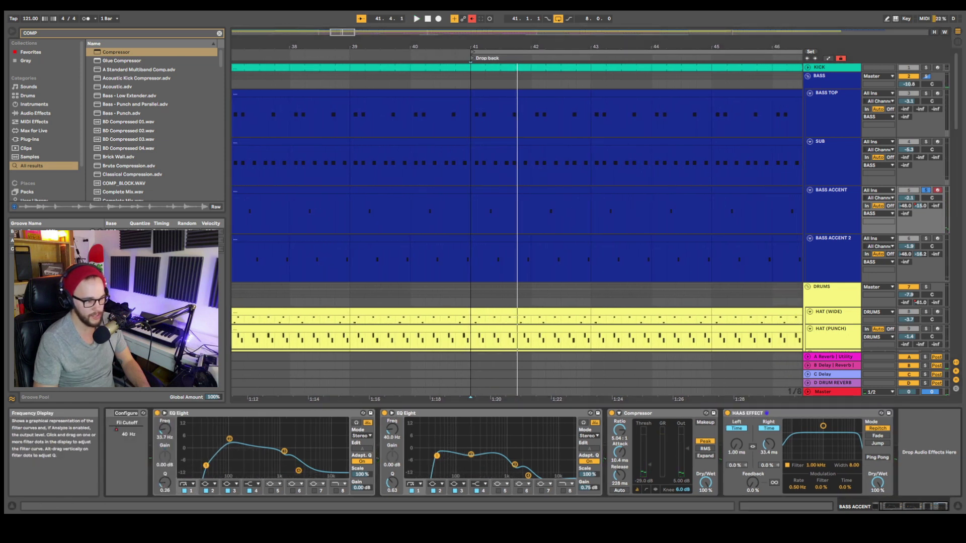
drag(227, 466, 231, 464)
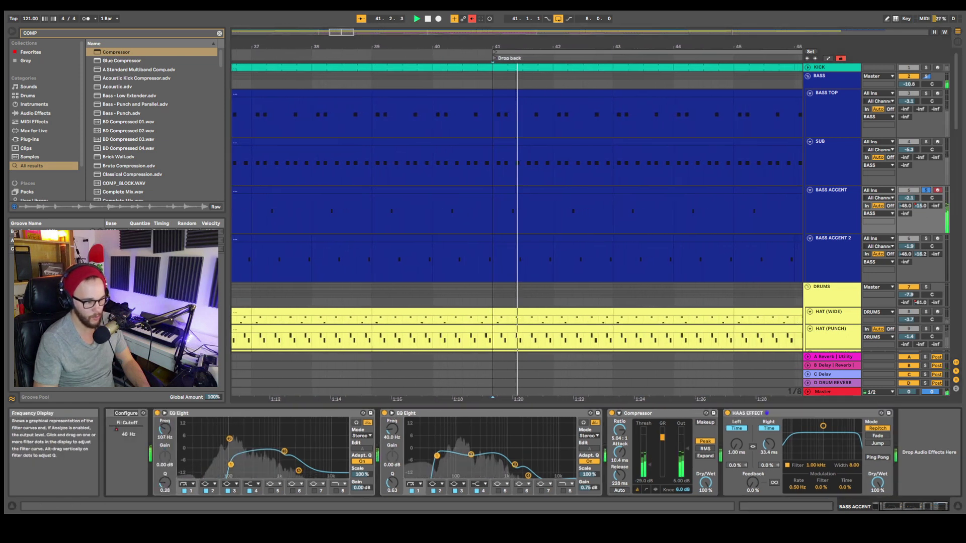
drag(437, 457, 455, 427)
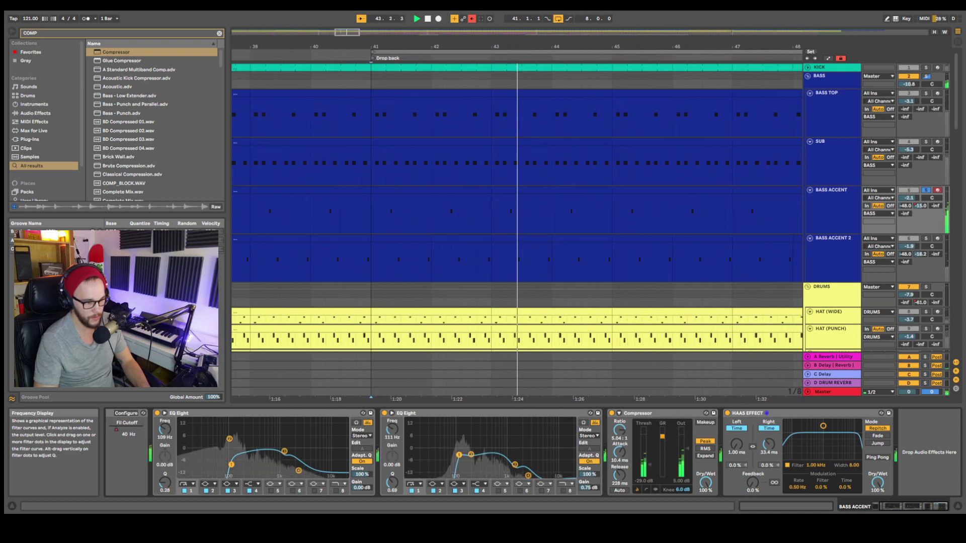
Step: Lower the second EQ Eight's low cut on BASS ACCENT to 62.6 Hz and inspect the accent notes around bar 43
key(space)
click(483, 204)
key(plus)
key(plus)
key(plus)
key(plus)
key(plus)
key(minus)
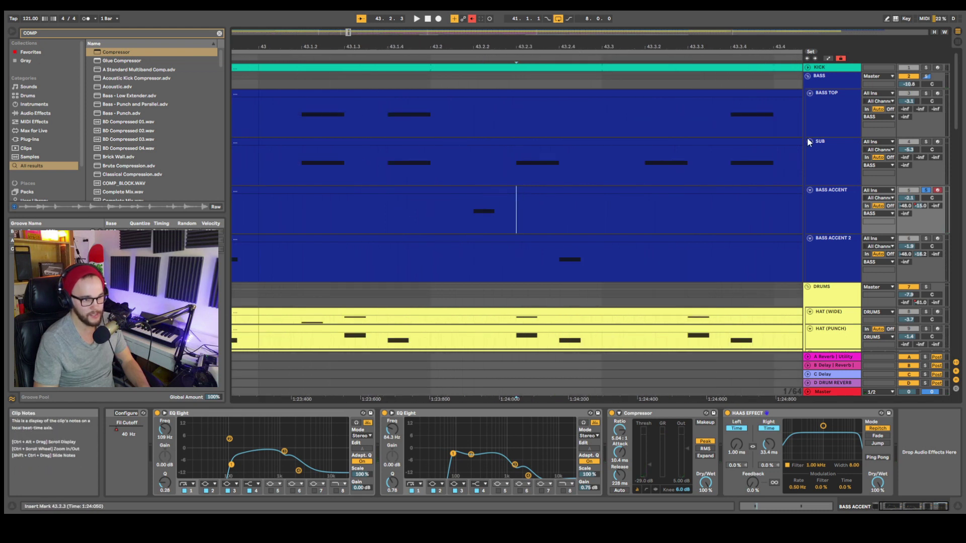
key(minus)
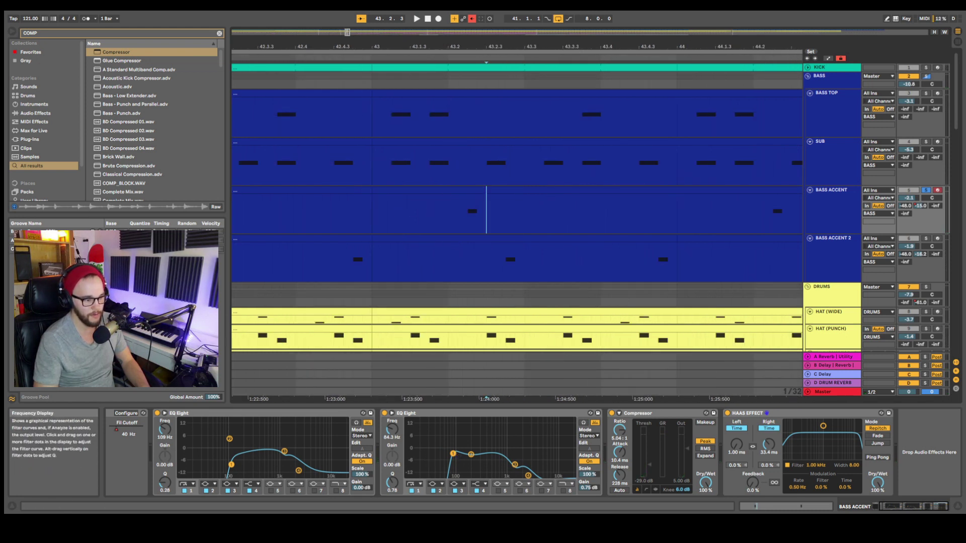
drag(453, 453, 448, 453)
key(Right)
key(Right)
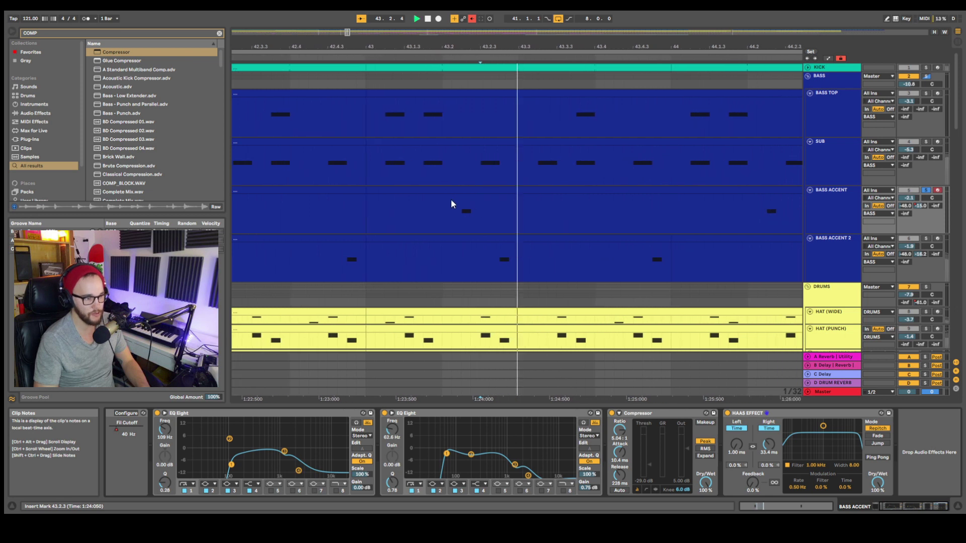
Step: Play the bass section from bar 41 and solo BASS ACCENT 2
key(minus)
key(minus)
key(minus)
key(minus)
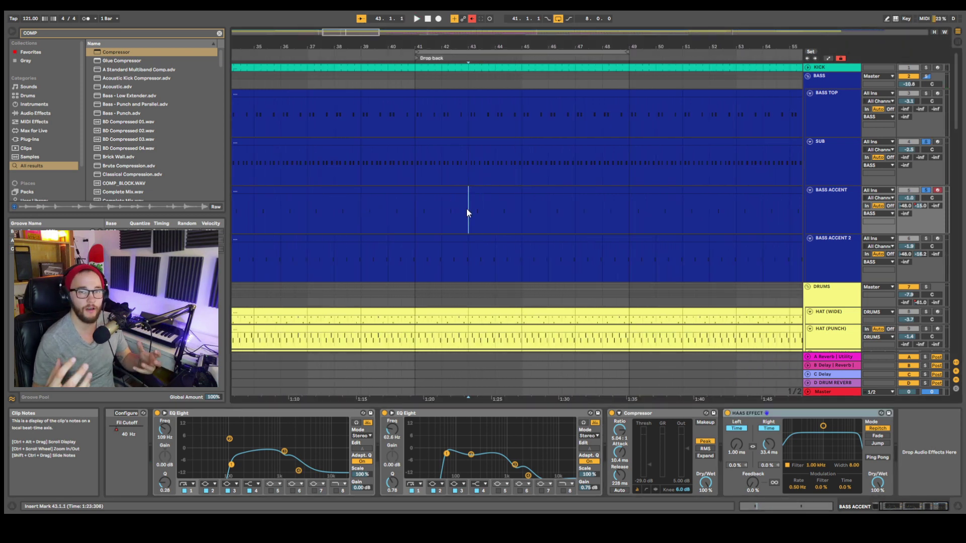
click(402, 210)
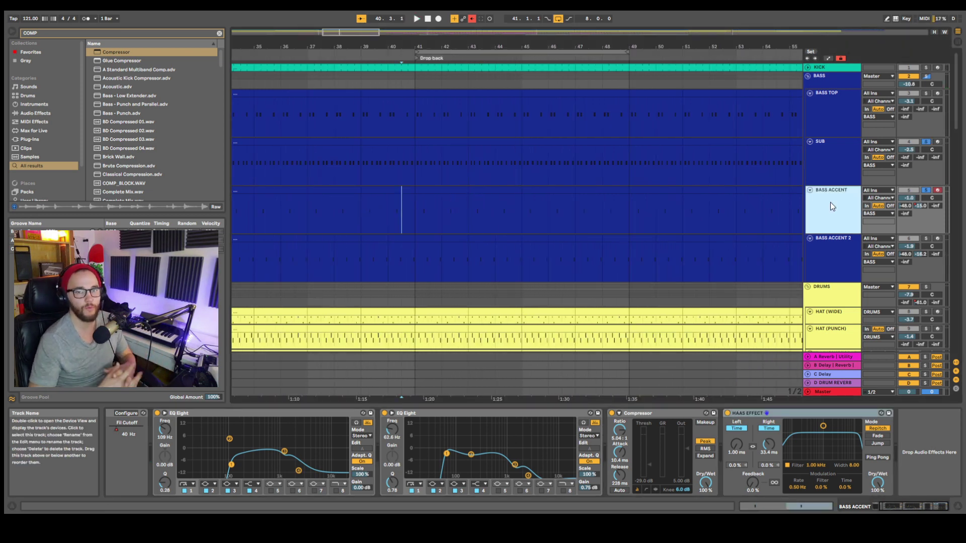
click(415, 215)
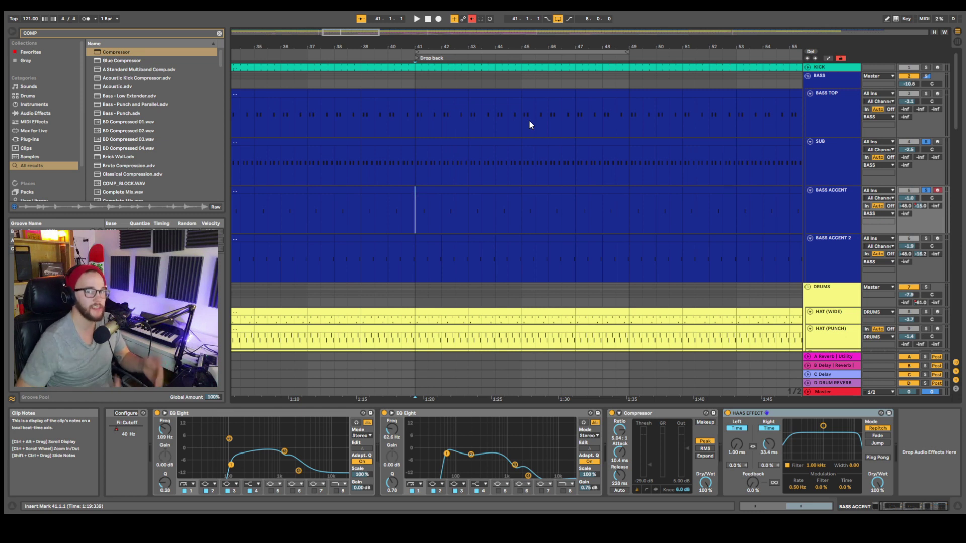
key(space)
click(926, 238)
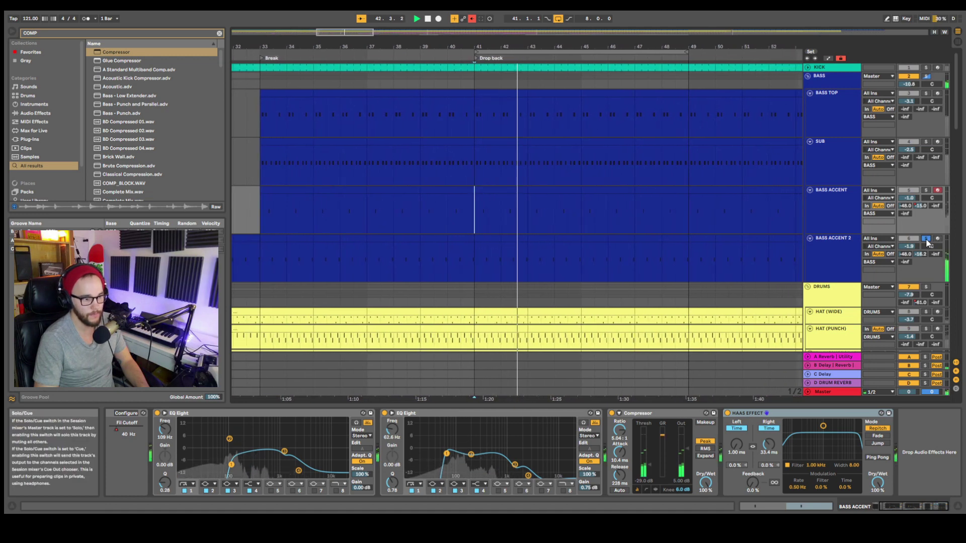
Step: Solo BASS ACCENT, open its Serum instrument and play the track with the oscillators in view
key(space)
click(926, 190)
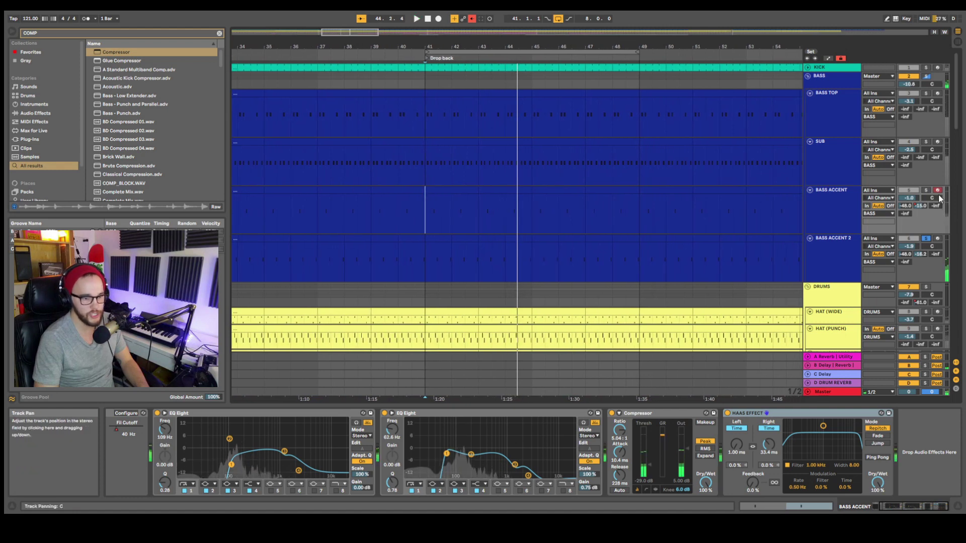
click(144, 420)
click(129, 413)
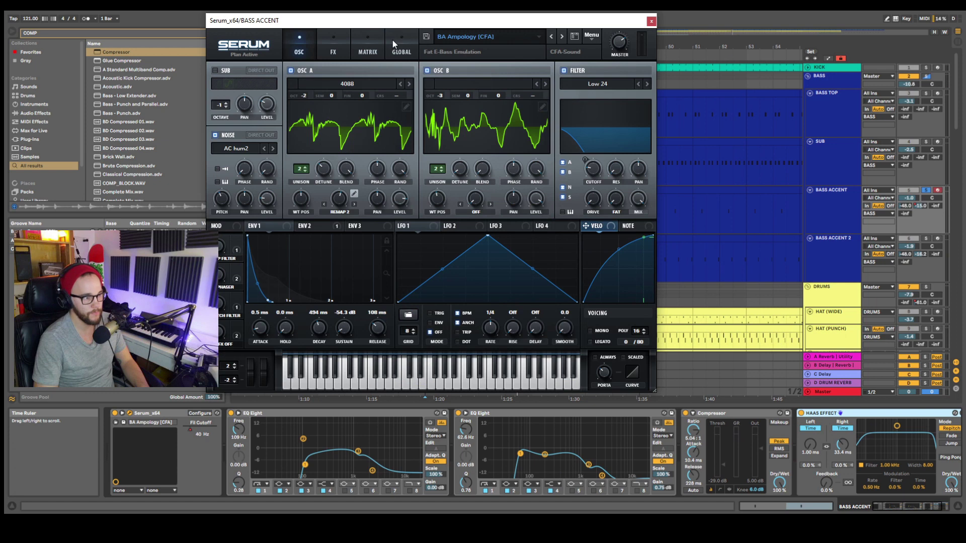
drag(392, 21, 457, 43)
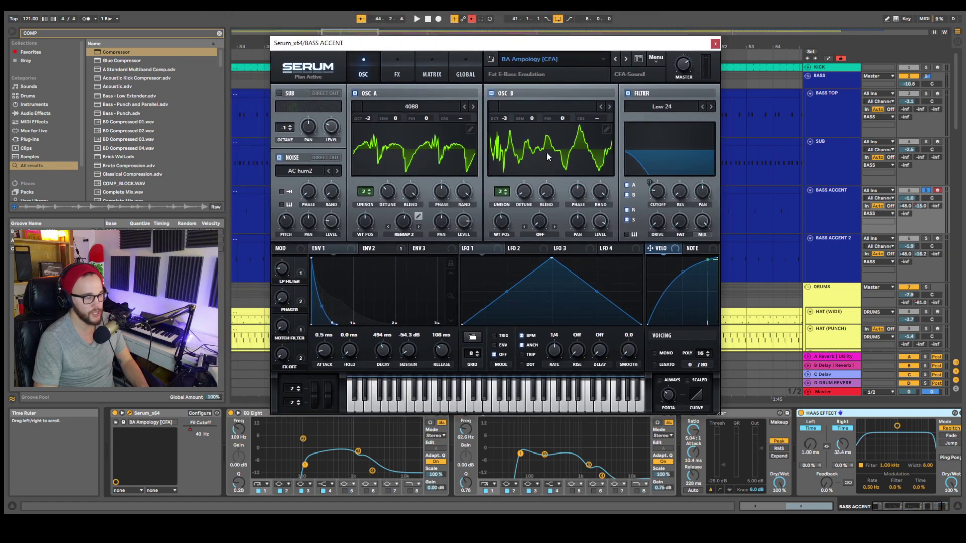
key(space)
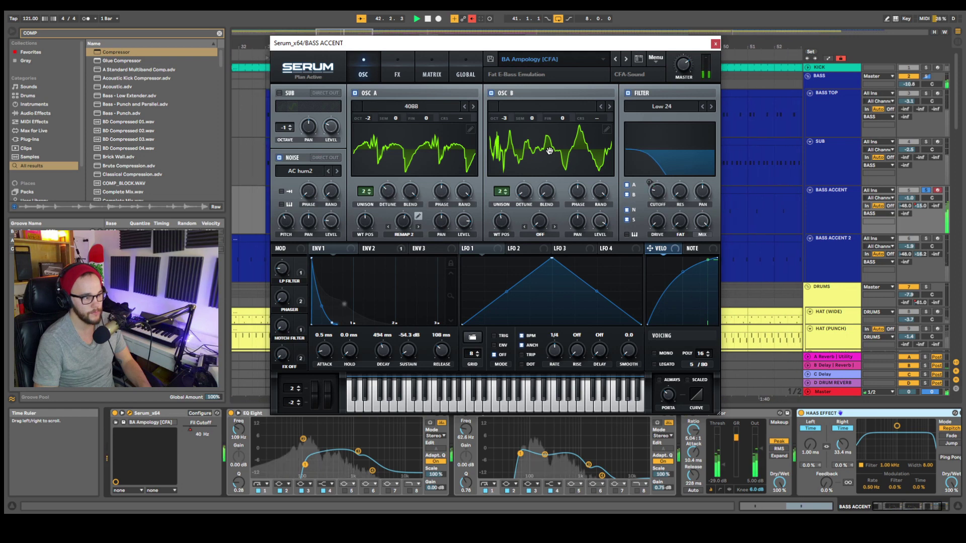
Step: Remove the Delay from the effects rack of BASS ACCENT's Serum patch
click(398, 69)
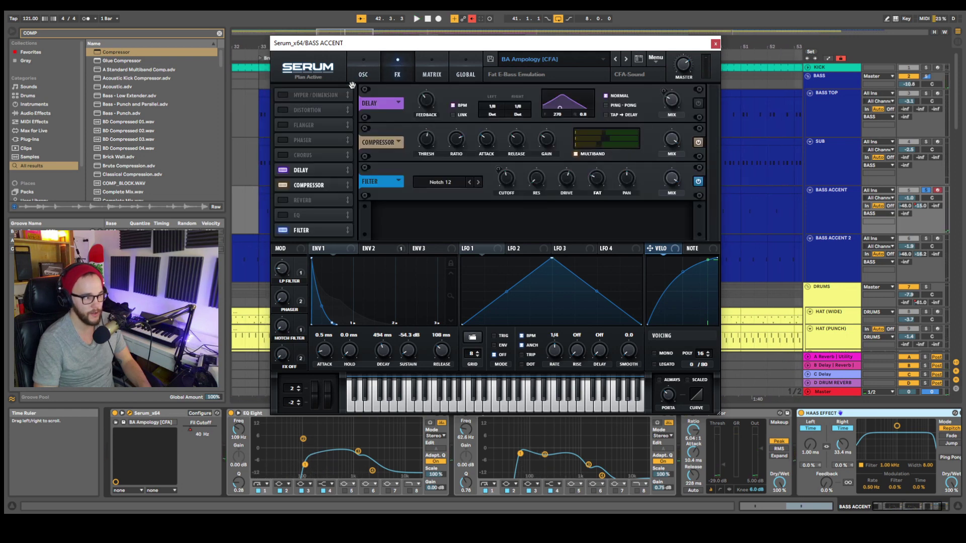
right_click(301, 171)
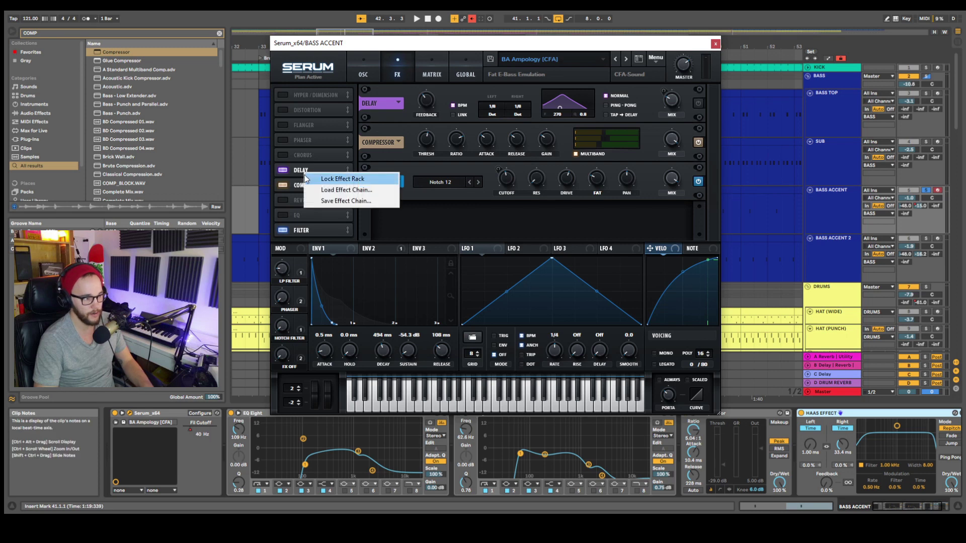
click(304, 191)
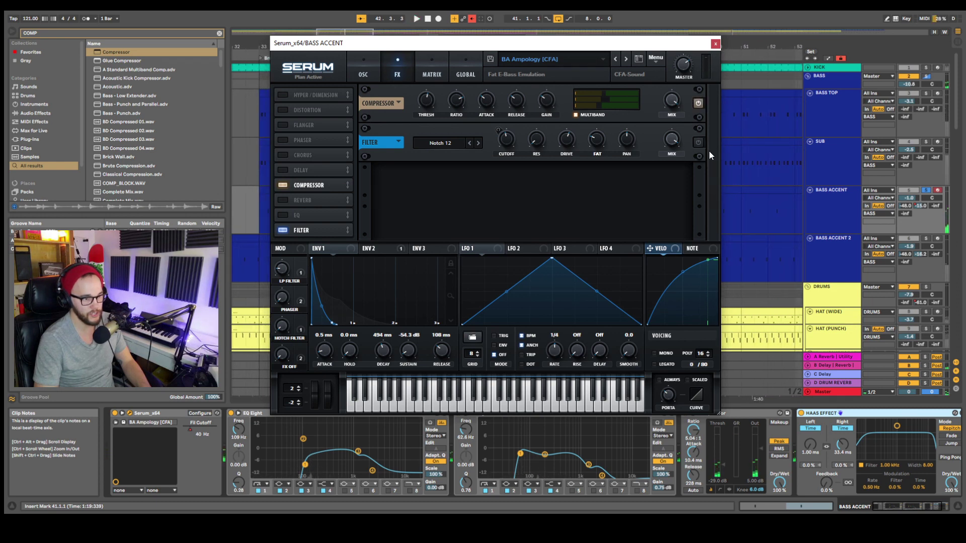
Step: Examine the oscillator page of the BASS ACCENT patch and how ENV 2 modulates the filter cutoff
click(358, 68)
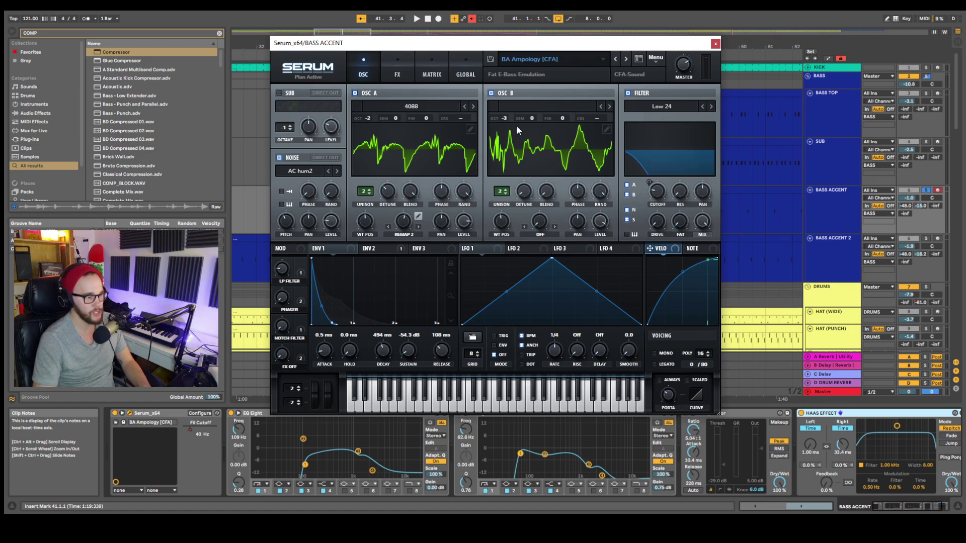
right_click(649, 197)
click(348, 264)
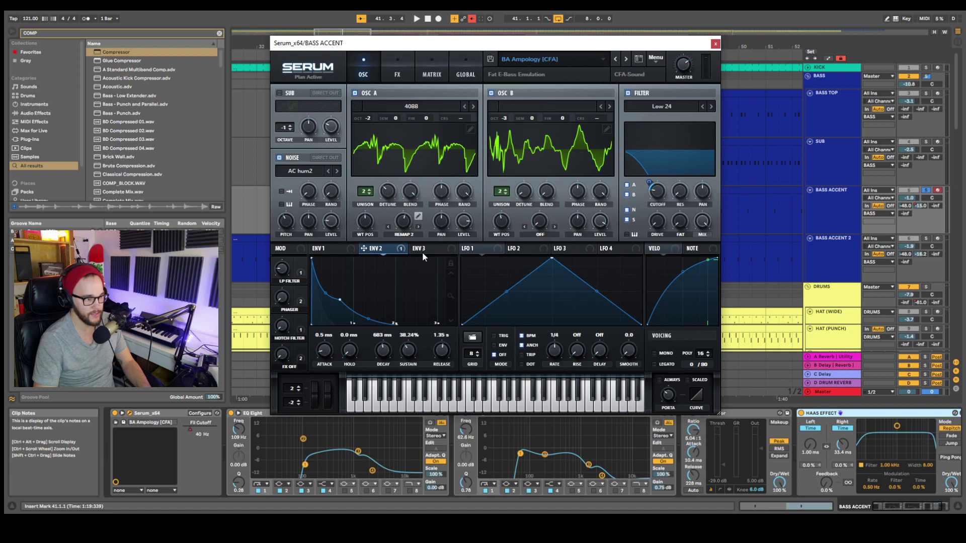
right_click(656, 192)
click(671, 213)
key(space)
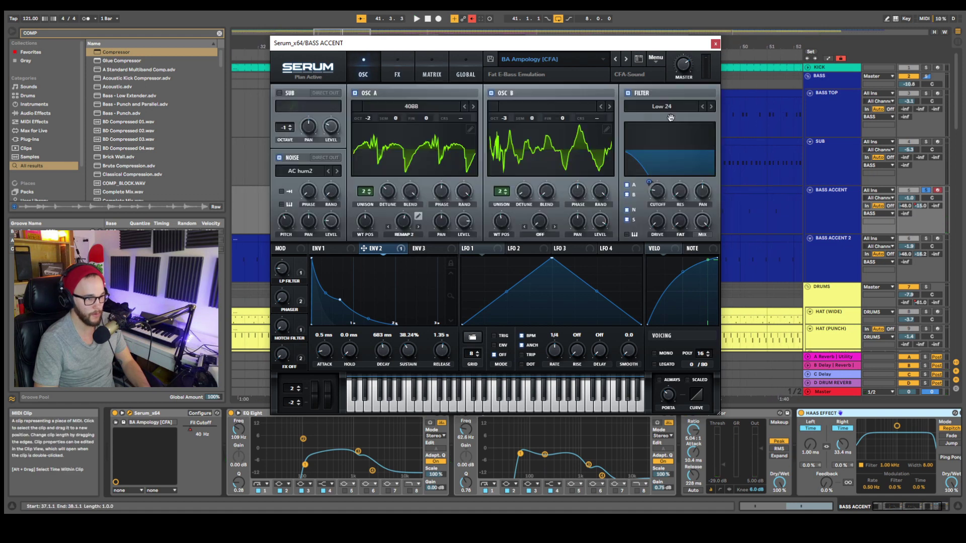
Step: Play BASS ACCENT while checking the cutoff modulation and ENV 1, and close its Serum window
right_click(654, 186)
click(675, 214)
key(space)
key(space)
click(331, 249)
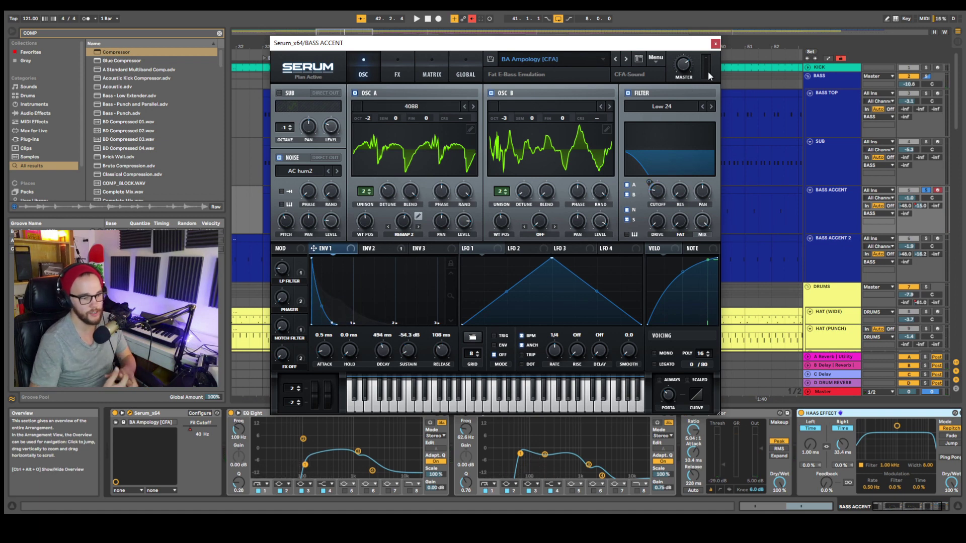
click(715, 45)
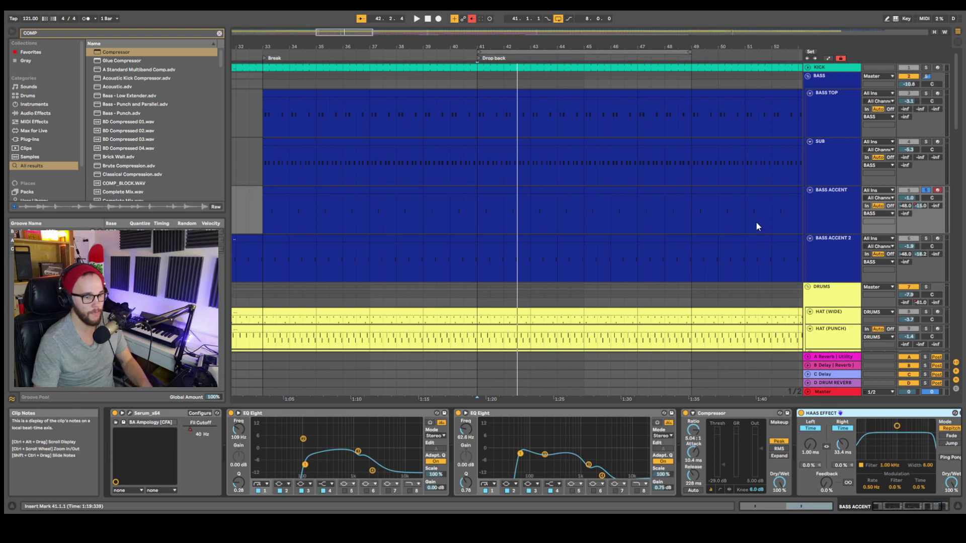
Step: Solo BASS ACCENT 2 in place of BASS ACCENT, show its devices and play it from bar 41
scroll(825, 226, down, 1)
click(926, 220)
click(839, 236)
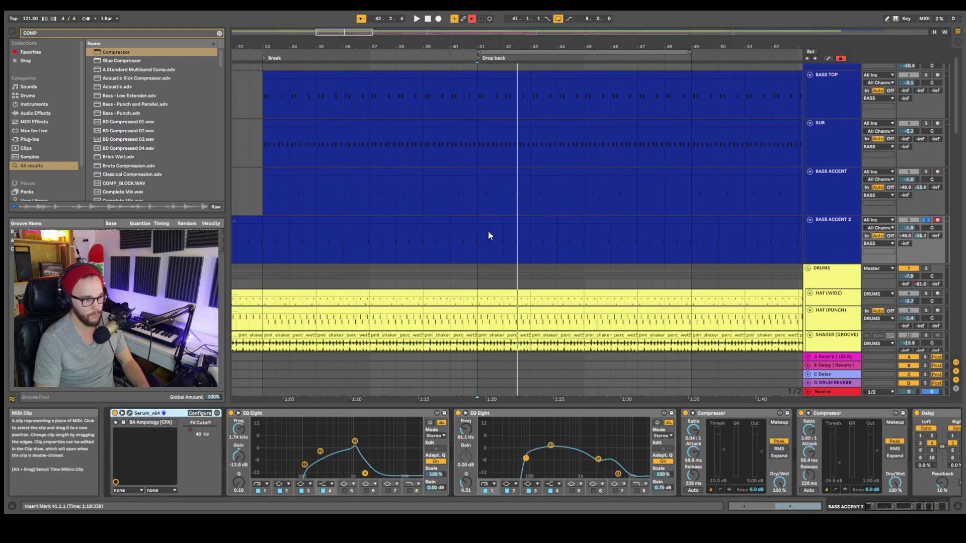
key(space)
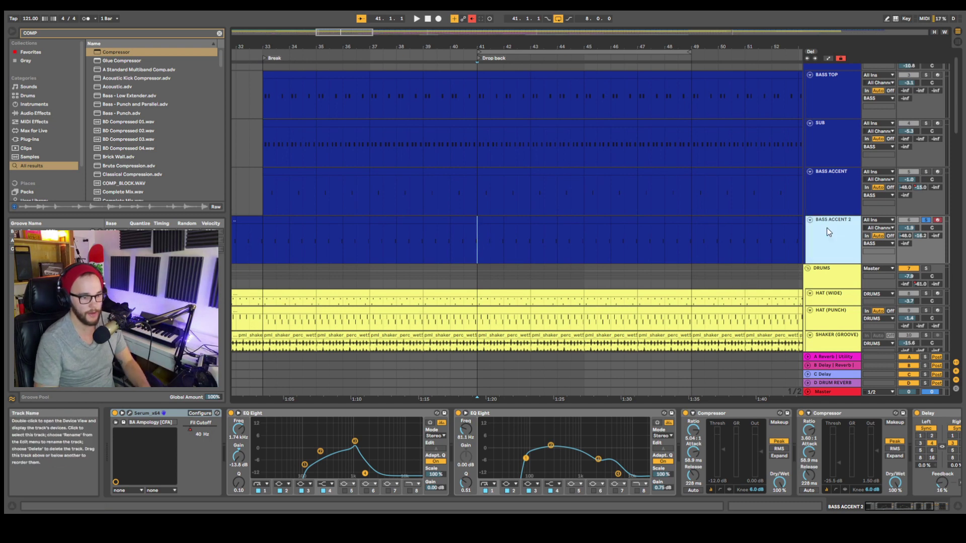
key(space)
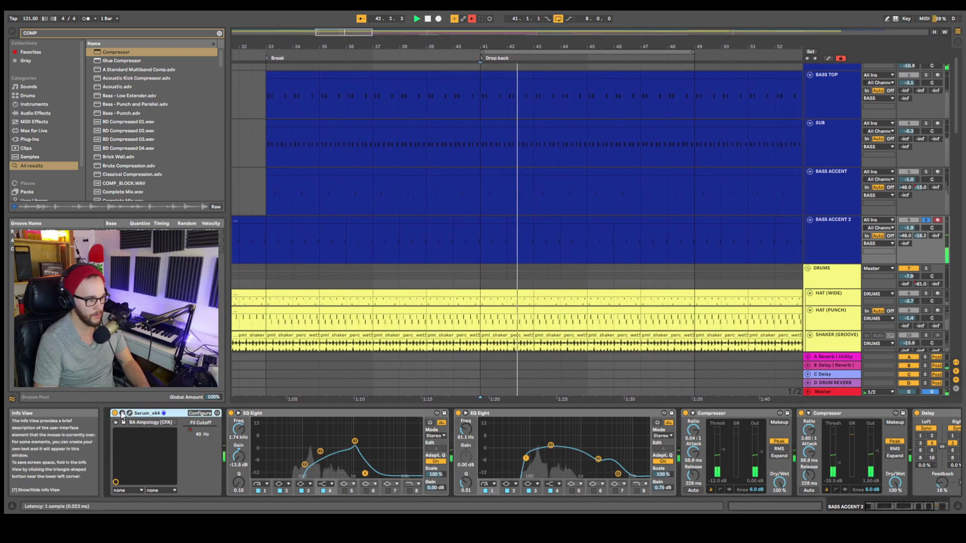
Step: Unsolo BASS ACCENT 2 to play the whole BASS group from bar 41, adding the KICK to the solo
scroll(861, 199, up, 2)
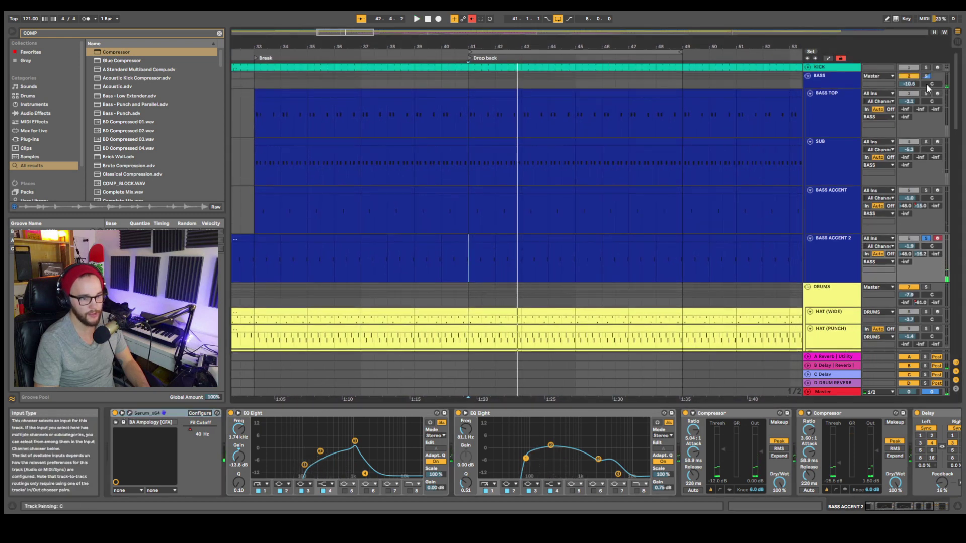
click(925, 239)
key(space)
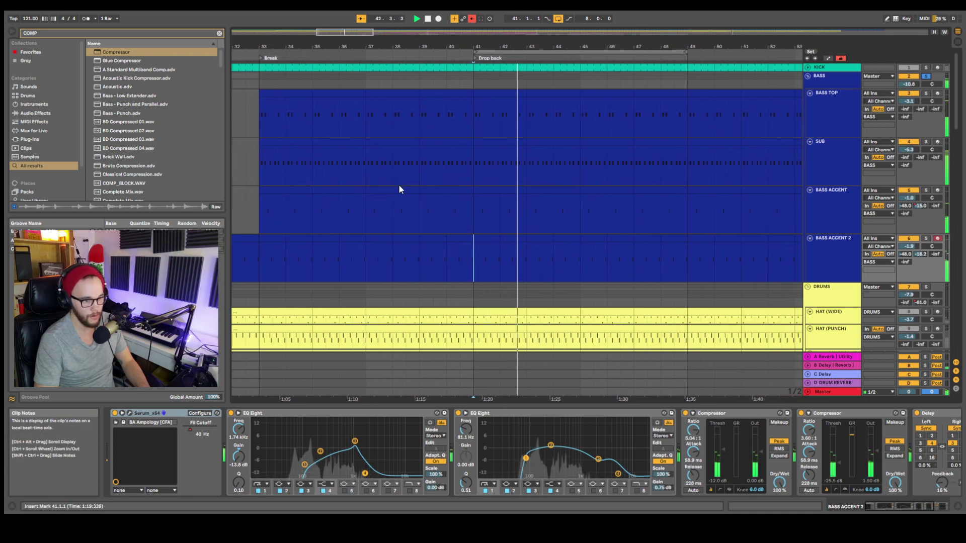
click(926, 68)
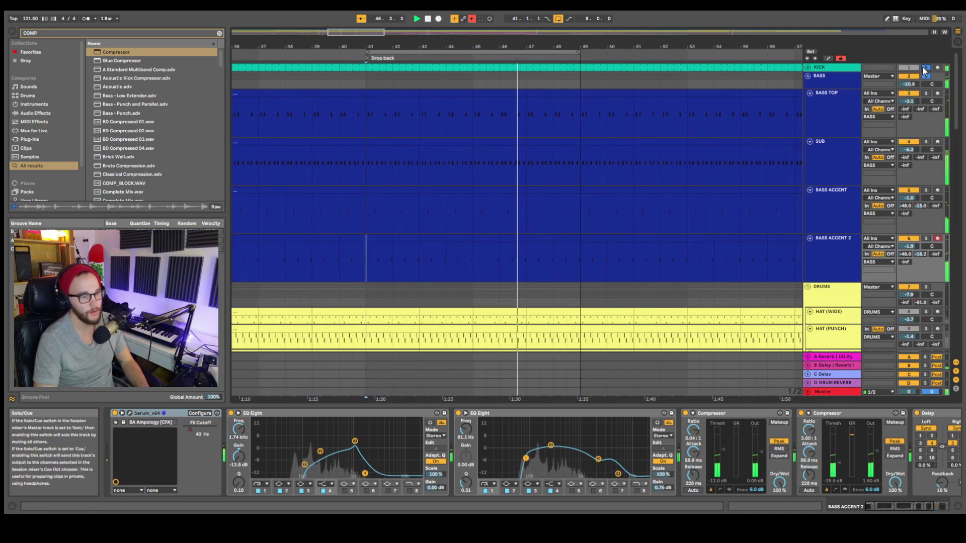
key(space)
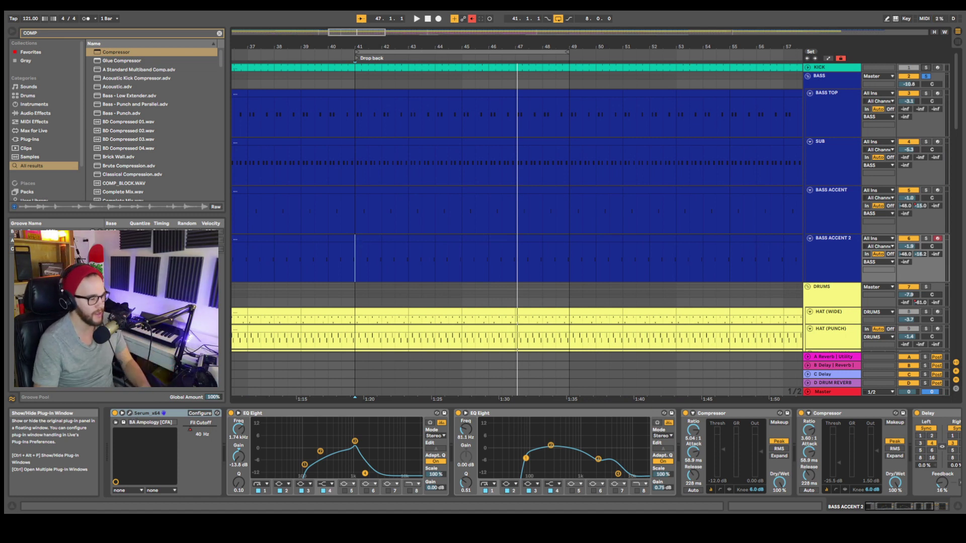
Step: Solo BASS ACCENT 2 from bar 41 and inspect its Serum patch during playback
scroll(451, 280, left, 3)
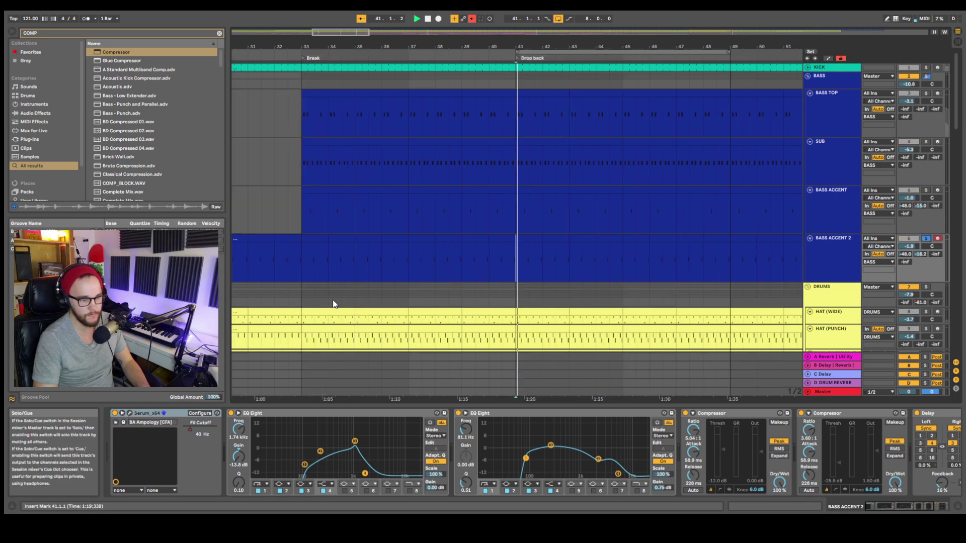
key(ctrl+alt+p)
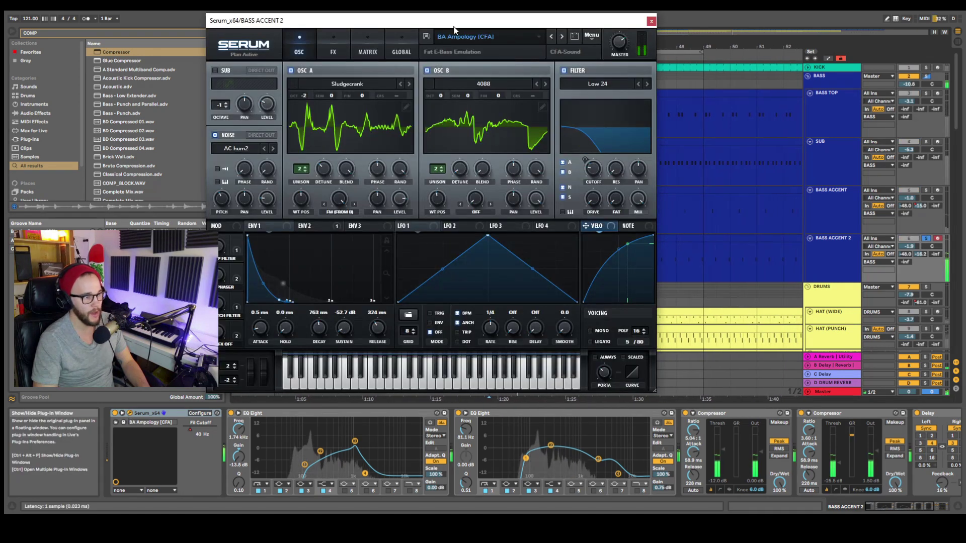
drag(442, 20, 491, 24)
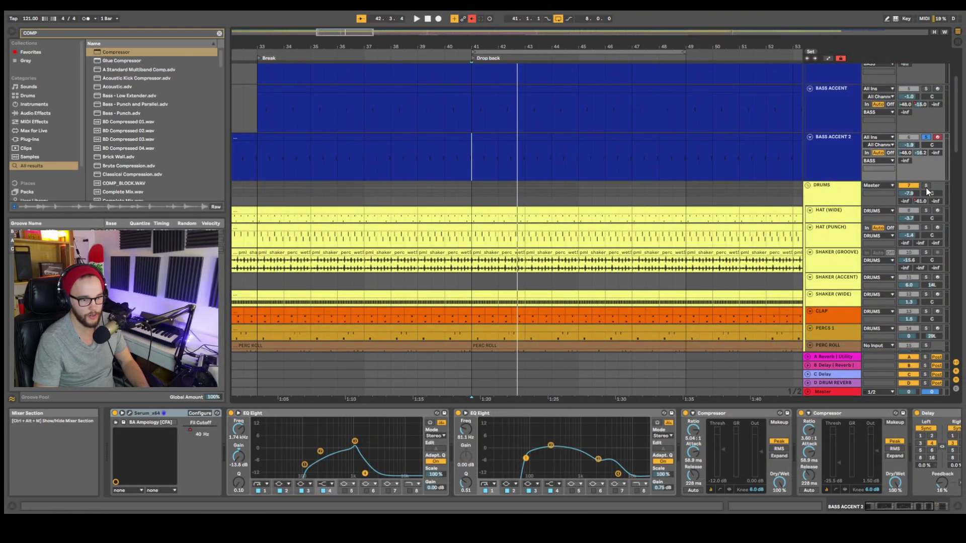
Step: Solo the DRUMS group and play it from bar 73
scroll(424, 214, down, 2)
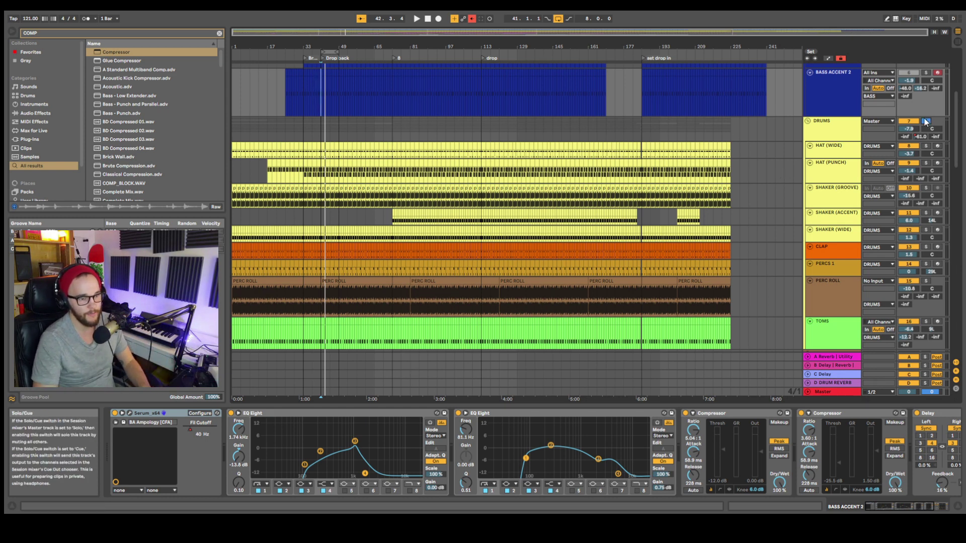
click(481, 131)
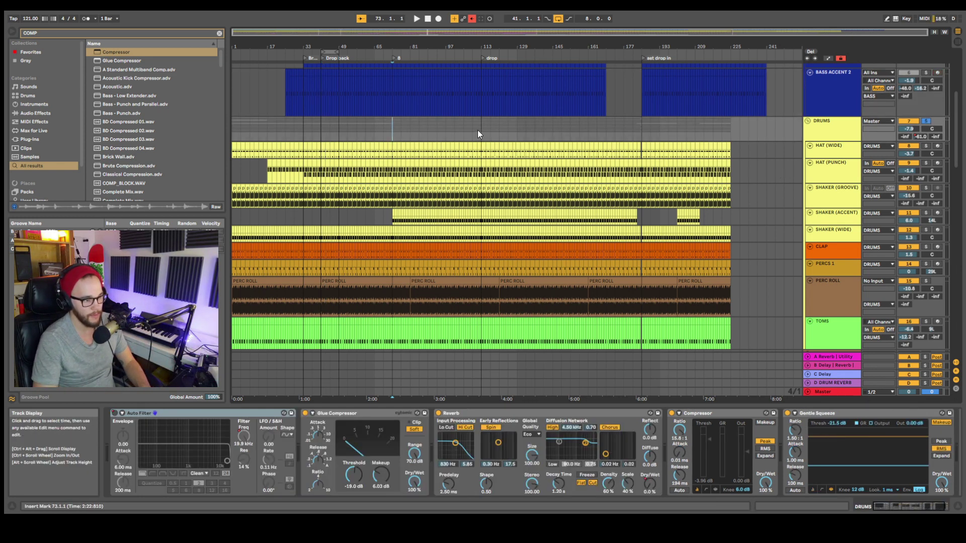
click(394, 133)
key(space)
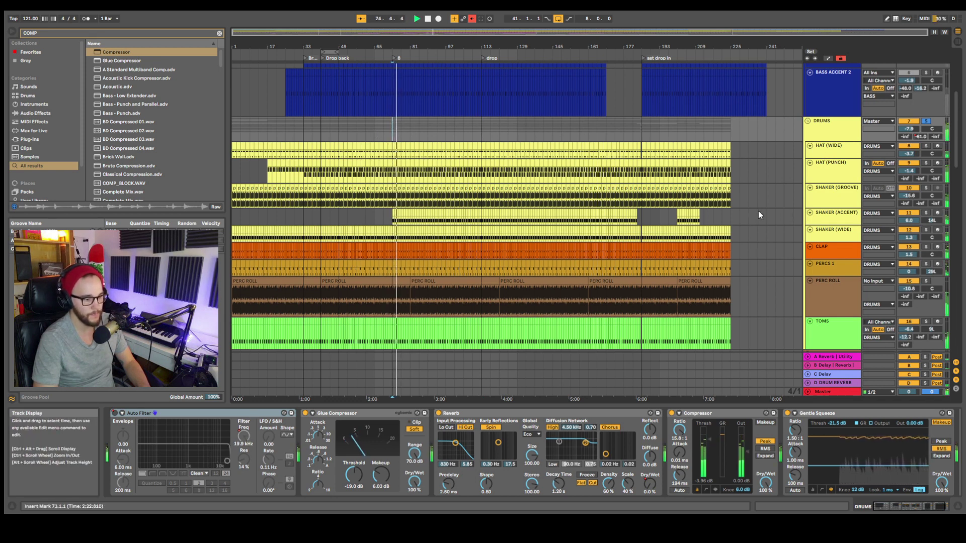
Step: Fold the BASS TOP track and the BASS group, then stop playback and zoom in on the DRUMS tracks around bar 73
scroll(922, 79, up, 5)
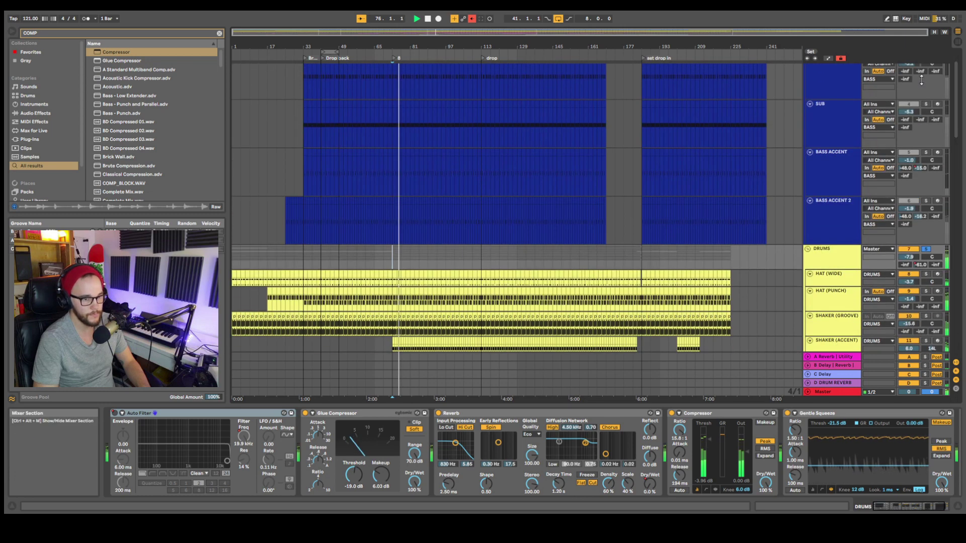
scroll(810, 103, up, 3)
click(810, 93)
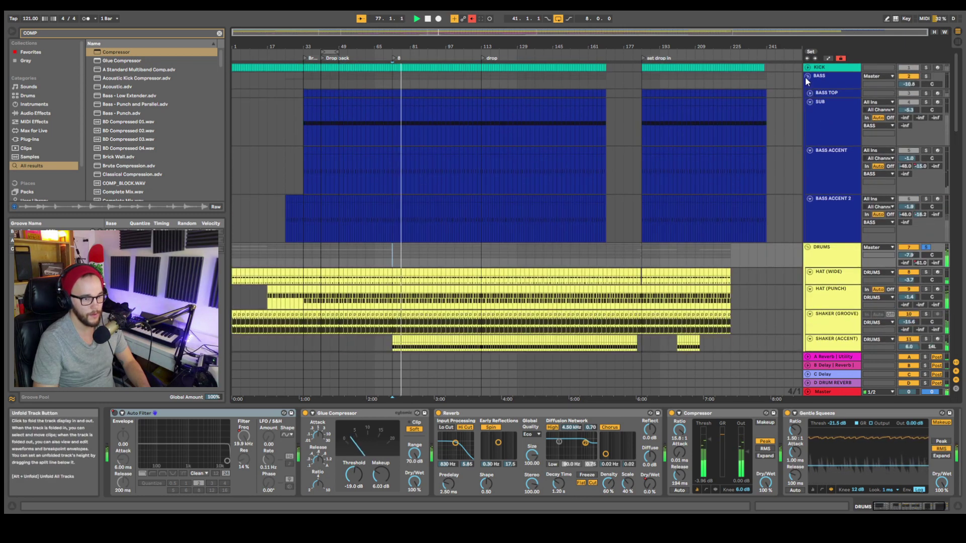
click(808, 76)
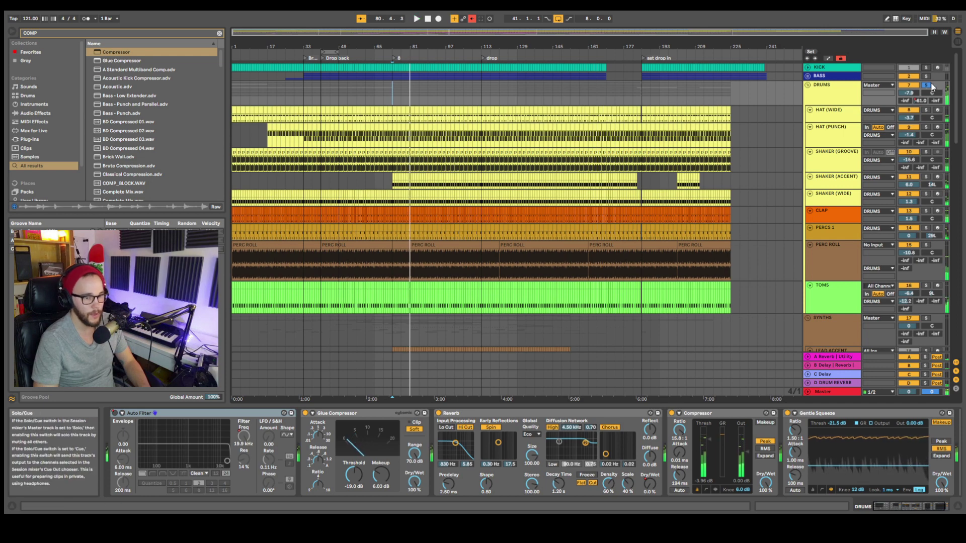
scroll(437, 131, up, 5)
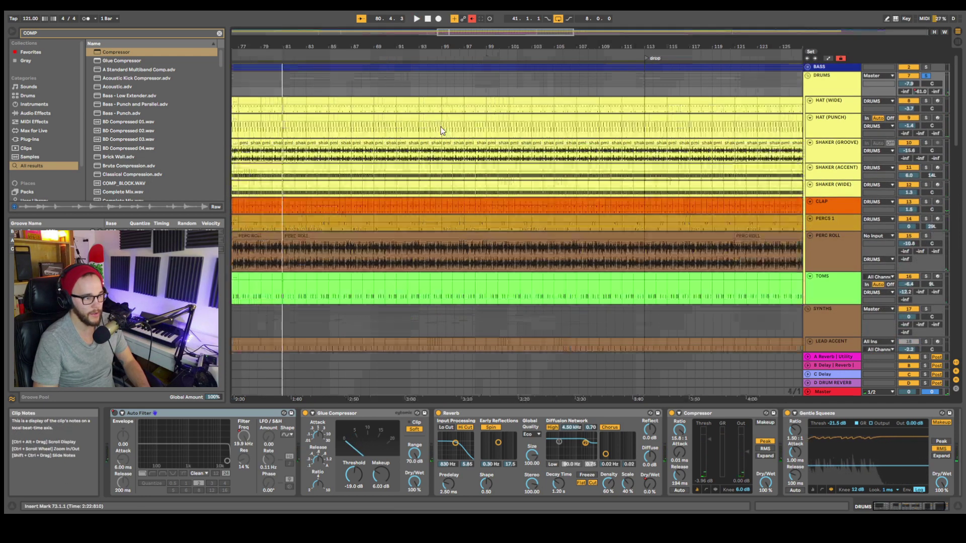
scroll(436, 131, down, 3)
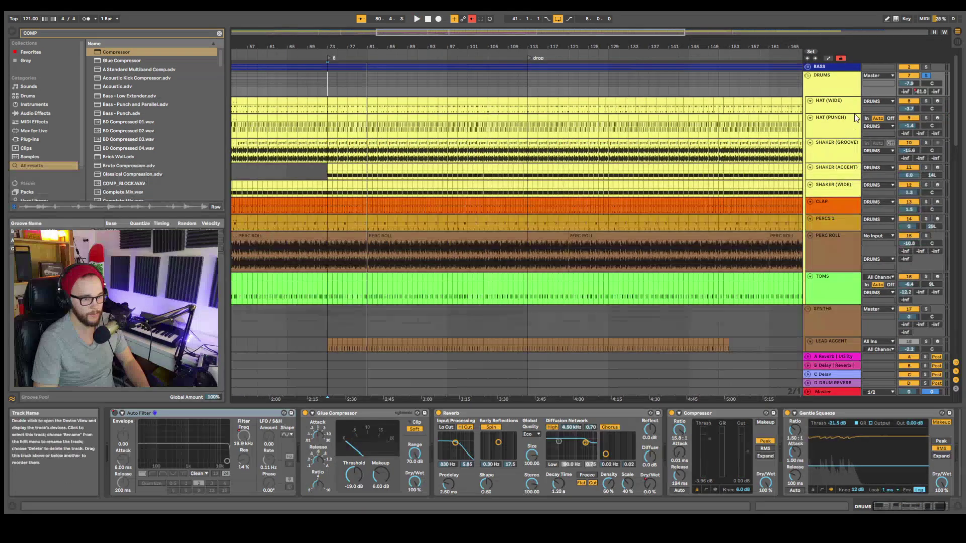
Step: Solo HAT (WIDE) with its devices shown and play it from bar 73
click(819, 112)
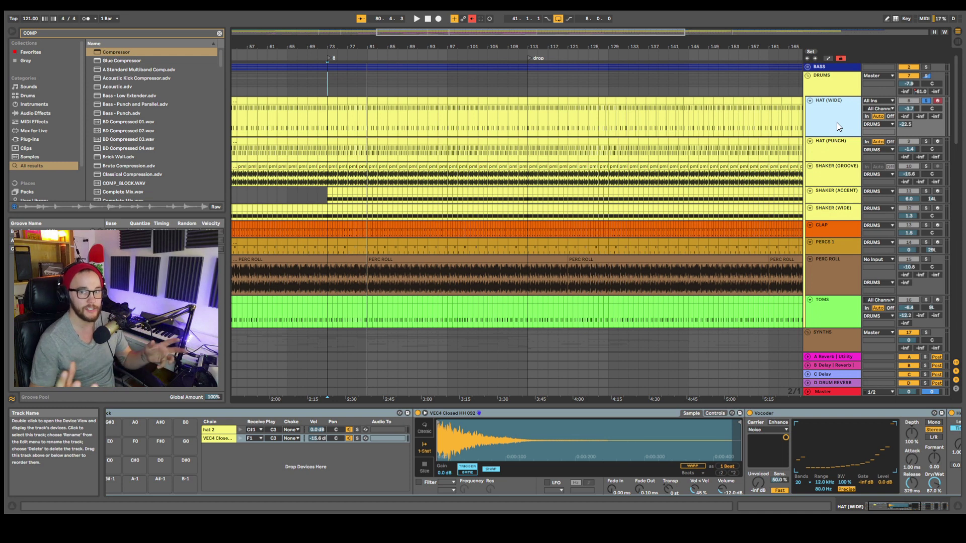
click(328, 122)
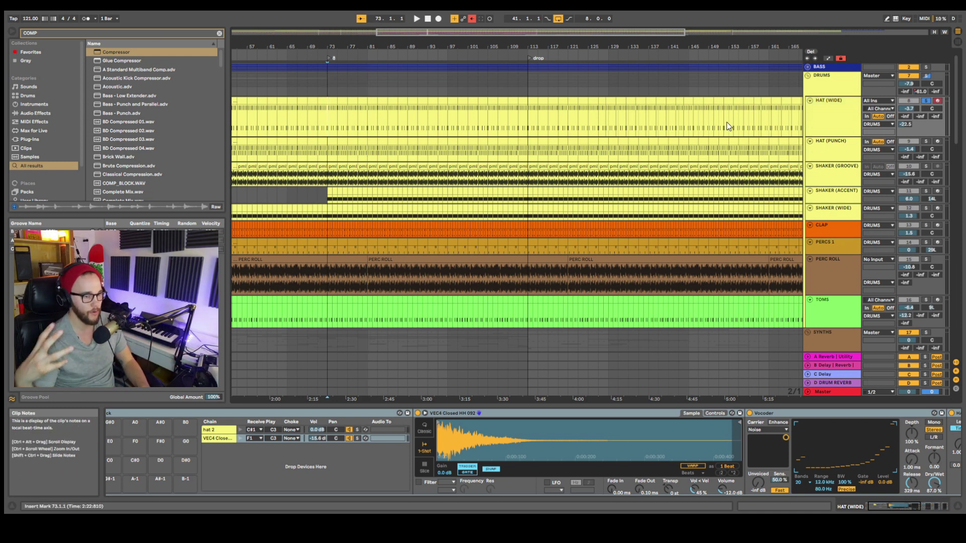
key(space)
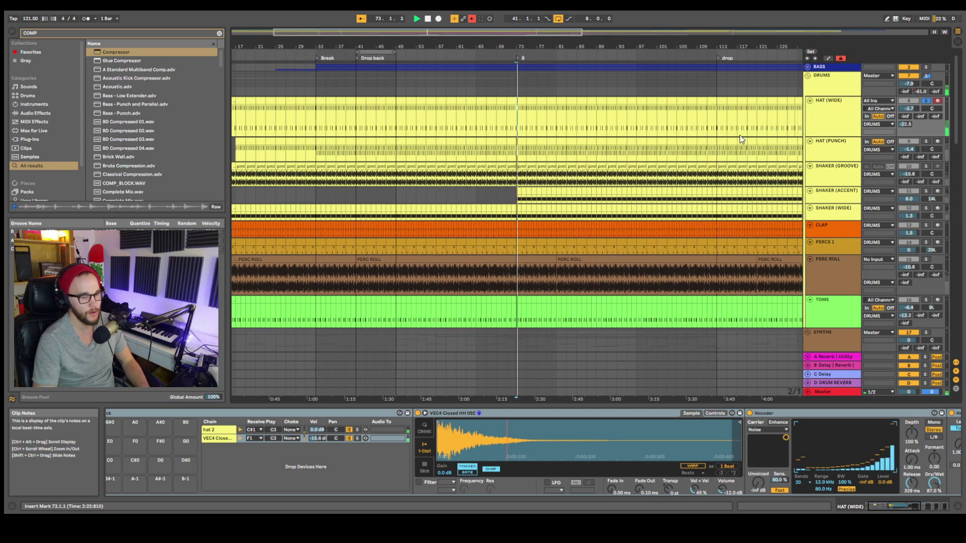
key(space)
scroll(539, 119, up, 5)
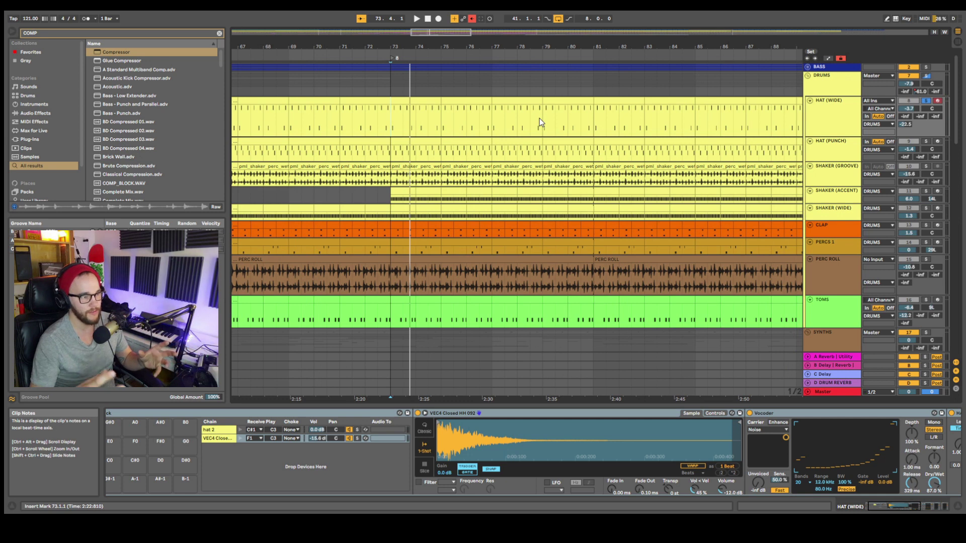
Step: Re-enable the overridden automation and play HAT (WIDE) with its Vocoder, HAAS EFFECT and Compressor in view
click(471, 18)
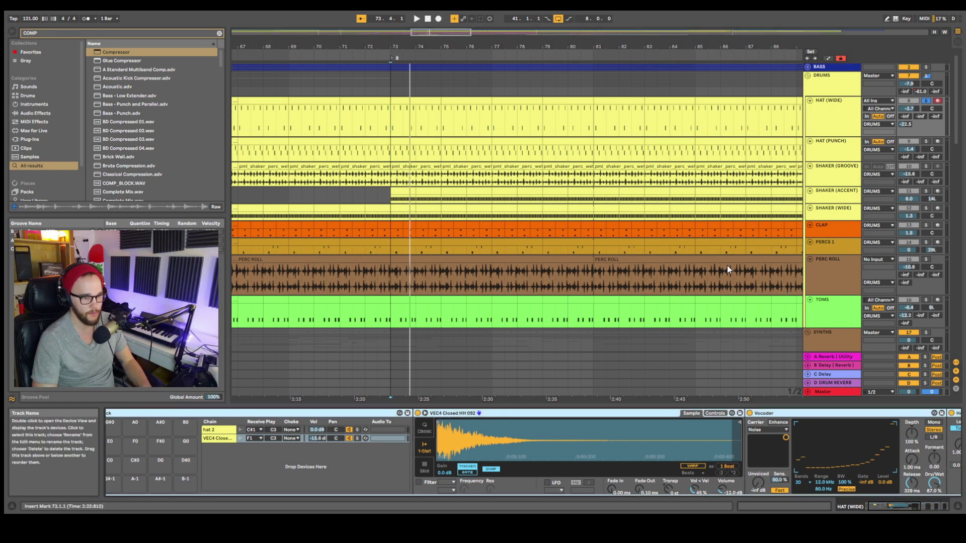
scroll(481, 446, down, 3)
scroll(481, 445, down, 9)
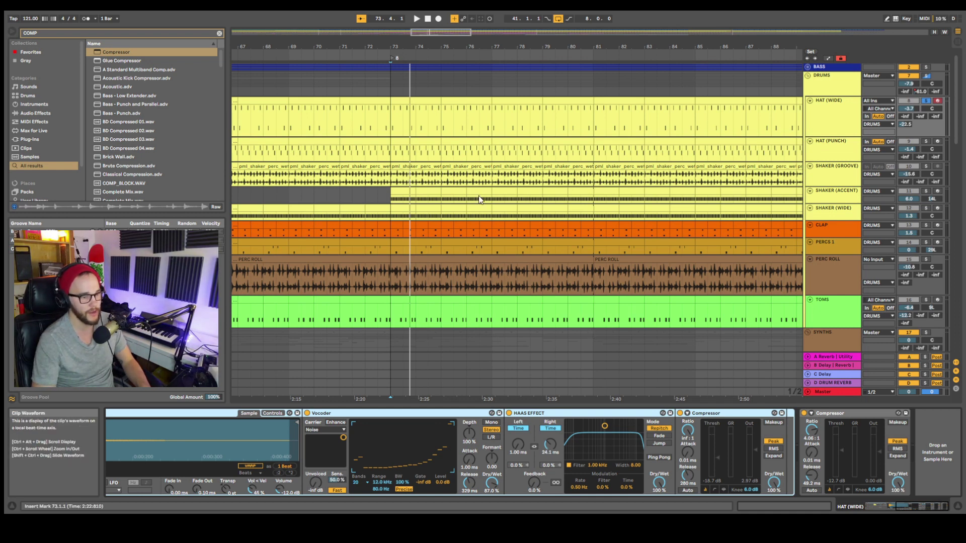
key(space)
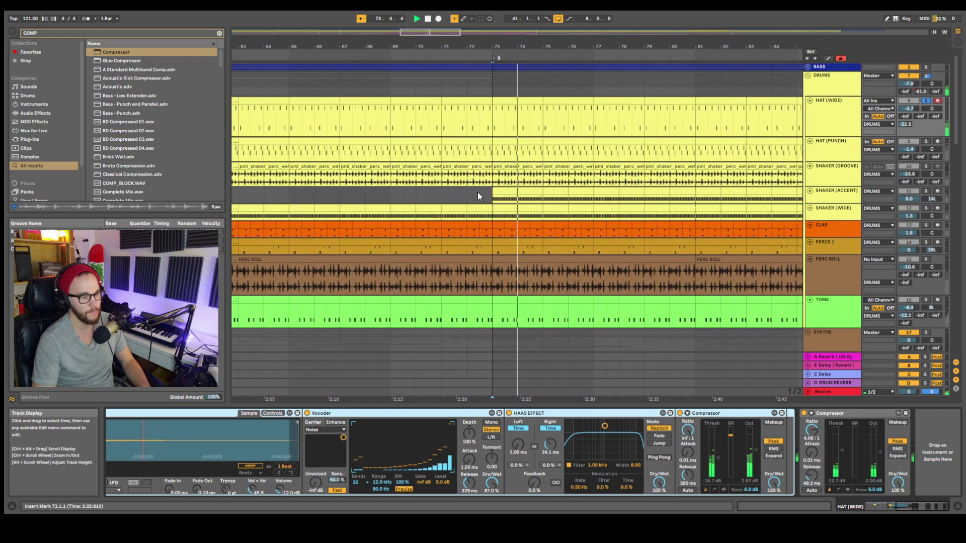
key(space)
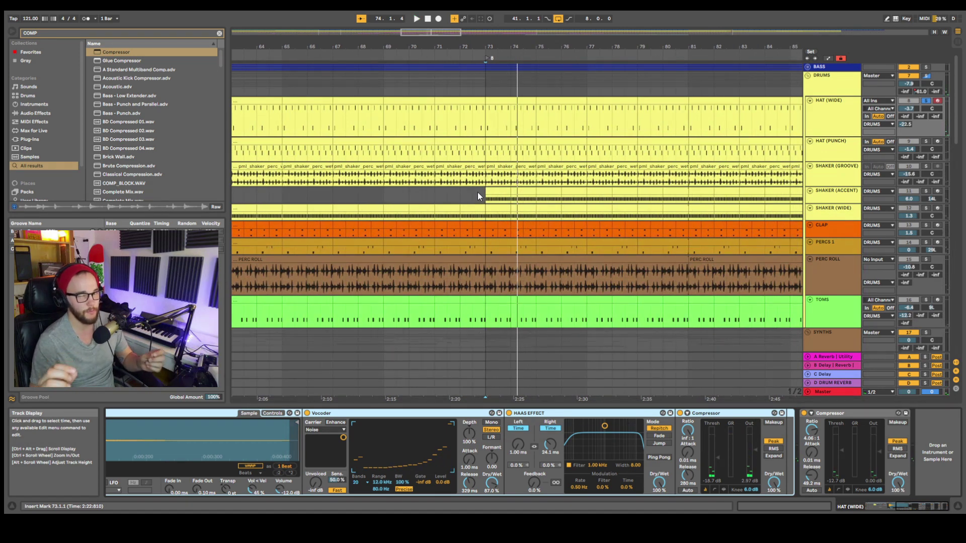
Step: Examine the hat 2 notes in the HAT (WIDE) clip at bar 73, marking bars 75 to 77 and 73 to 75 for comparison
double_click(504, 109)
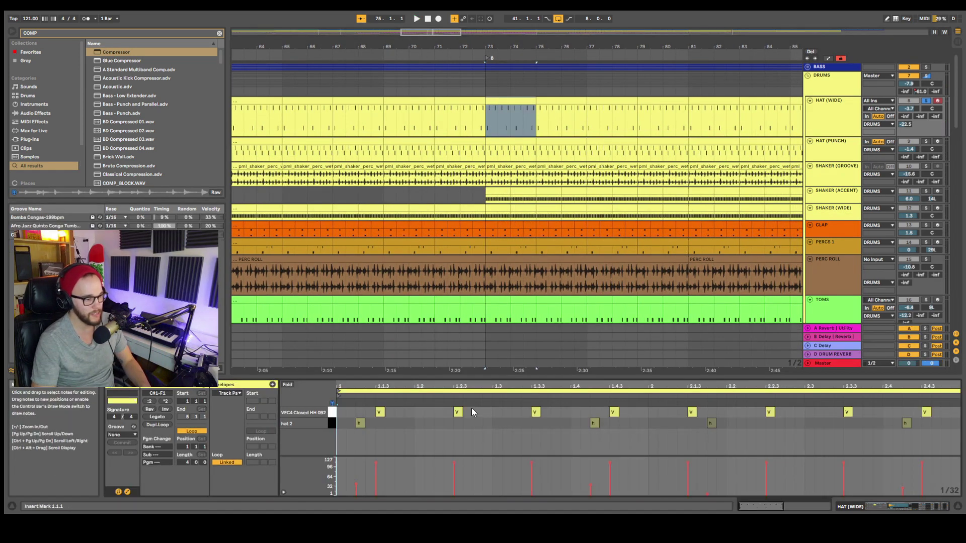
click(333, 426)
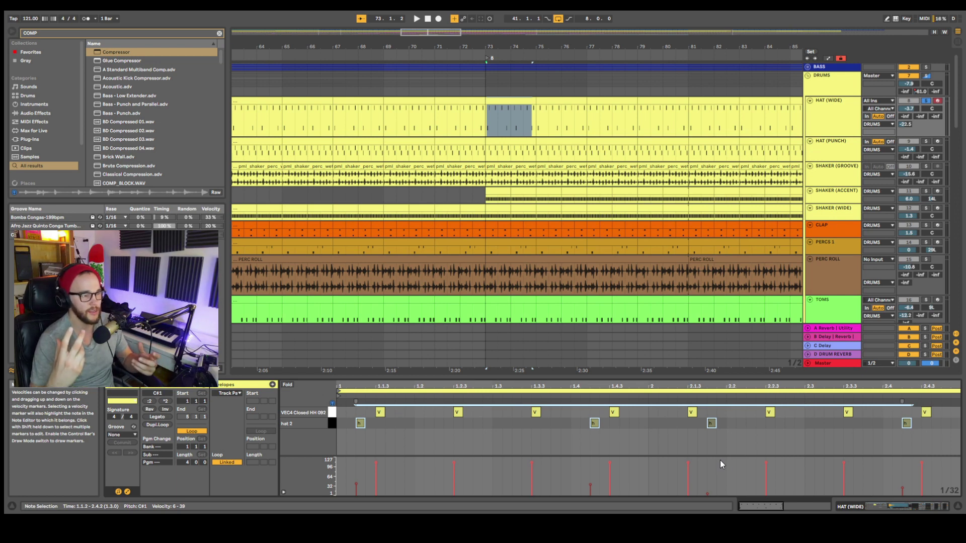
drag(537, 106, 586, 110)
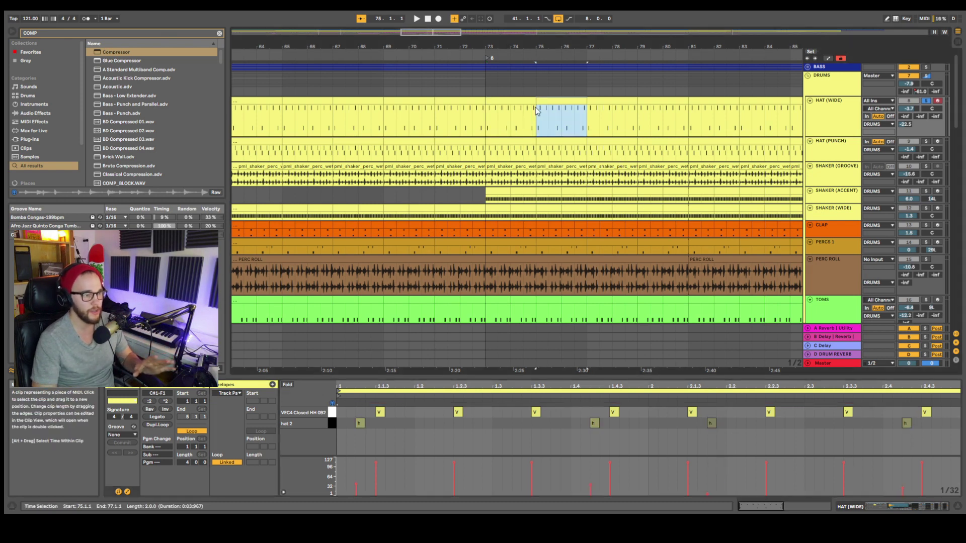
drag(478, 113, 536, 113)
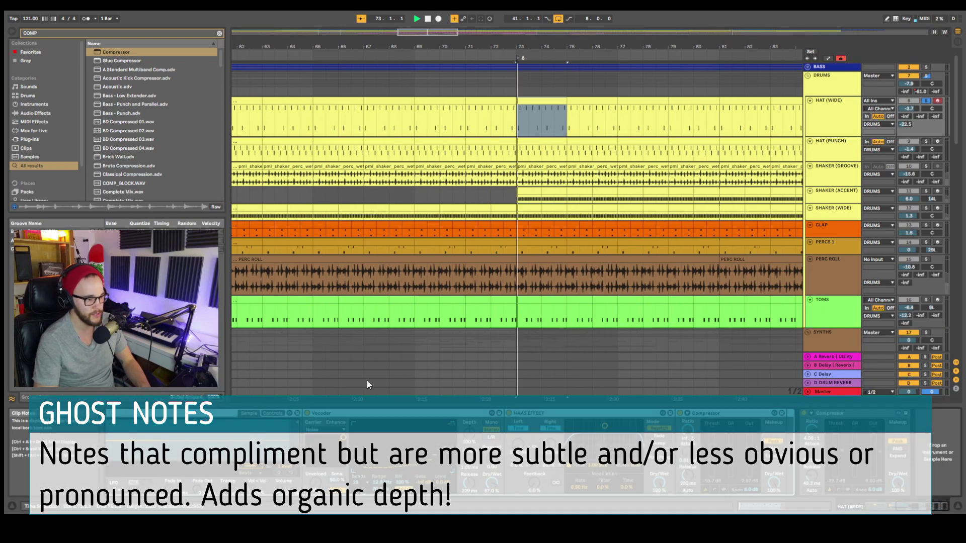
Step: Select the hat 2 chain in the HAT (WIDE) Drum Rack during playback to examine its sample and EQ Eight
scroll(313, 439, left, 10)
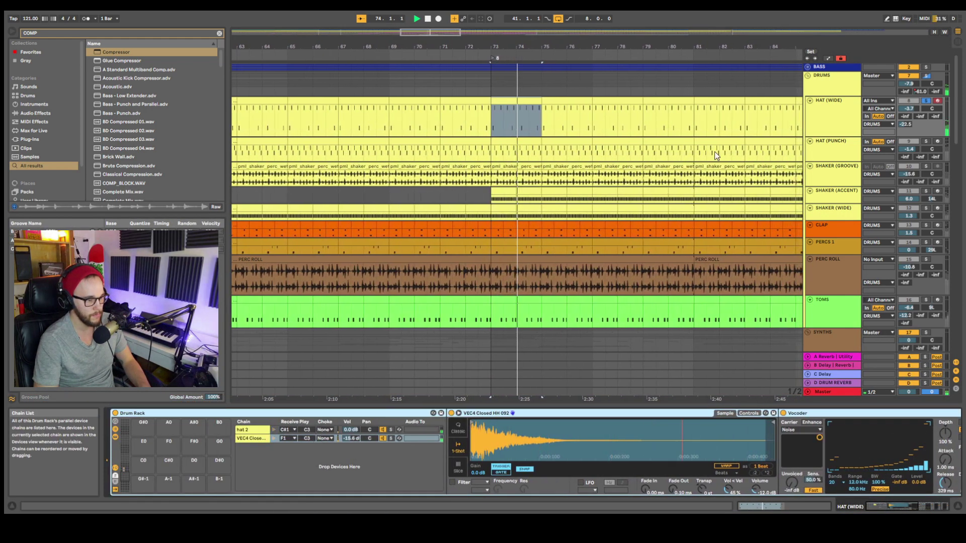
click(377, 431)
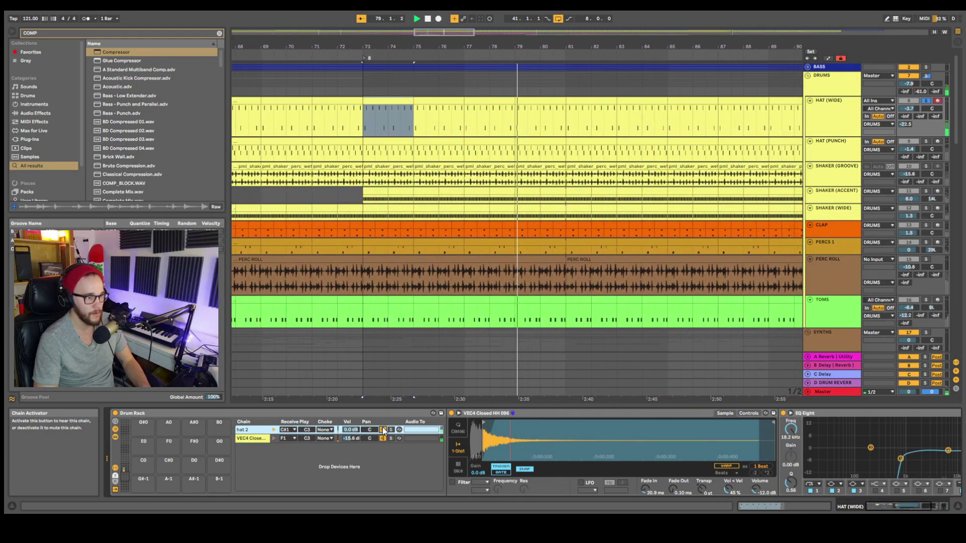
key(space)
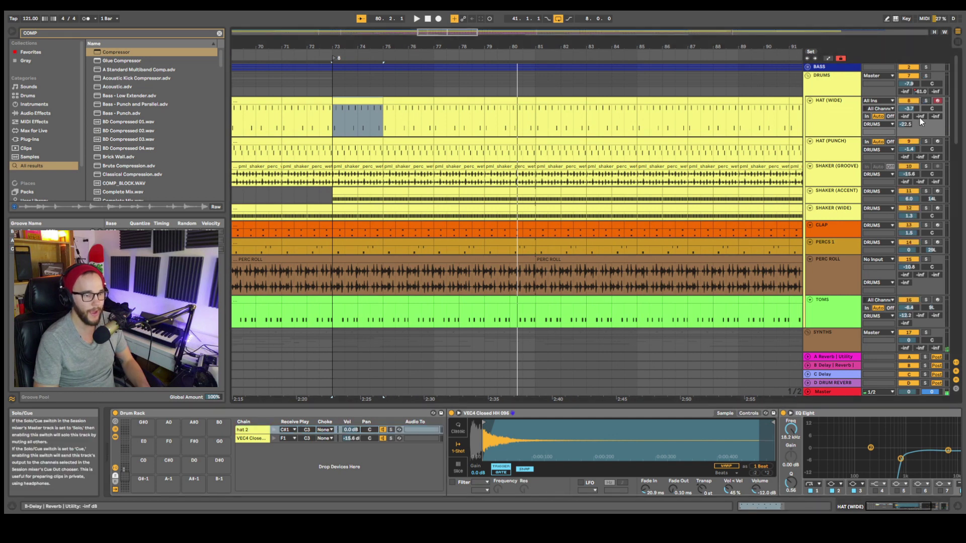
Step: Solo HAT (PUNCH) within the DRUMS group and play it from bar 73
click(926, 75)
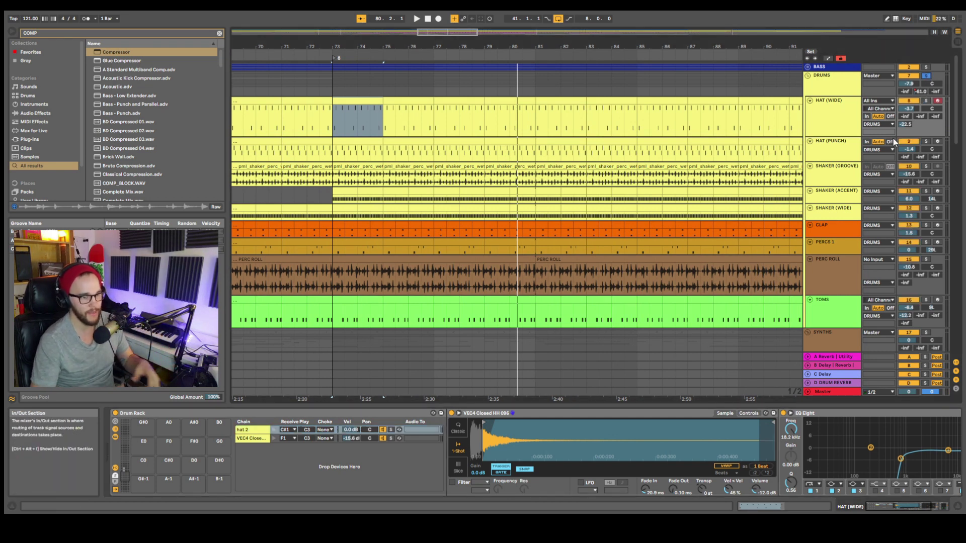
click(927, 144)
key(space)
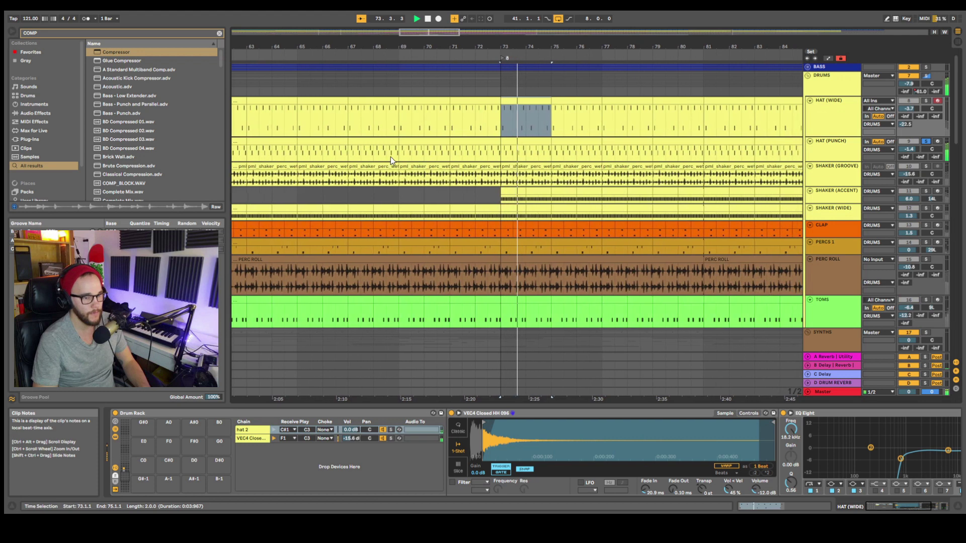
key(space)
Step: Inspect the HAT (WIDE) Drum Rack devices, switching from the hat 2 chain to the VEC4 Closed HH 092 chain
click(845, 115)
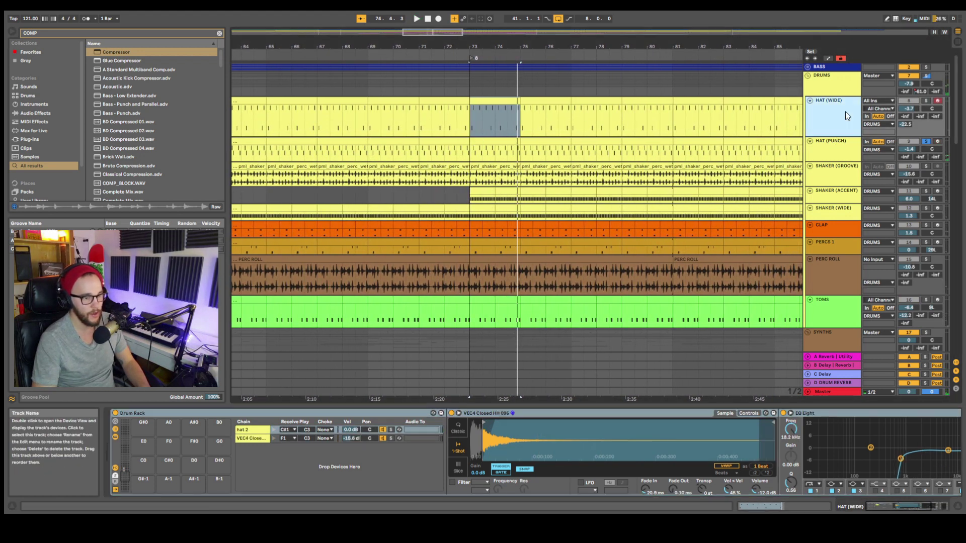
key(Return)
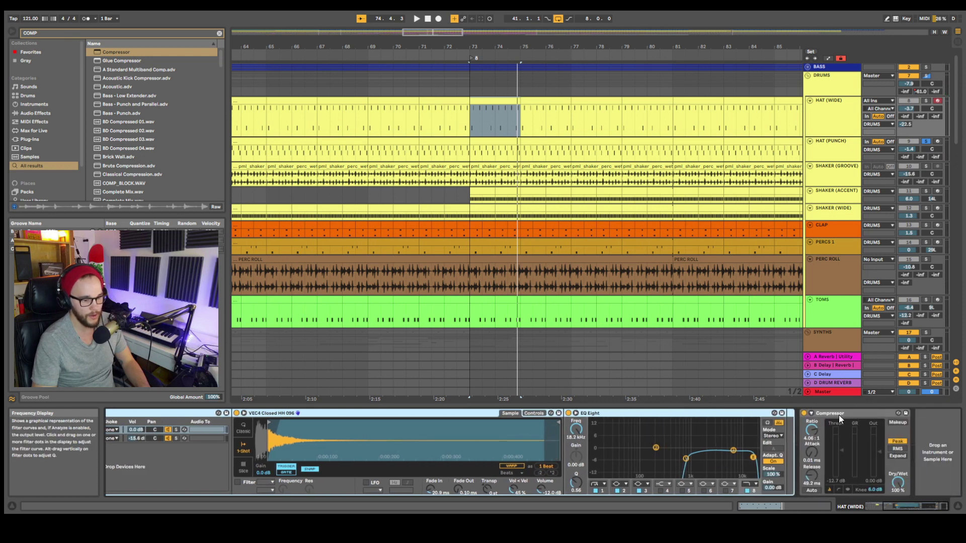
scroll(366, 439, up, 3)
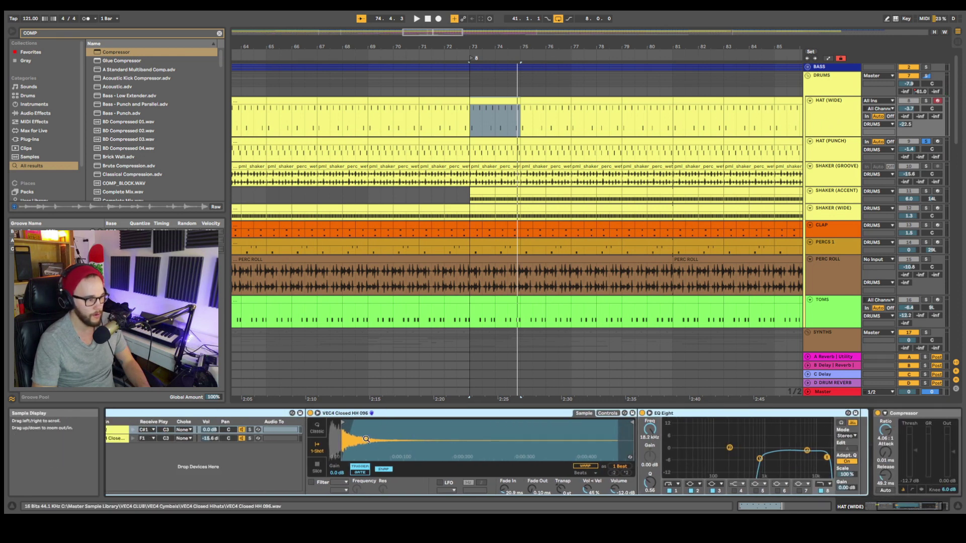
click(251, 438)
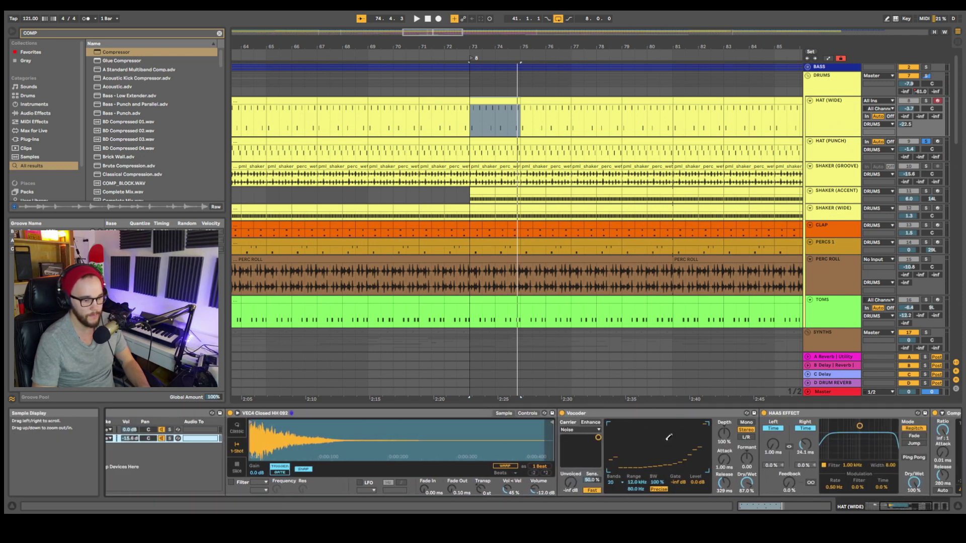
Step: Play HAT (WIDE) soloed from bar 73, bypassing the Vocoder on VEC4 Closed HH 092 and turning it back on
click(830, 75)
key(space)
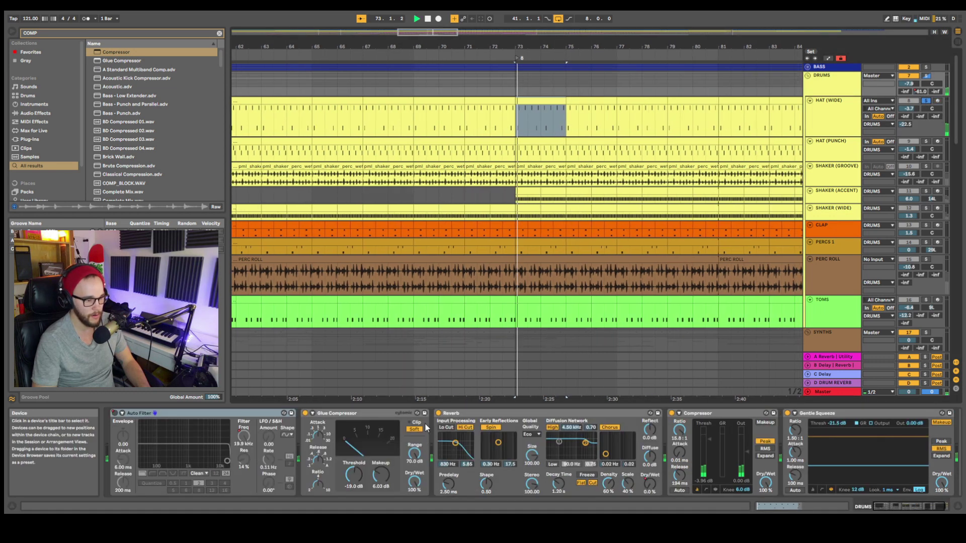
click(837, 119)
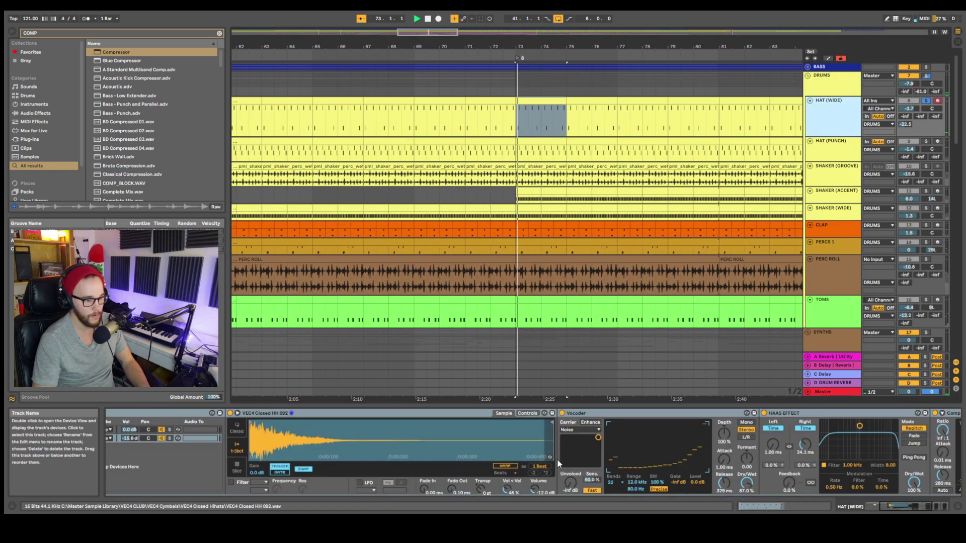
click(562, 413)
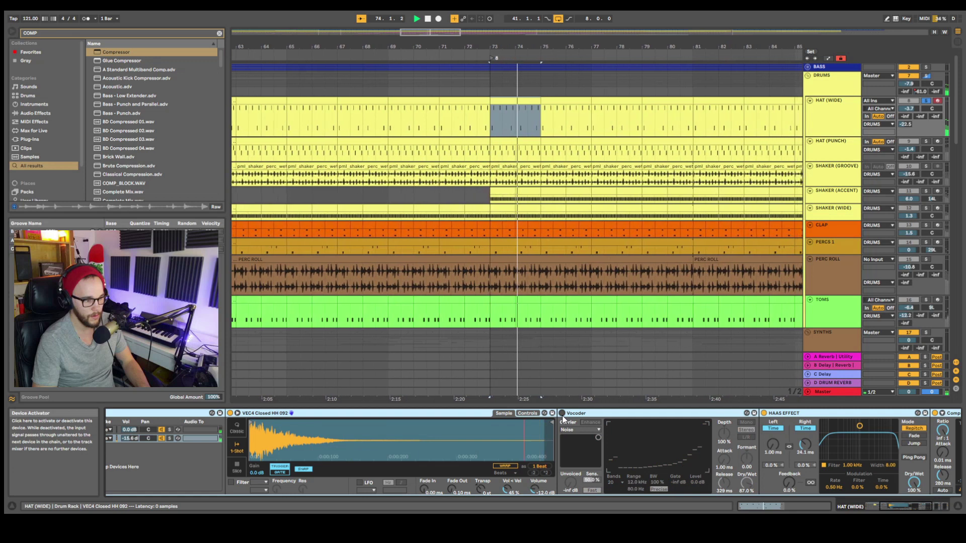
click(562, 413)
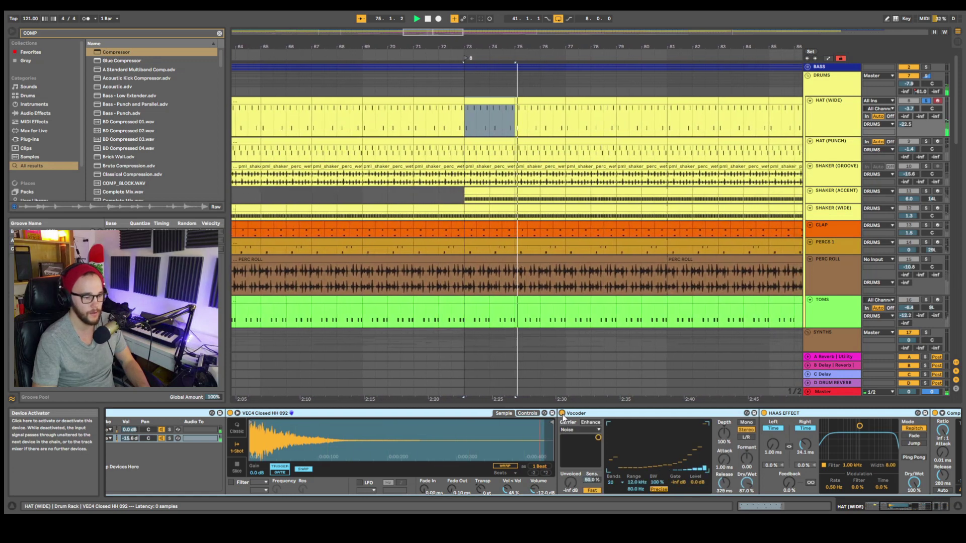
key(space)
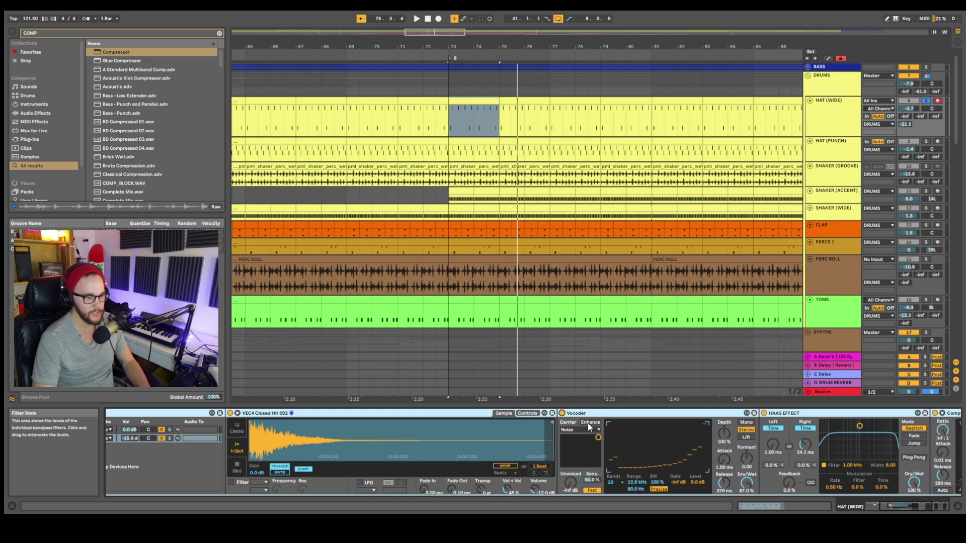
Step: Repeat the HAT (WIDE) comparison from bar 73 with the Vocoder off, ending with the Vocoder on and playback stopped
key(space)
click(563, 413)
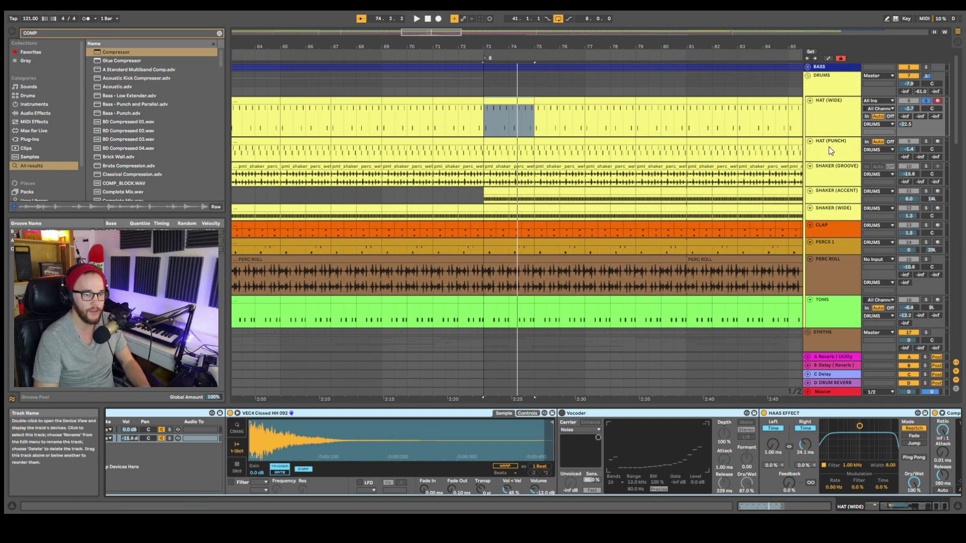
key(space)
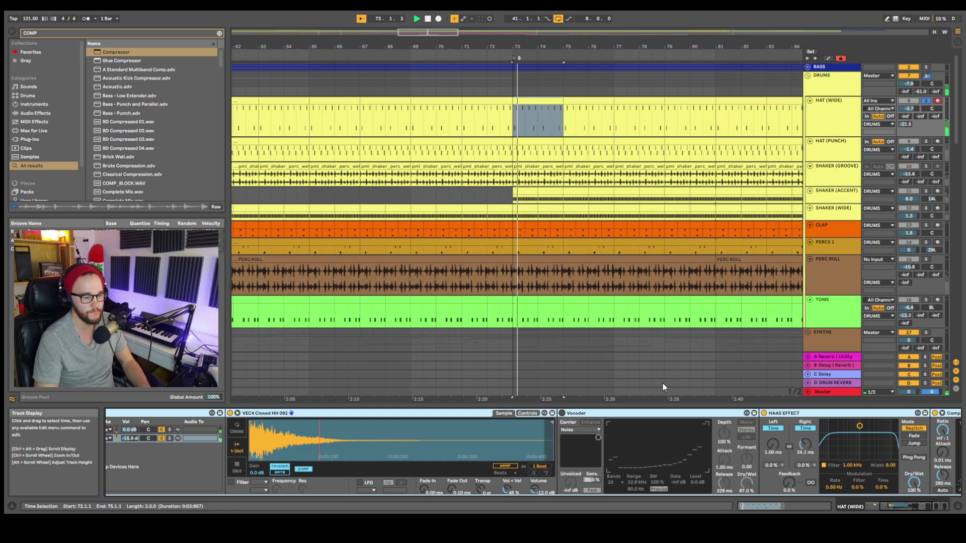
click(562, 413)
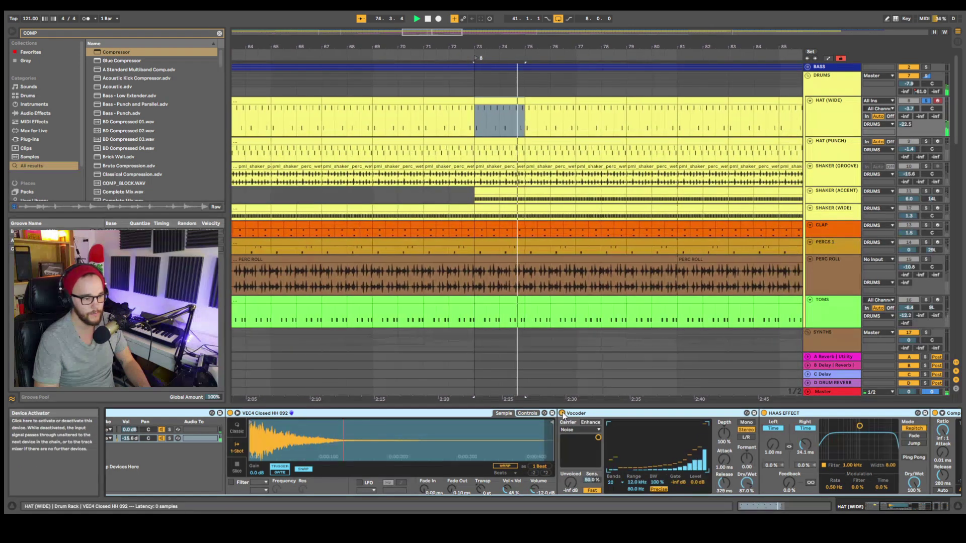
key(space)
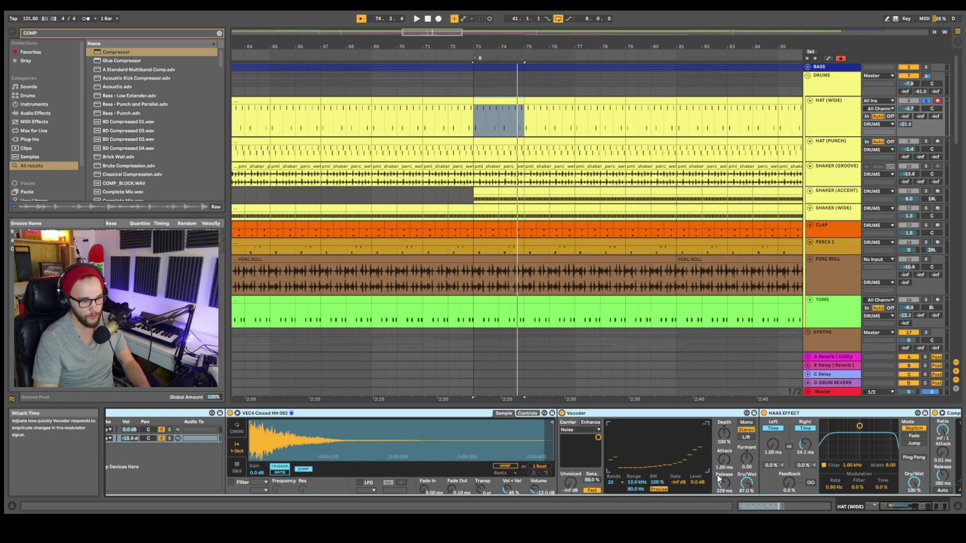
Step: Replay the soloed HAT (WIDE) from bar 73 with its Vocoder on, stopping playback after about two bars
key(space)
drag(723, 475, 714, 503)
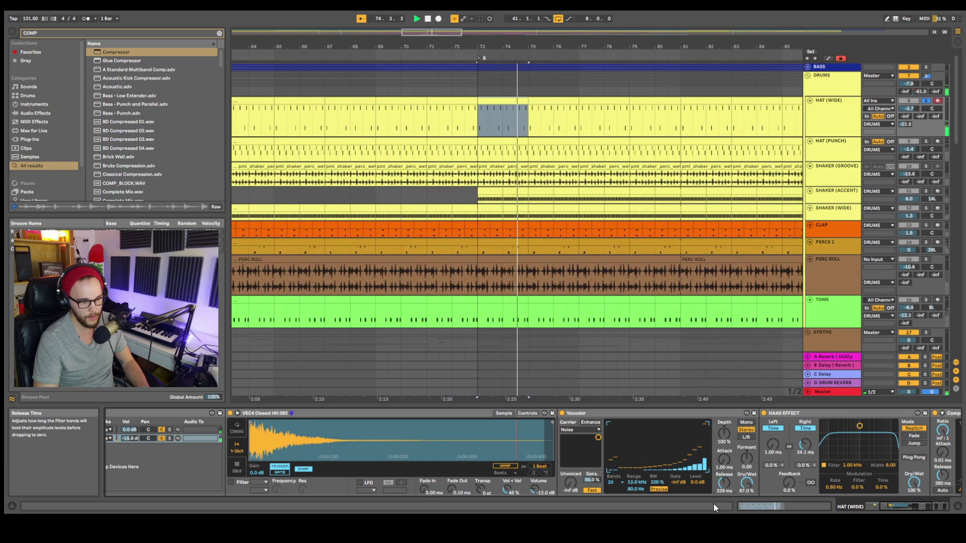
key(space)
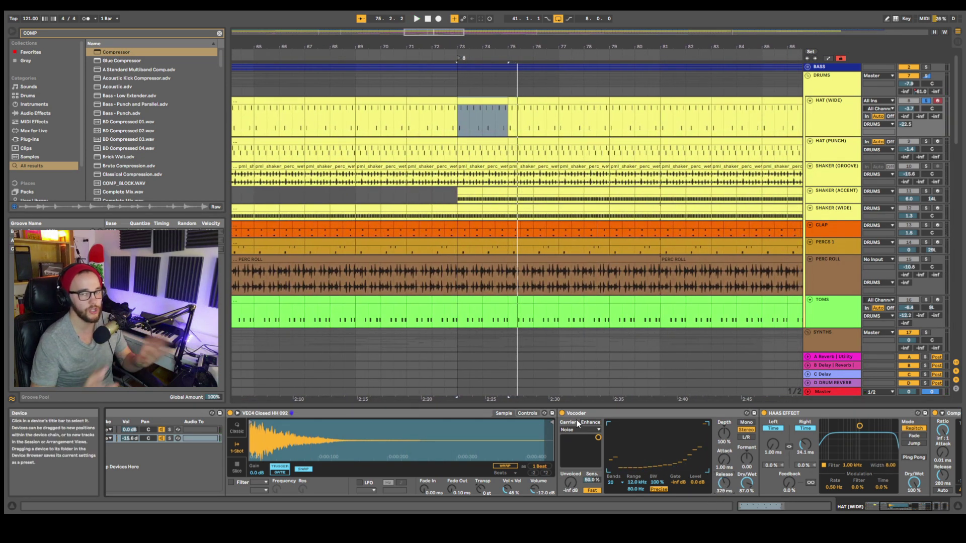
Step: Solo HAT (PUNCH) and play it from bar 73, muting its D#1 Hi Hat 1 chain for comparison and turning it back on
click(921, 143)
click(925, 142)
key(space)
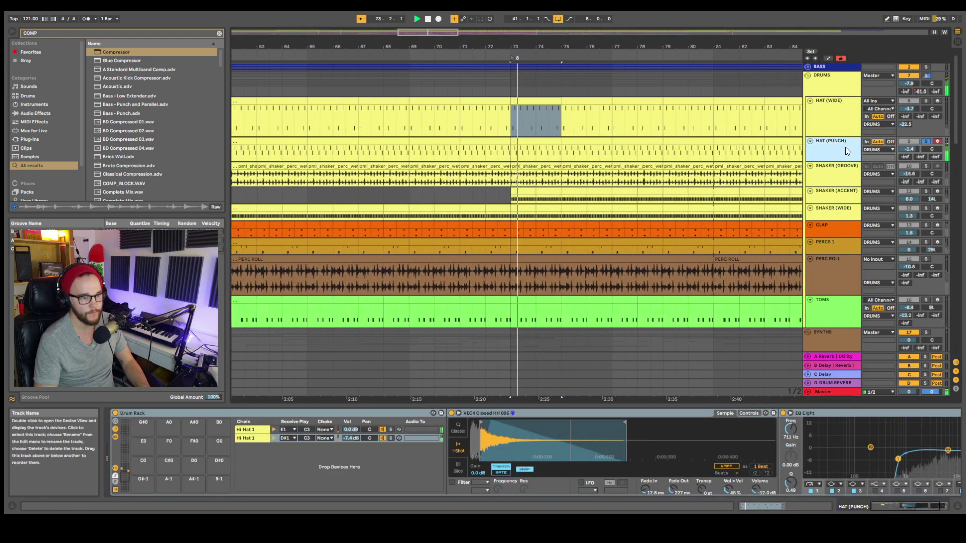
click(379, 446)
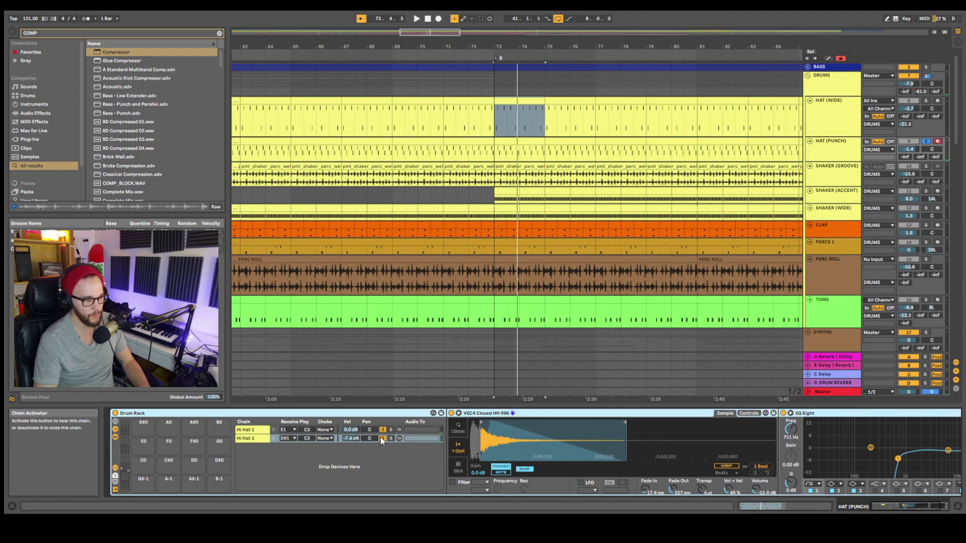
click(382, 438)
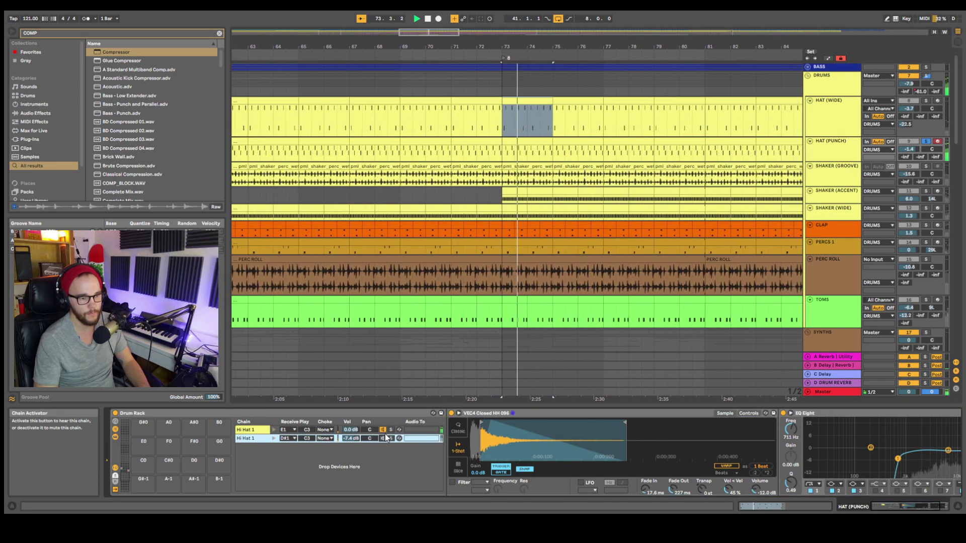
scroll(538, 460, right, 3)
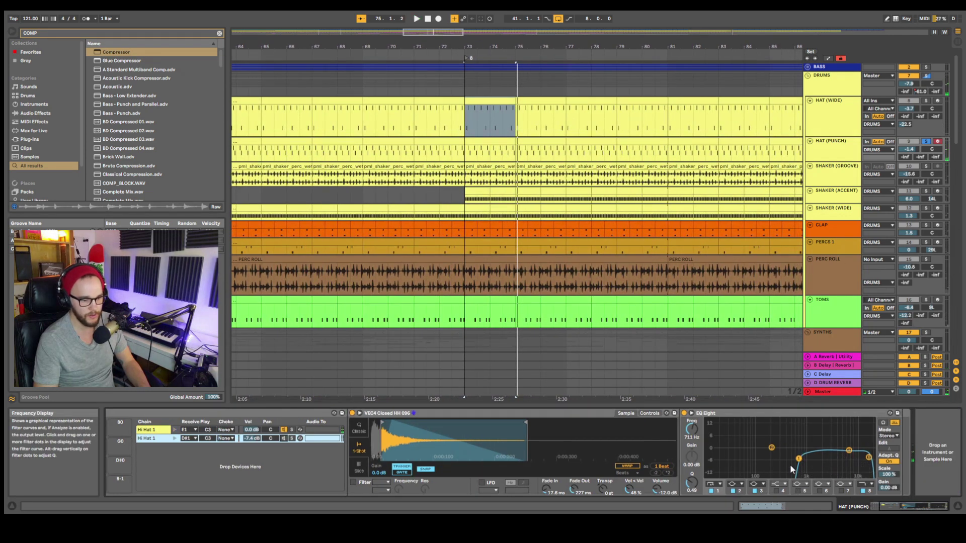
scroll(538, 461, left, 3)
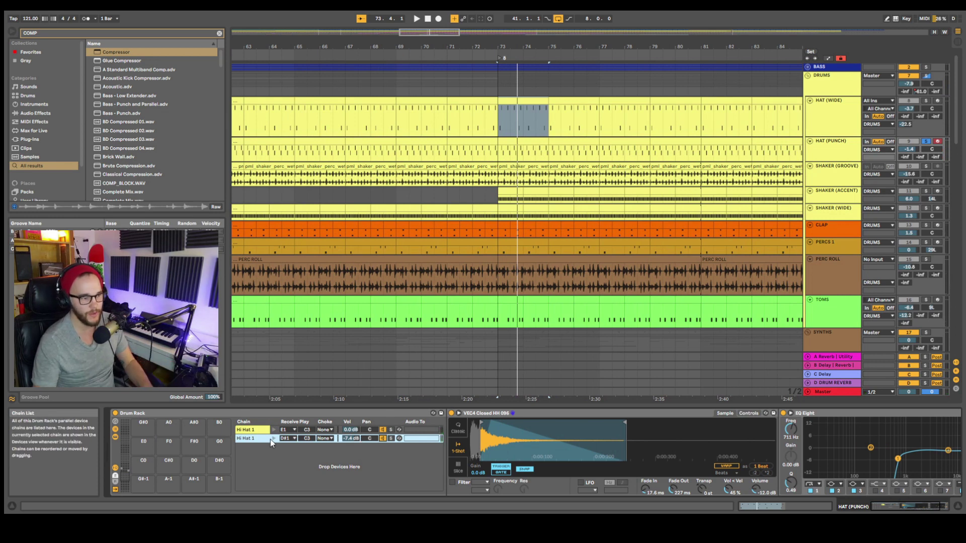
Step: Play HAT (PUNCH) from bar 73, compare its two Hi Hat 1 chains' samples, and preview each chain's sound
key(space)
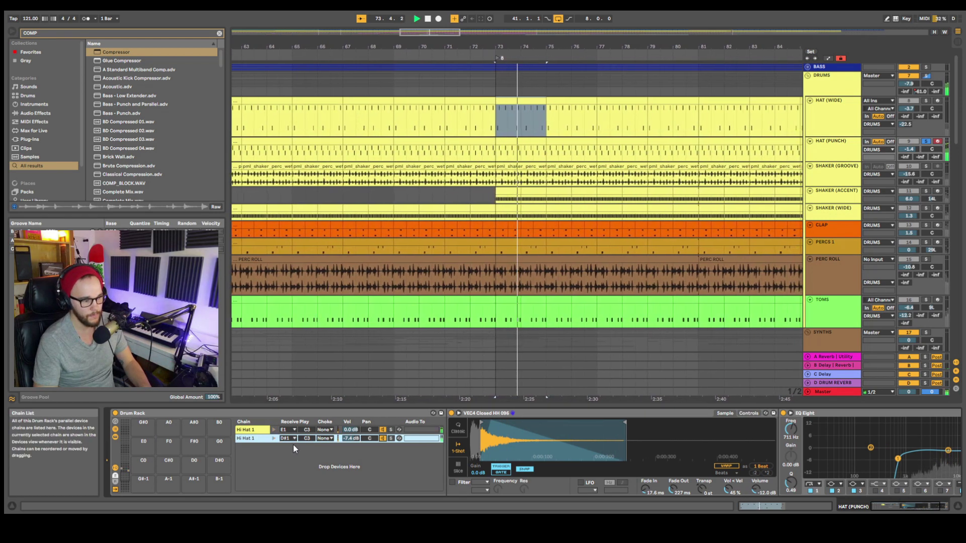
key(space)
key(Down)
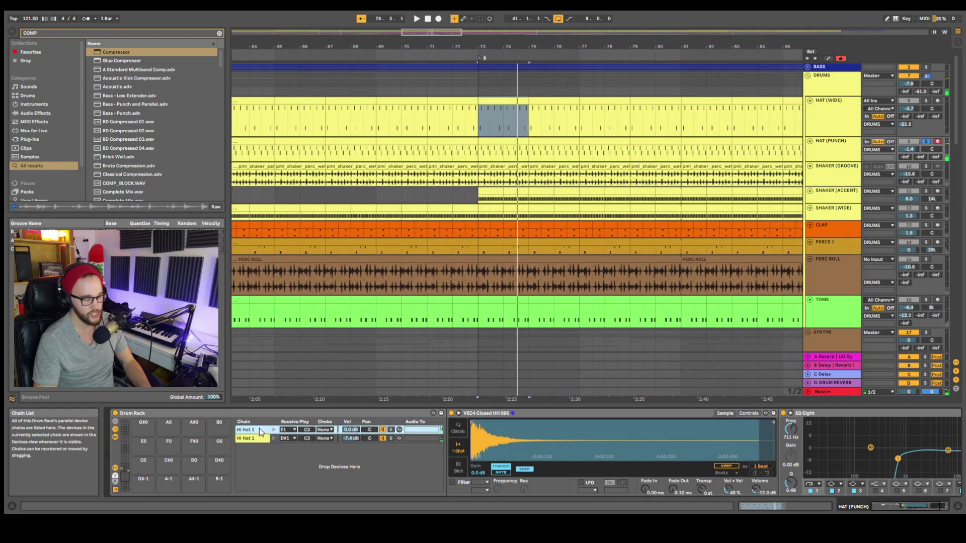
click(254, 438)
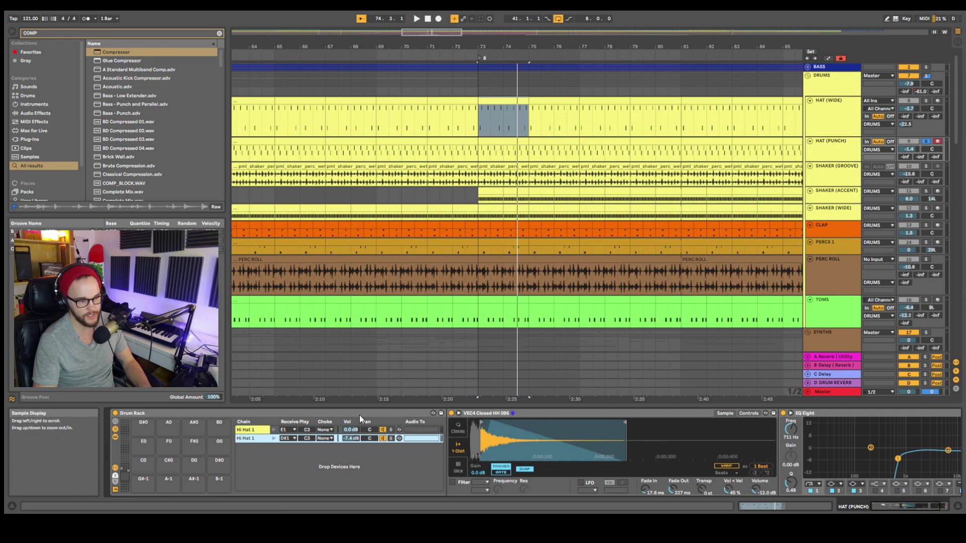
click(273, 438)
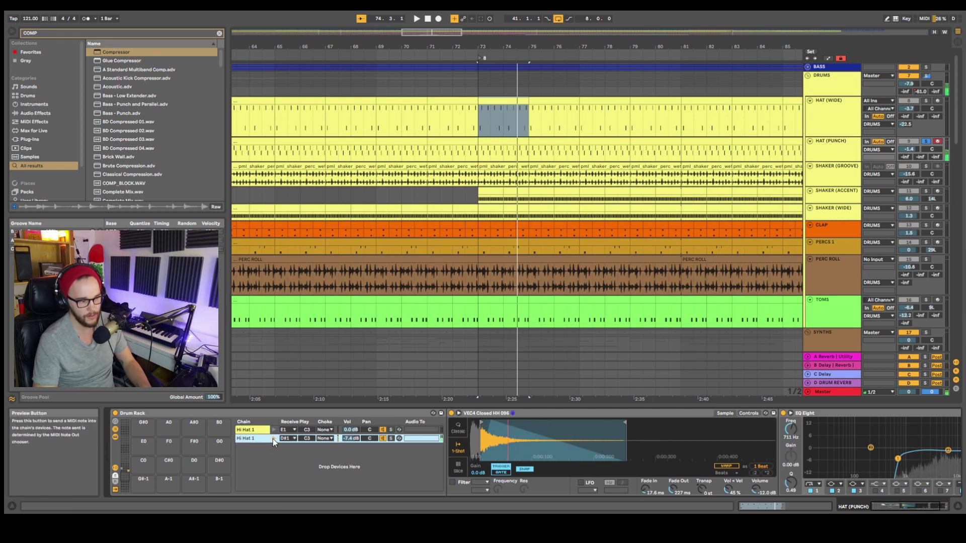
click(272, 438)
click(273, 439)
click(273, 429)
click(276, 436)
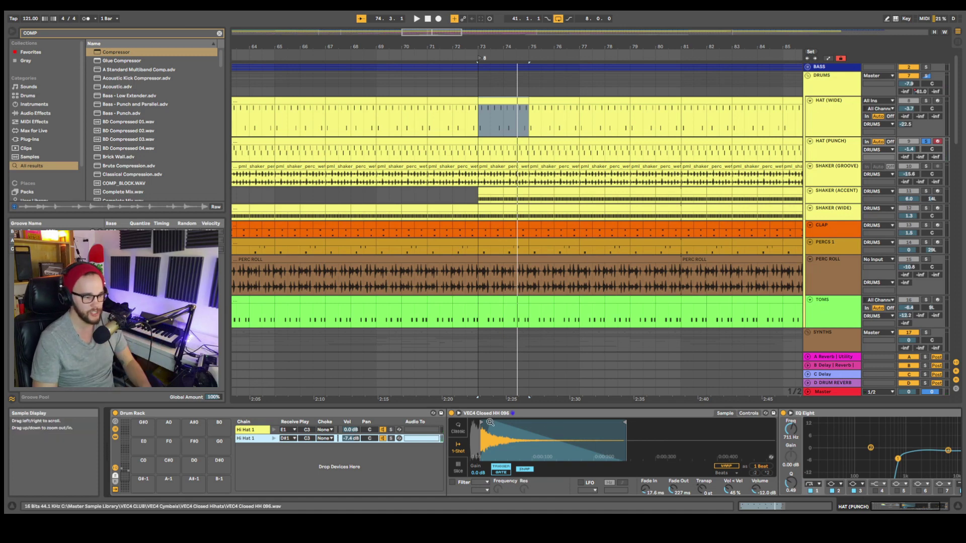
Step: Play HAT (PUNCH) with the D#1 chain's Fade In at its minimum, set it back to 17.6 ms, and replay for comparison
click(460, 424)
key(space)
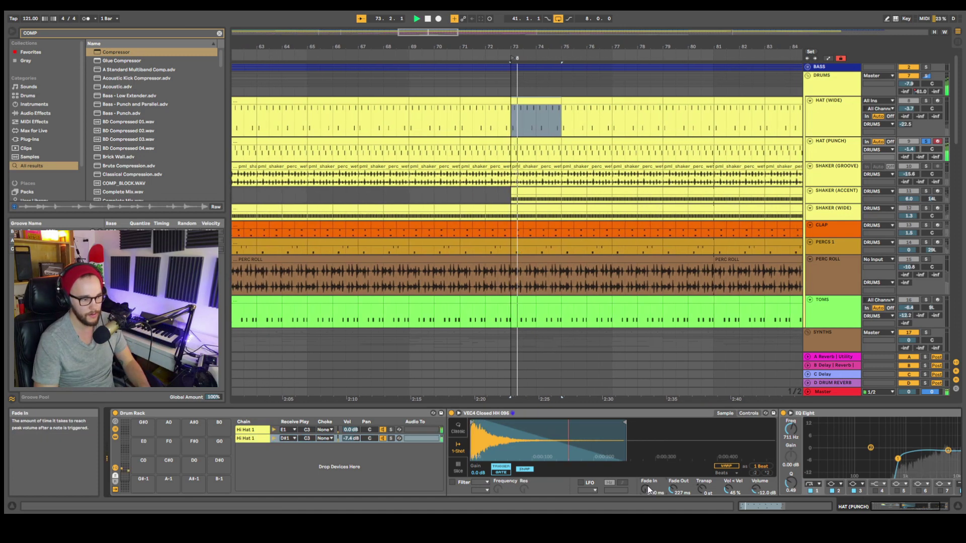
key(space)
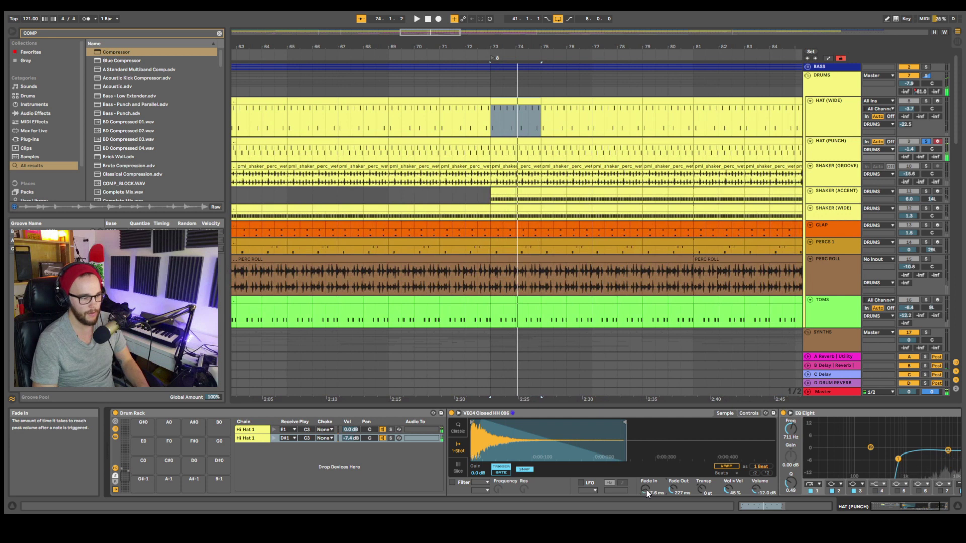
drag(645, 490, 646, 483)
key(space)
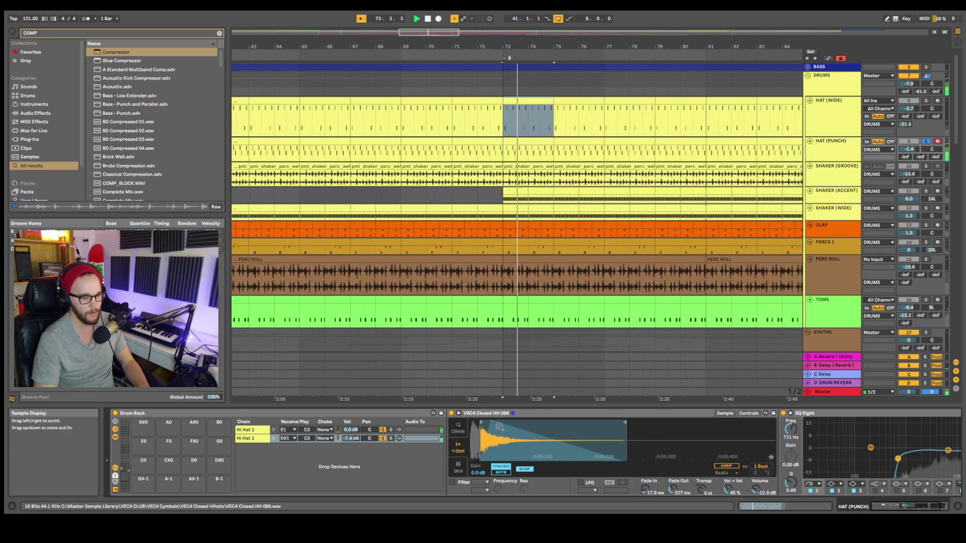
key(space)
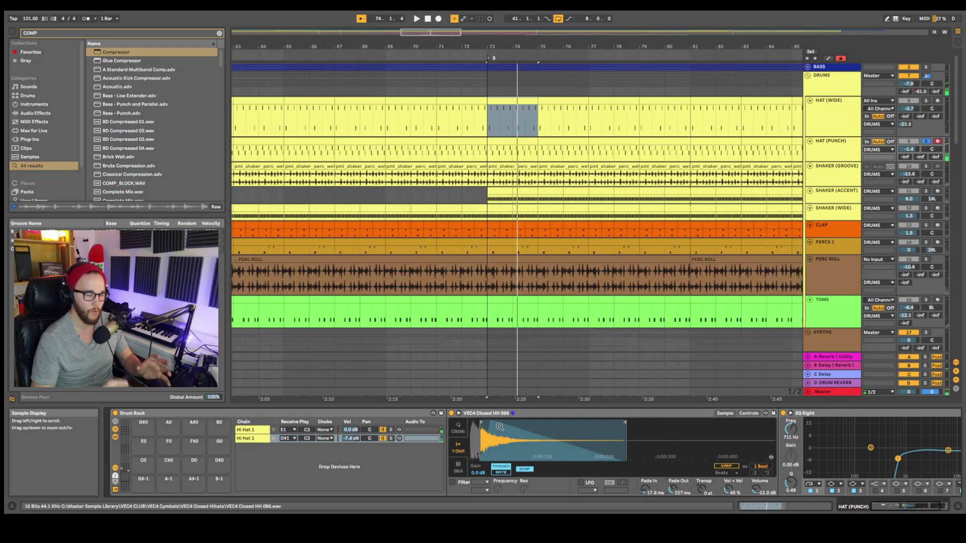
Step: Solo SHAKER (GROOVE), show its devices, and play its shaker loop clip at bar 73
click(924, 165)
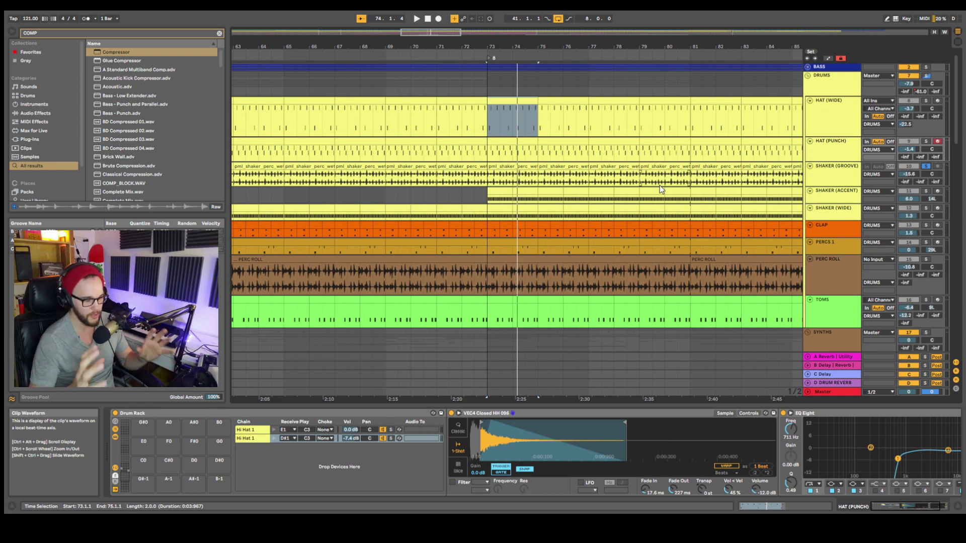
click(835, 167)
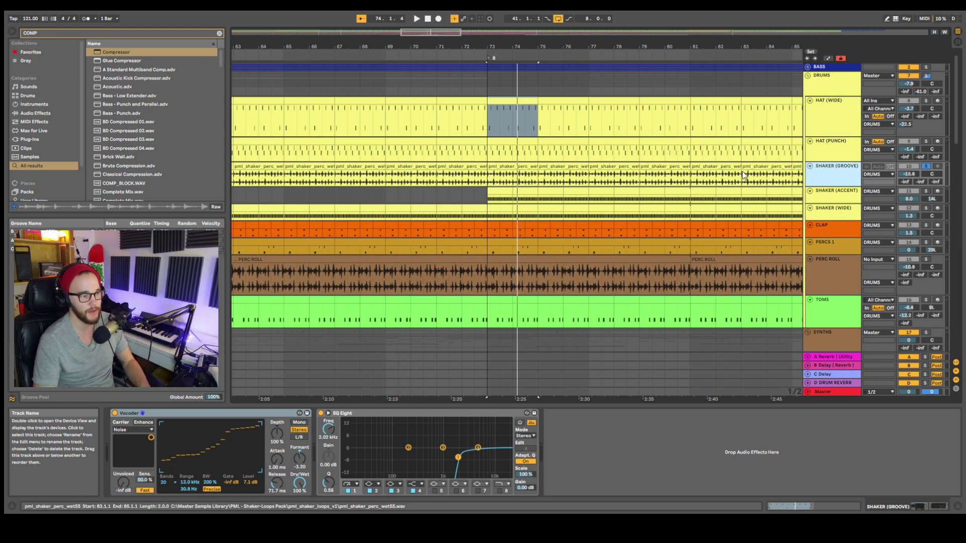
click(489, 166)
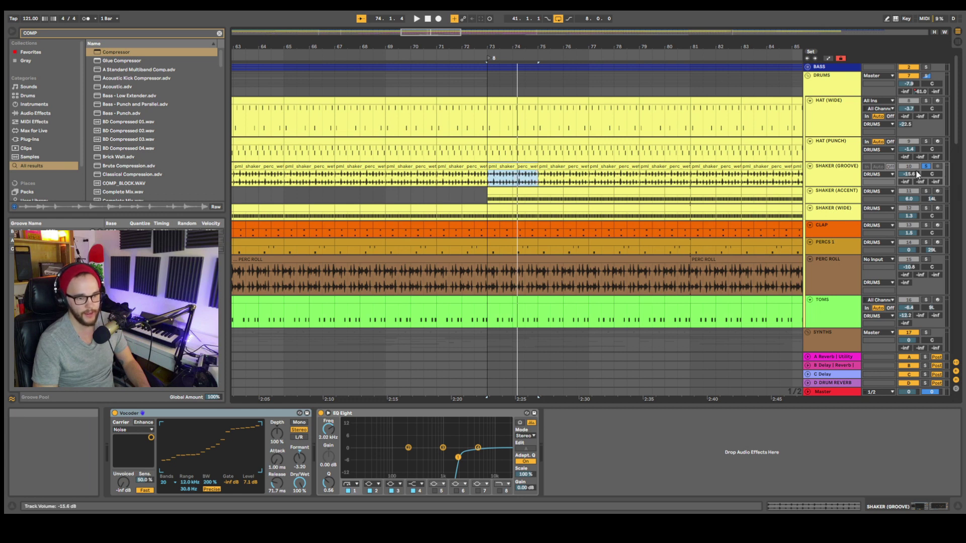
key(space)
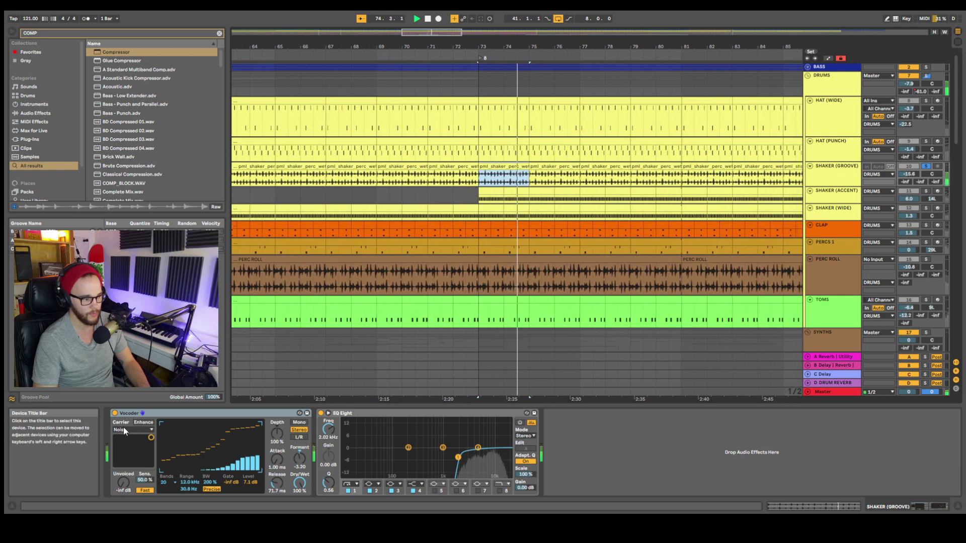
Step: Bypass the SHAKER (GROOVE) Vocoder during playback, turn it back on, and replay the loop from bar 73
click(115, 414)
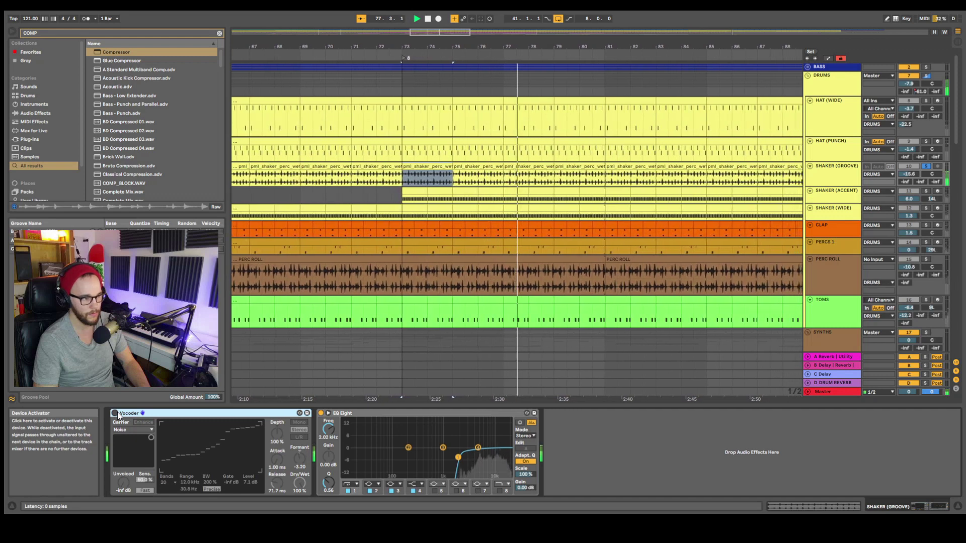
click(116, 414)
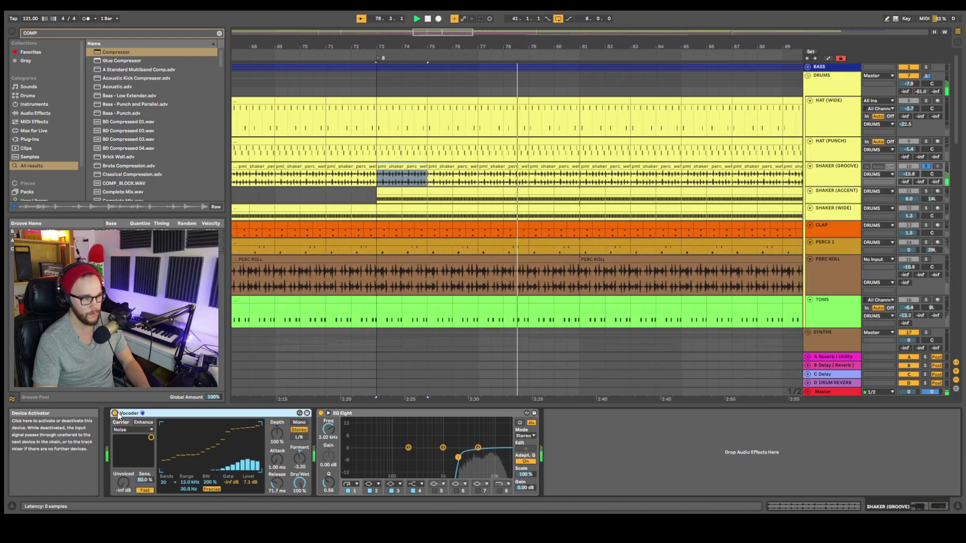
key(space)
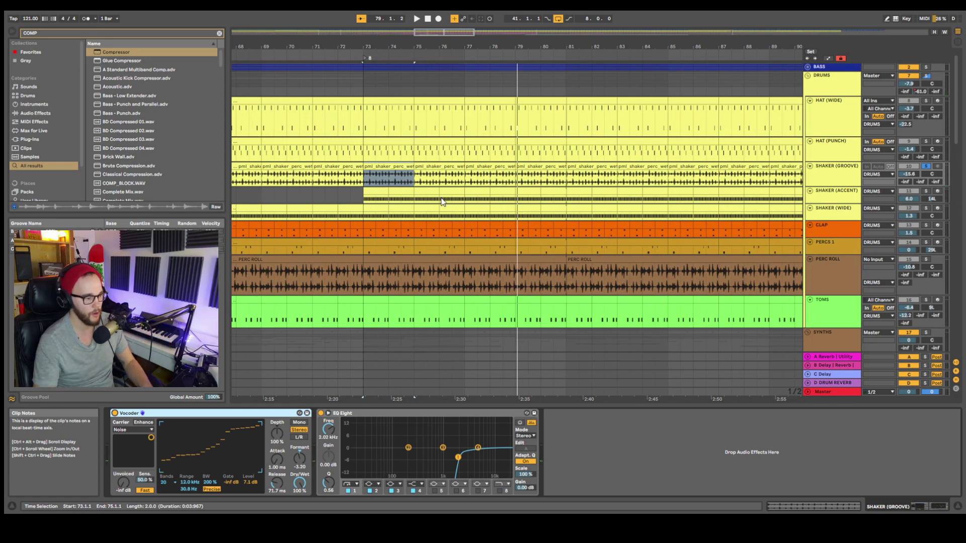
key(space)
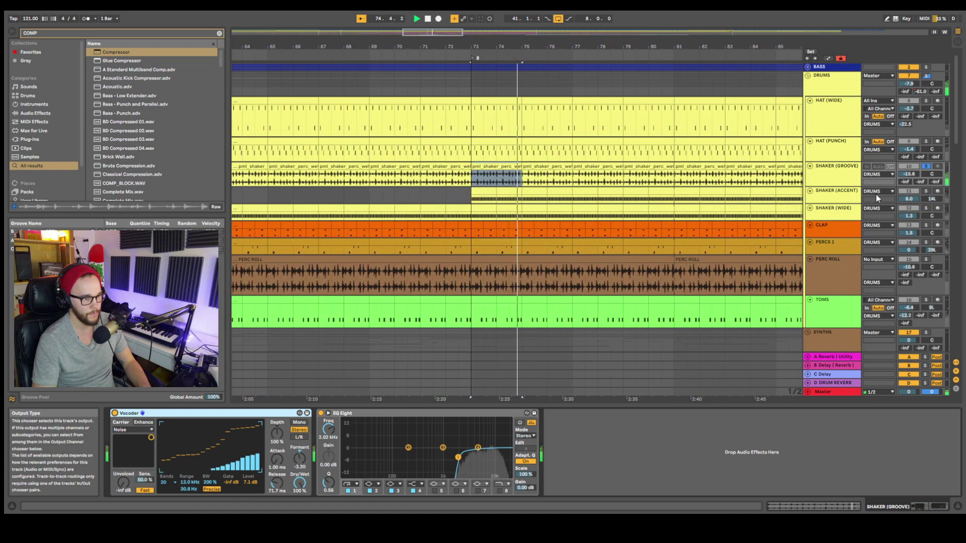
key(space)
Step: Solo SHAKER (ACCENT), play it from bar 73, and show its Velocity and Drum Rack devices while listening again
click(926, 191)
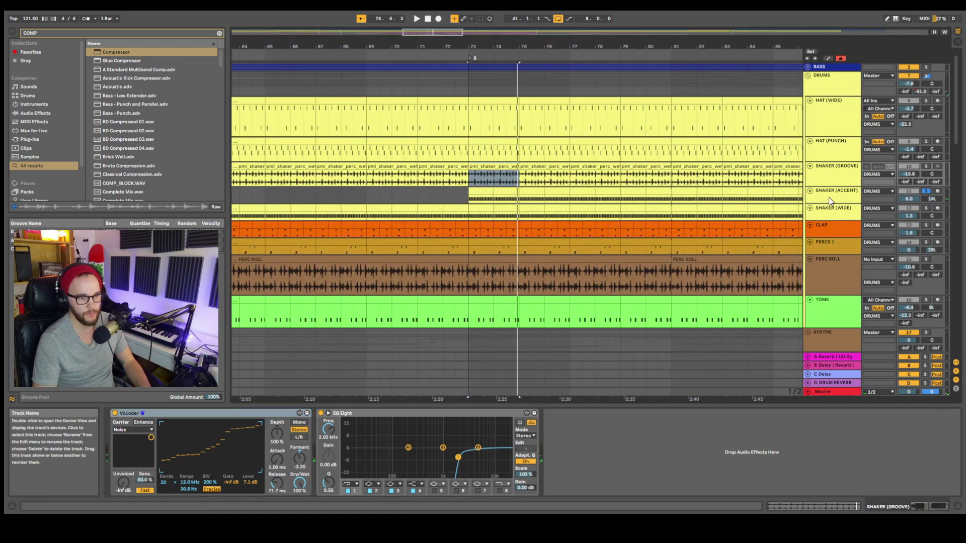
key(minus)
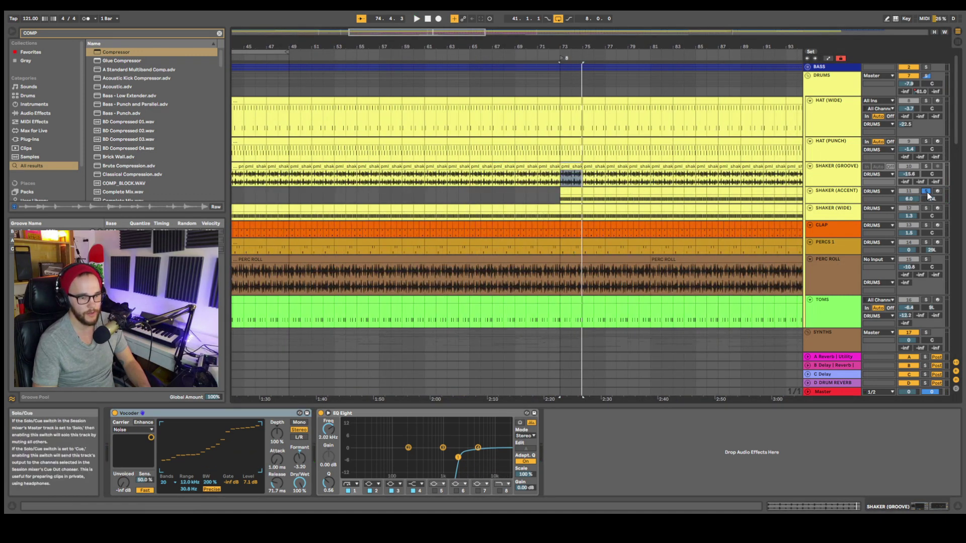
key(space)
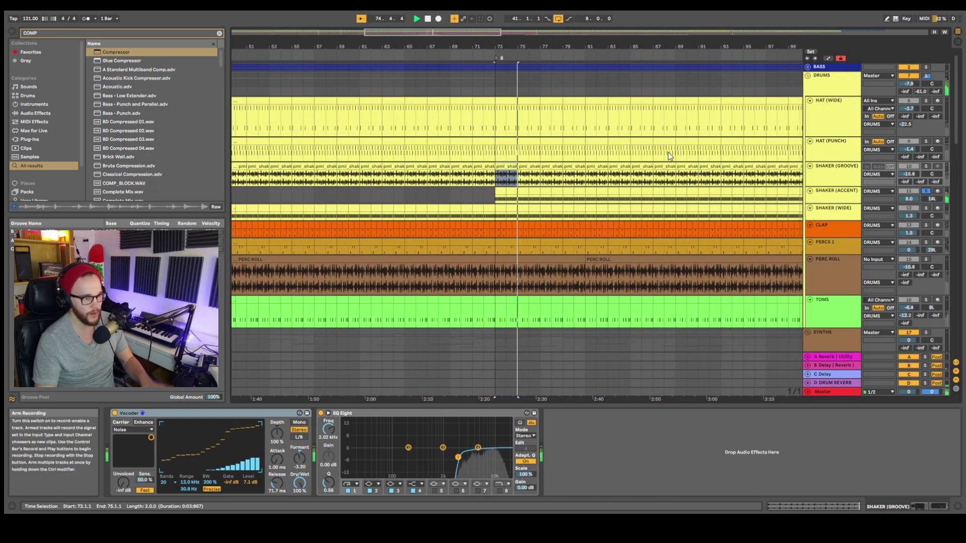
click(850, 197)
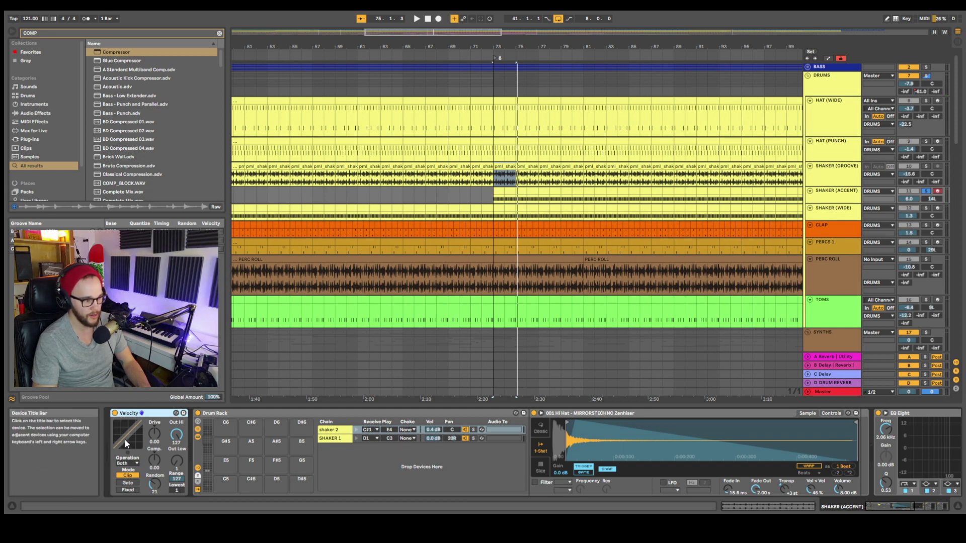
key(space)
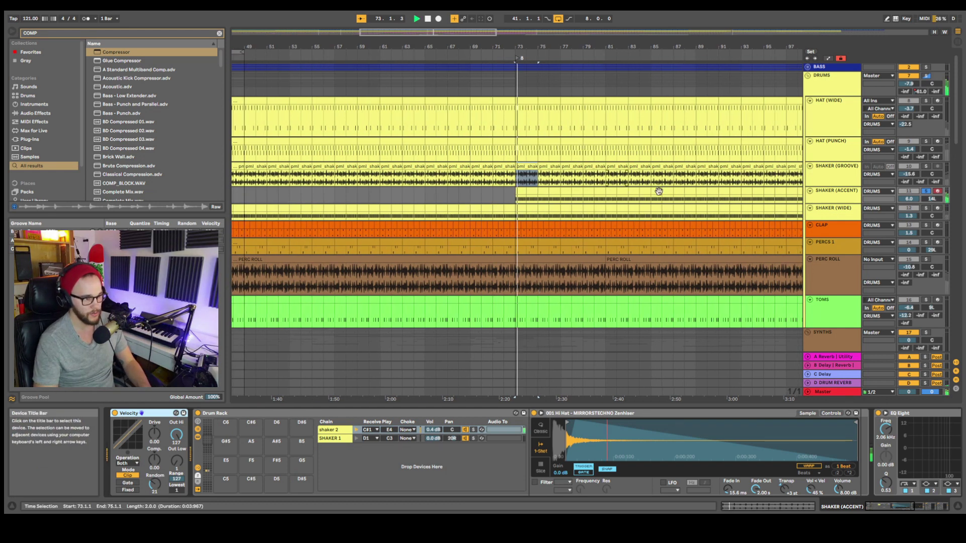
Step: Set the Velocity device's Random amount to 0 on SHAKER (ACCENT) and play it from bar 73
key(space)
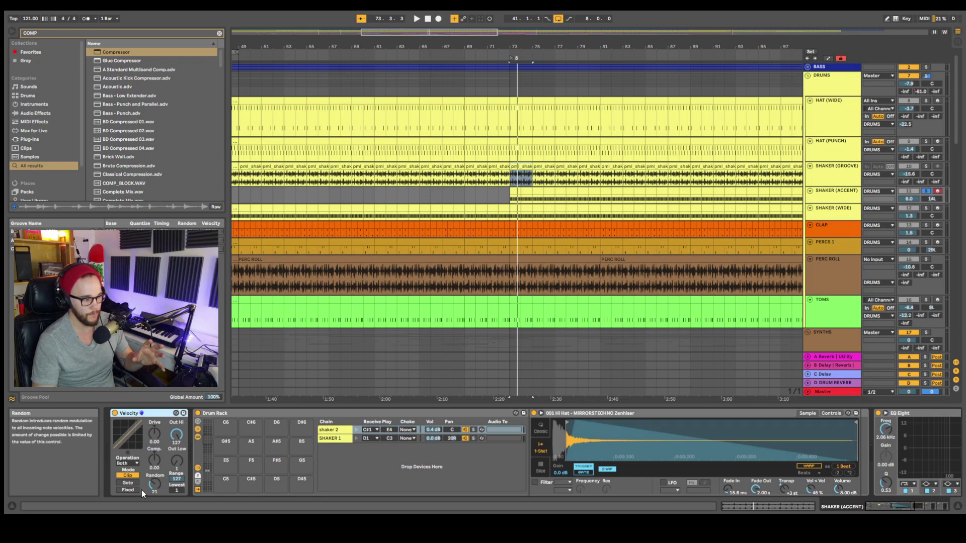
drag(152, 485, 152, 503)
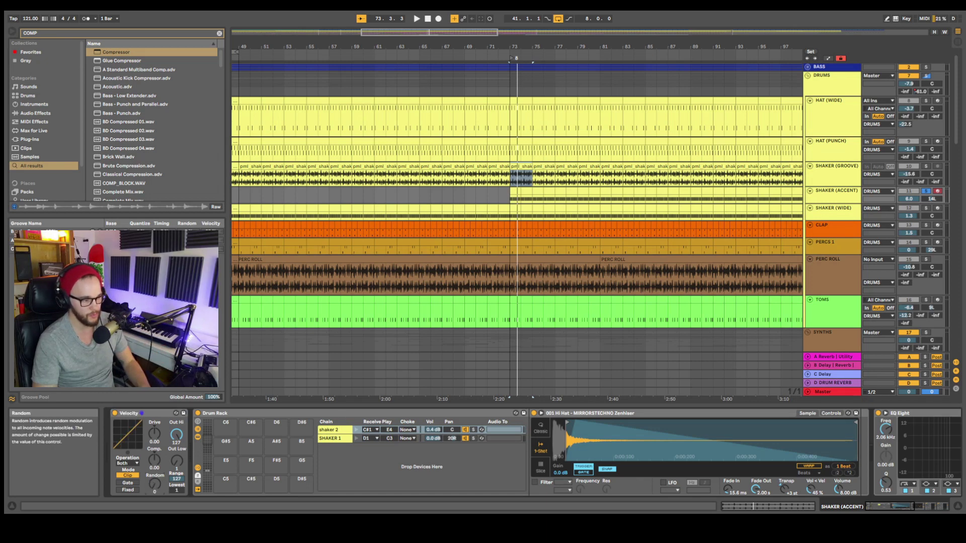
key(space)
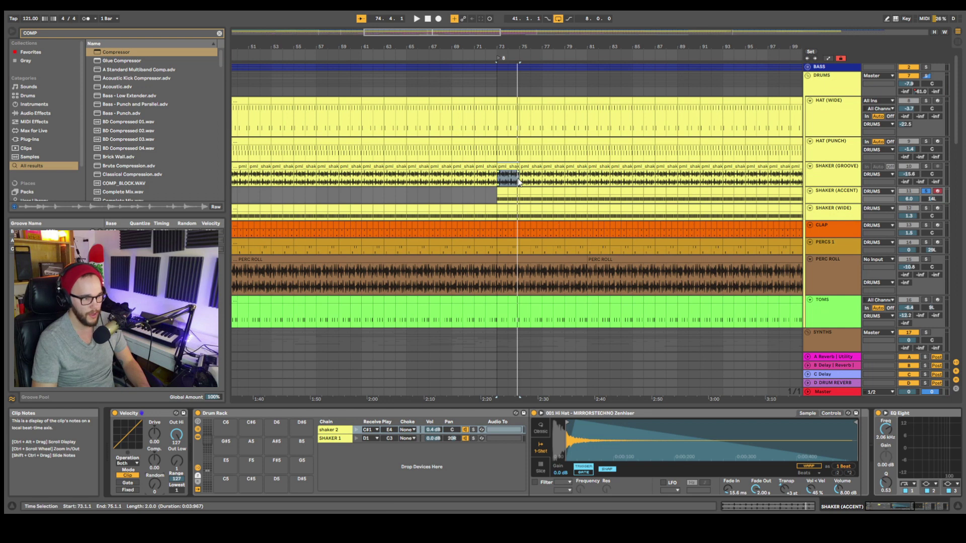
Step: Examine the note velocities in the SHAKER (ACCENT) clip at bar 73, then set the Velocity device's Random amount to 21
double_click(498, 190)
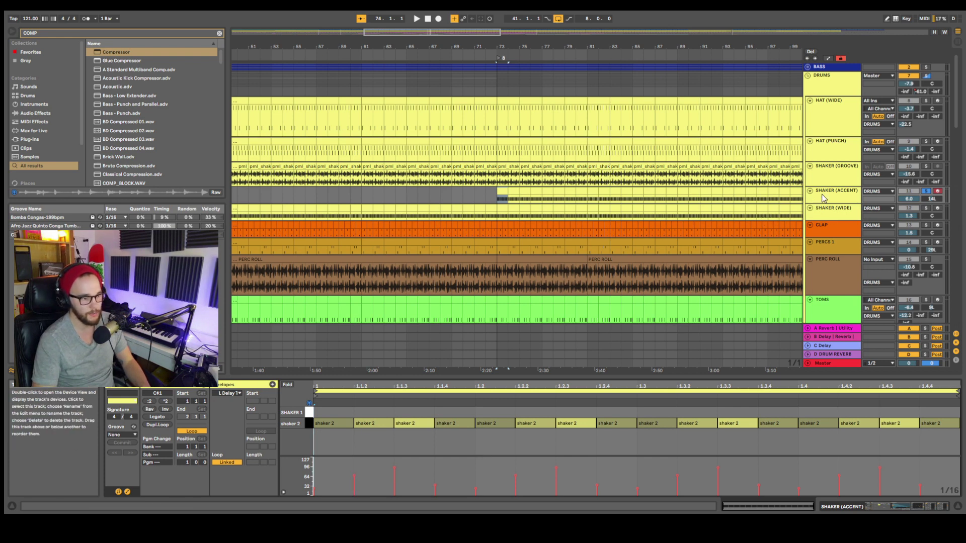
key(shift+Tab)
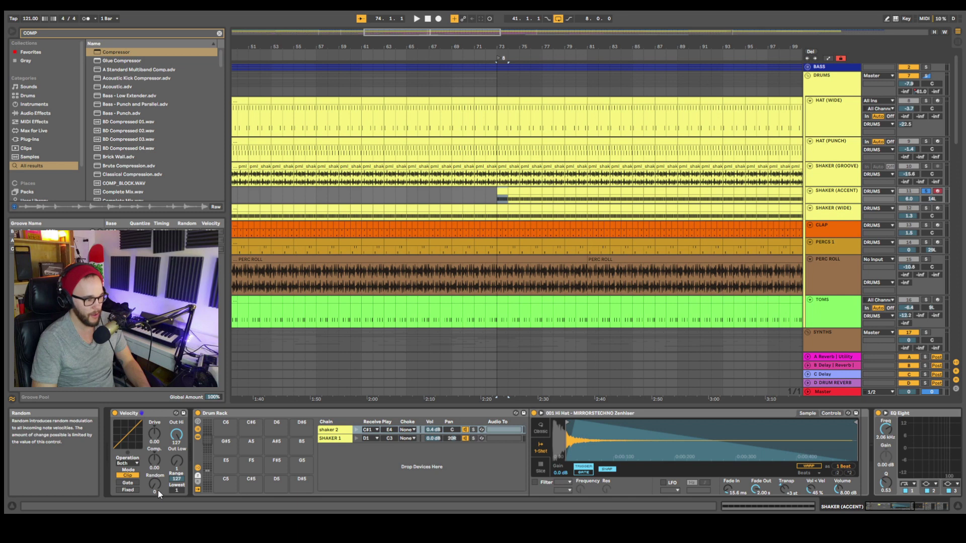
drag(157, 487, 156, 479)
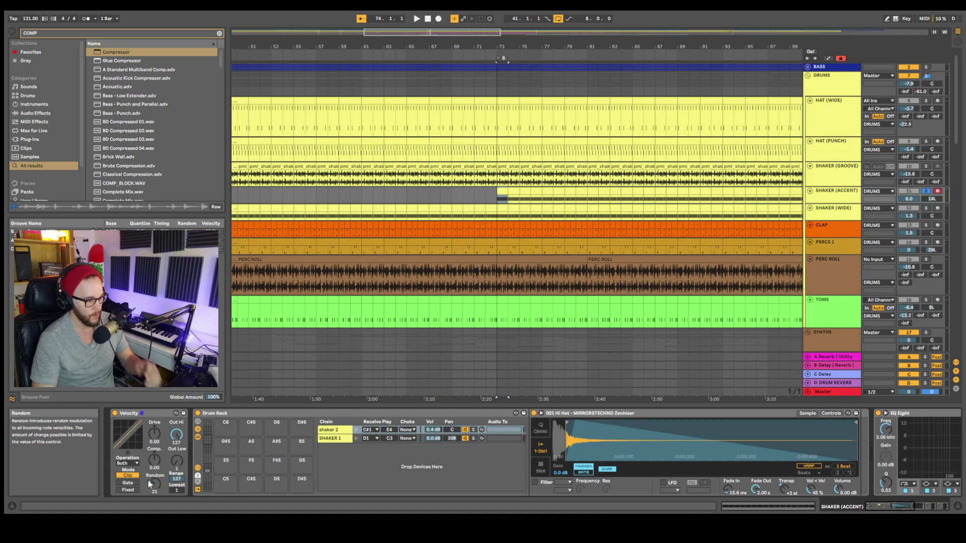
Step: Listen to SHAKER (ACCENT) from bar 73, switch the solo to SHAKER (WIDE), play it, and show its devices
key(space)
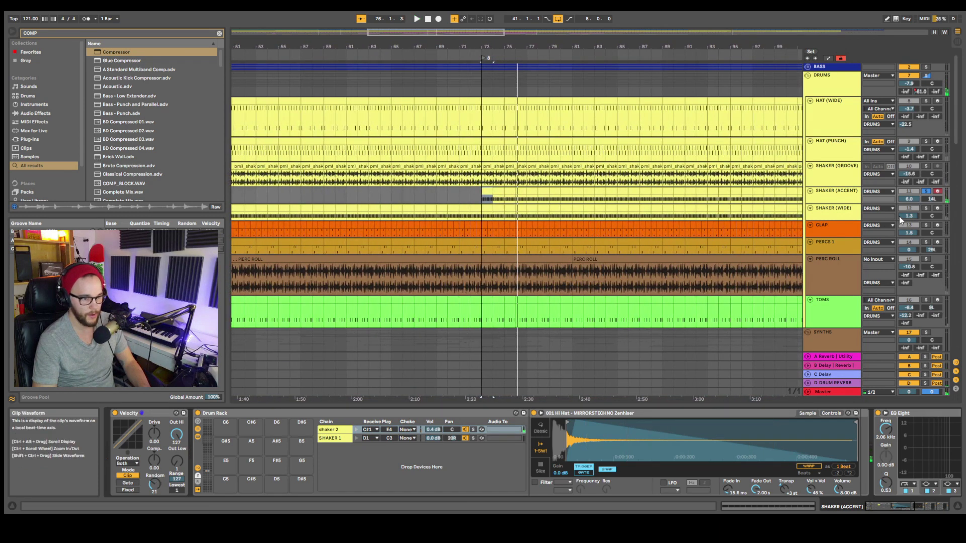
click(926, 208)
key(space)
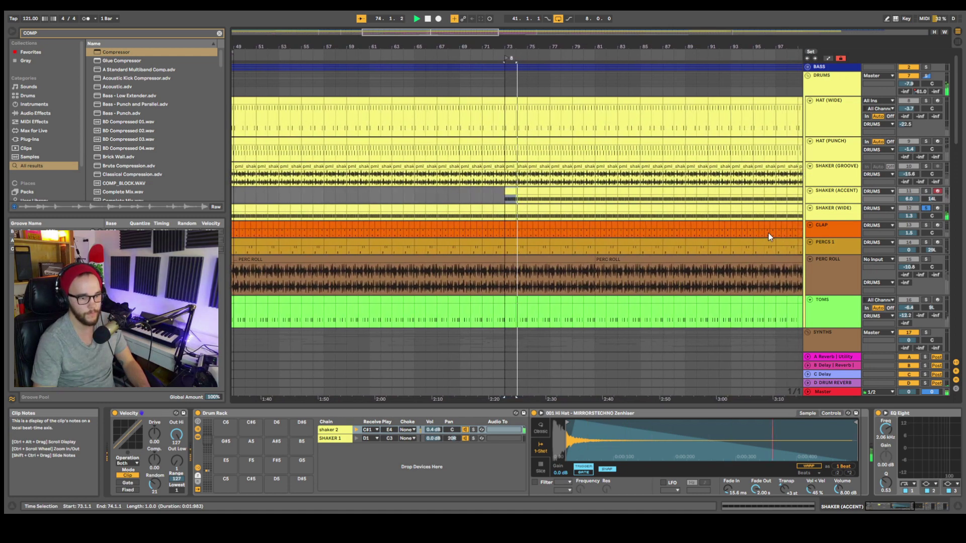
click(827, 211)
key(space)
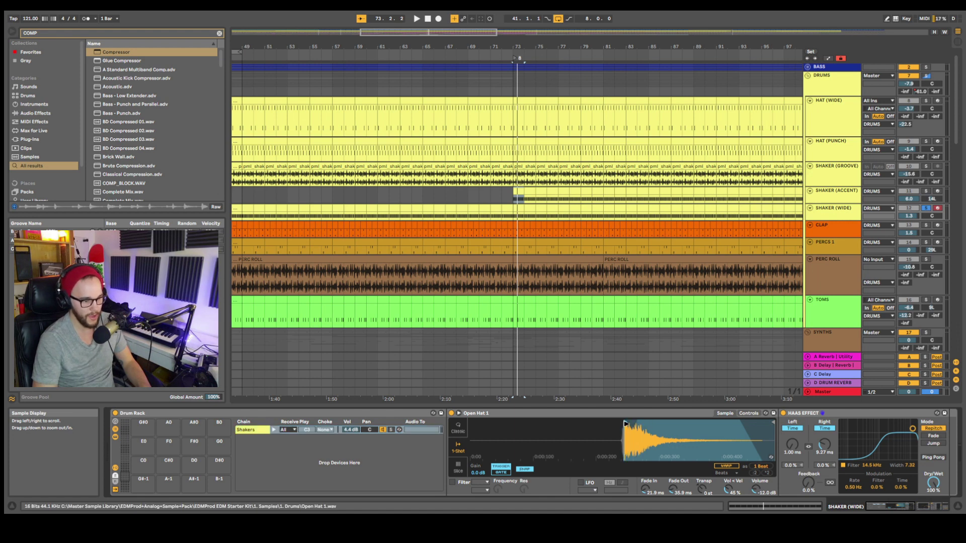
Step: Examine the SHAKER (WIDE) device chain from the Open Hat 1 sample through EQ Eight and Compressor to Auto Pan during playback
scroll(623, 424, right, 10)
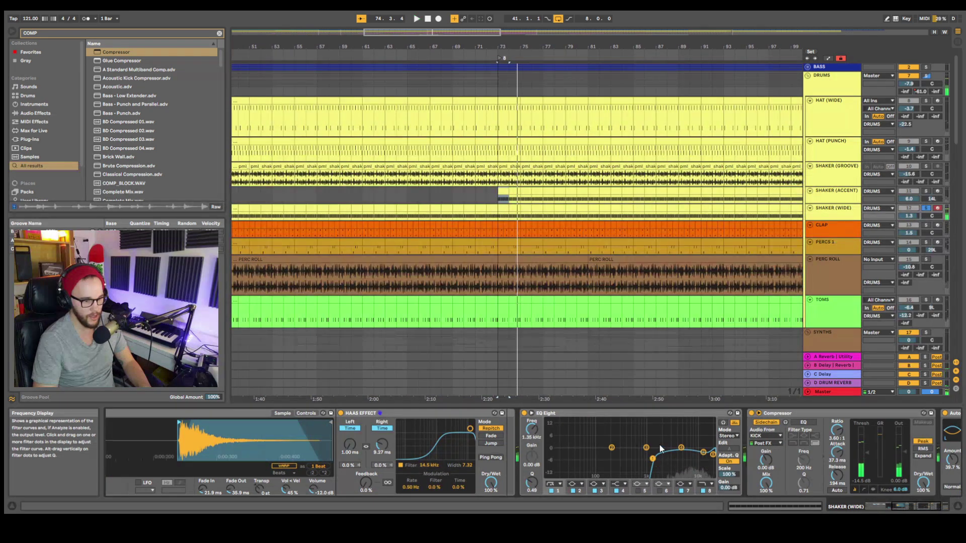
scroll(687, 453, right, 5)
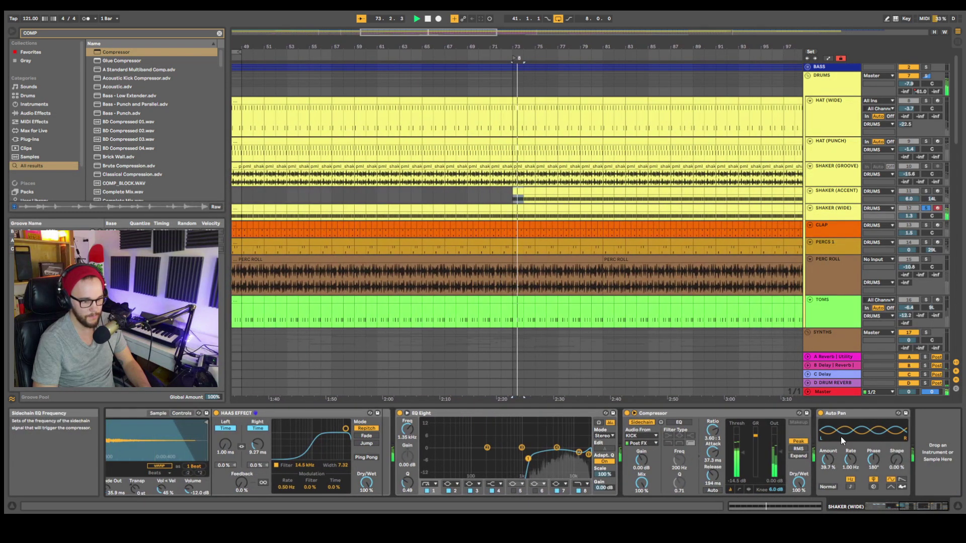
key(space)
scroll(729, 442, left, 8)
scroll(646, 435, left, 3)
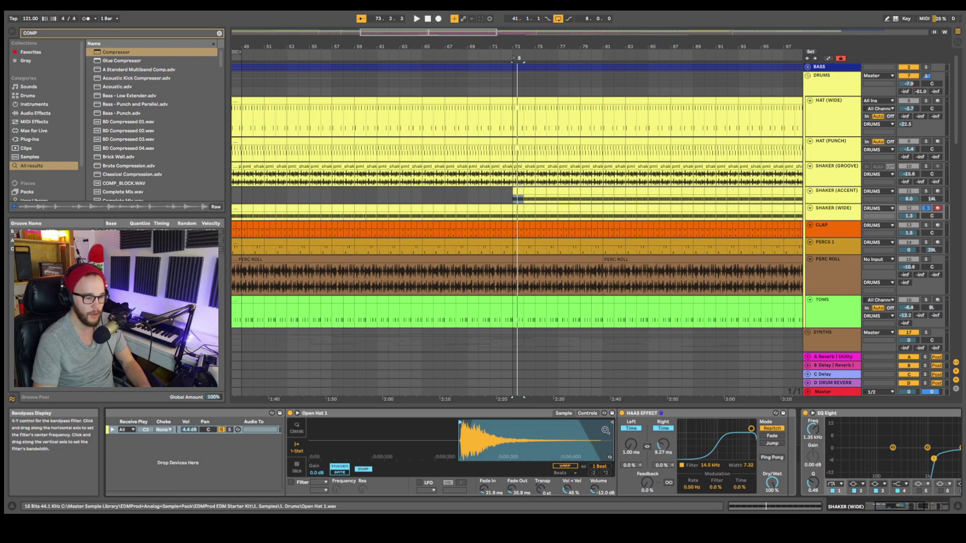
Step: Bypass the HAAS EFFECT device on SHAKER (WIDE), play from bar 73, and turn the device back on
click(623, 413)
key(space)
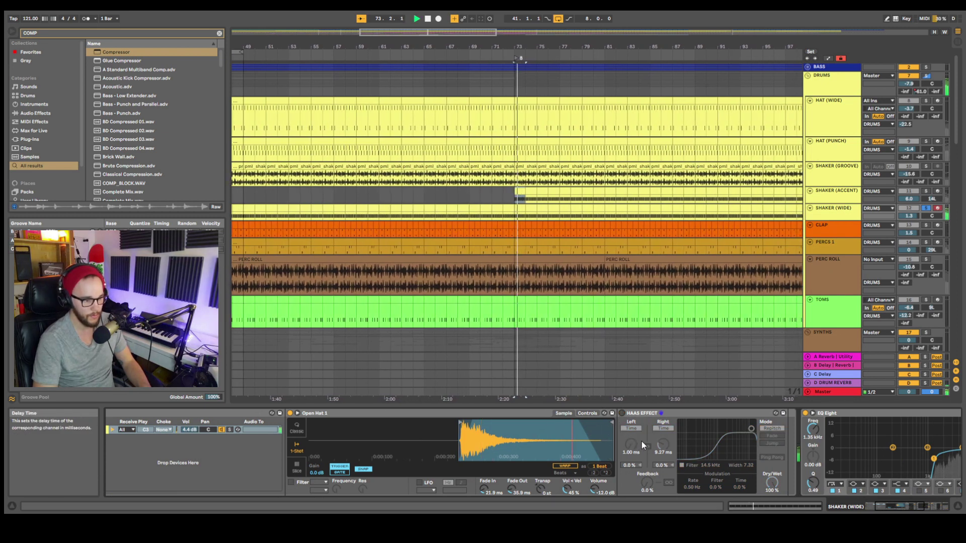
click(622, 413)
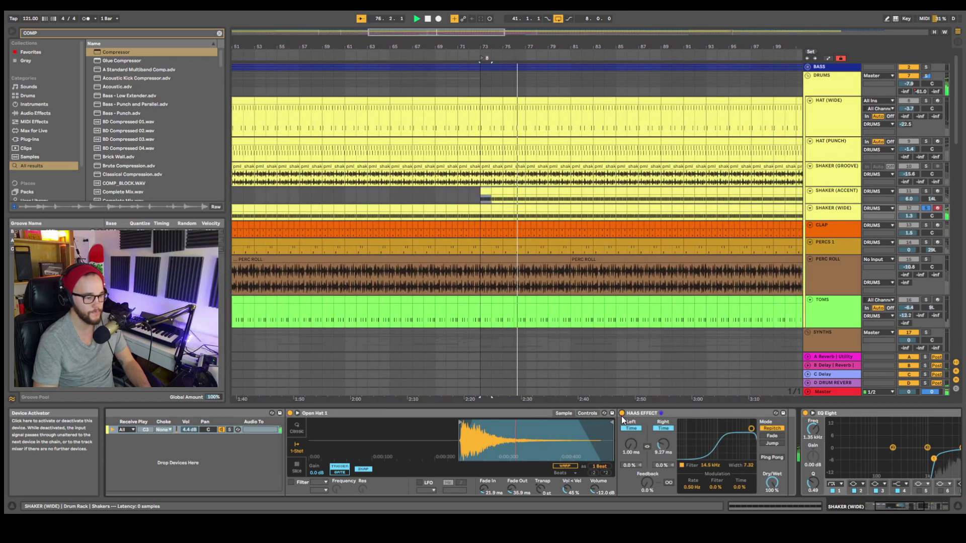
Step: Try a Fade In of 0.00 ms on the Open Hat 1 sample, undo it, and move the sample start past the initial attack
drag(488, 490, 487, 491)
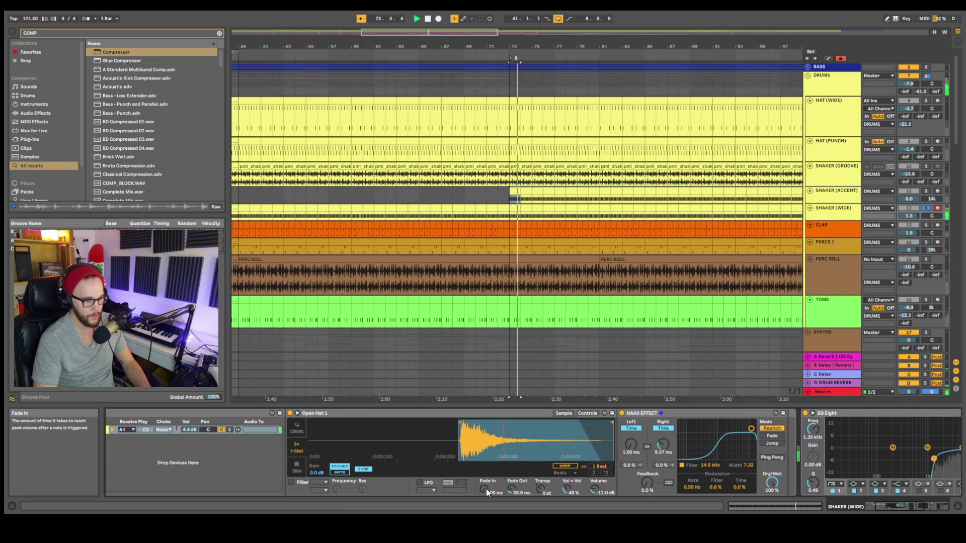
key(space)
mouse_move(460, 423)
mouse_down()
mouse_move(477, 425)
mouse_move(461, 428)
mouse_up()
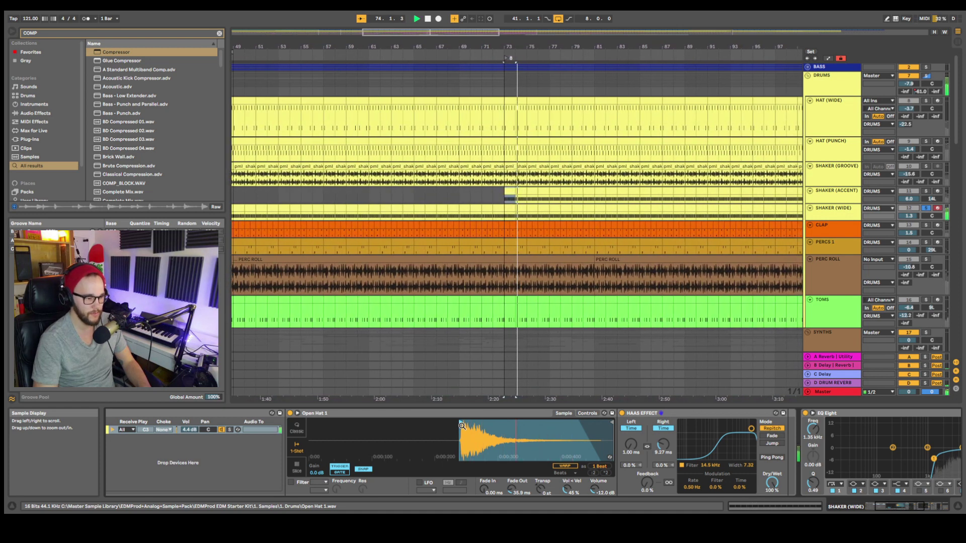
key(ctrl+z)
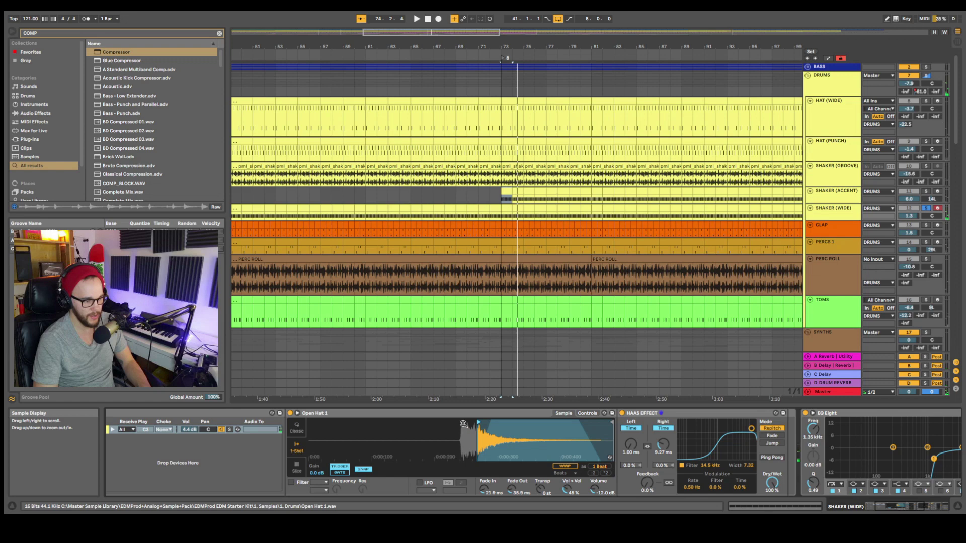
Step: Replay SHAKER (WIDE) from bar 73 with the shifted sample start and review its remaining effects up to Auto Pan
key(space)
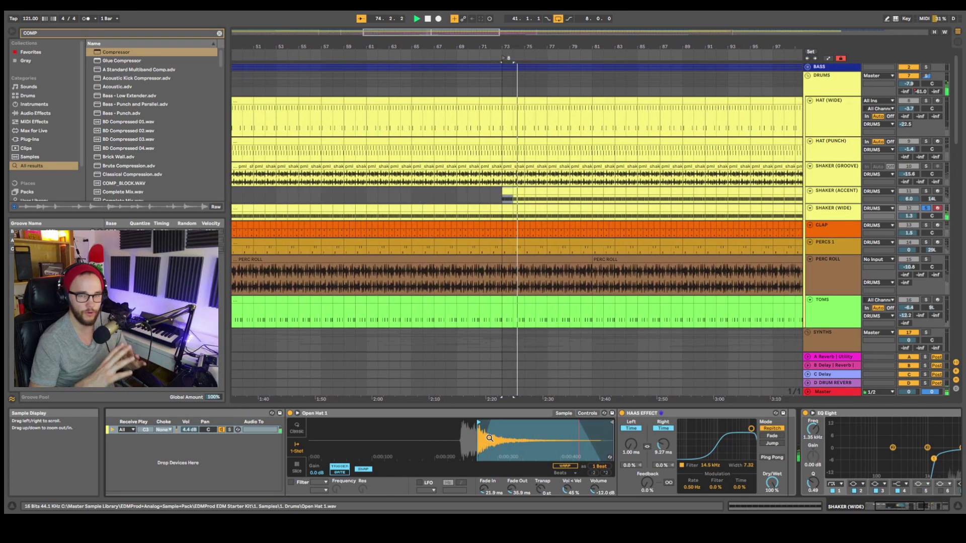
key(space)
key(space)
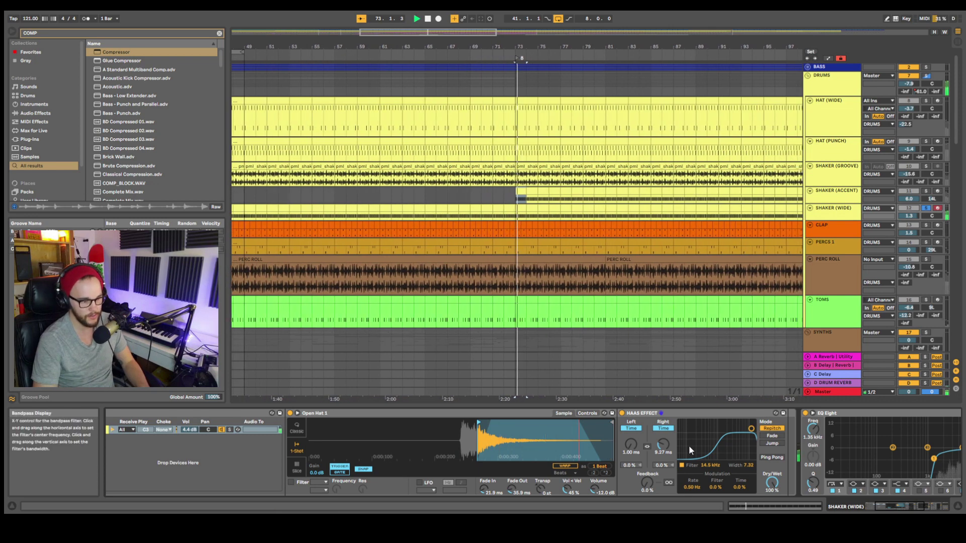
scroll(690, 445, right, 5)
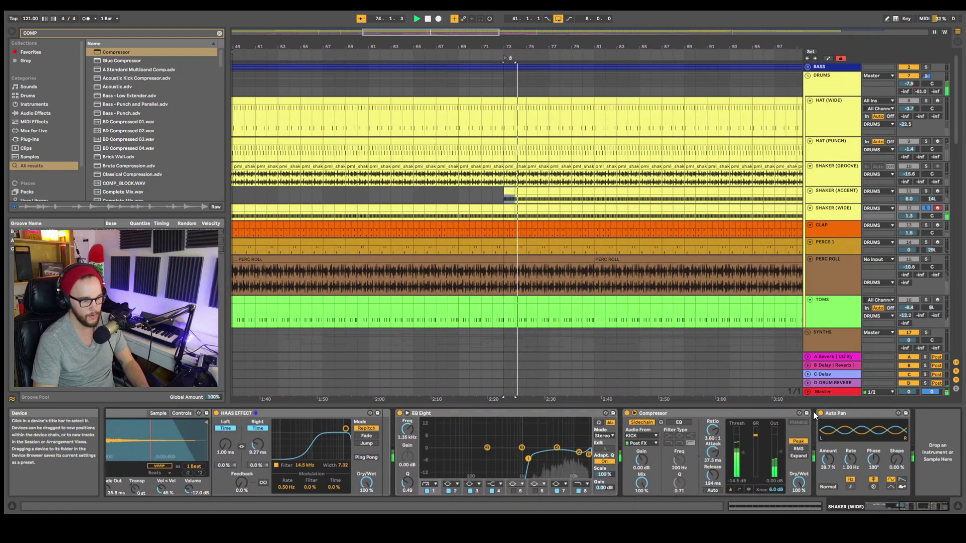
key(space)
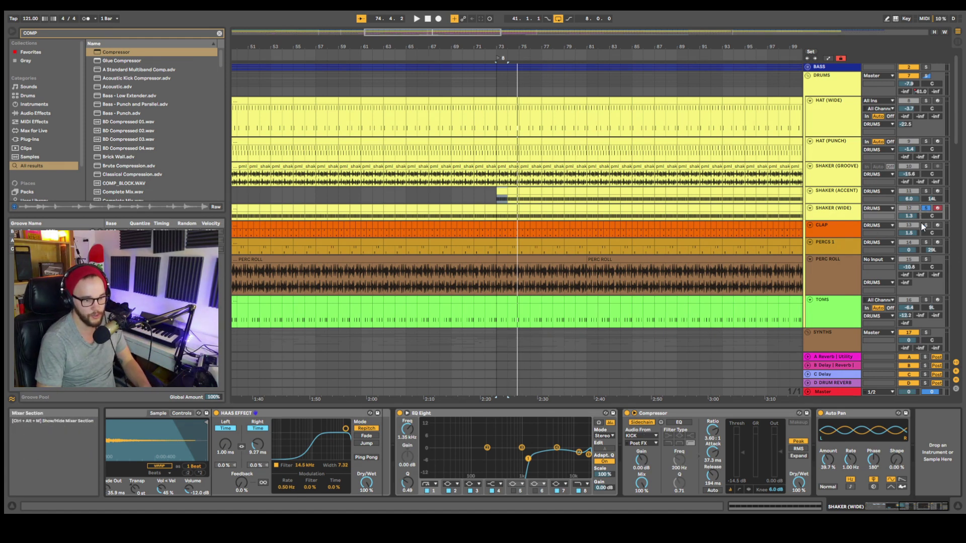
Step: Add HAT (WIDE), HAT (PUNCH), SHAKER (GROOVE) and SHAKER (ACCENT) to the solo alongside SHAKER (WIDE)
scroll(711, 223, down, 5)
scroll(882, 178, up, 1)
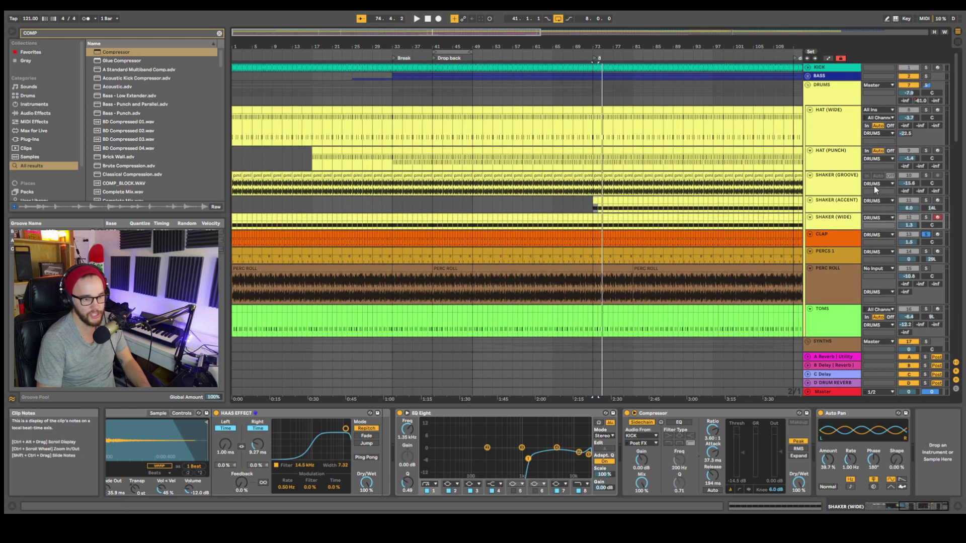
click(926, 110)
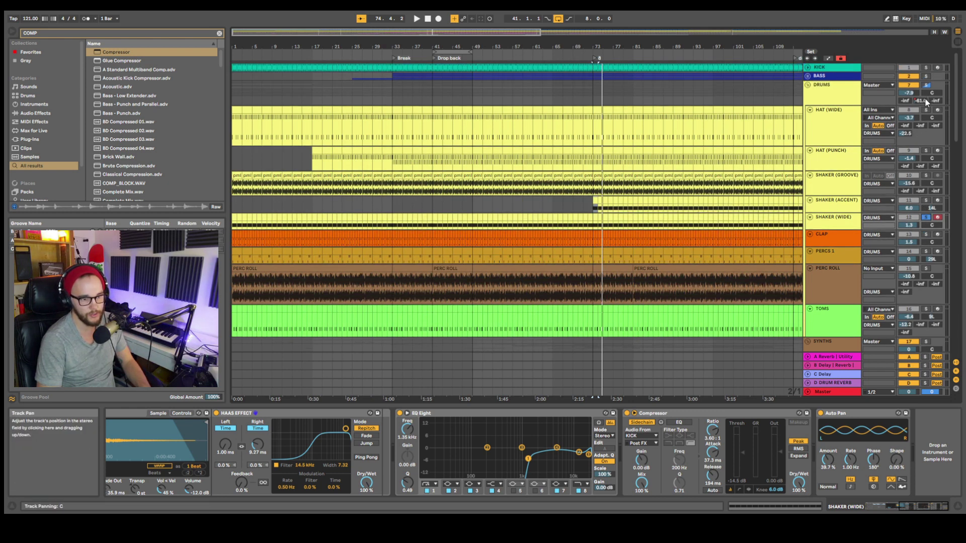
click(926, 151)
click(926, 175)
click(926, 200)
Step: Play the soloed hats and shakers from bar 73, dropping SHAKER (ACCENT), SHAKER (GROOVE) and HAT (PUNCH) from the solo in turn
scroll(747, 213, right, 10)
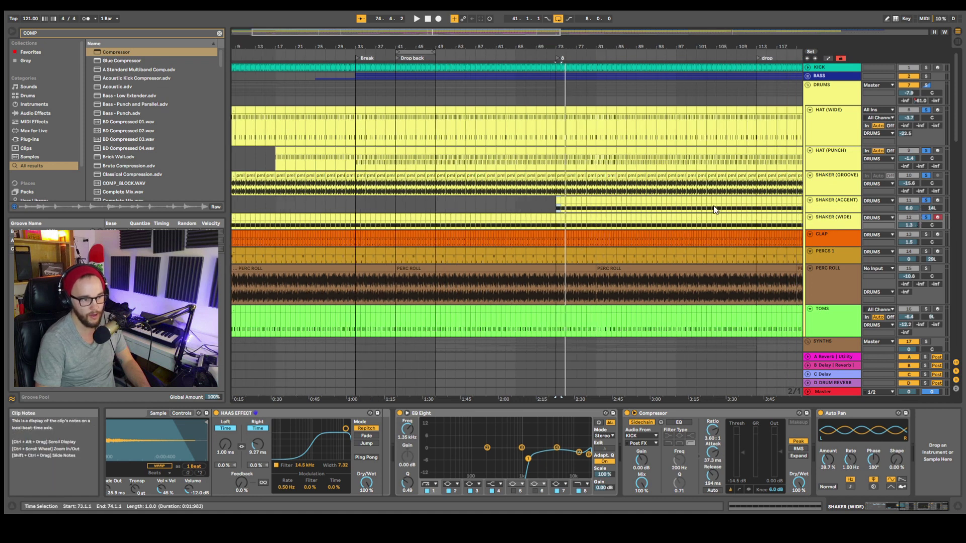
click(478, 128)
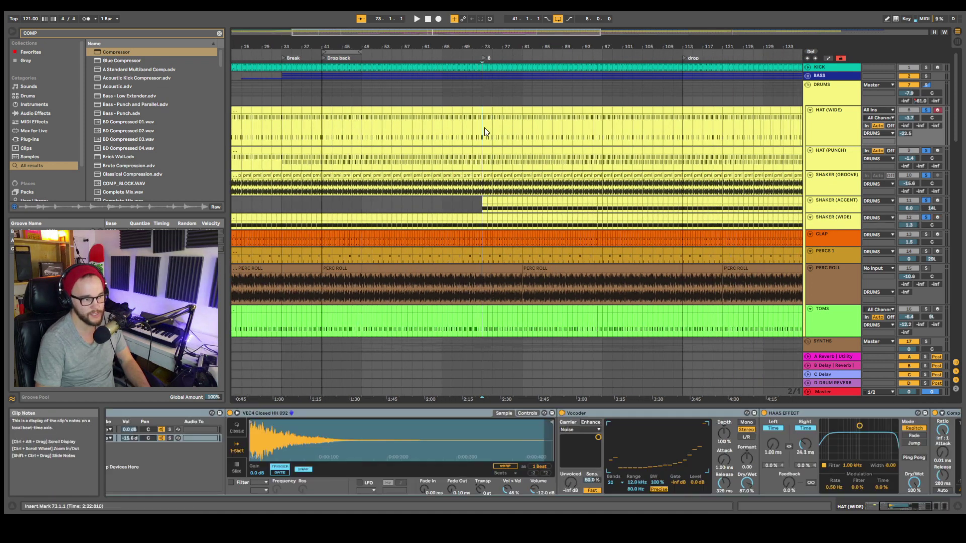
key(space)
scroll(629, 177, left, 2)
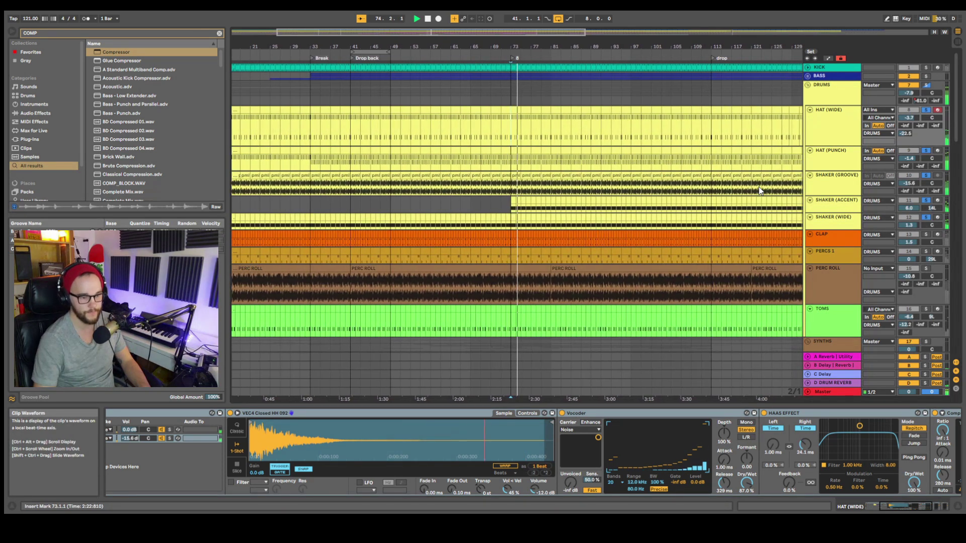
click(926, 201)
click(926, 201)
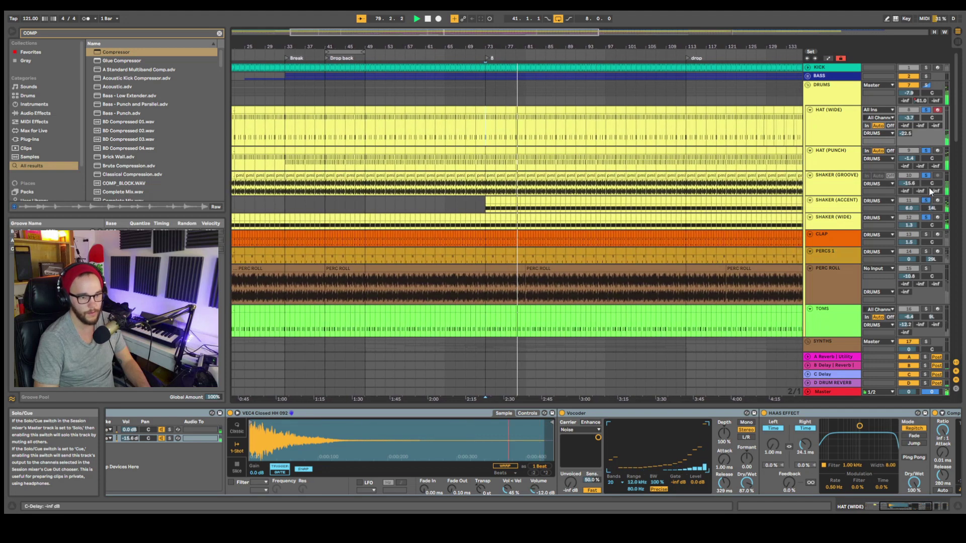
click(926, 176)
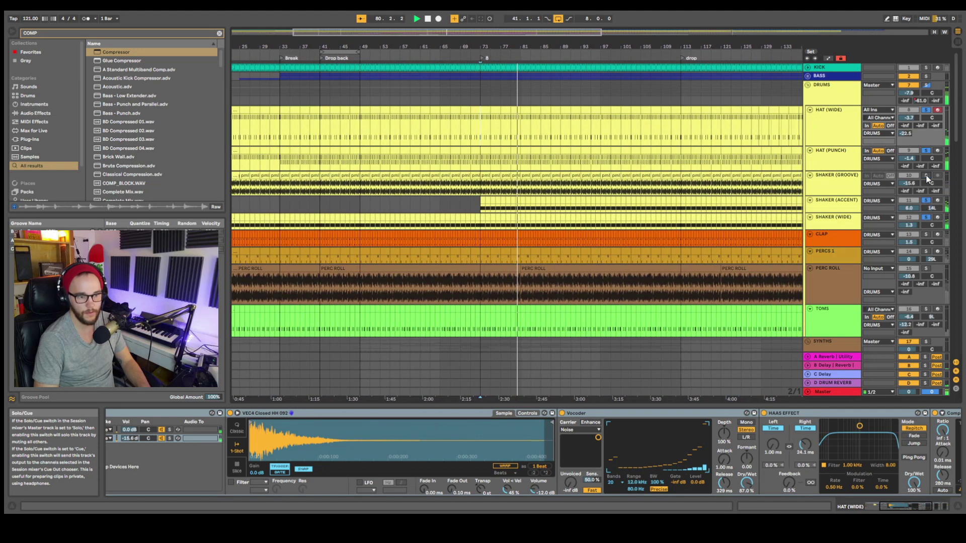
click(926, 151)
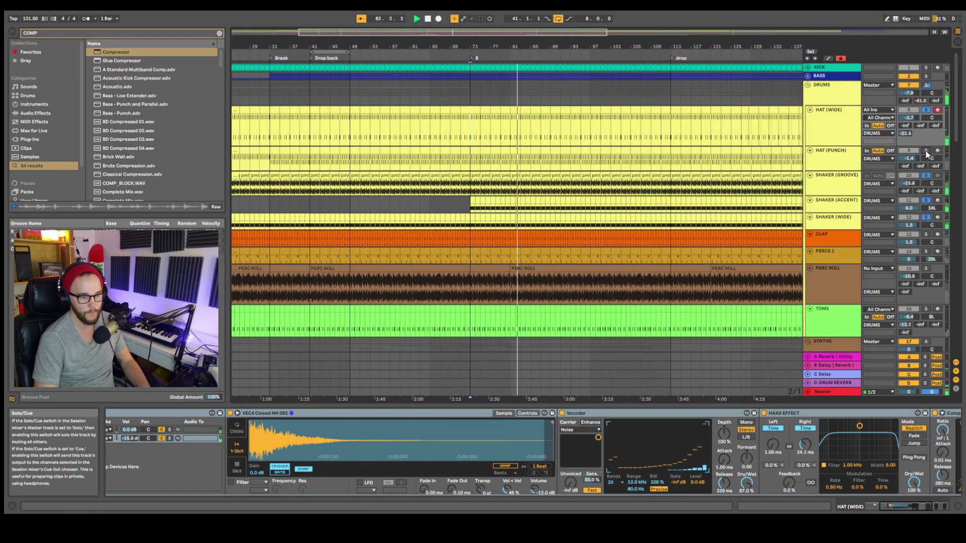
Step: Compare the full mix with SHAKER (WIDE) soloed alone, stop playback, and clear the hat and shaker solos
click(926, 110)
click(926, 151)
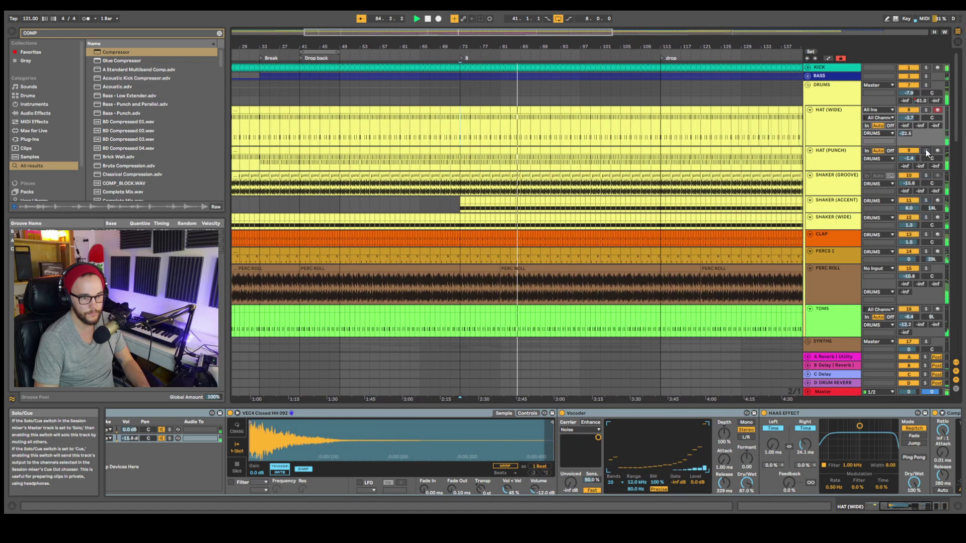
click(925, 200)
click(926, 110)
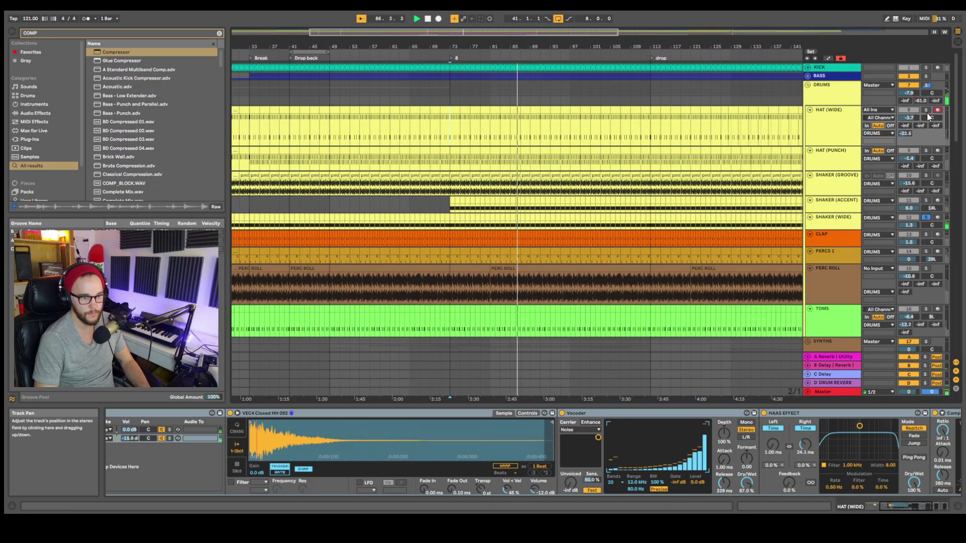
key(space)
click(926, 110)
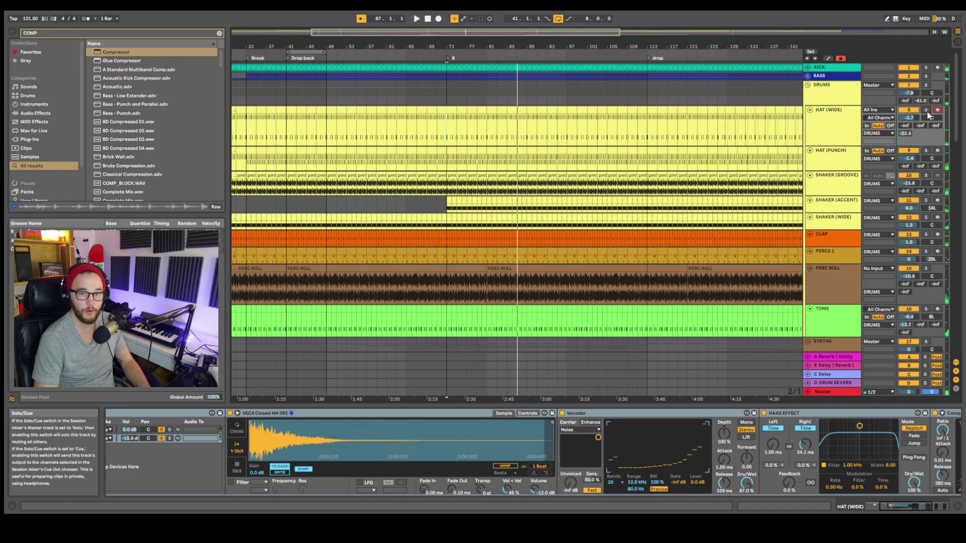
Step: Solo the CLAP track within the DRUMS group and play it from bar 73
click(926, 85)
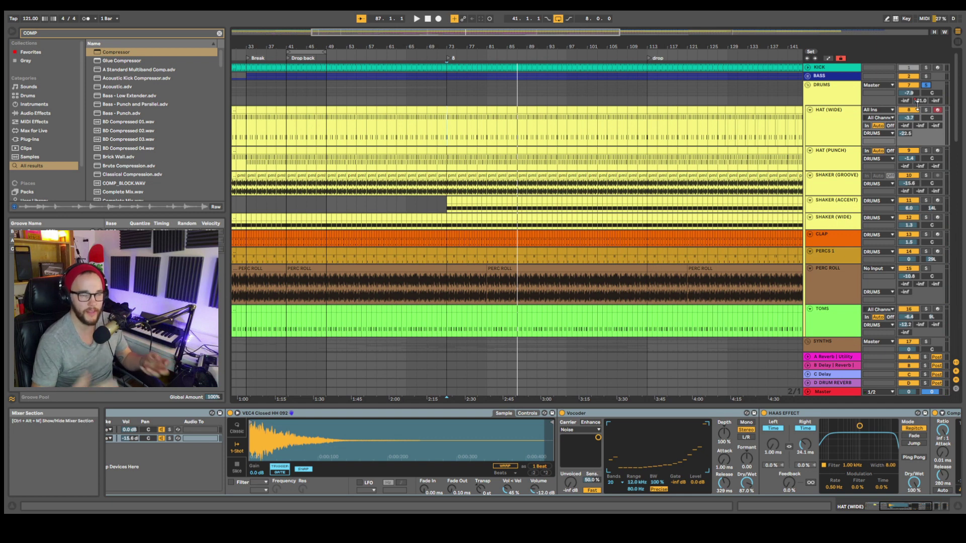
click(833, 218)
scroll(923, 191, down, 3)
click(926, 189)
click(443, 194)
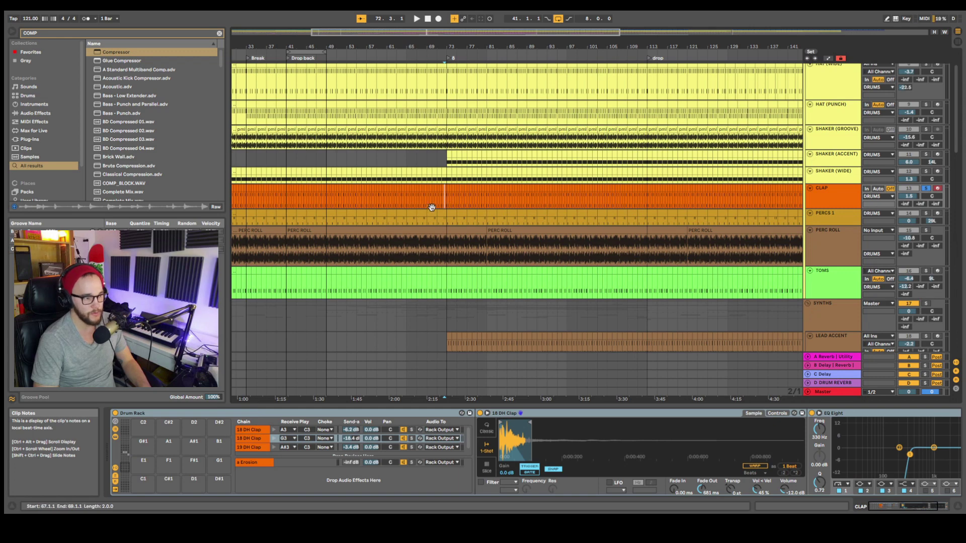
key(plus)
key(plus)
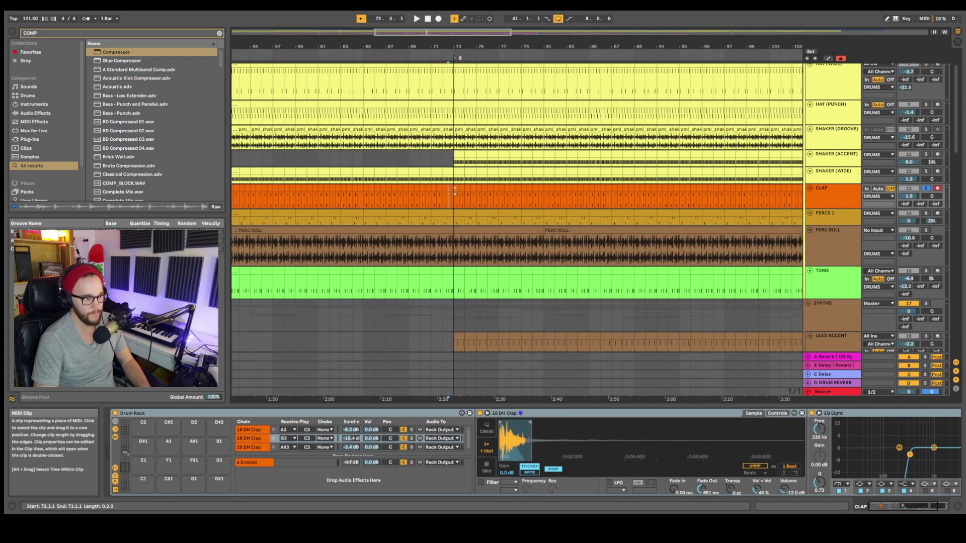
click(455, 195)
key(space)
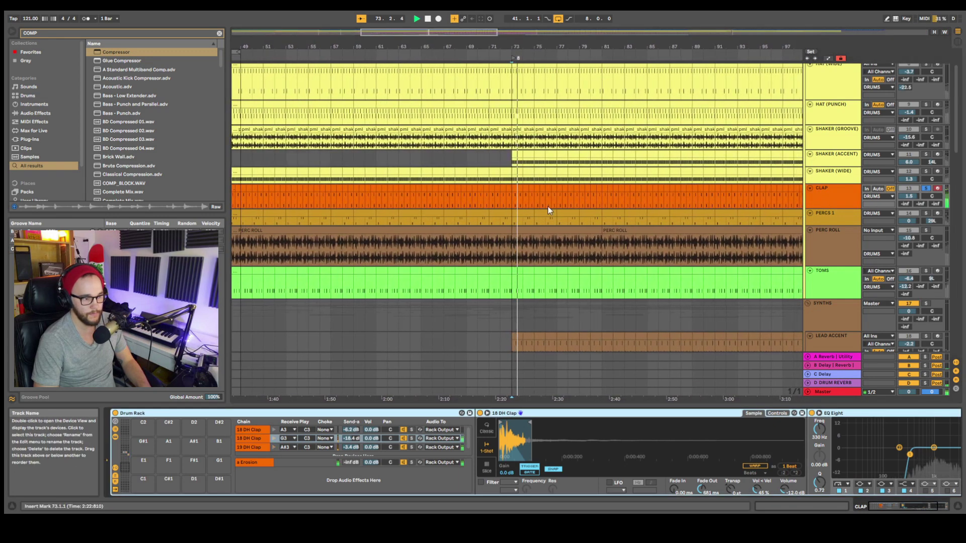
Step: Open the CLAP clip at bar 73, examine the timing offset between the two layered clap notes, and audition both samples
double_click(517, 194)
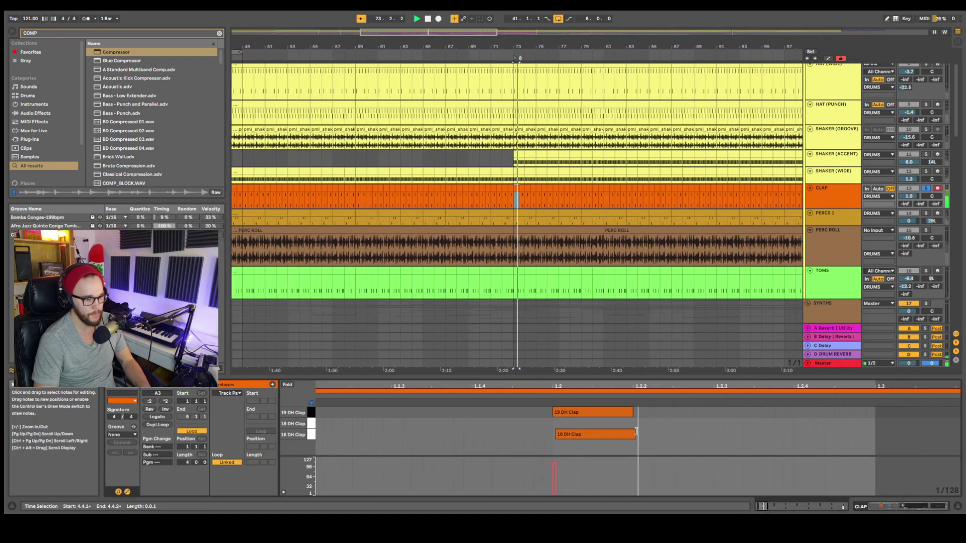
scroll(357, 436, up, 4)
scroll(378, 430, left, 2)
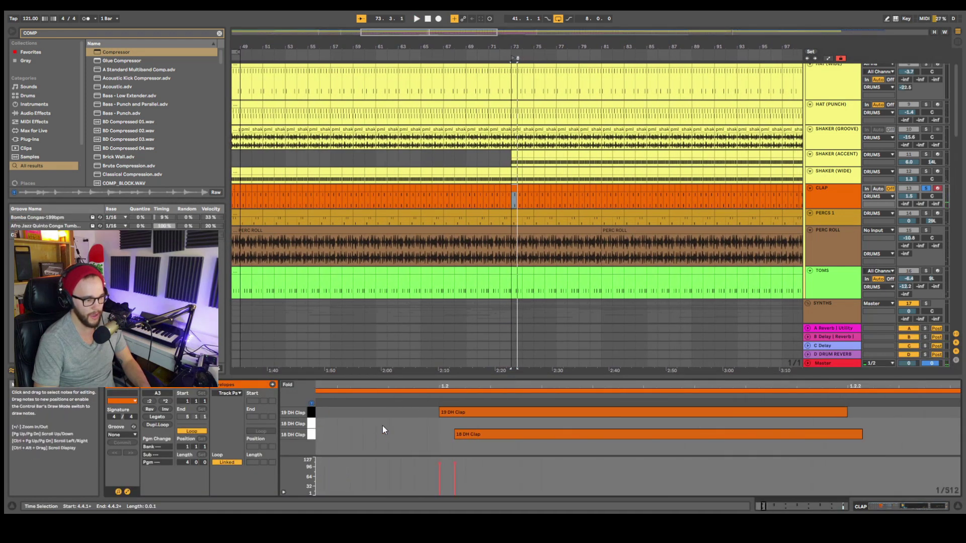
click(312, 415)
click(312, 435)
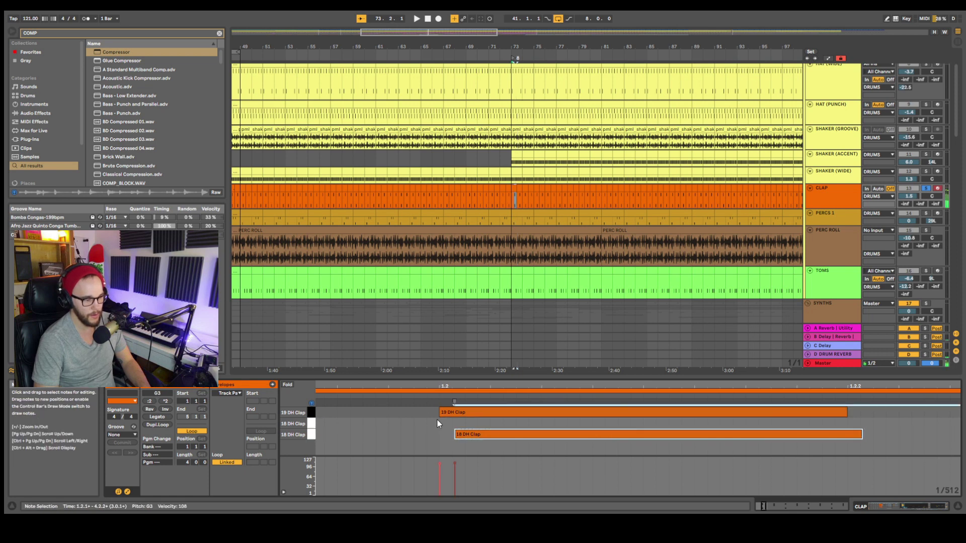
scroll(442, 419, down, 4)
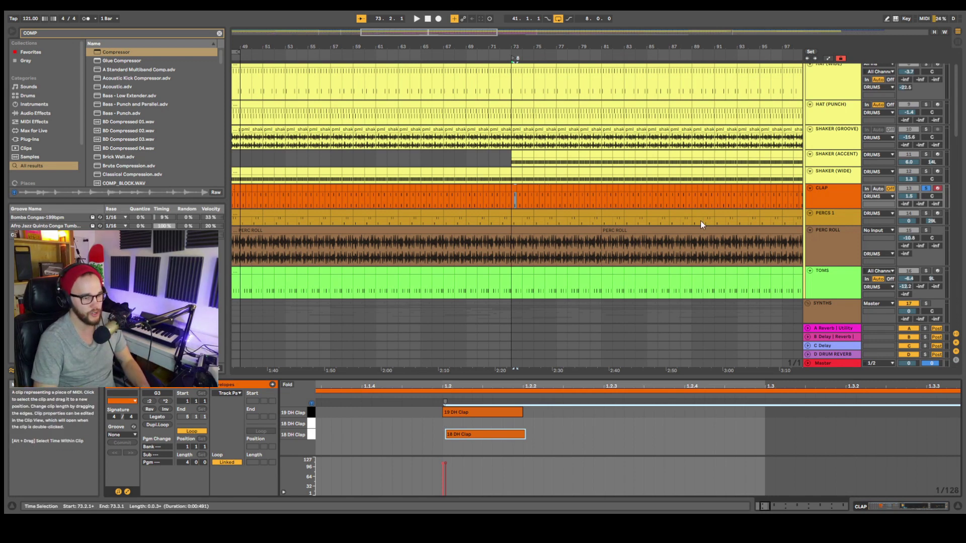
Step: Play the CLAP track from bar 73 while bypassing and re-enabling the Erosion effect on its Drum Rack return chain
key(shift+Tab)
key(space)
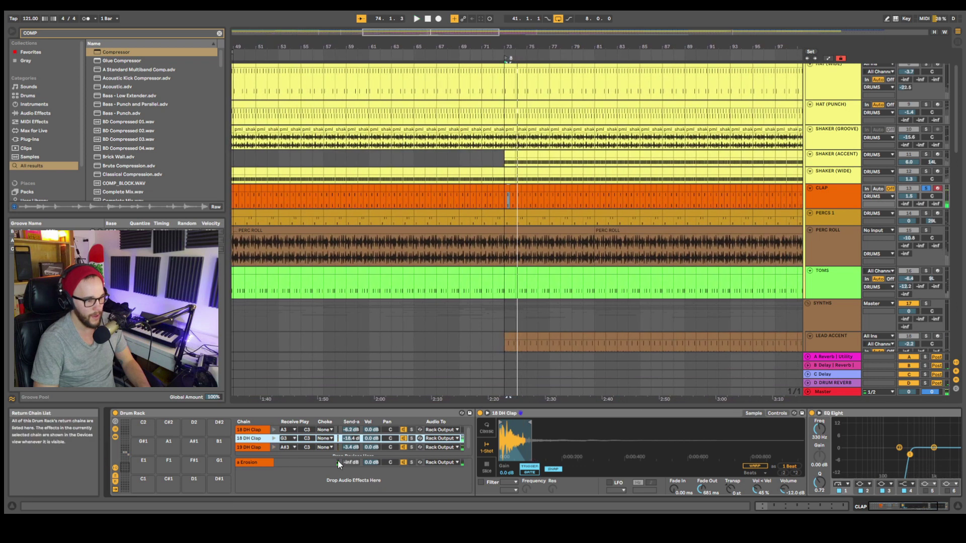
click(276, 461)
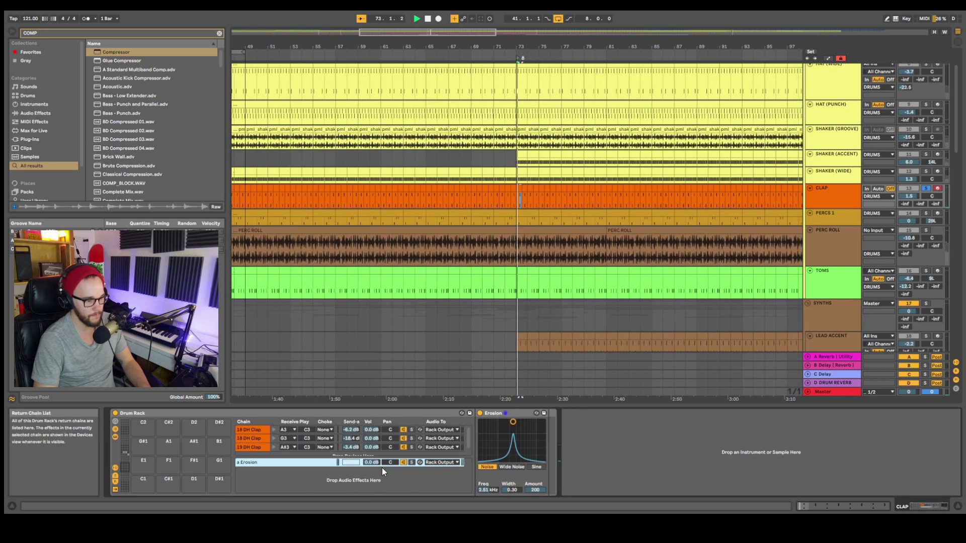
key(space)
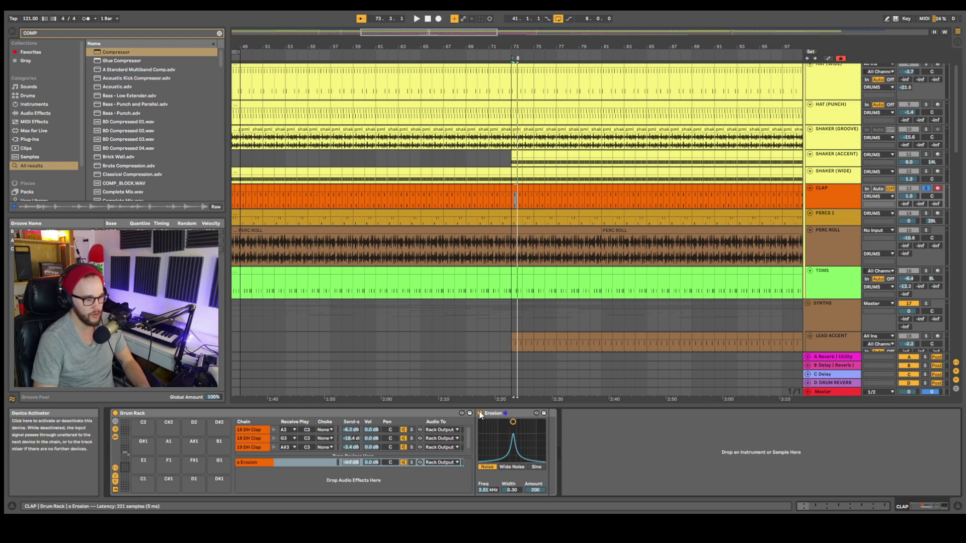
key(space)
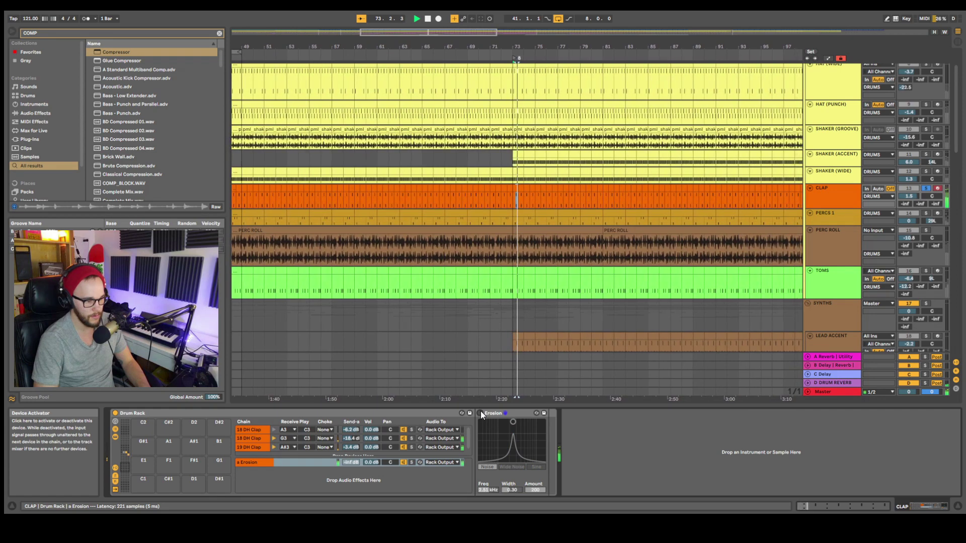
click(480, 413)
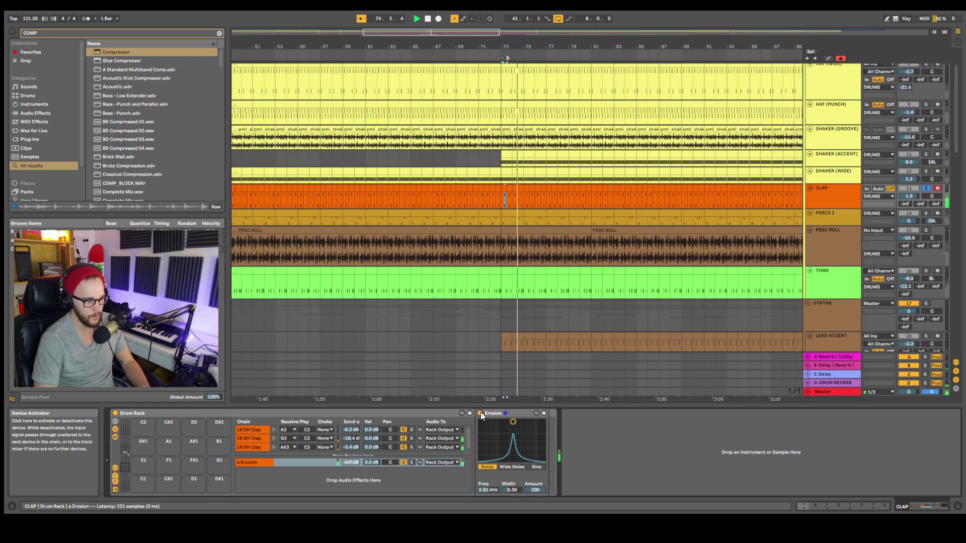
click(481, 413)
click(480, 413)
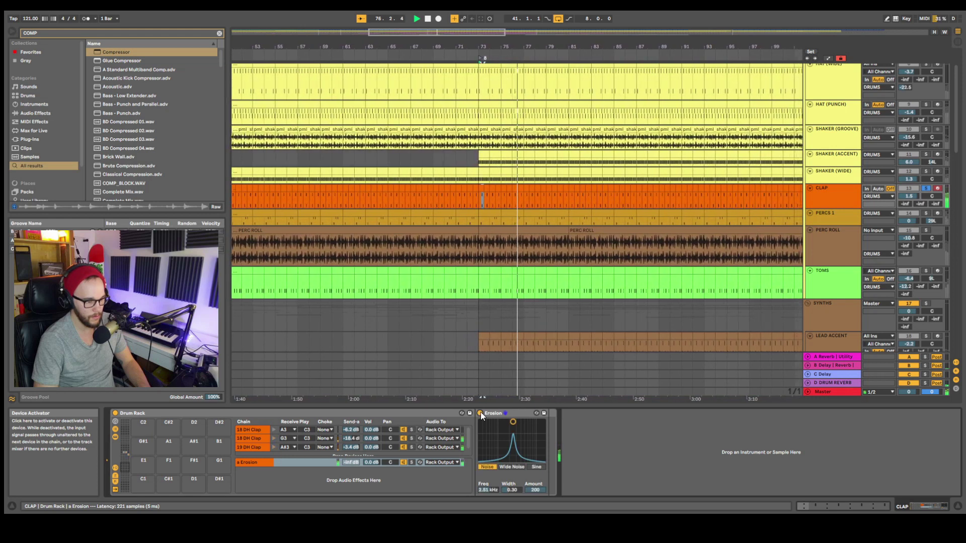
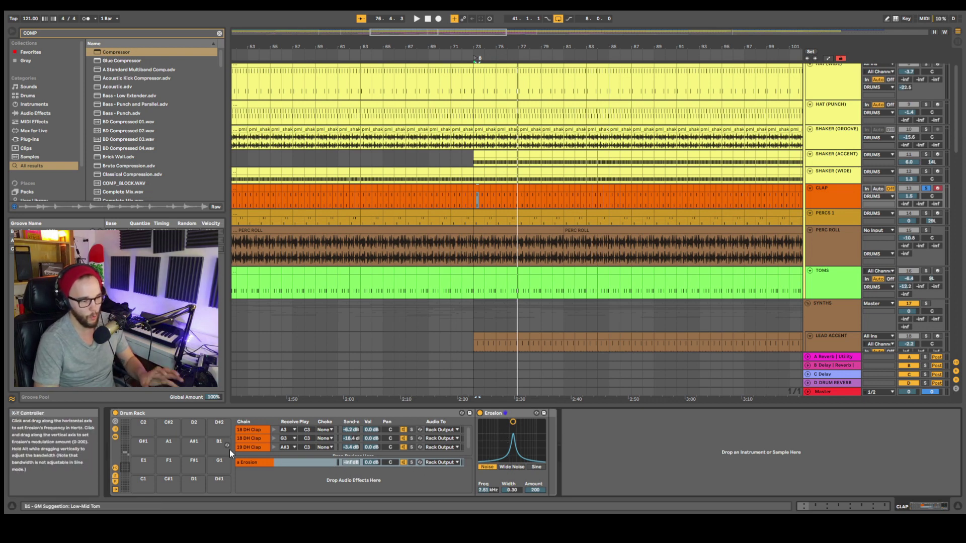
Step: Solo the PERCS 1 track, display its Drum Rack devices and play it from bar 73
scroll(524, 192, up, 5)
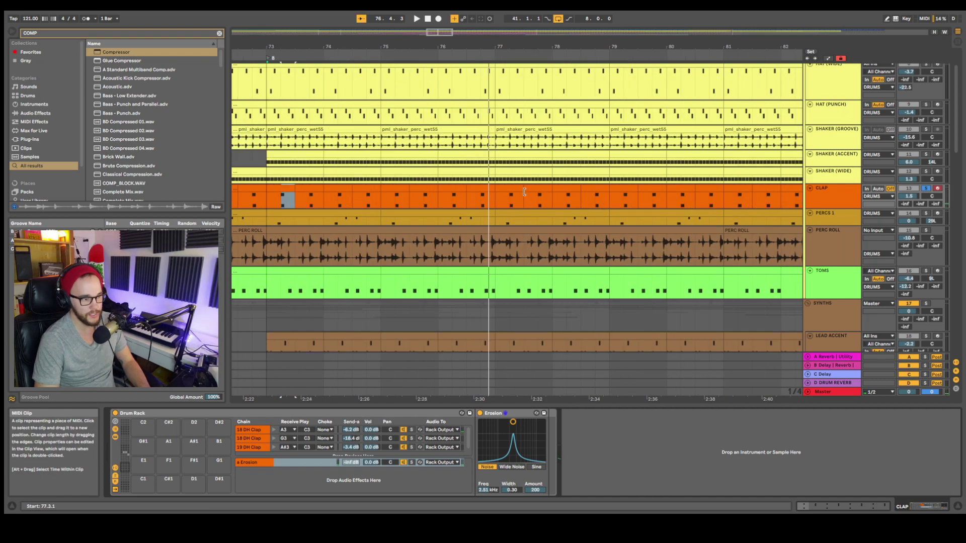
scroll(524, 191, down, 8)
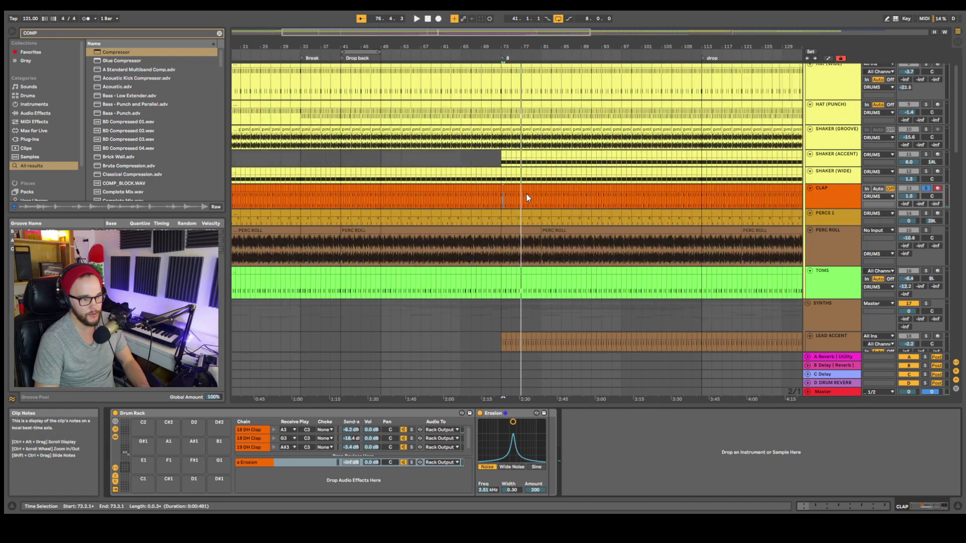
click(505, 217)
scroll(559, 229, up, 5)
scroll(559, 228, left, 6)
click(437, 216)
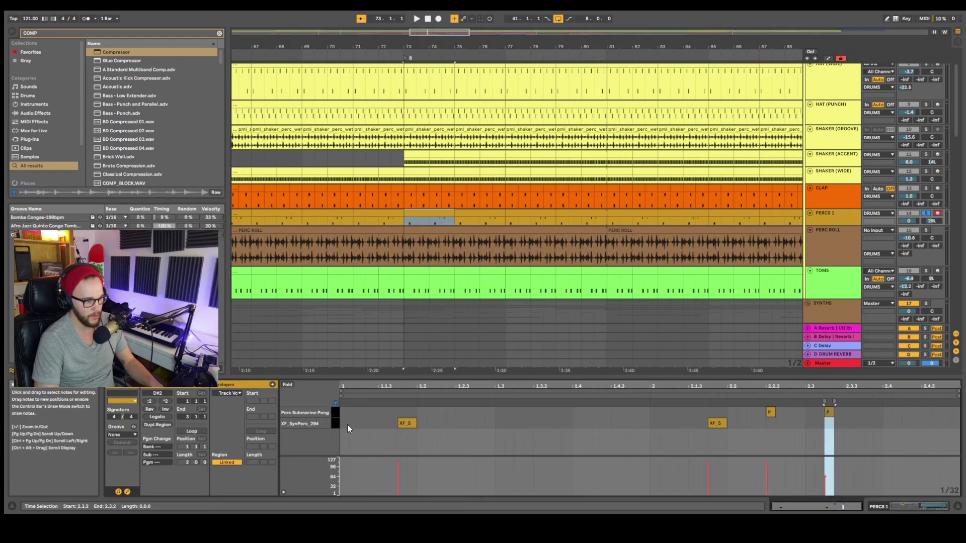
key(shift+Tab)
key(space)
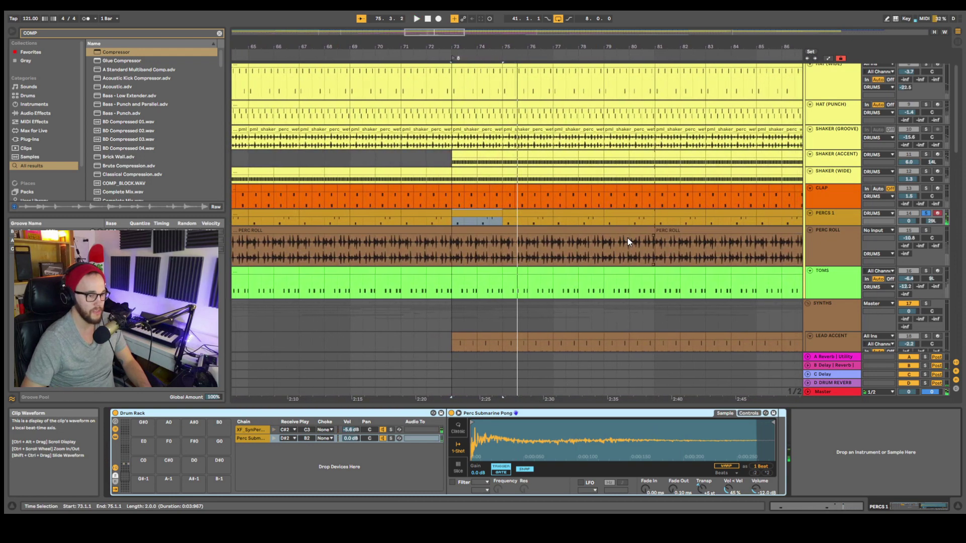
Step: Replay the soloed PERCS 1 pattern from bar 73 against the metronome, switching the metronome off again at the end
key(space)
key(space)
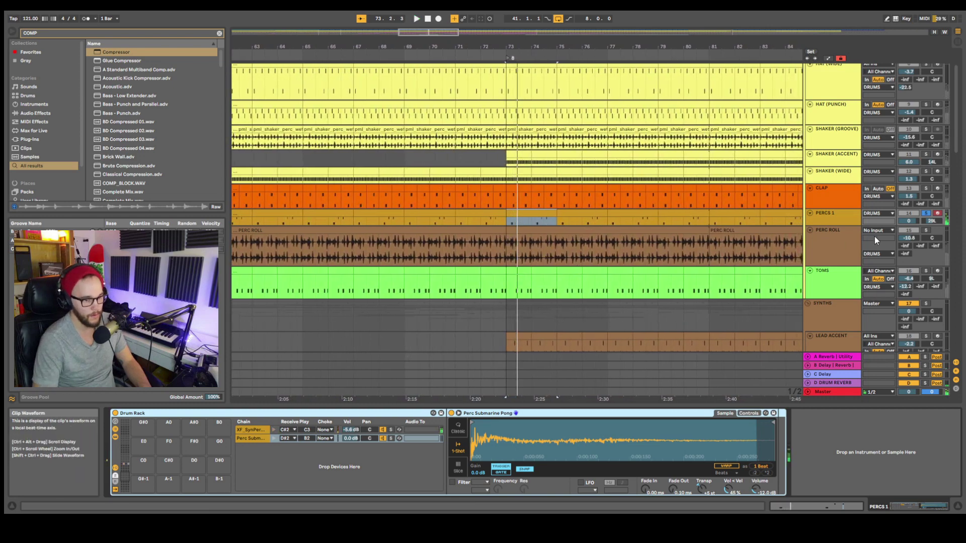
scroll(954, 123, up, 2)
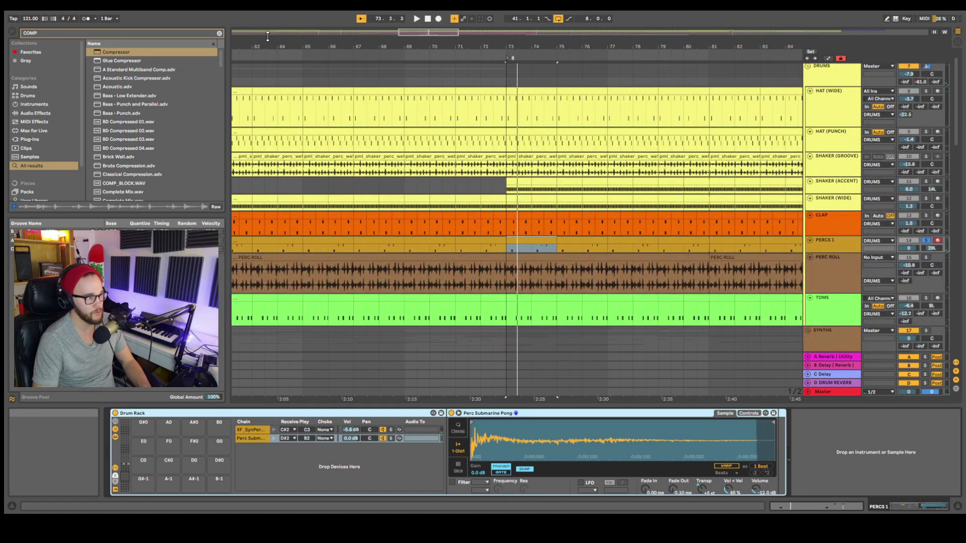
click(86, 18)
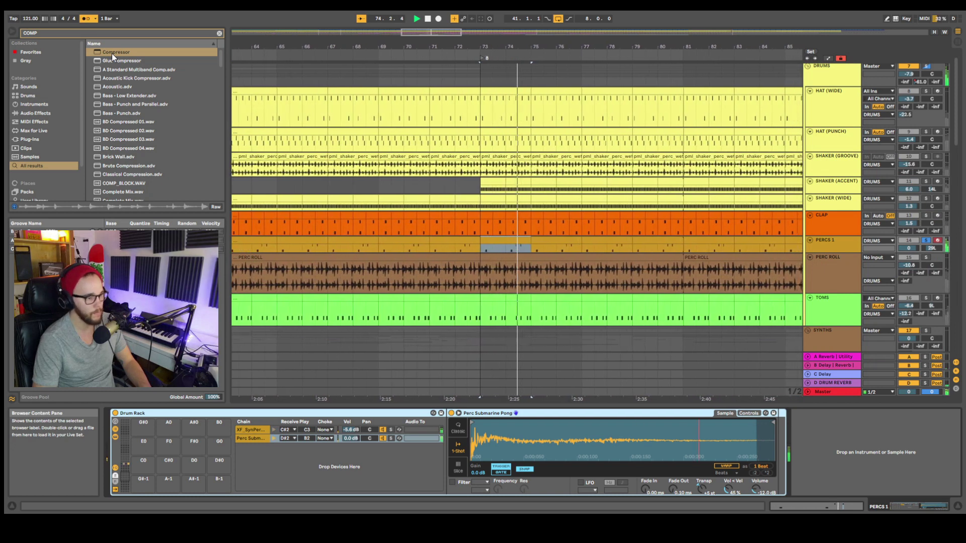
click(86, 18)
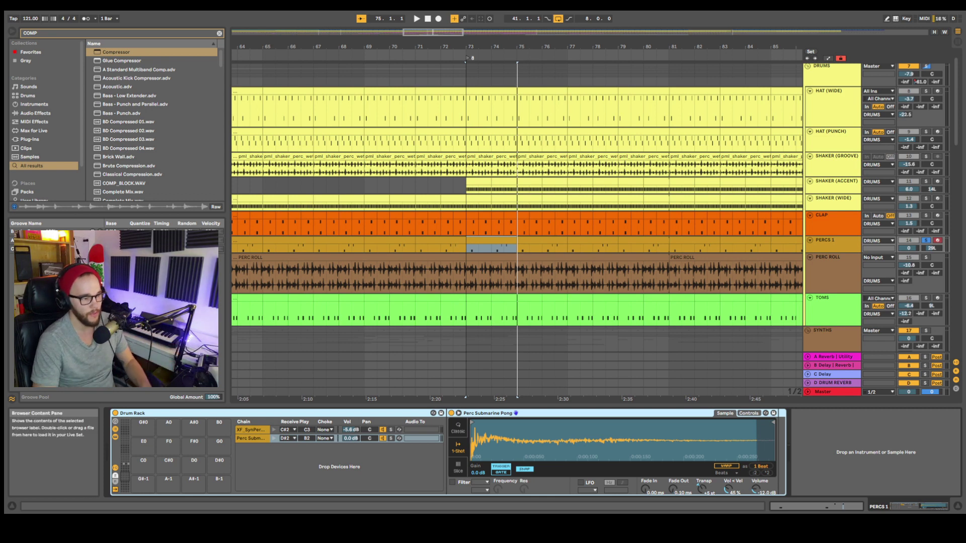
Step: Try nudging both XF_SynPerc_294 notes in the PERCS 1 clip three steps later and audition them with the metronome on
double_click(485, 245)
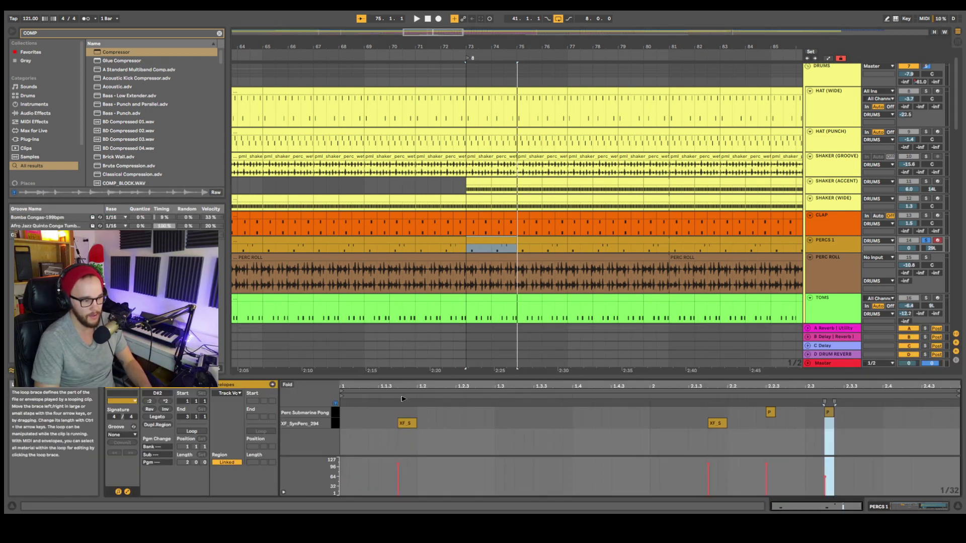
drag(386, 409, 732, 439)
key(Right)
key(Right)
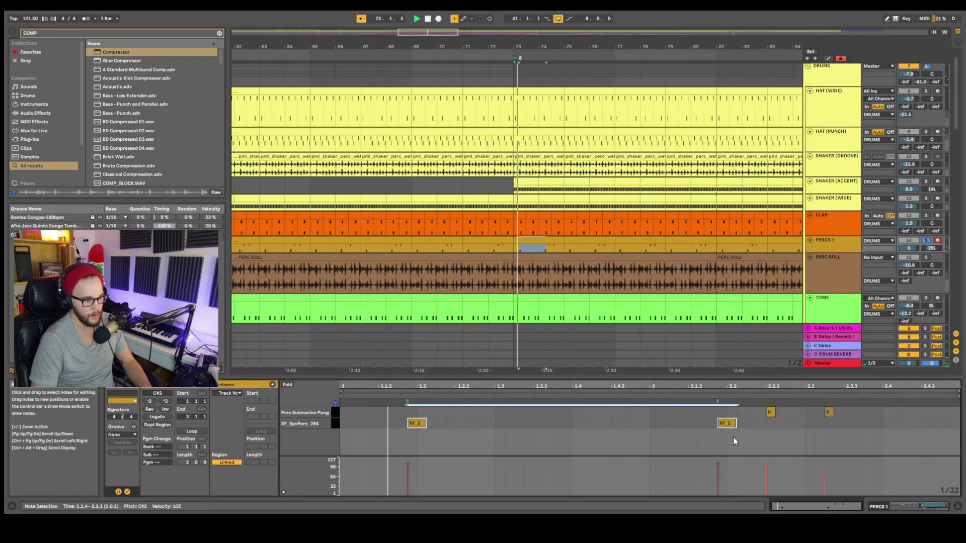
key(Right)
key(space)
click(90, 19)
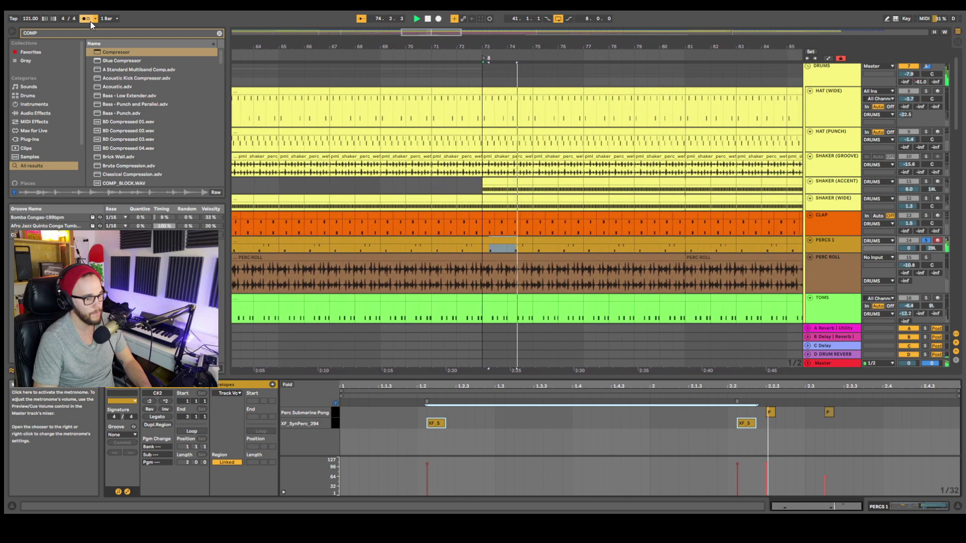
Step: Nudge both XF_SynPerc_294 notes back to their original early timing, replay them against the metronome, and switch the metronome off
key(space)
key(Left)
key(Left)
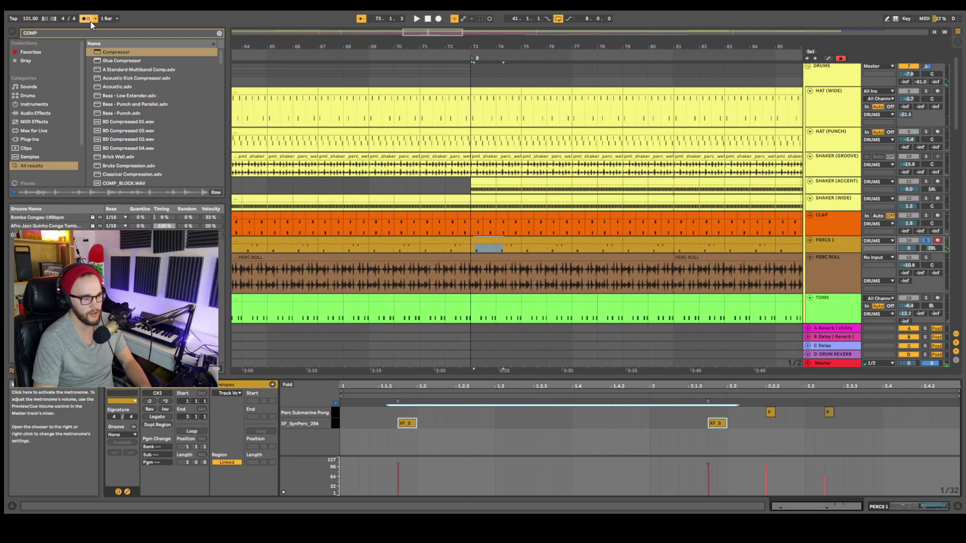
key(space)
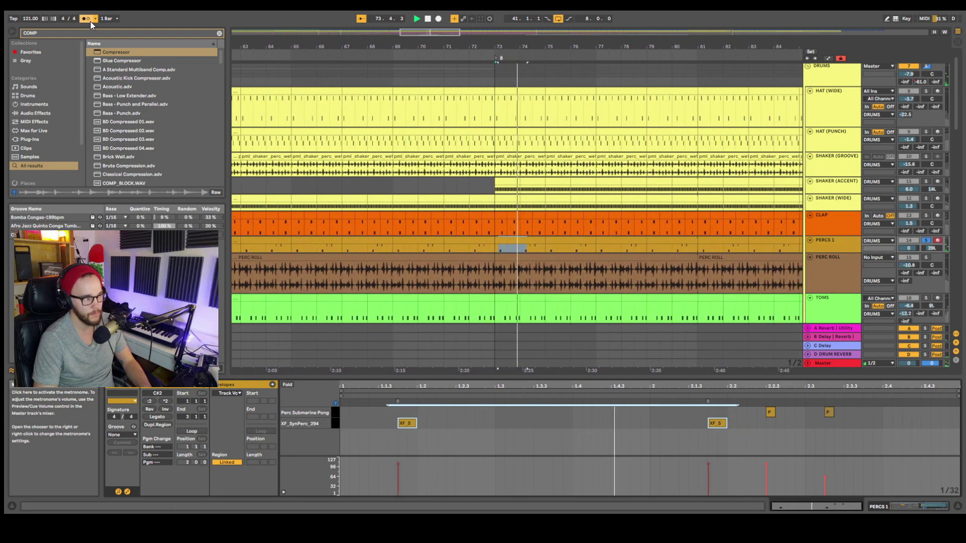
click(86, 19)
key(space)
Step: Solo the PERC ROLL track and play it from bar 73
scroll(823, 283, down, 1)
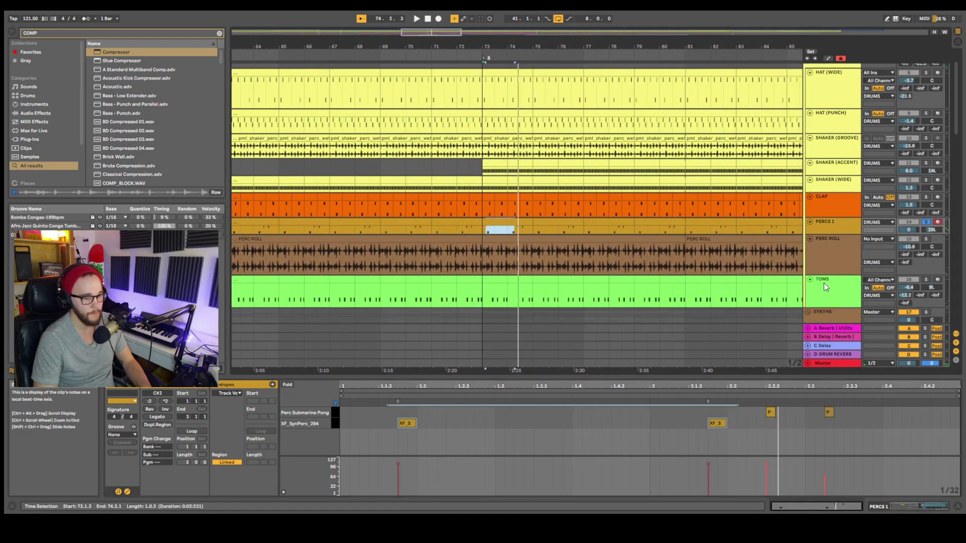
click(926, 239)
key(minus)
click(475, 255)
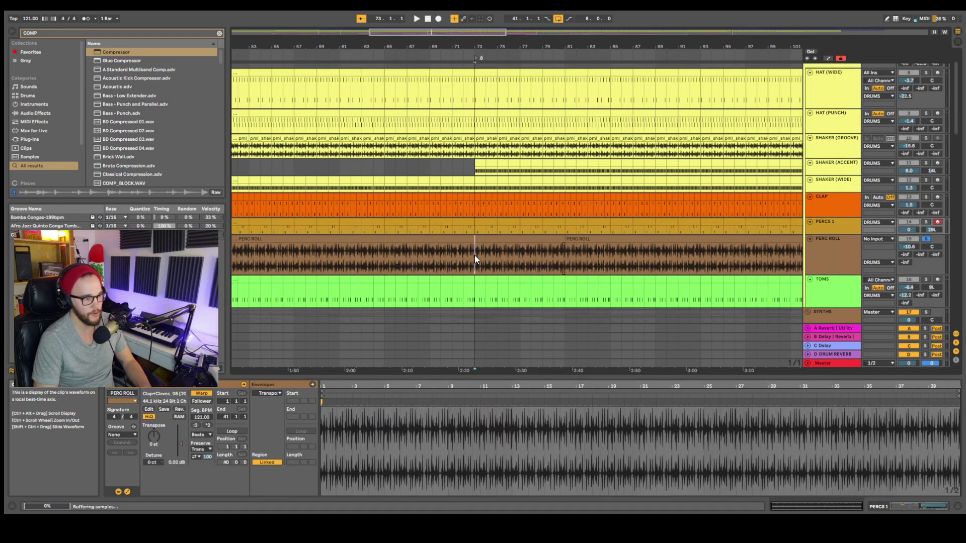
key(plus)
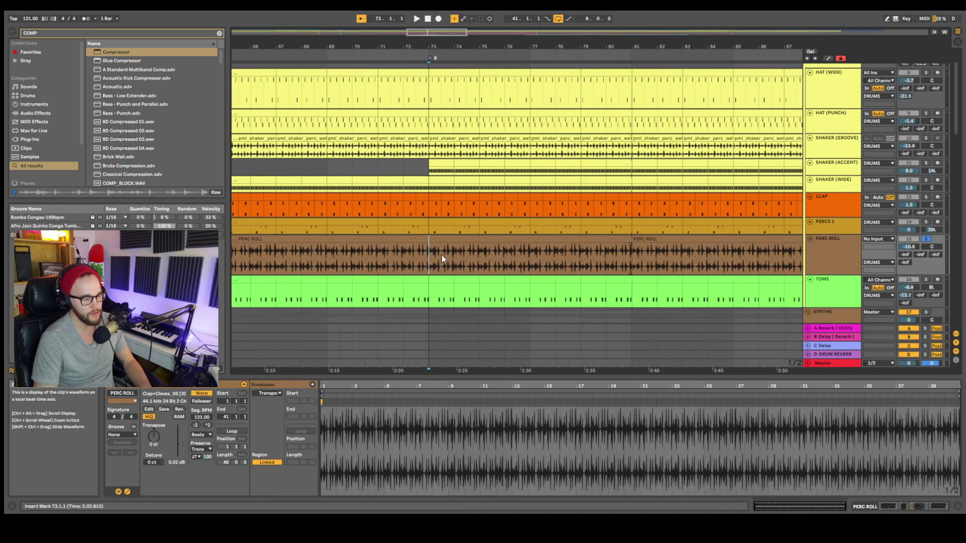
key(space)
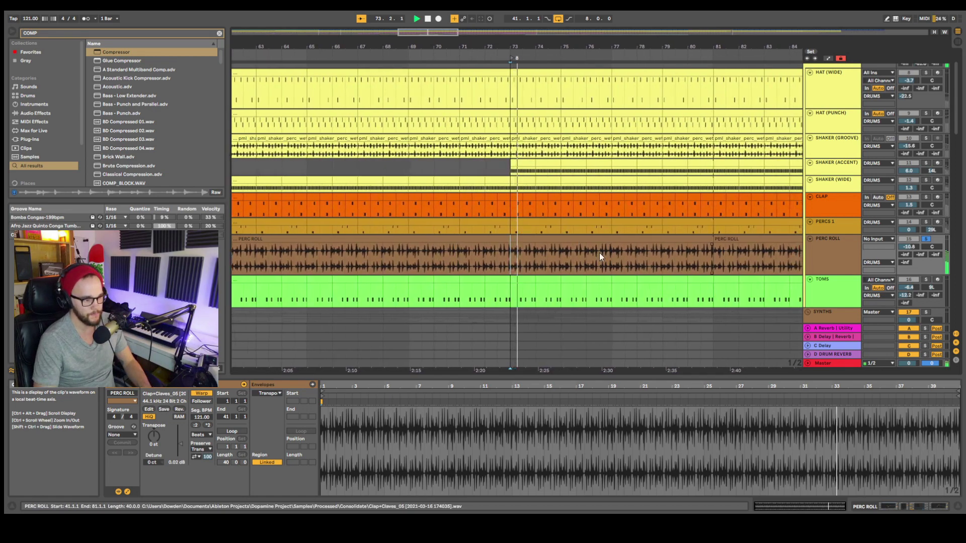
Step: Display the PERC ROLL effects chain and examine its EQ Eight, Compressor and Multiband Dynamics during playback
click(832, 249)
double_click(831, 249)
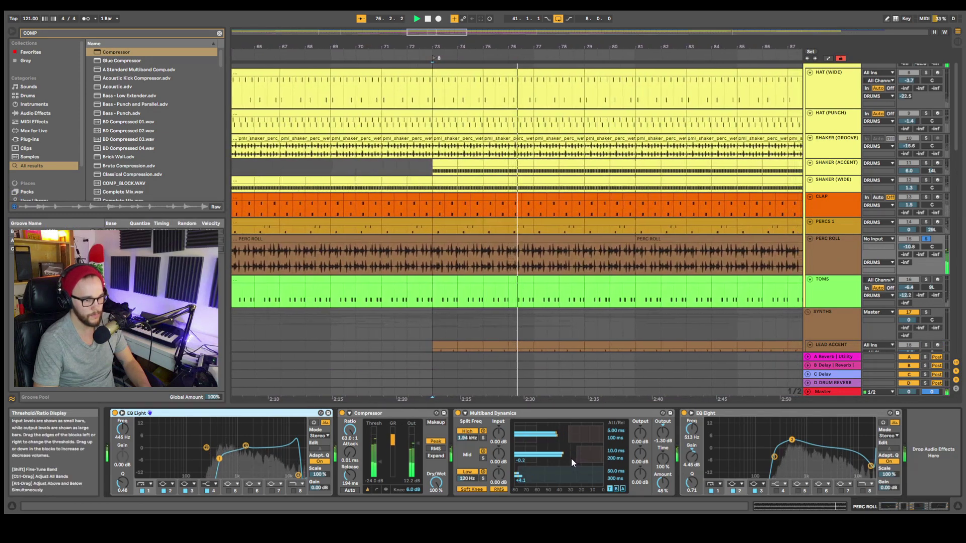
key(space)
key(minus)
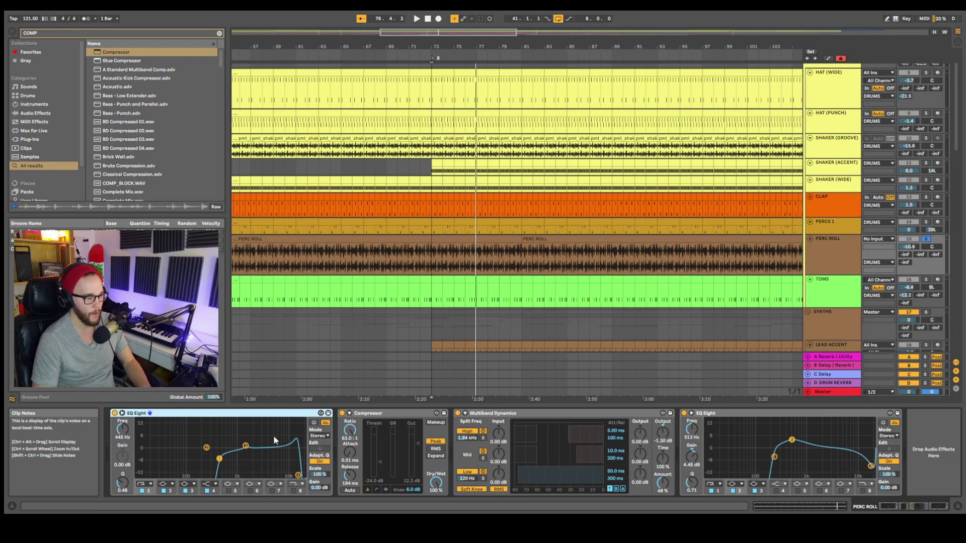
key(space)
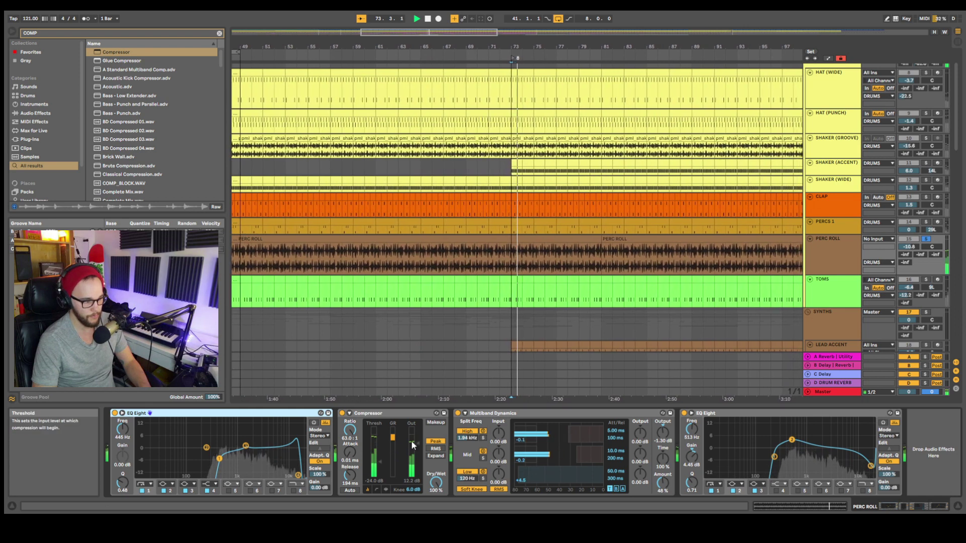
key(space)
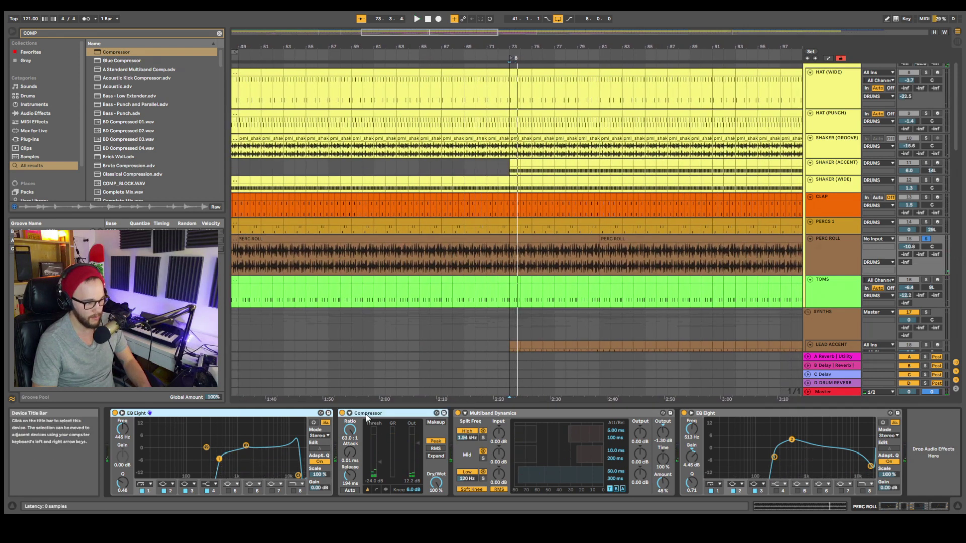
Step: Group the four PERC ROLL effects into a rack, audition the track with the rack bypassed, and restore the ungrouped, active chain
shift+click(495, 413)
shift+click(732, 415)
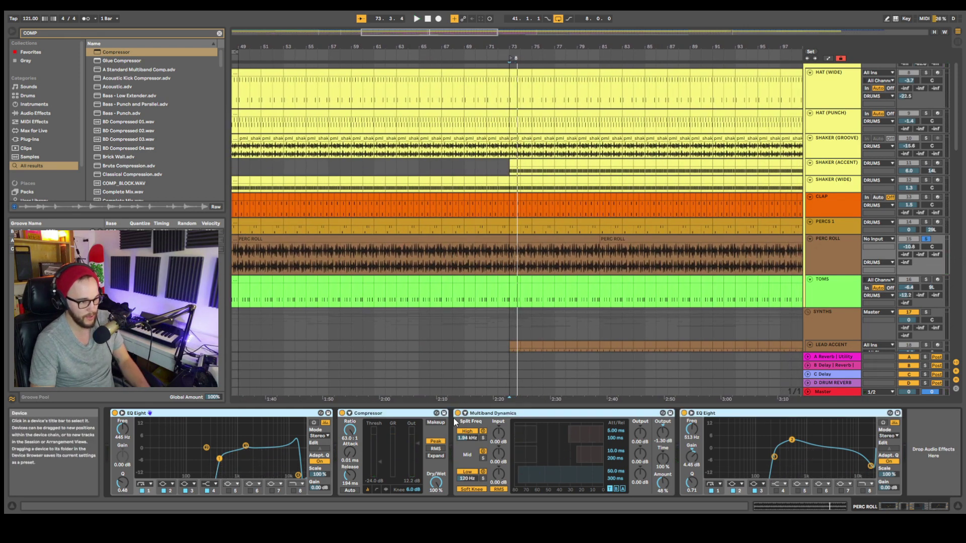
key(ctrl+g)
click(116, 416)
key(space)
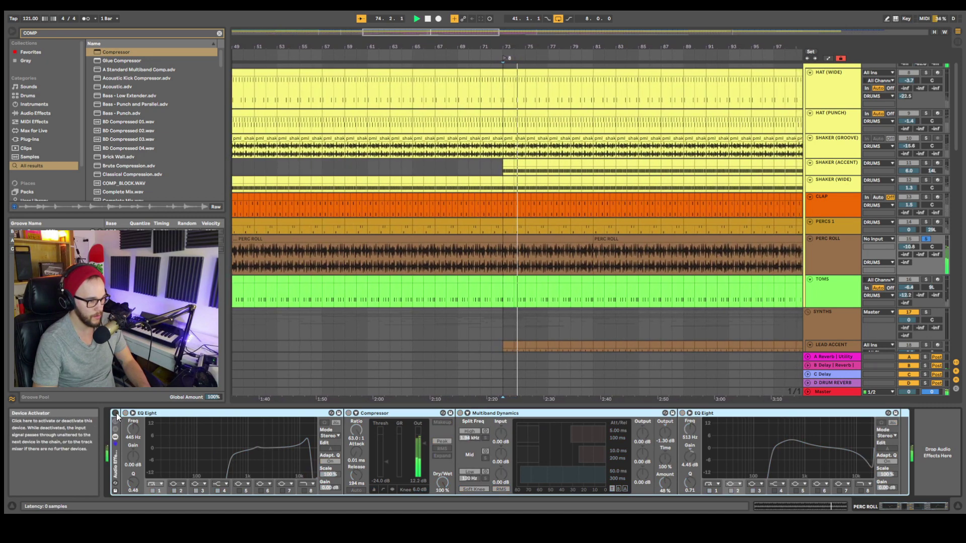
key(space)
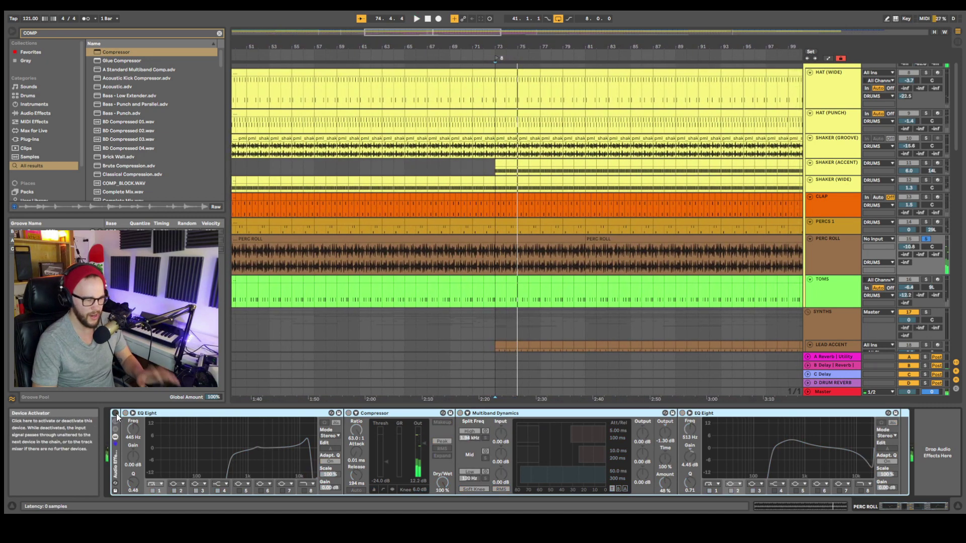
key(space)
key(space)
click(116, 413)
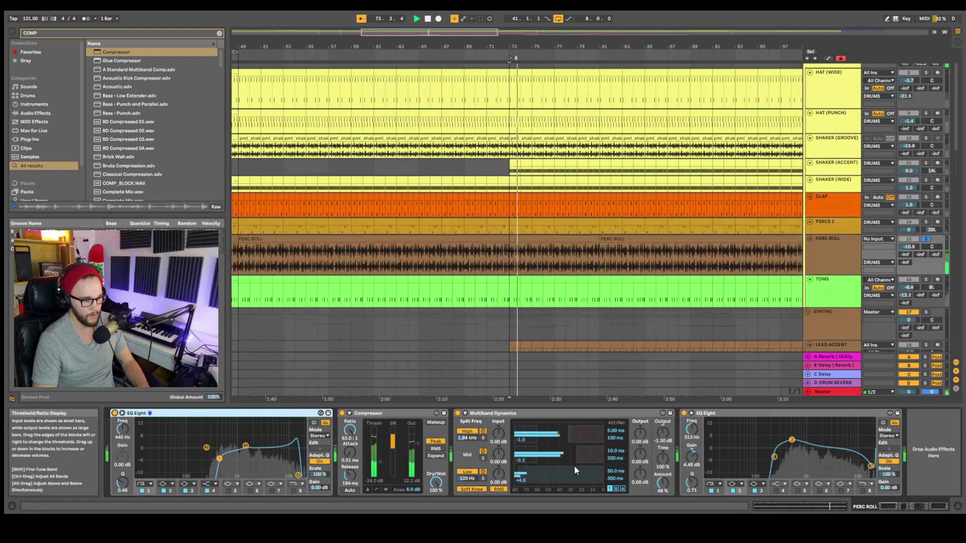
Step: Replay PERC ROLL and lower the Q of band 8, the high cut in its first EQ Eight, to 0.10
key(space)
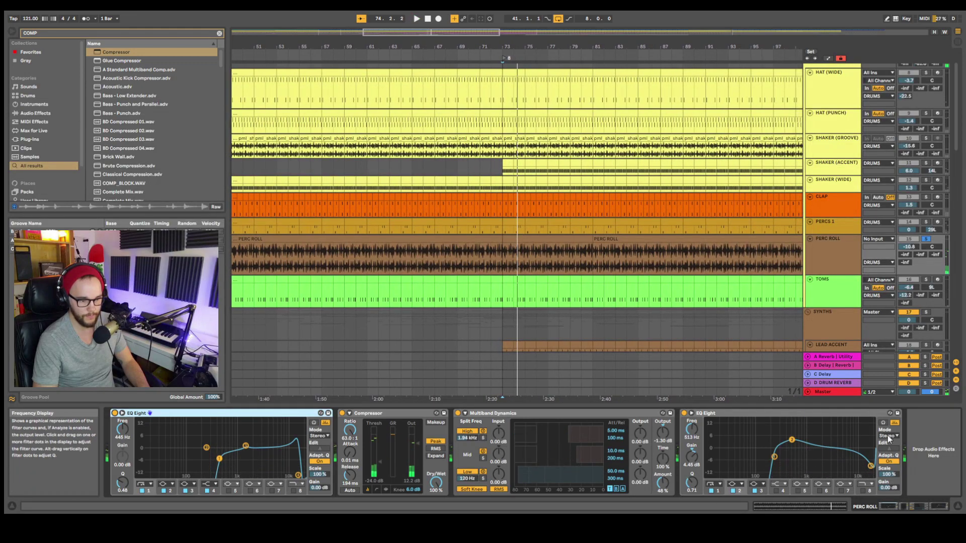
key(space)
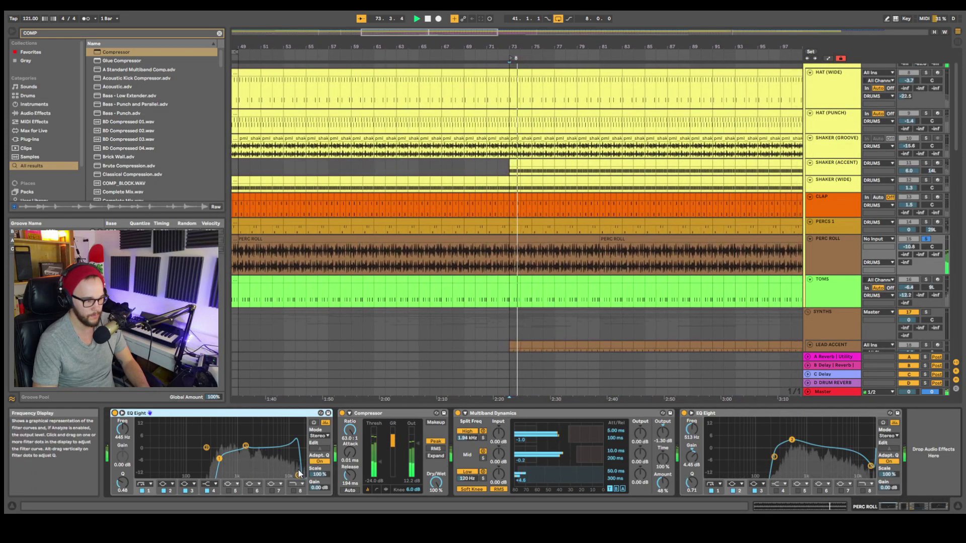
click(298, 474)
drag(122, 482, 122, 503)
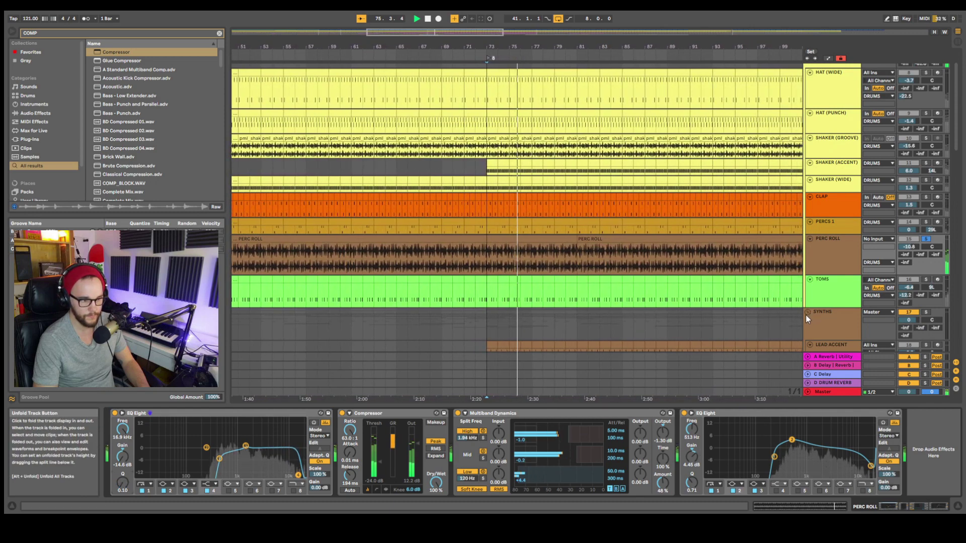
Step: Stop playback and take the PERC ROLL track out of solo
key(space)
scroll(825, 231, down, 1)
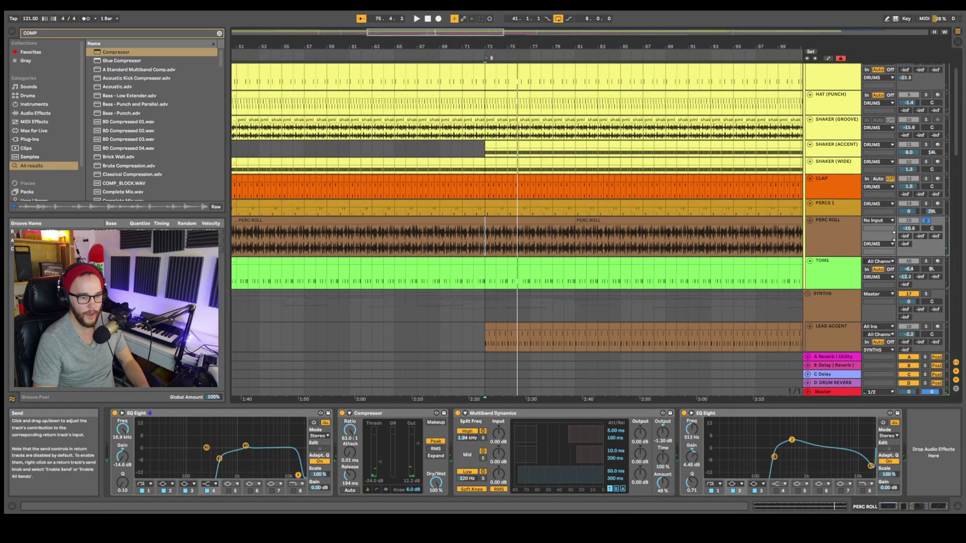
scroll(839, 222, up, 2)
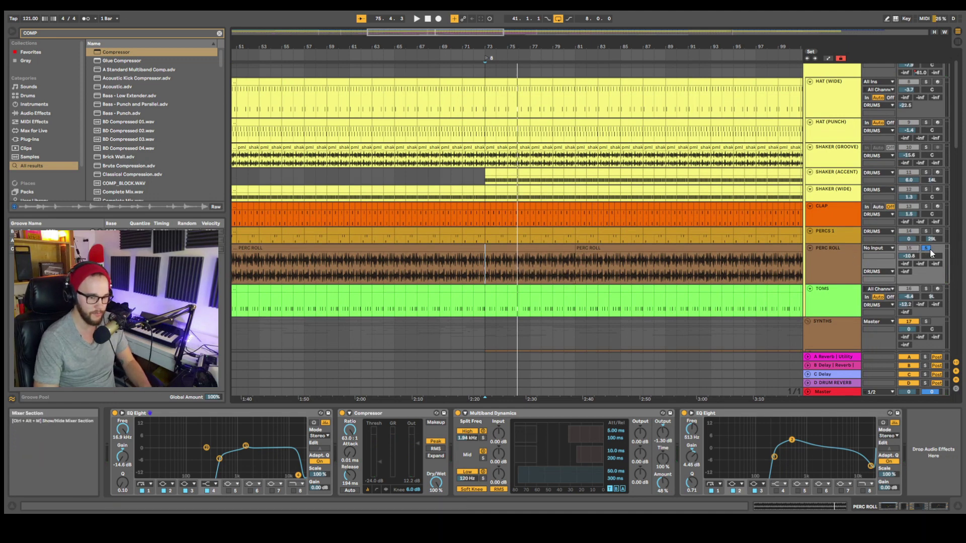
scroll(861, 239, up, 3)
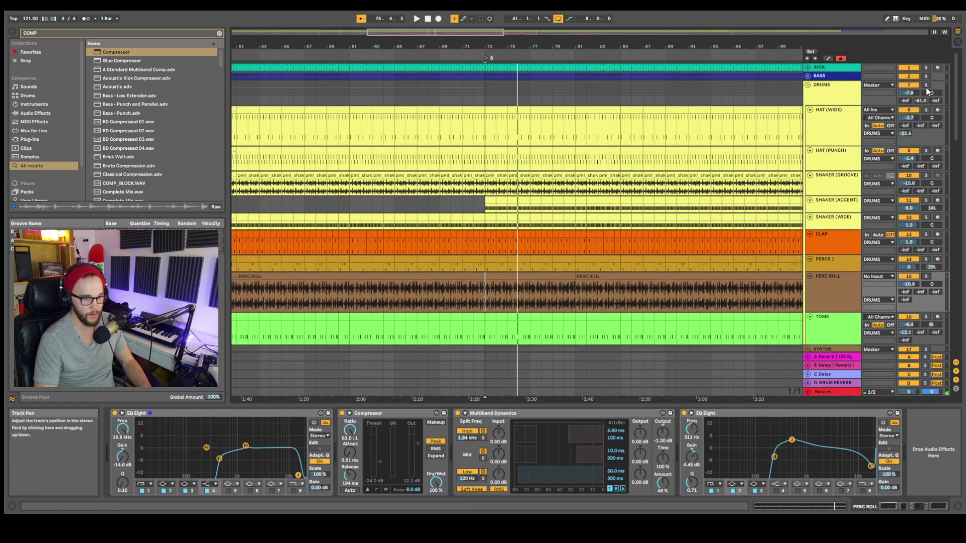
scroll(905, 231, down, 5)
Step: Deactivate the PERC ROLL track and audition the mix without it from bar 73
click(907, 230)
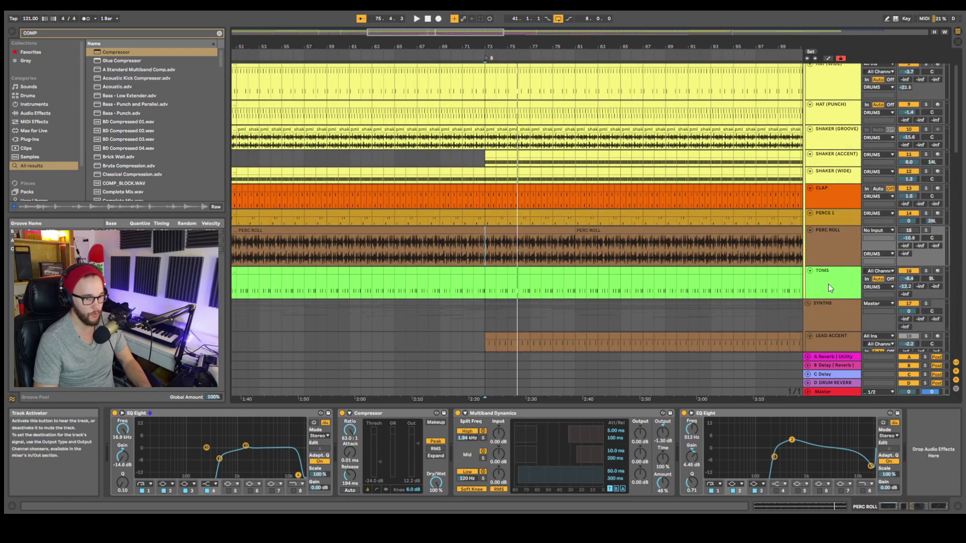
key(space)
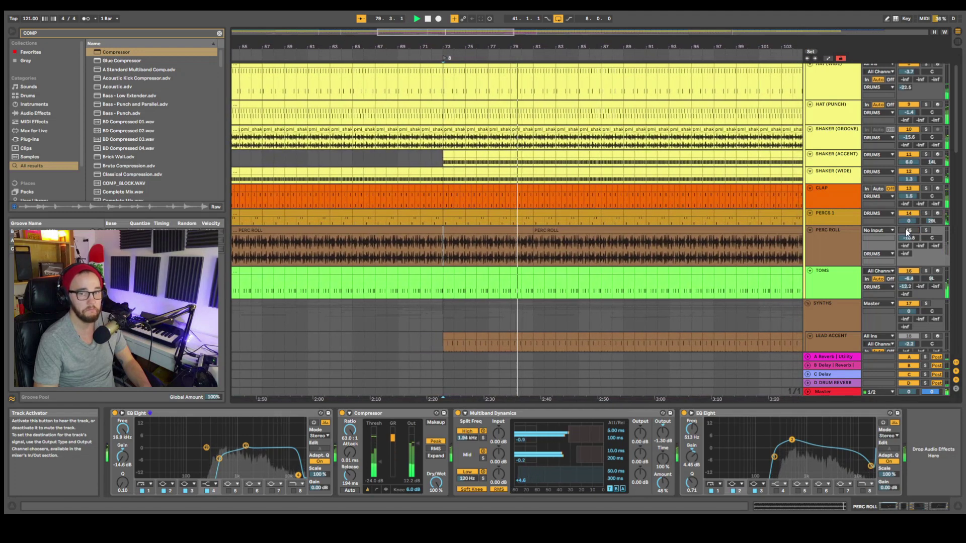
click(832, 250)
key(space)
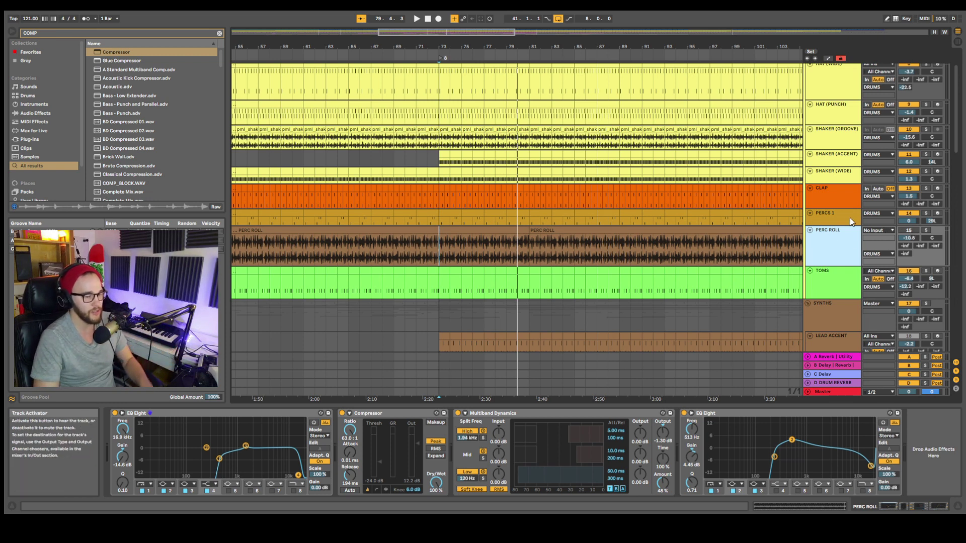
key(space)
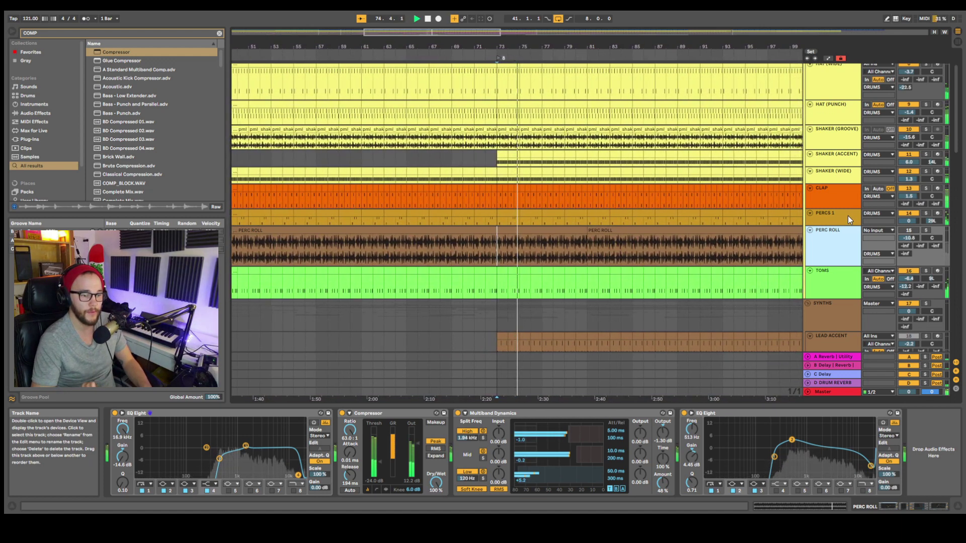
key(space)
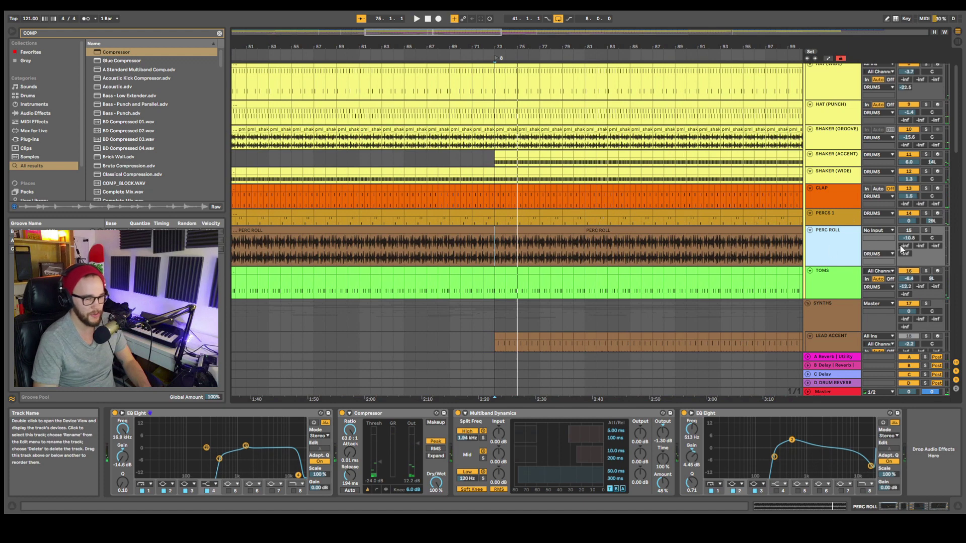
Step: Reactivate PERC ROLL and replay the mix from bar 73 for comparison
click(909, 231)
key(space)
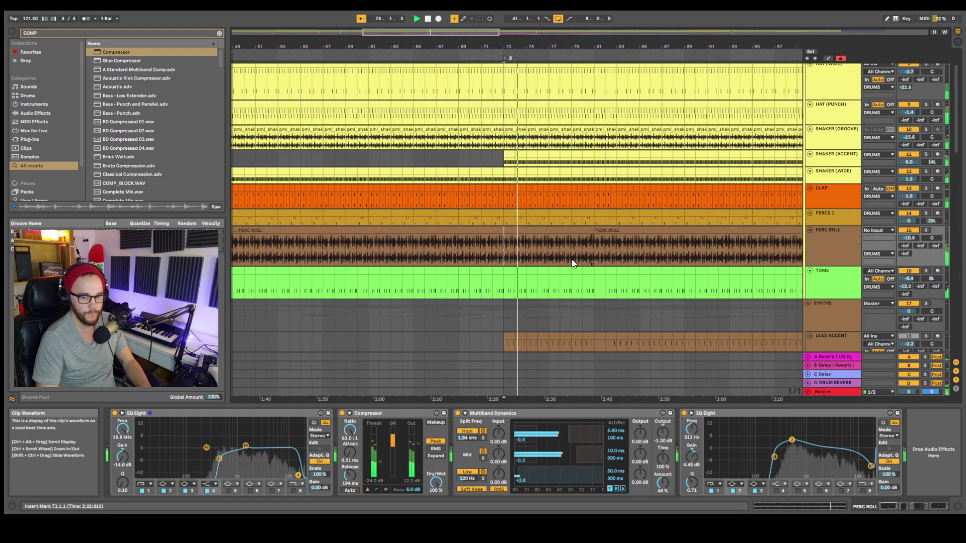
key(space)
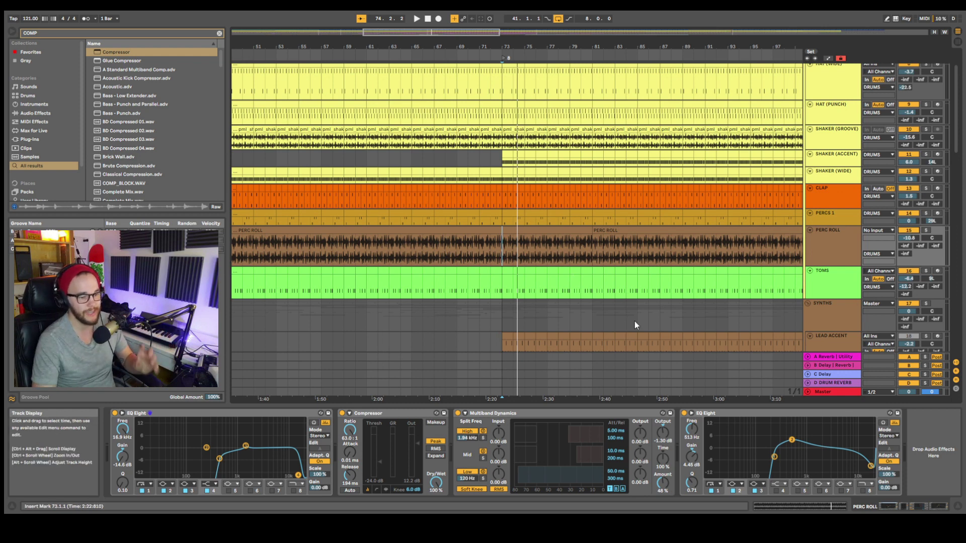
Step: Solo the TOMS track, display its Drum Rack chain, and play it from bar 73
scroll(651, 267, down, 1)
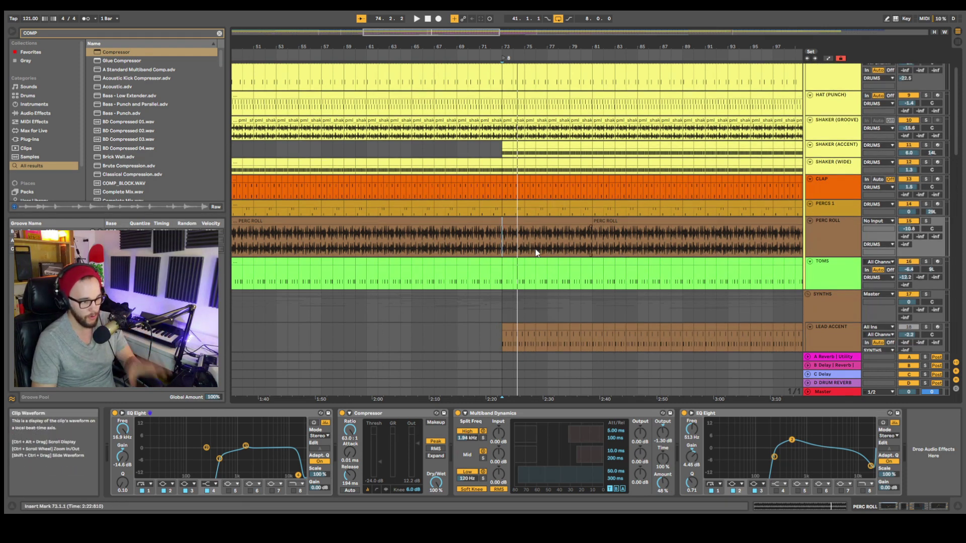
scroll(604, 254, down, 1)
ctrl+scroll(599, 249, down, 3)
scroll(428, 247, left, 5)
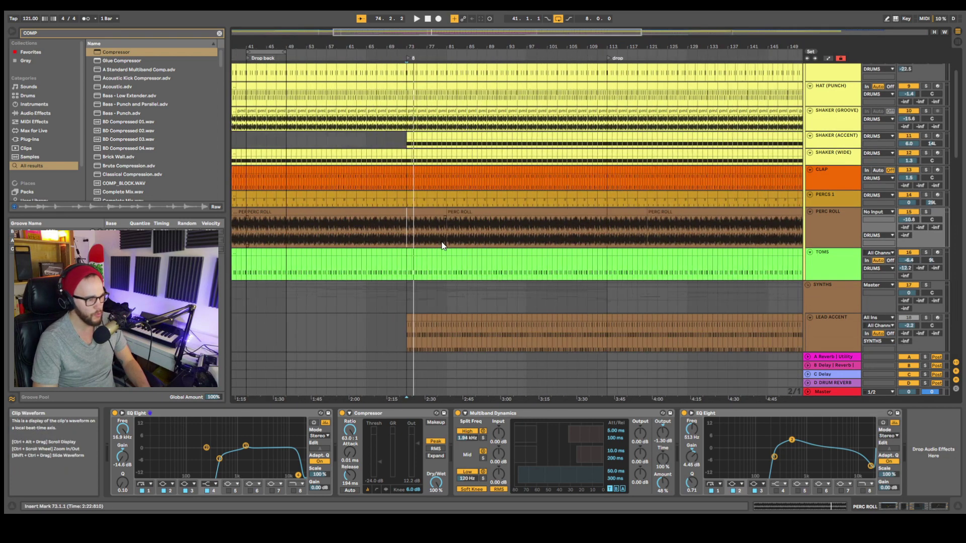
scroll(483, 239, down, 1)
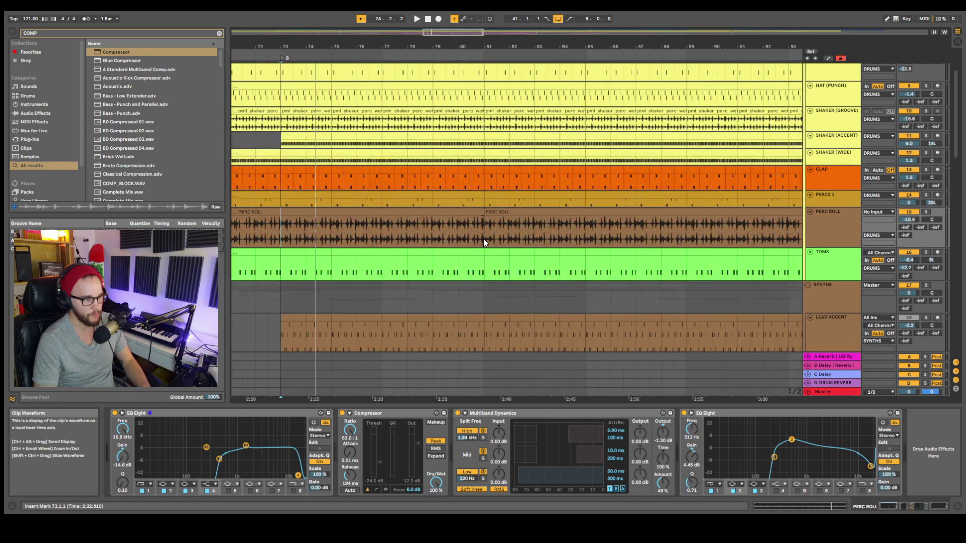
ctrl+scroll(481, 239, up, 3)
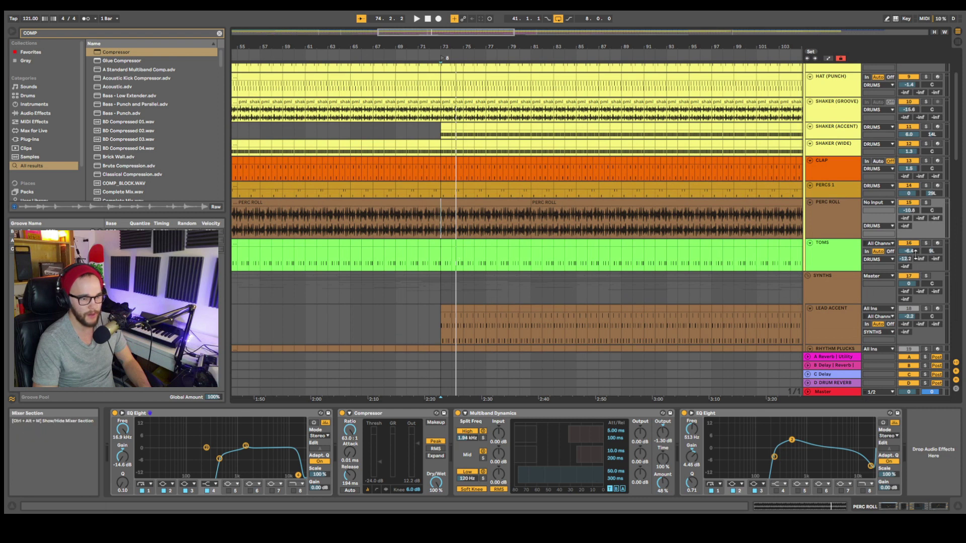
click(926, 243)
key(space)
click(445, 262)
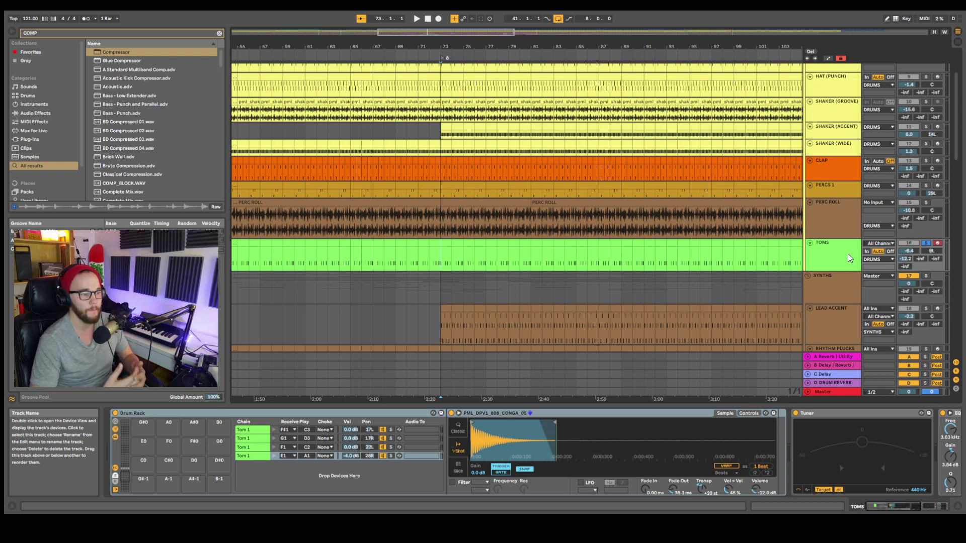
key(space)
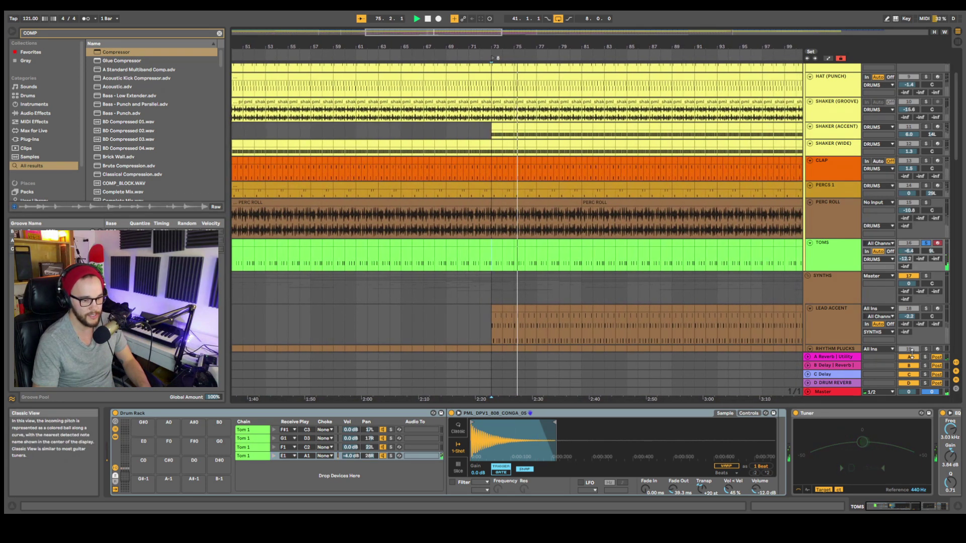
key(space)
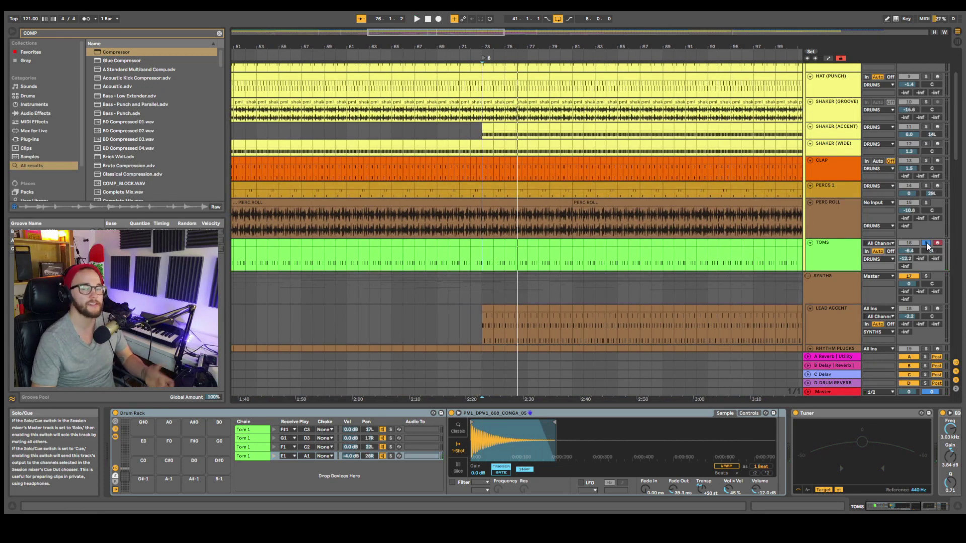
Step: Unsolo TOMS, solo the KICK, BASS and DRUMS tracks together, and play them from bar 73
click(925, 243)
key(space)
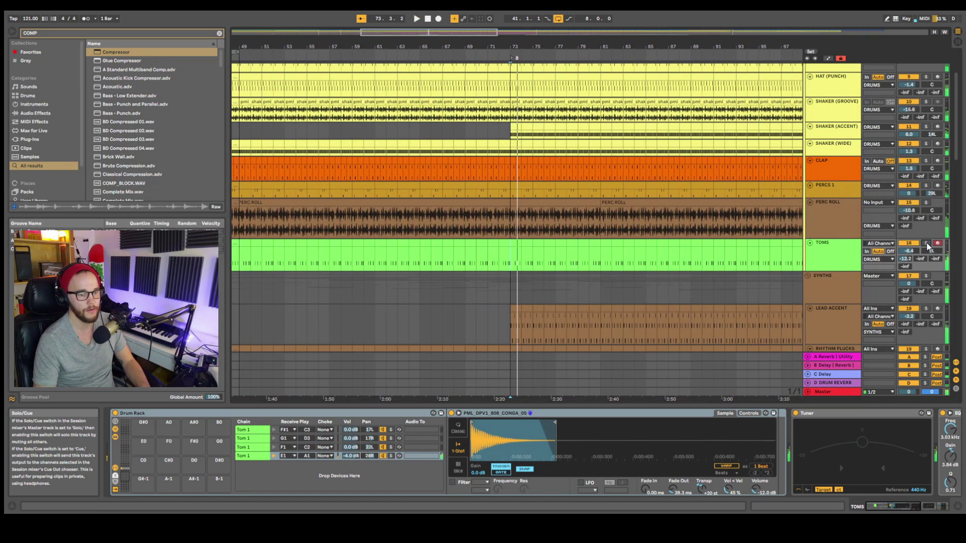
scroll(820, 242, up, 3)
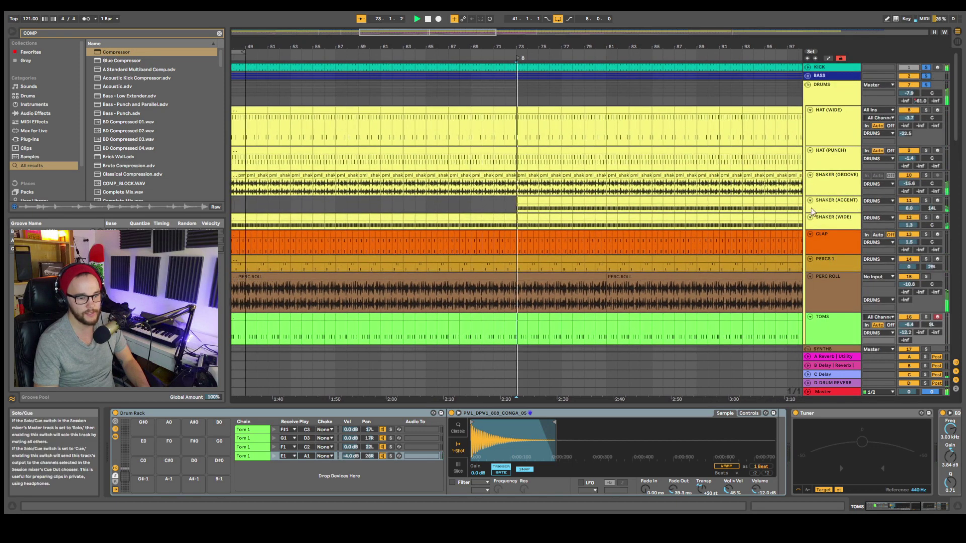
Step: Set the TOMS track volume to -3.2 dB while the soloed kick, bass and drums play
scroll(820, 211, down, 3)
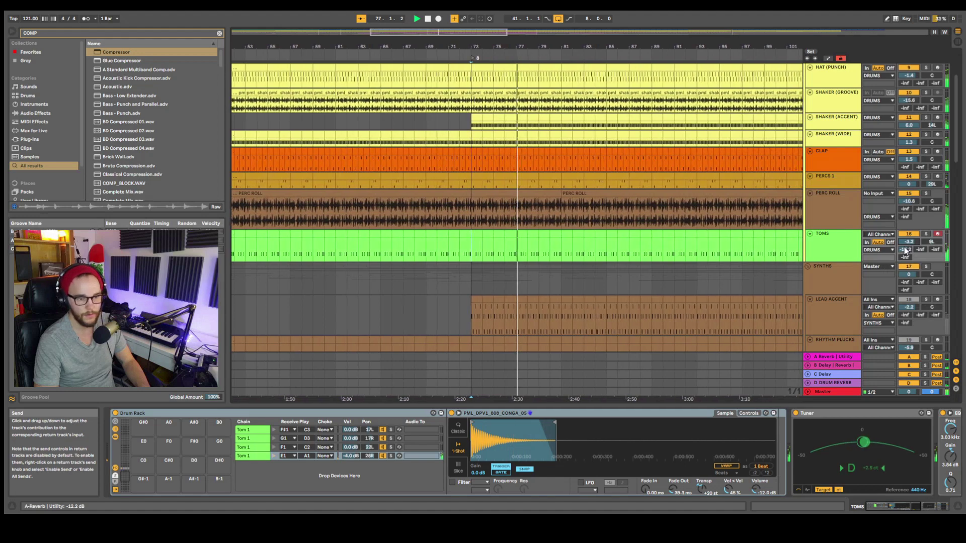
scroll(958, 156, up, 3)
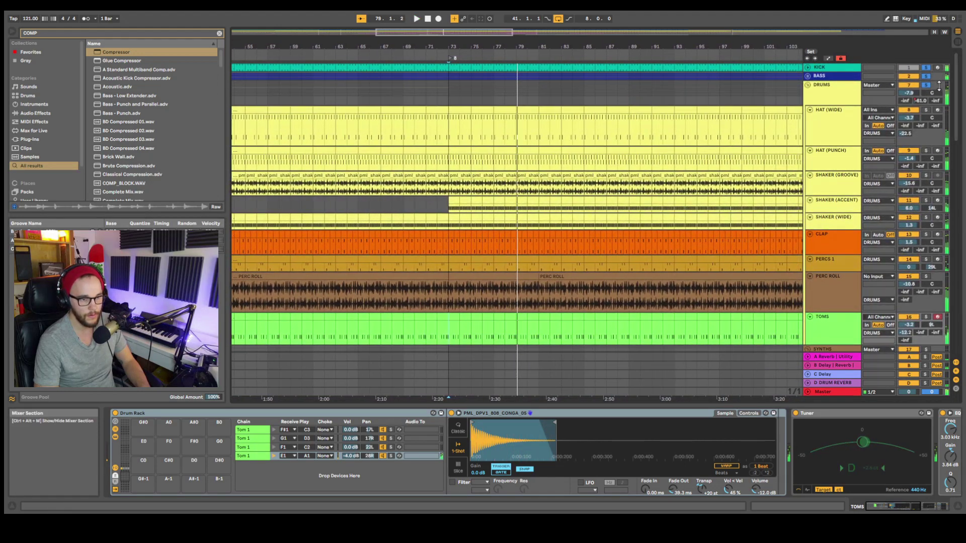
key(space)
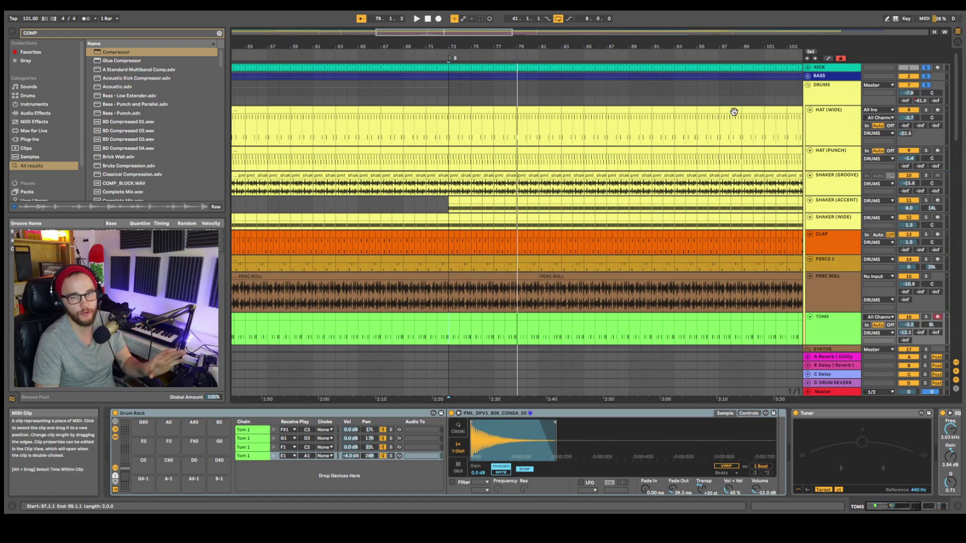
Step: Display the DRUMS group effects, play from bar 54 with BASS unsoloed, and compare KICK alone with KICK plus DRUMS
click(830, 92)
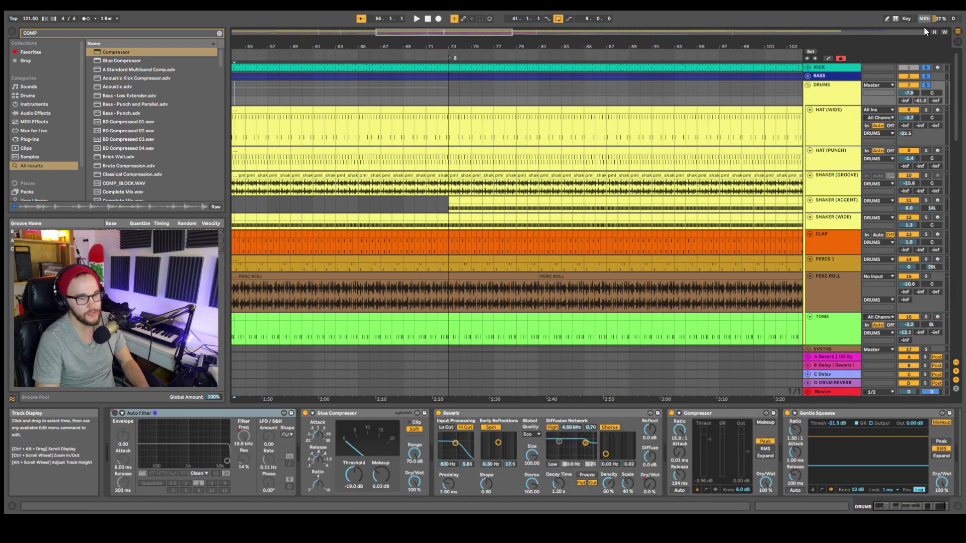
key(space)
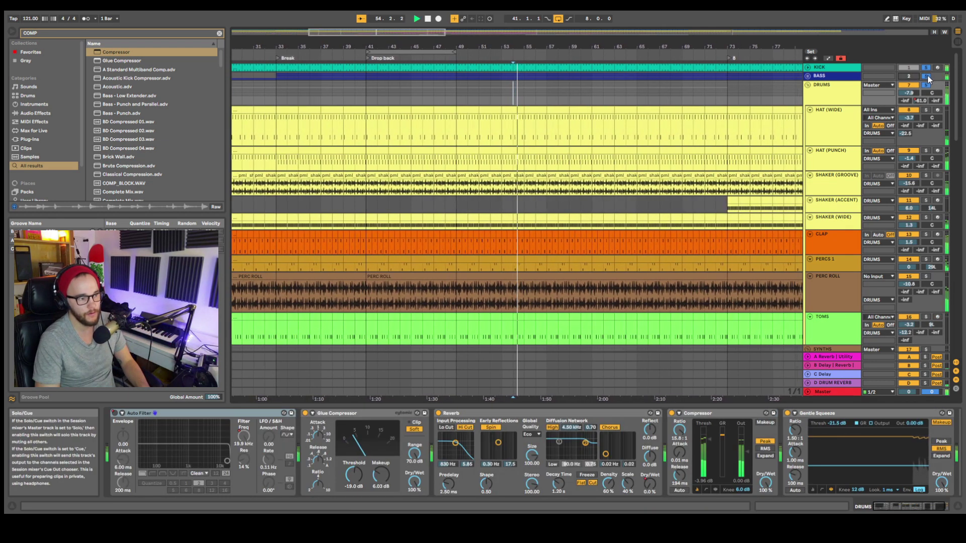
click(918, 77)
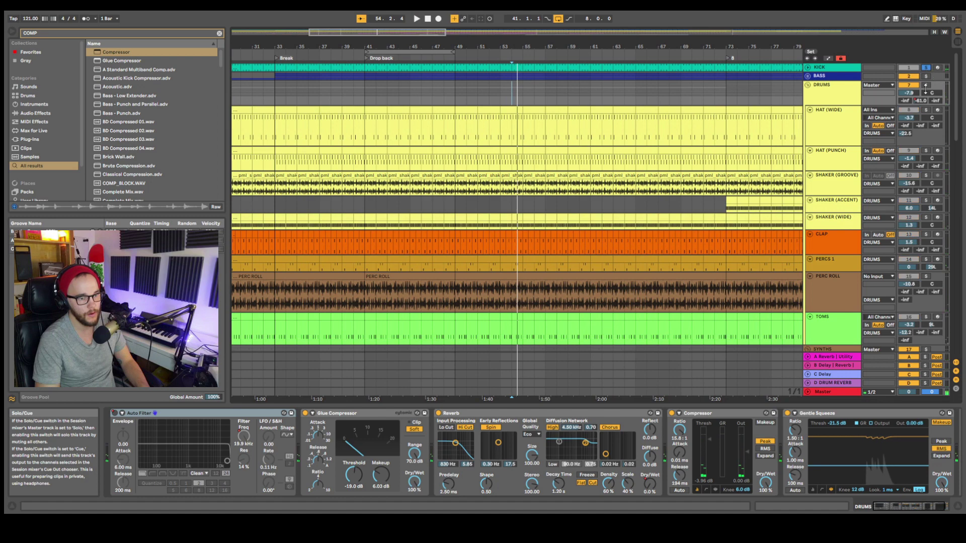
click(926, 86)
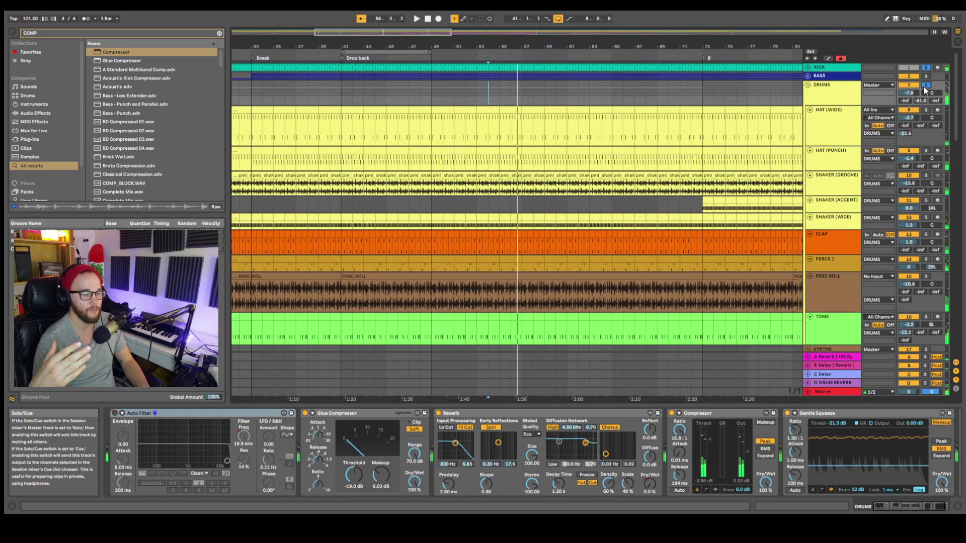
Step: Replay KICK and DRUMS from bar 54, and solo the SYNTHS group in their place
scroll(520, 215, down, 5)
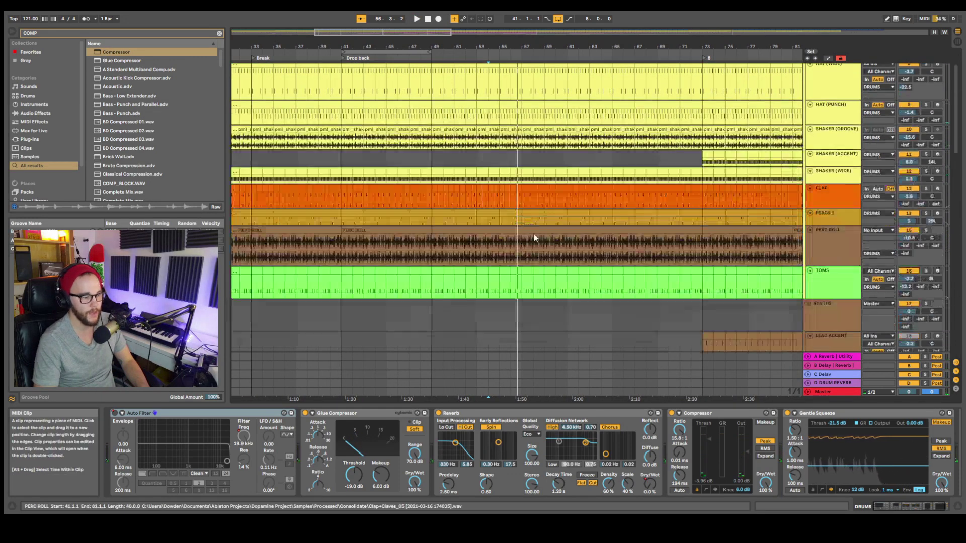
scroll(722, 252, up, 5)
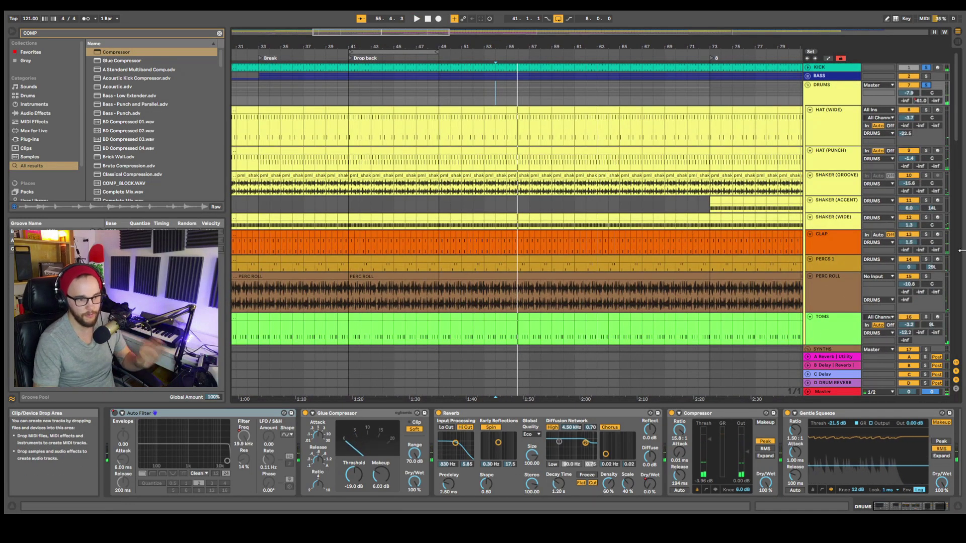
scroll(952, 133, down, 2)
key(minus)
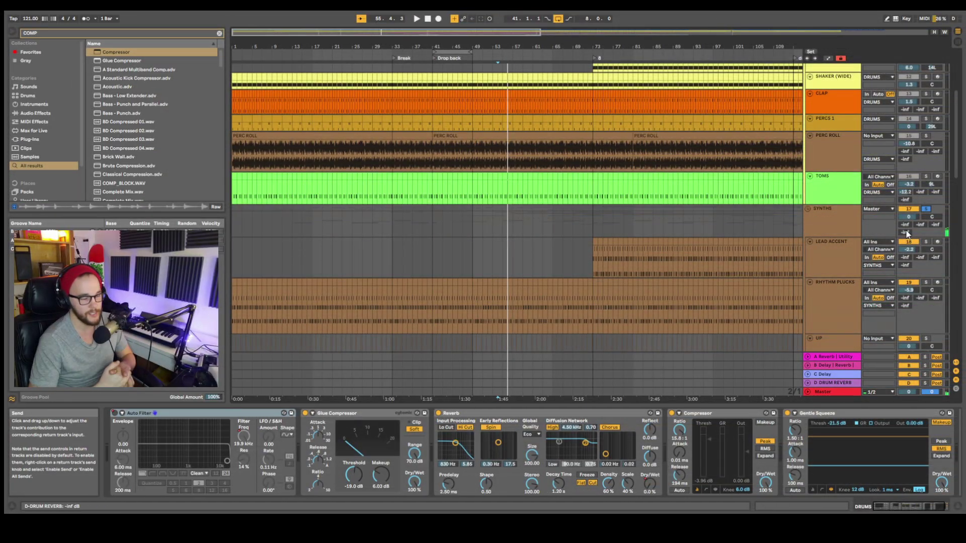
Step: Examine the SYNTHS group's tracks across the arrangement, from LEAD ACCENT and RHYTHM PLUCKS to the pads
scroll(569, 268, down, 10)
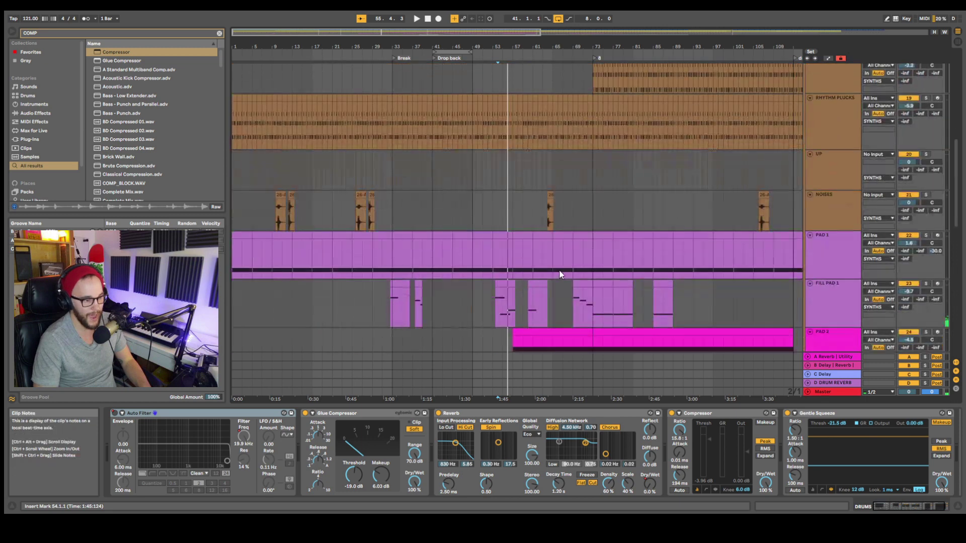
scroll(560, 275, down, 5)
key(minus)
scroll(546, 276, up, 8)
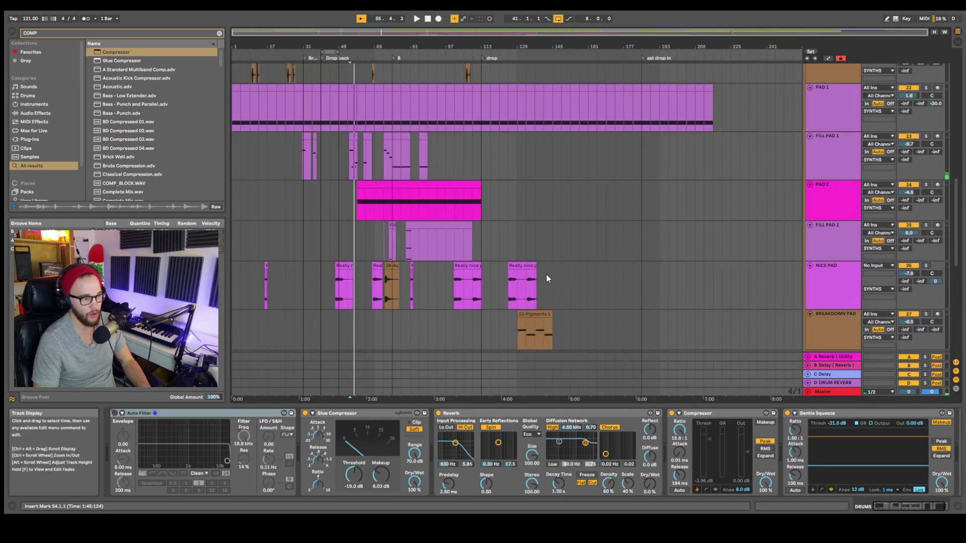
scroll(493, 258, up, 4)
scroll(486, 253, down, 4)
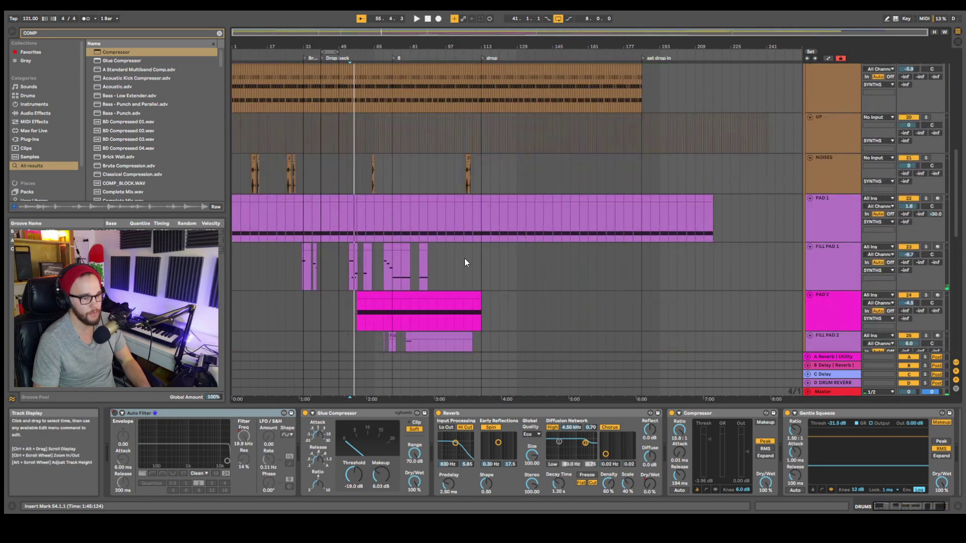
scroll(464, 258, up, 3)
scroll(962, 196, up, 3)
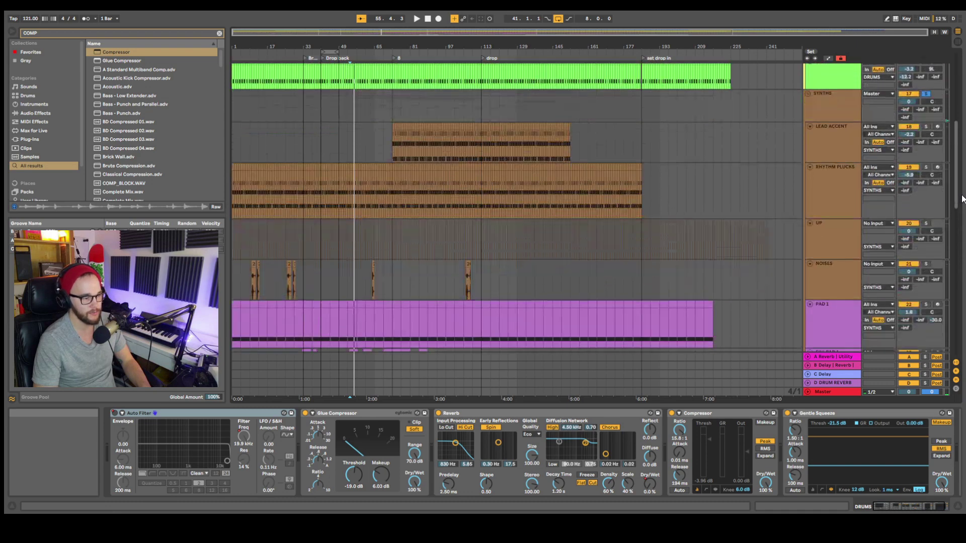
scroll(961, 194, up, 1)
key(plus)
key(plus)
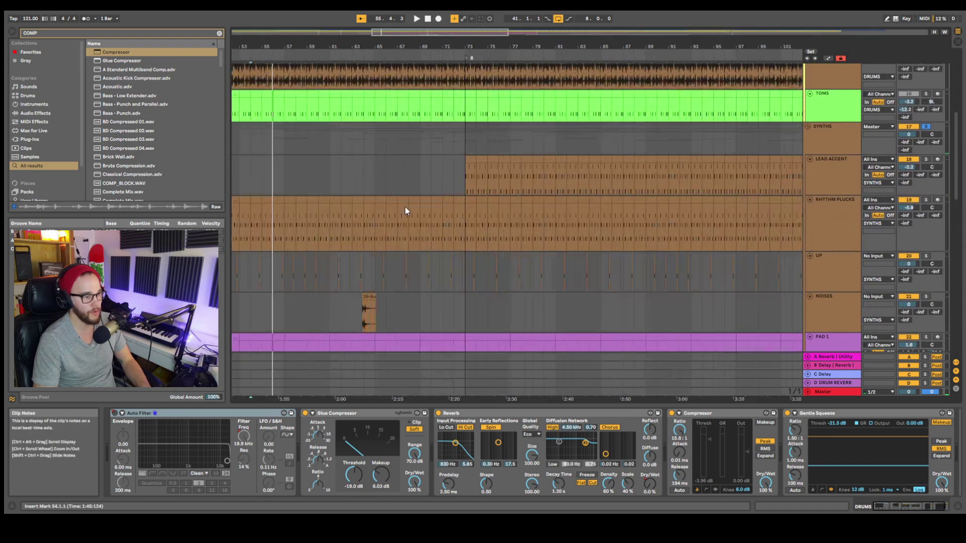
key(minus)
key(minus)
key(minus)
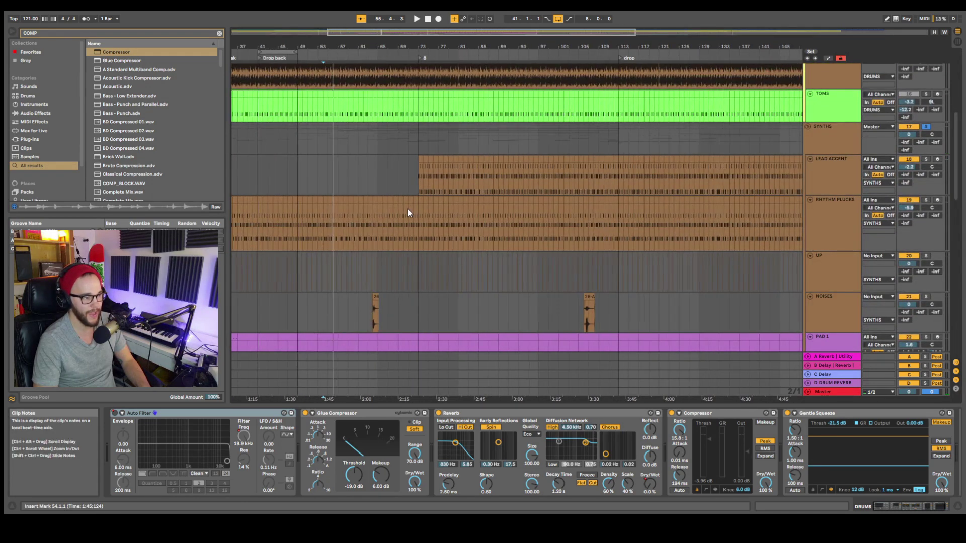
Step: Play the RHYTHM PLUCKS track soloed from bar 1, and compare it with the full mix from the same point
key(minus)
key(minus)
click(358, 176)
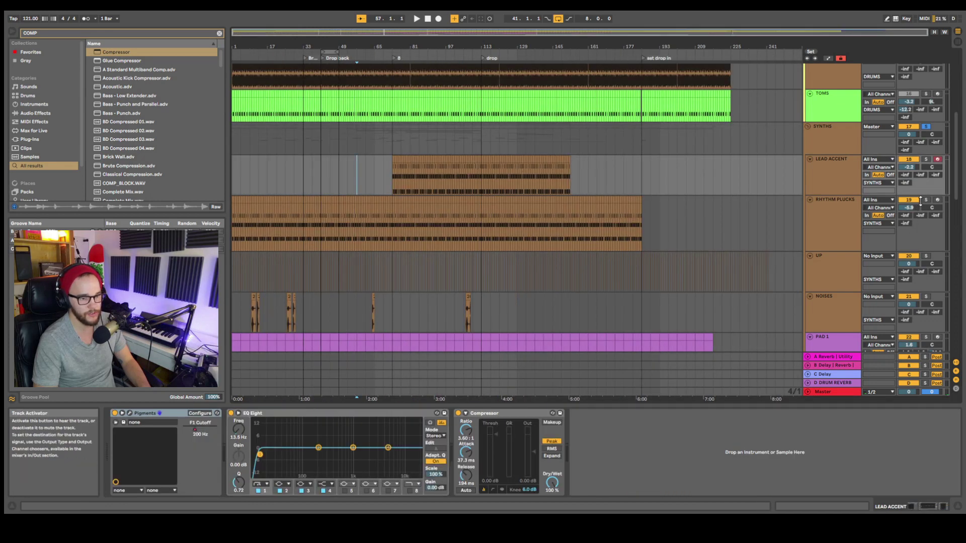
click(234, 184)
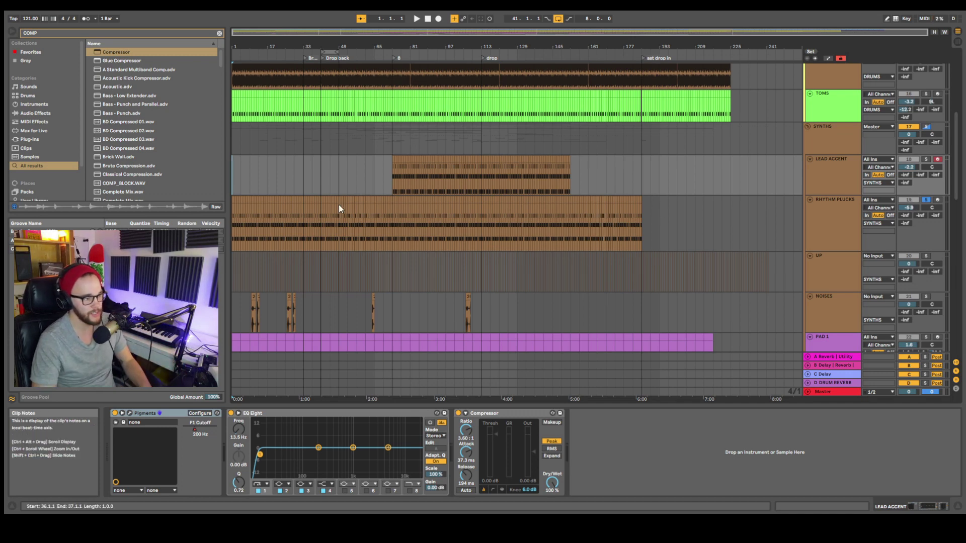
click(829, 215)
key(space)
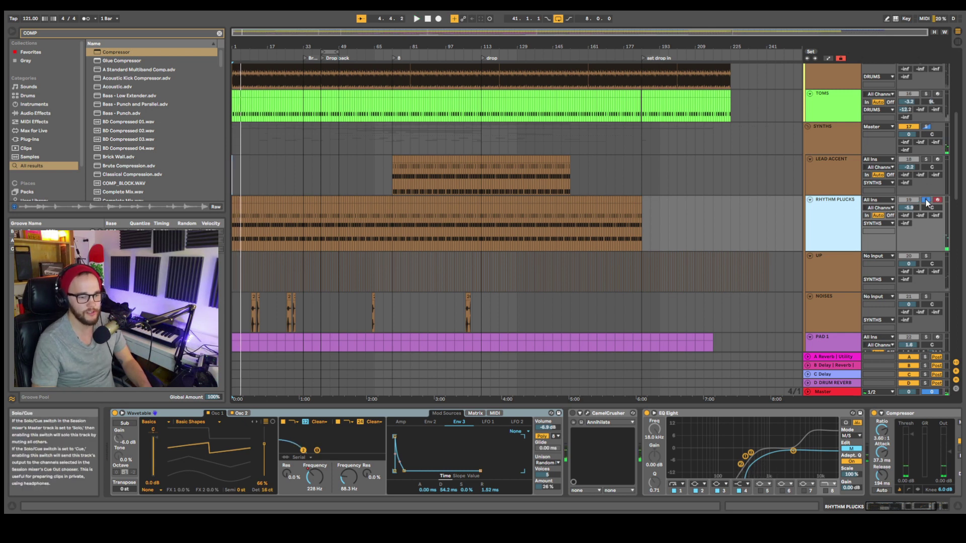
click(926, 201)
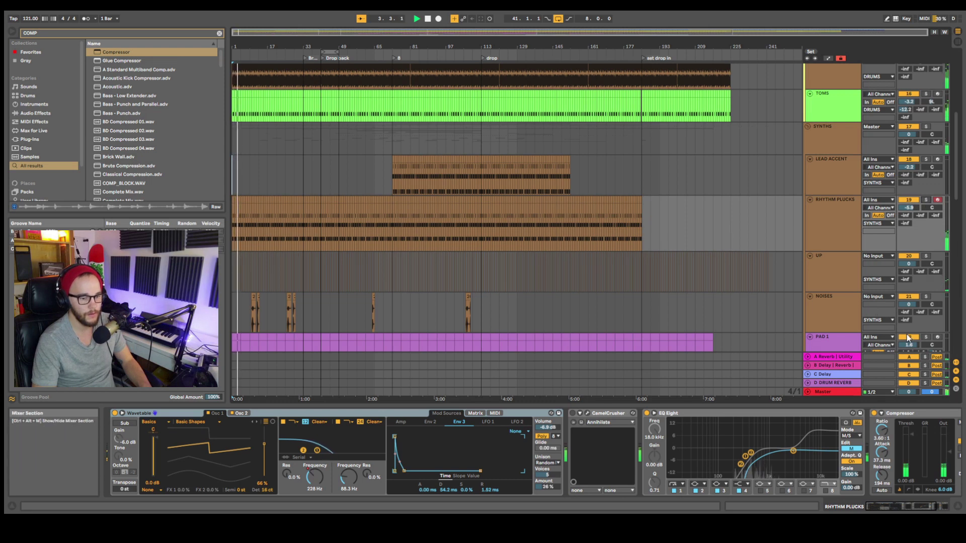
key(space)
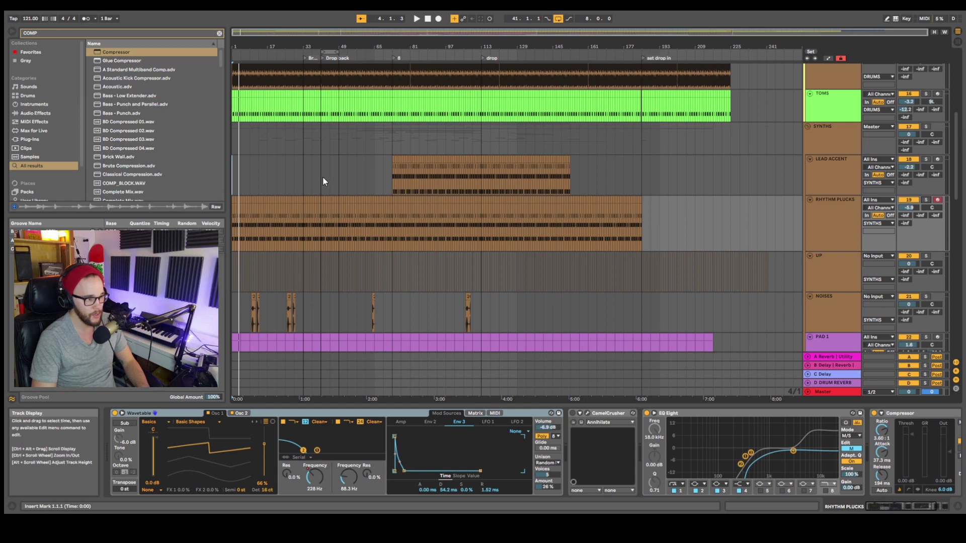
Step: Show the automation lanes and play from bar 33, soloing RHYTHM PLUCKS briefly to hear its Filter 1 Frequency automation
key(a)
click(303, 216)
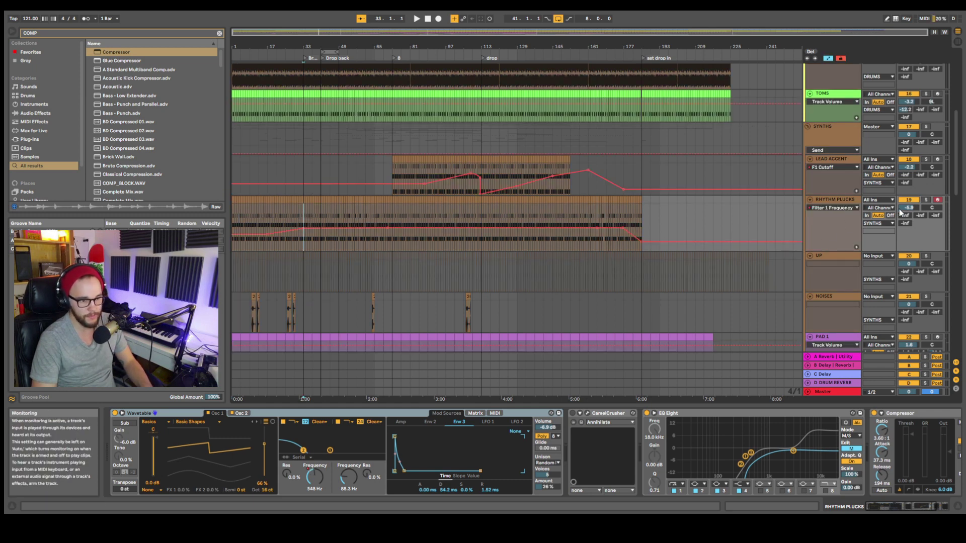
key(space)
click(926, 200)
click(925, 200)
key(space)
Step: Open the RHYTHM PLUCKS MIDI clip at bar 32 and enlarge the note editor to show its pattern
scroll(320, 208, up, 3)
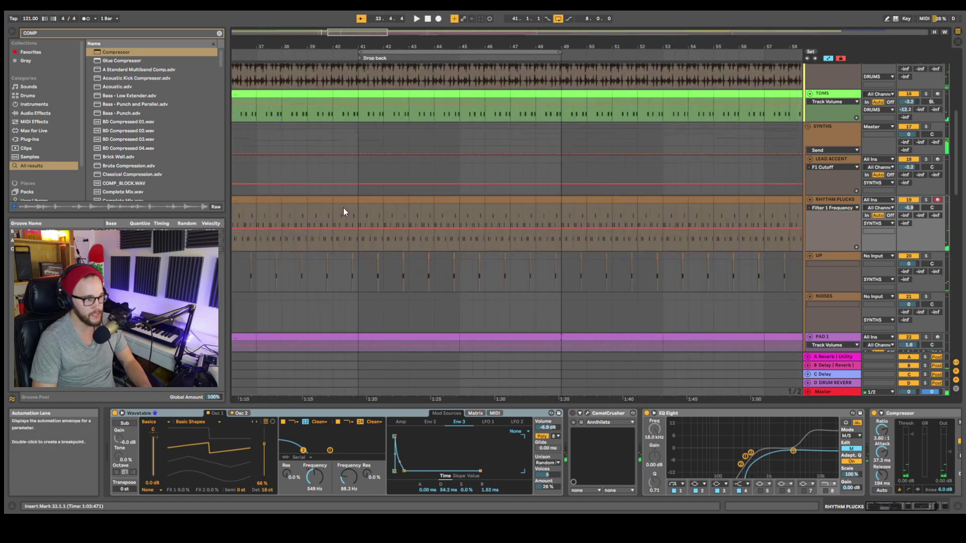
scroll(344, 208, left, 6)
click(432, 202)
double_click(434, 202)
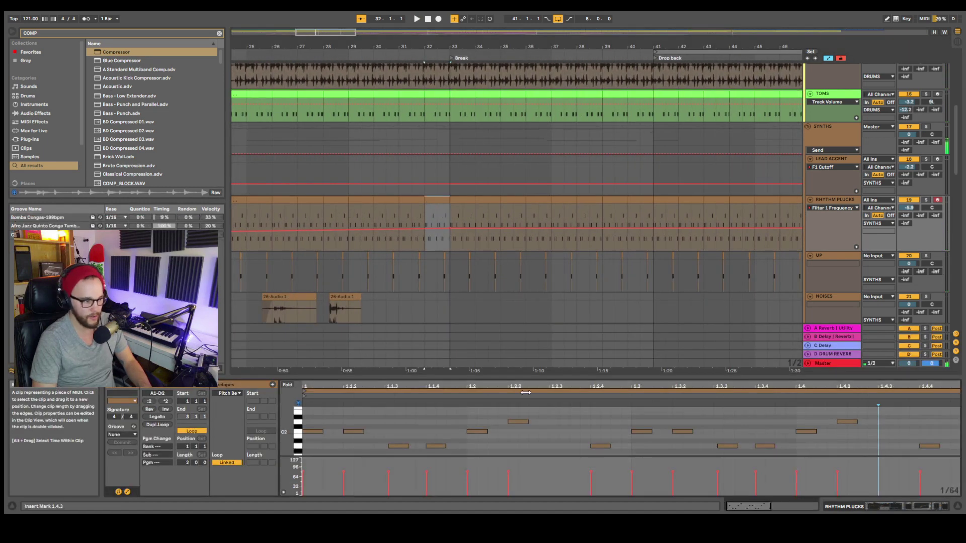
drag(516, 404, 516, 252)
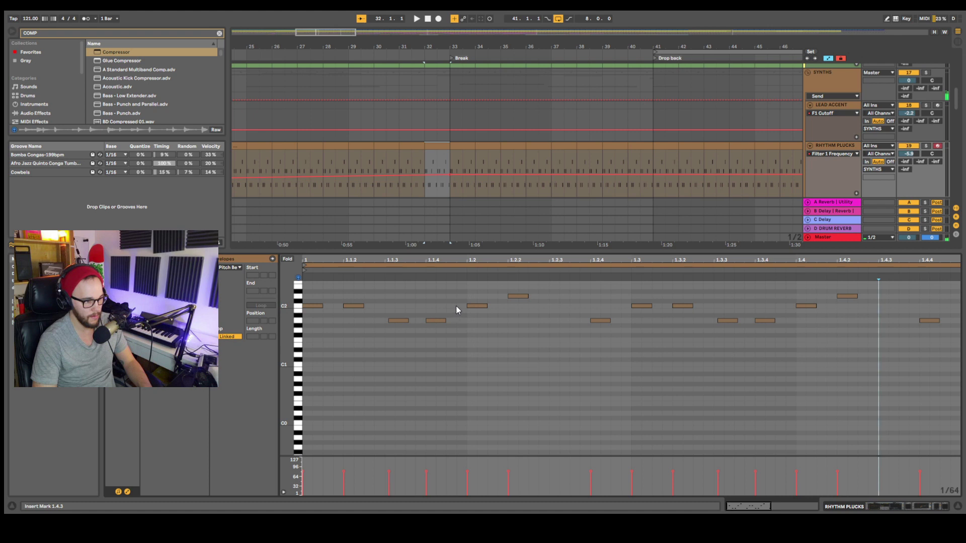
Step: Solo the RHYTHM PLUCKS track and play it back through the Break to about bar 34
click(926, 146)
key(space)
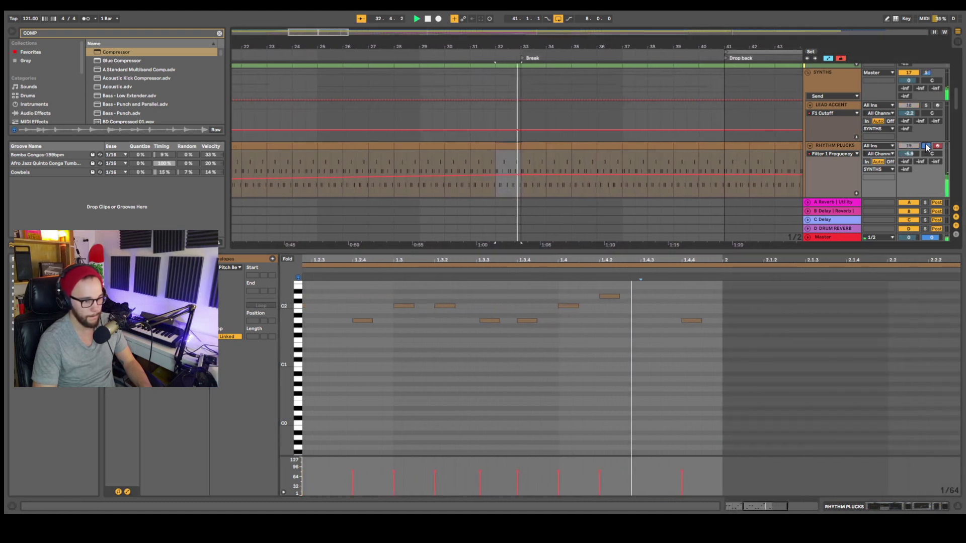
click(536, 150)
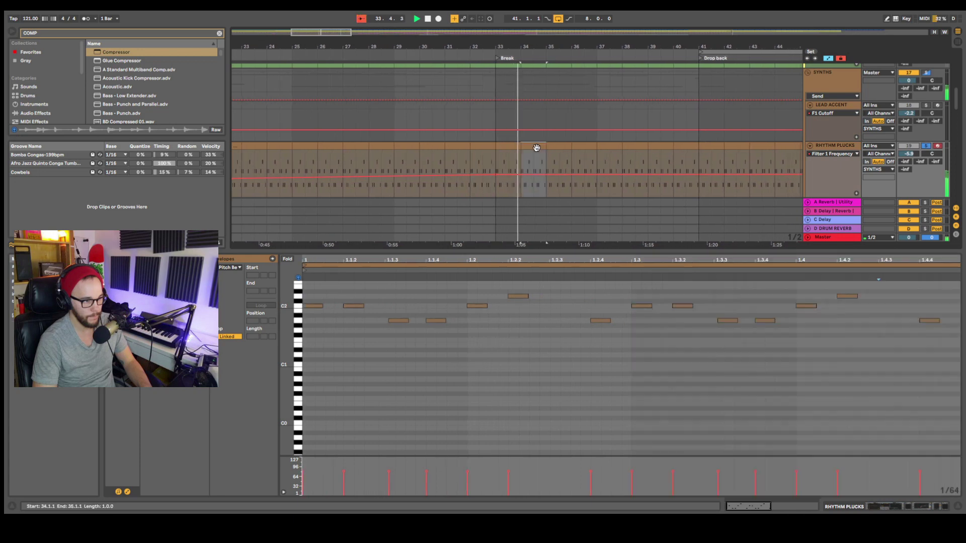
key(space)
Step: Show the RHYTHM PLUCKS device chain and examine Wavetable's modulation matrix and its Env 2 envelope
key(shift+Tab)
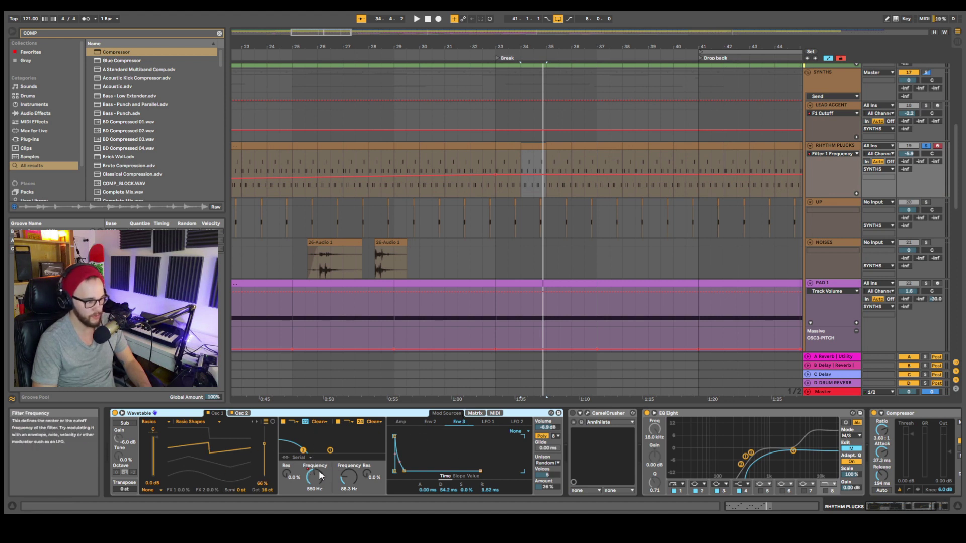
click(475, 413)
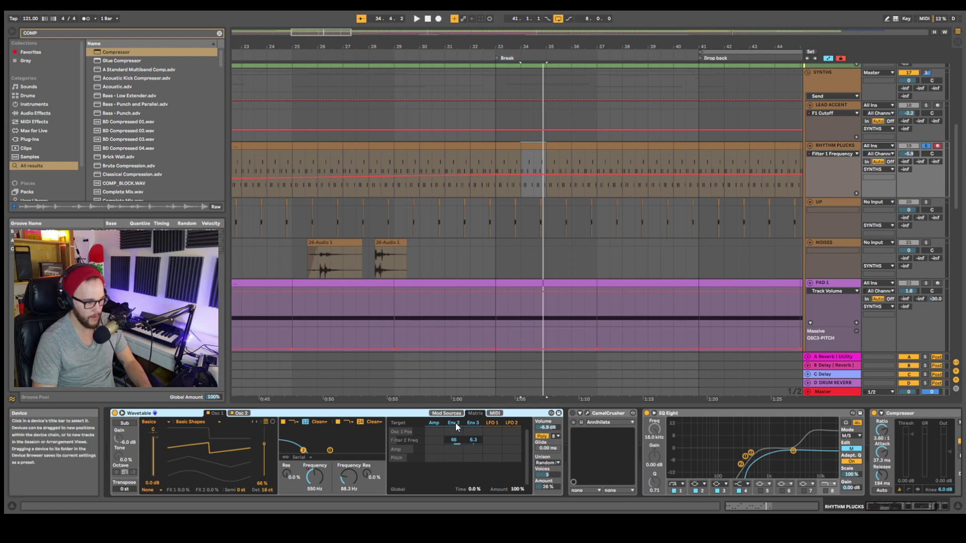
click(453, 422)
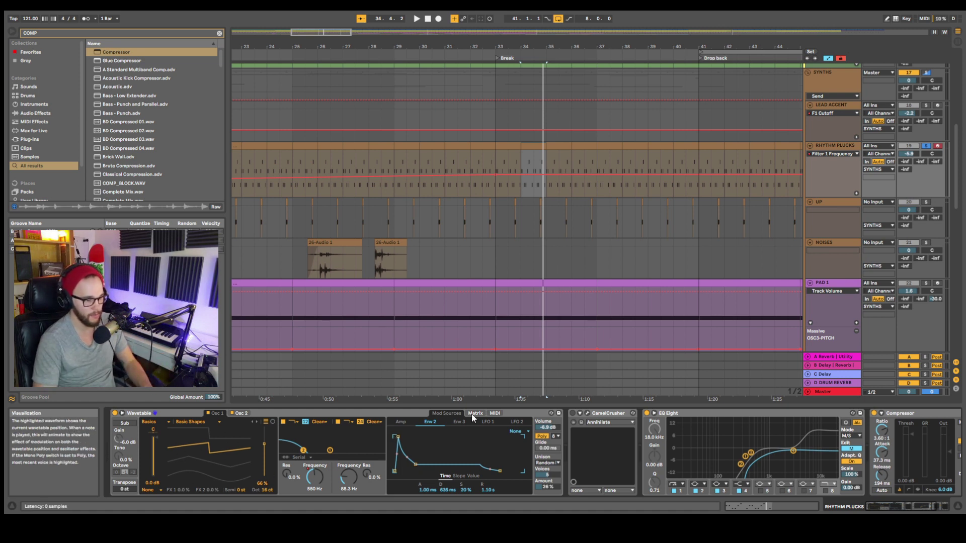
Step: Solo the UP track in place of RHYTHM PLUCKS and play it back from bar 33
click(925, 145)
scroll(758, 190, down, 1)
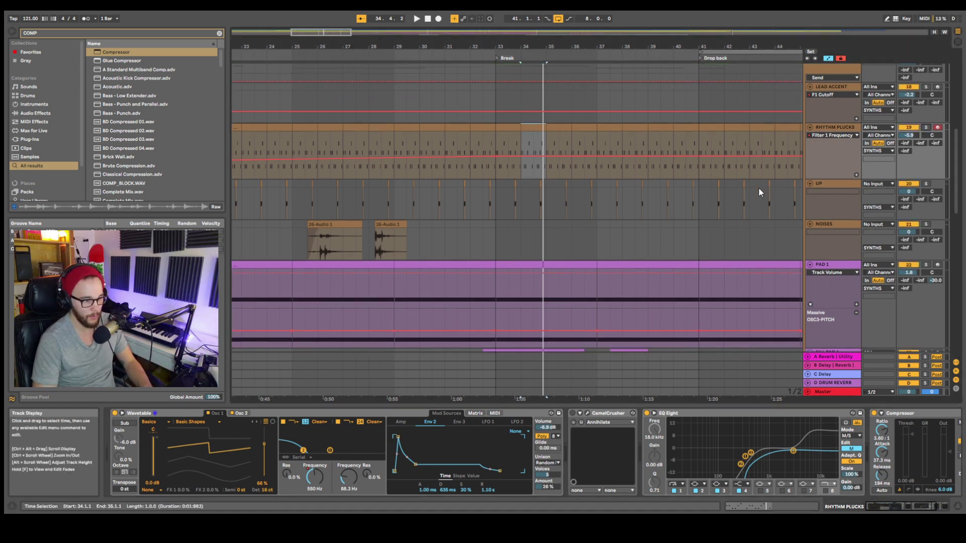
key(minus)
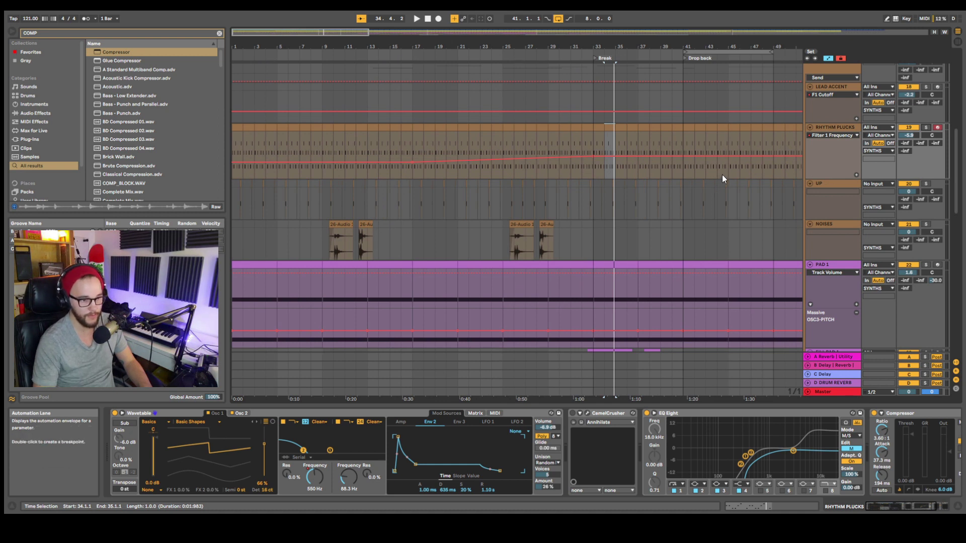
key(plus)
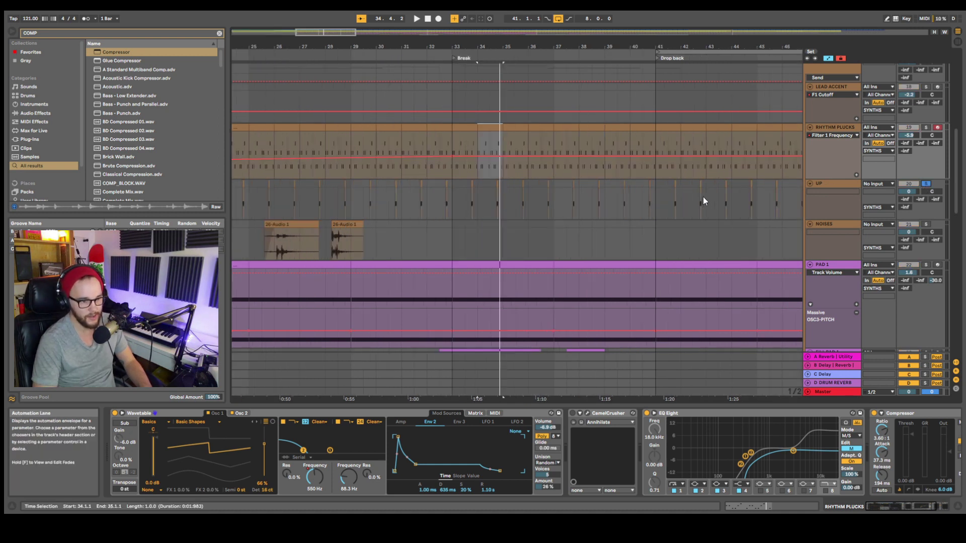
click(455, 211)
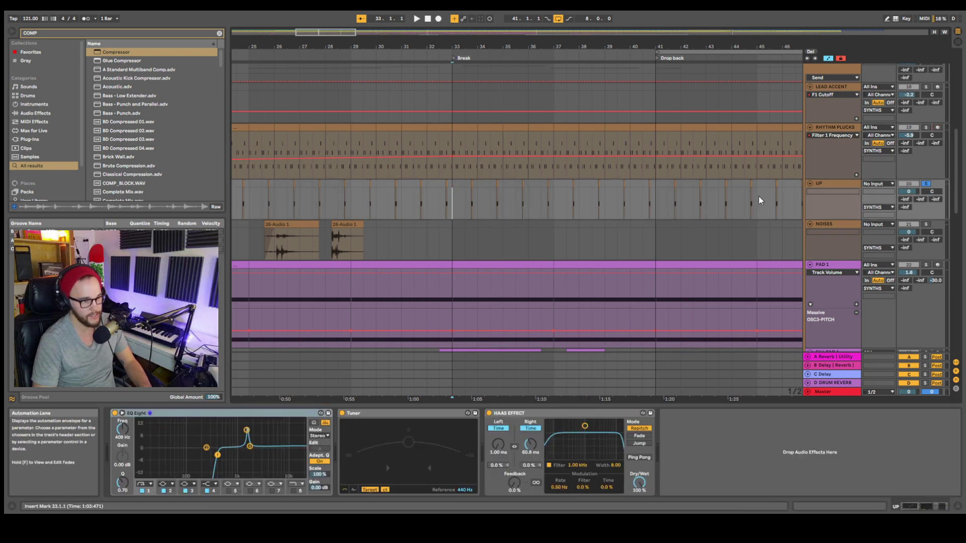
click(831, 225)
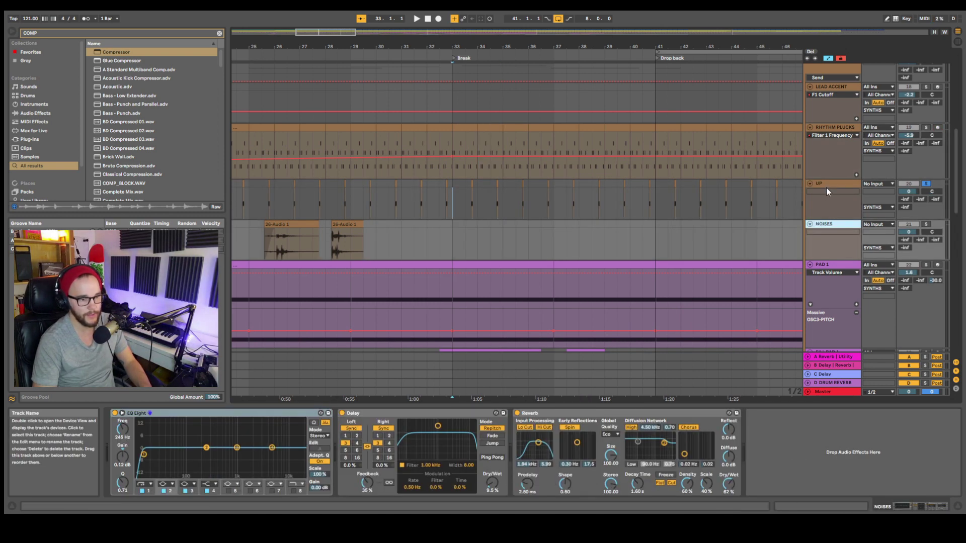
click(827, 200)
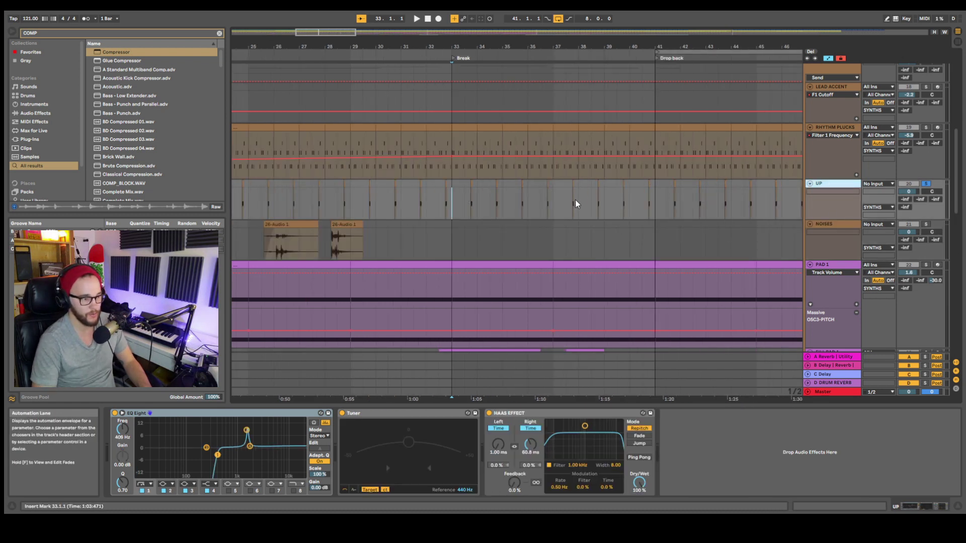
key(space)
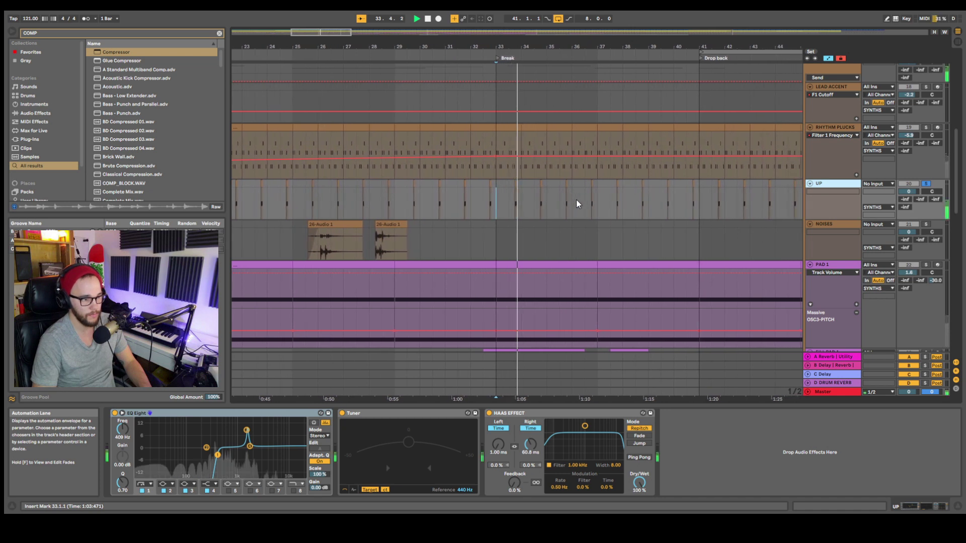
key(space)
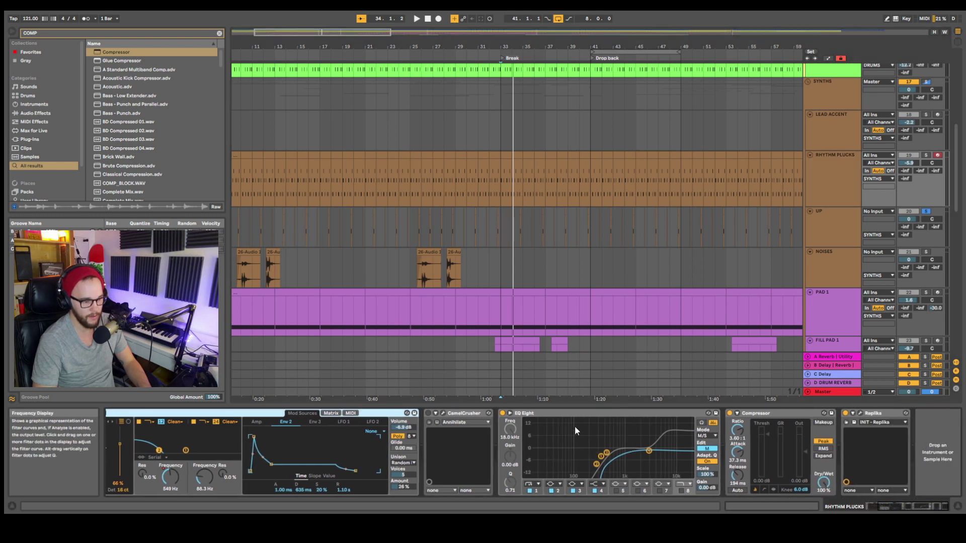
Step: Compare the mid and side curves of the RHYTHM PLUCKS EQ Eight, and play back from bar 33
click(706, 450)
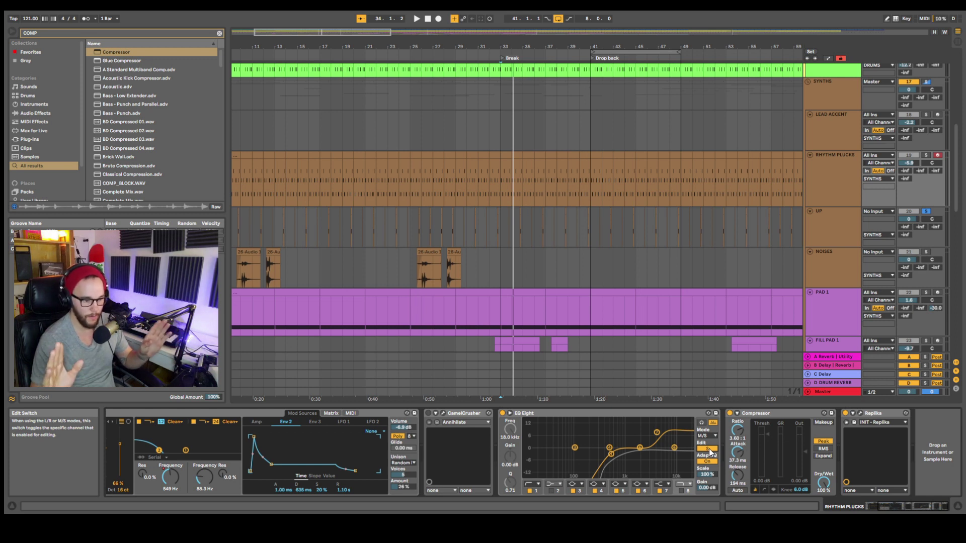
click(708, 449)
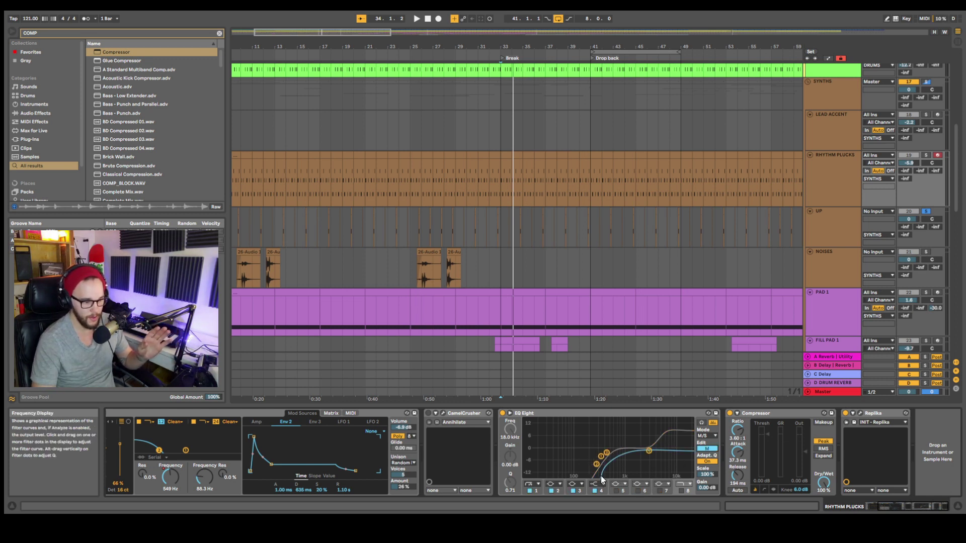
click(708, 450)
click(708, 449)
click(707, 450)
click(706, 449)
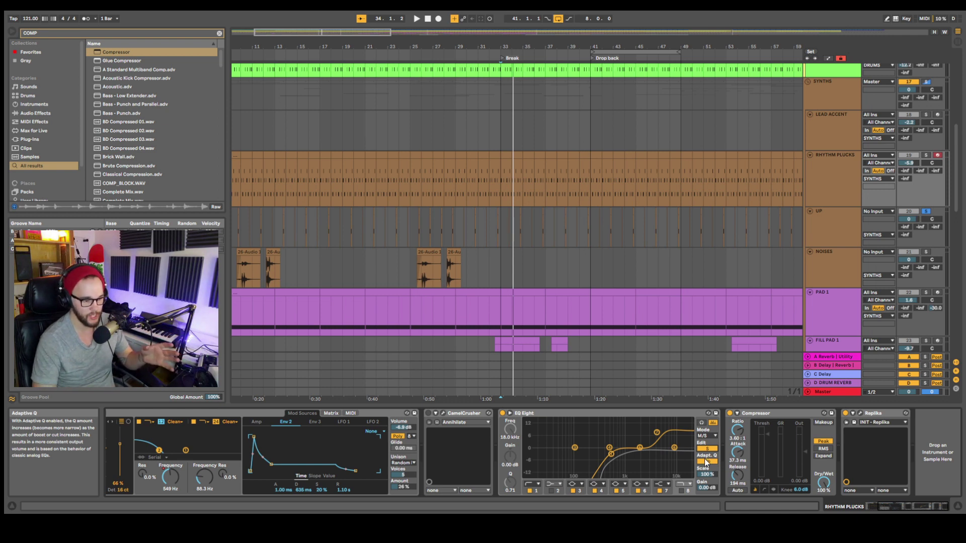
click(707, 449)
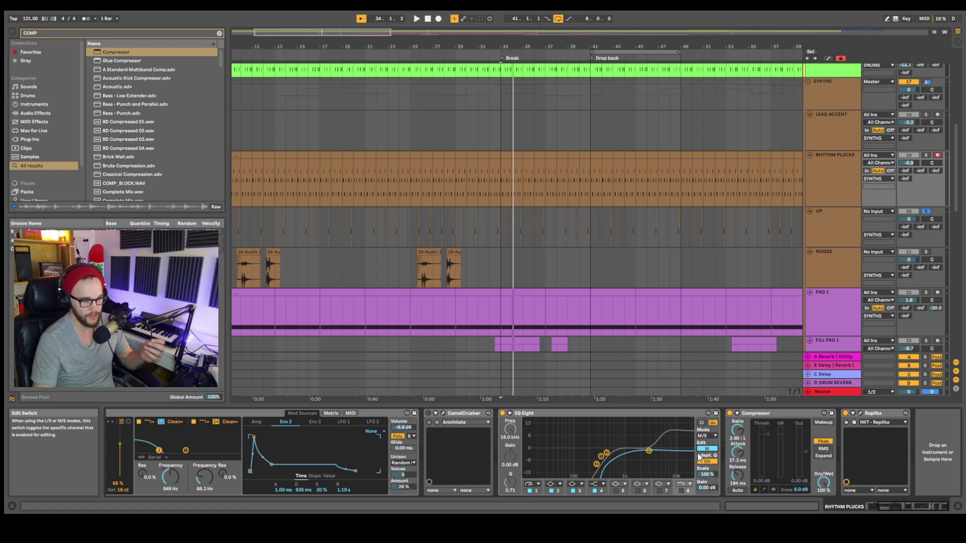
key(space)
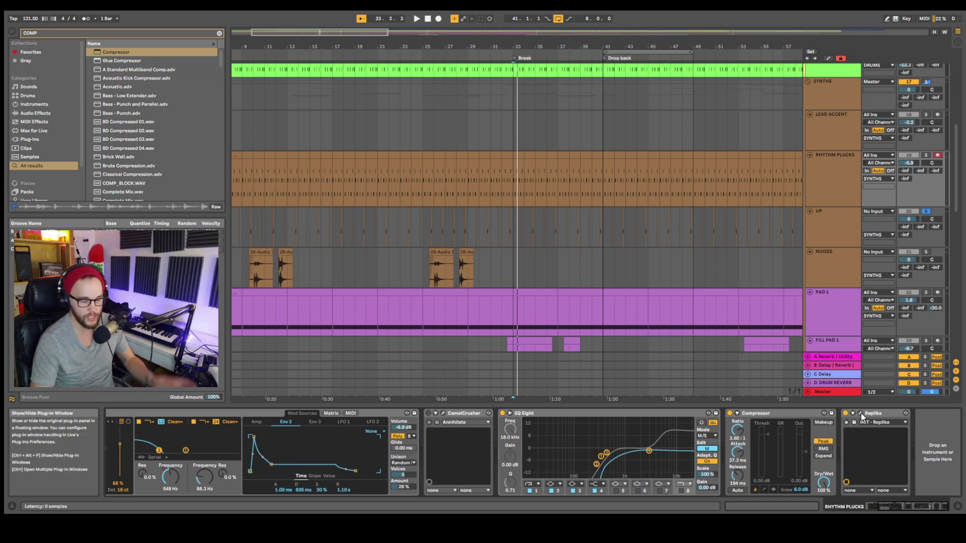
Step: Solo the NOISES track in place of UP and set the playback position at its first clip, at 9.3.3
scroll(619, 237, down, 3)
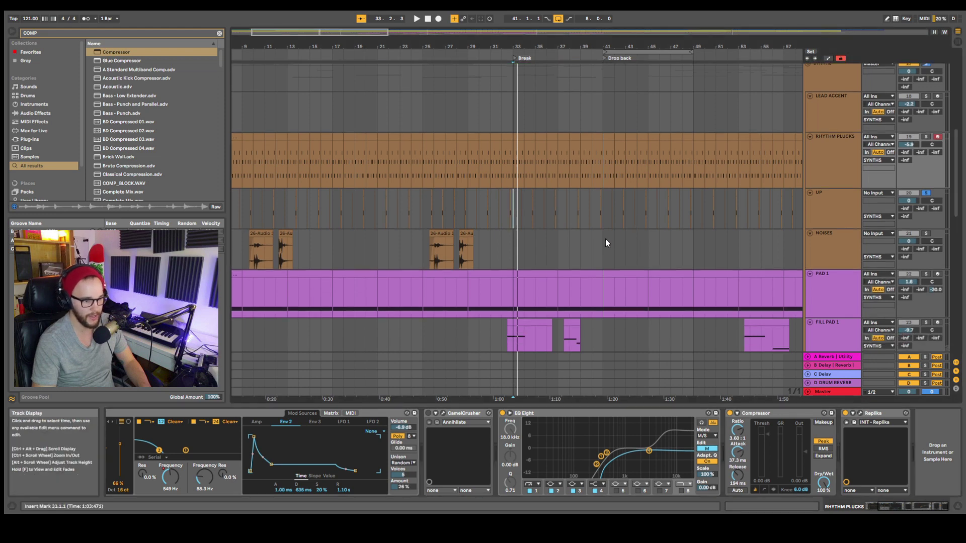
scroll(821, 236, up, 3)
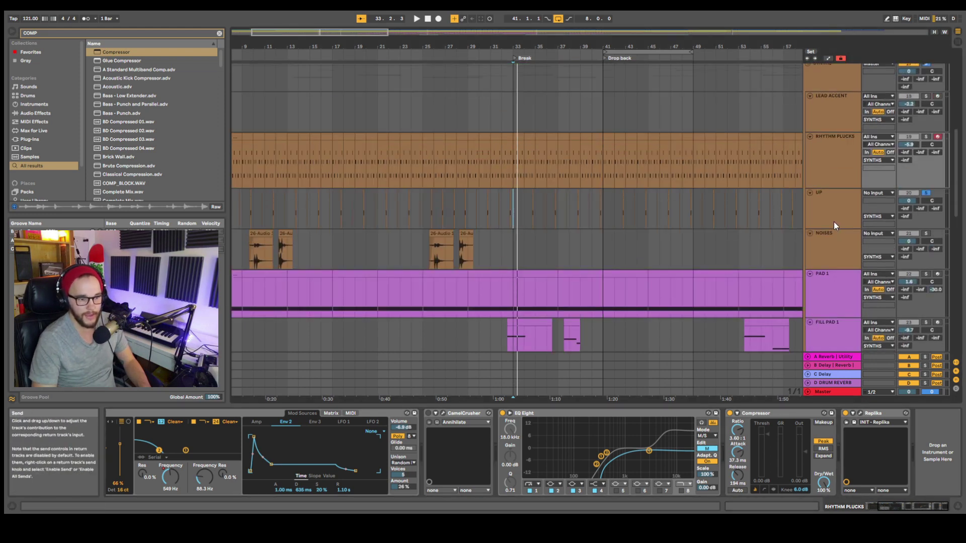
scroll(834, 221, down, 1)
key(minus)
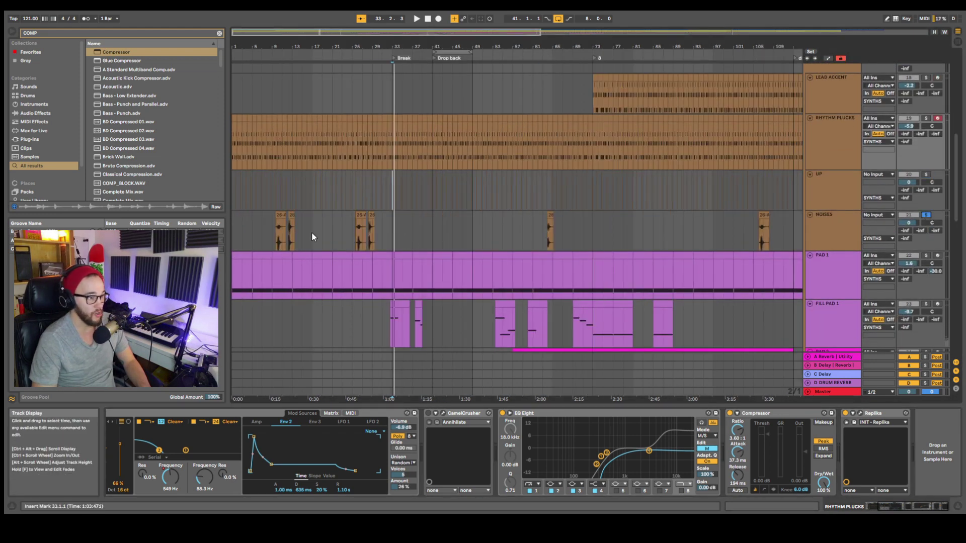
click(278, 231)
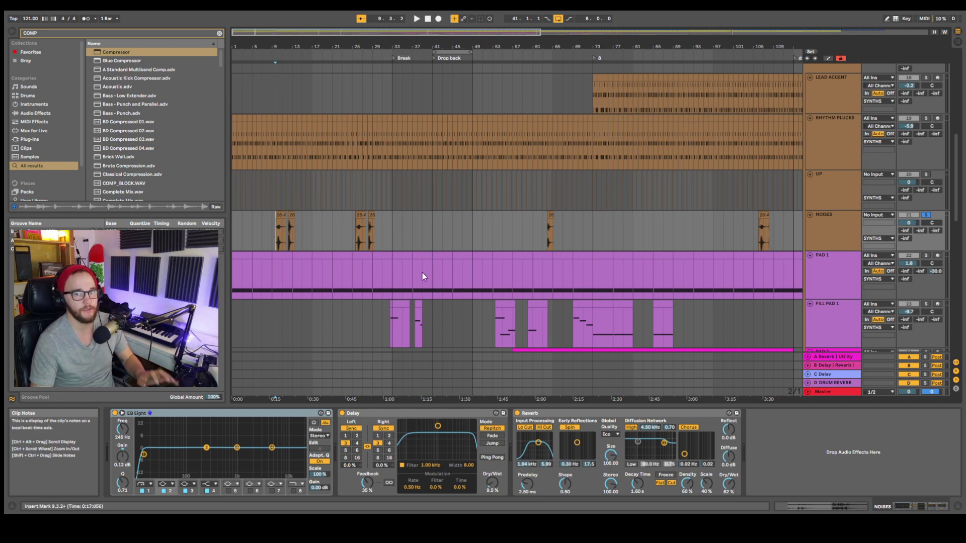
scroll(276, 227, up, 5)
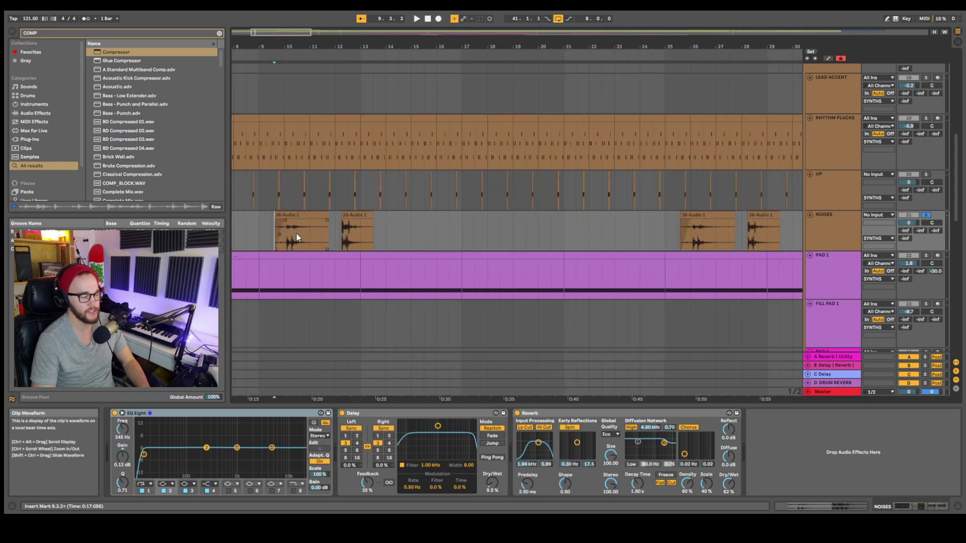
Step: Play the NOISES track from 25.3.3, jumping playback to its clips at bar 28, before bar 65 and at bar 106
scroll(300, 238, down, 3)
scroll(411, 249, down, 3)
click(354, 228)
scroll(375, 237, up, 3)
key(space)
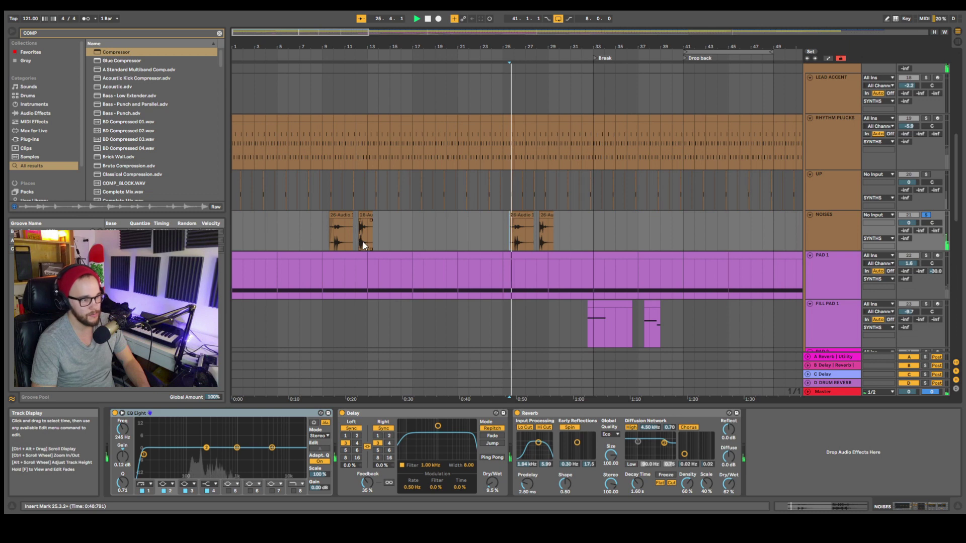
click(530, 232)
scroll(663, 270, down, 3)
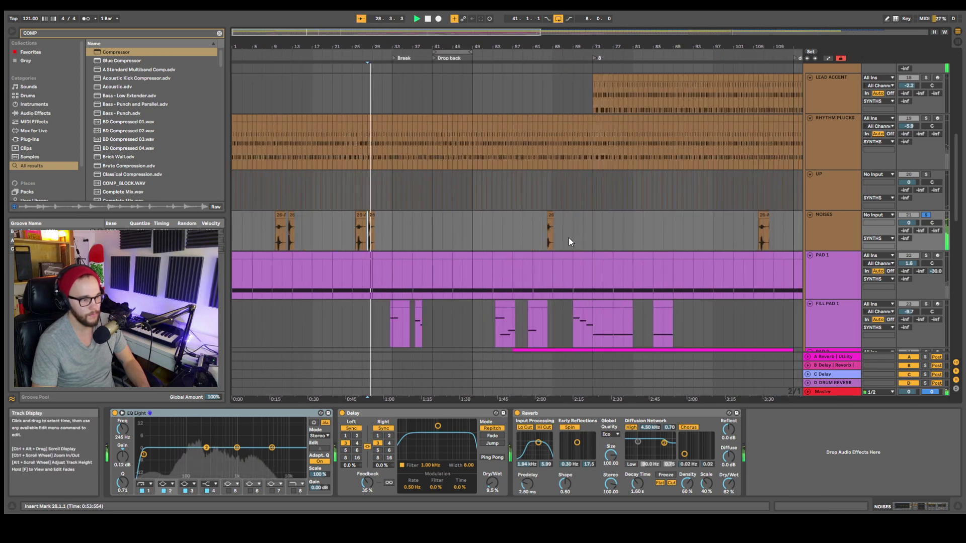
click(547, 230)
click(730, 231)
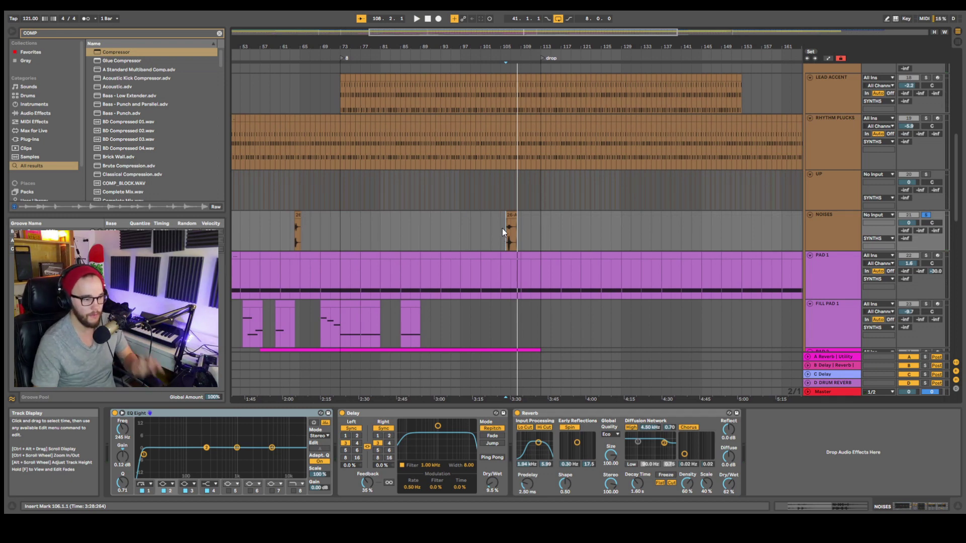
Step: Select the PAD 1 track and search the browser for "DELAY"
key(minus)
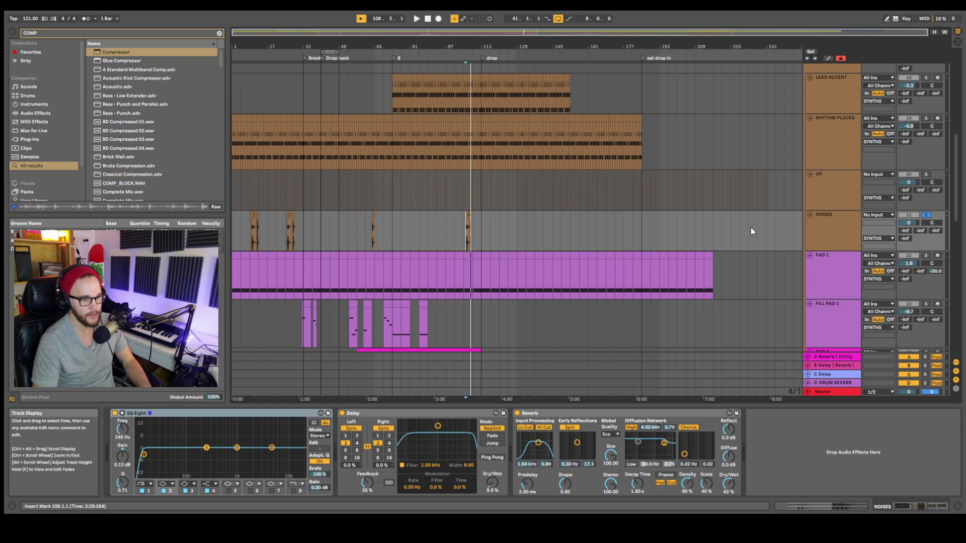
click(832, 262)
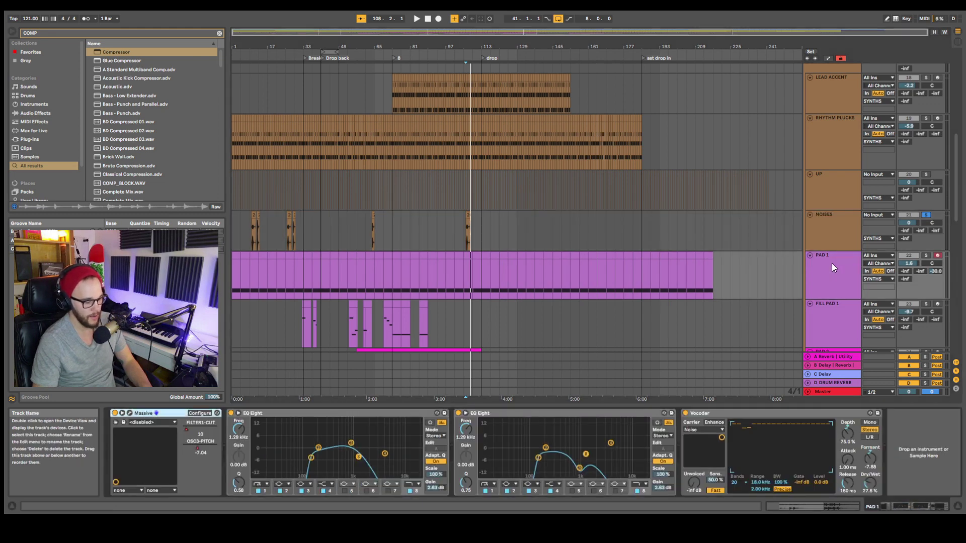
key(super+f)
text(DELAY)
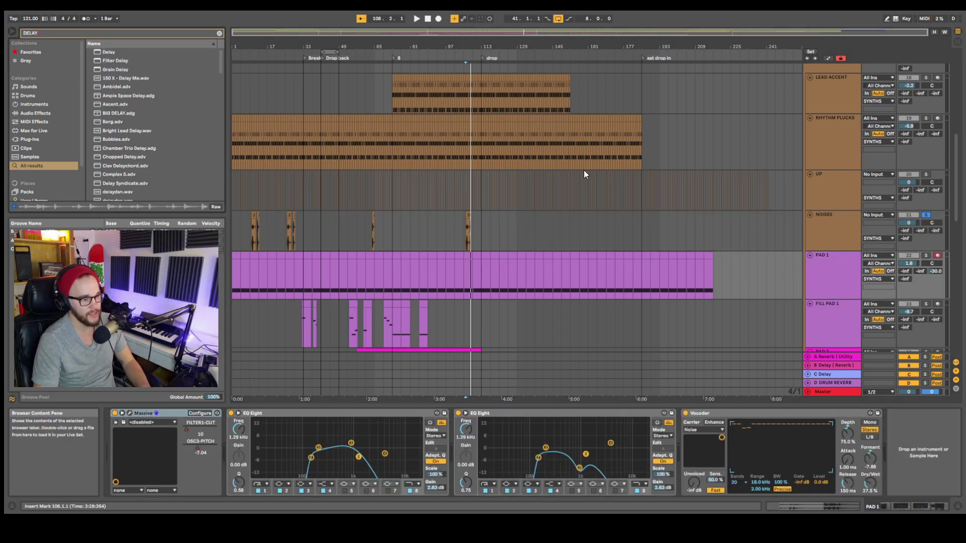
Step: Place the insert marker at bar 105 on NOISES, and select and solo the PAD 1 track in place of NOISES
scroll(633, 225, down, 5)
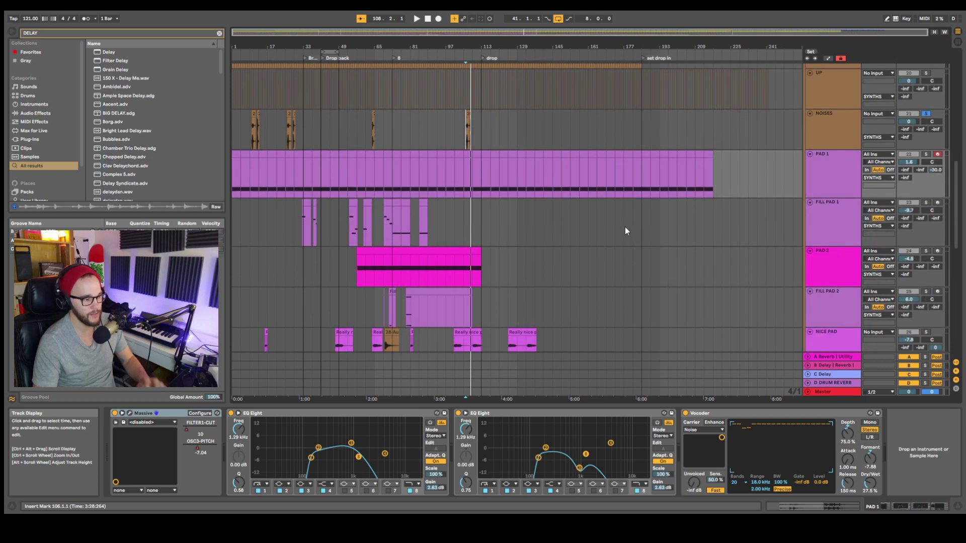
scroll(626, 229, up, 1)
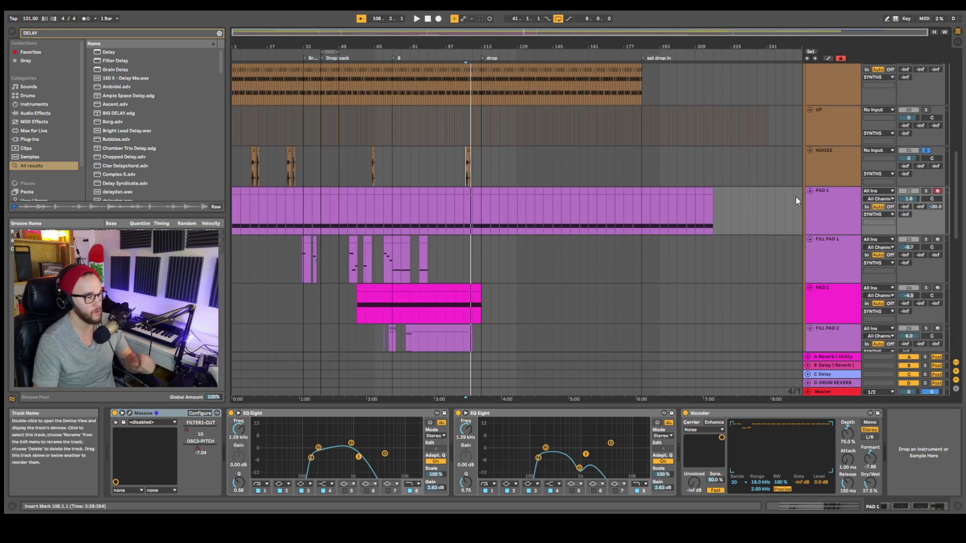
scroll(406, 192, up, 3)
scroll(476, 160, down, 3)
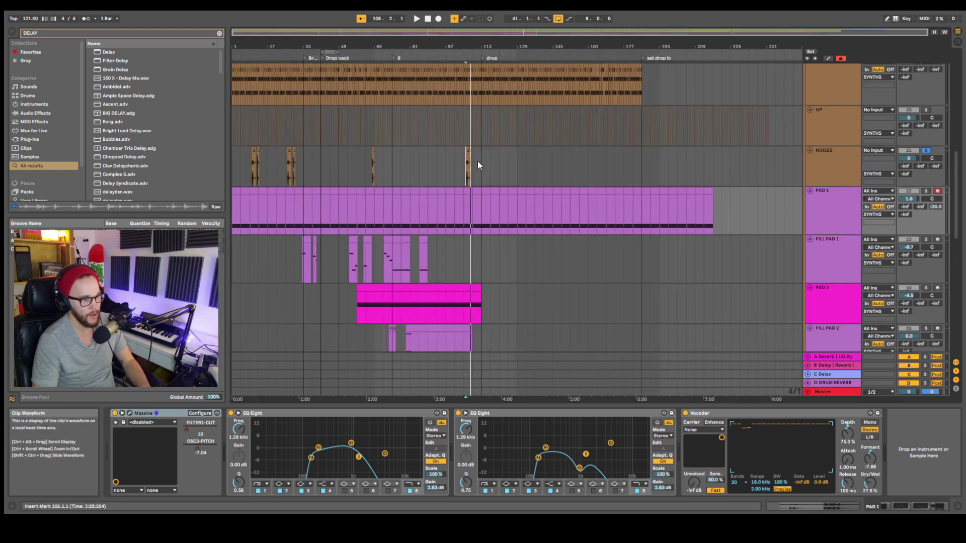
scroll(469, 168, up, 1)
click(463, 174)
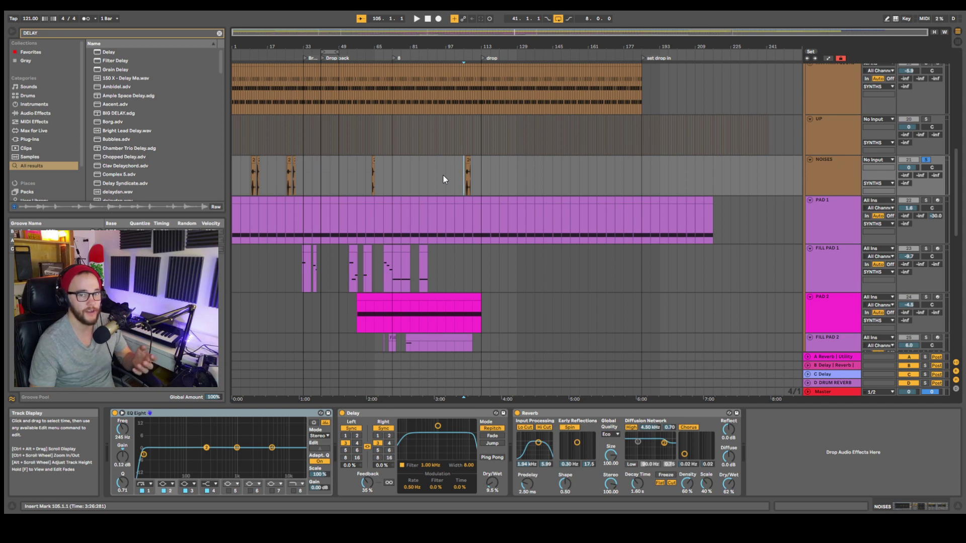
scroll(442, 209, down, 1)
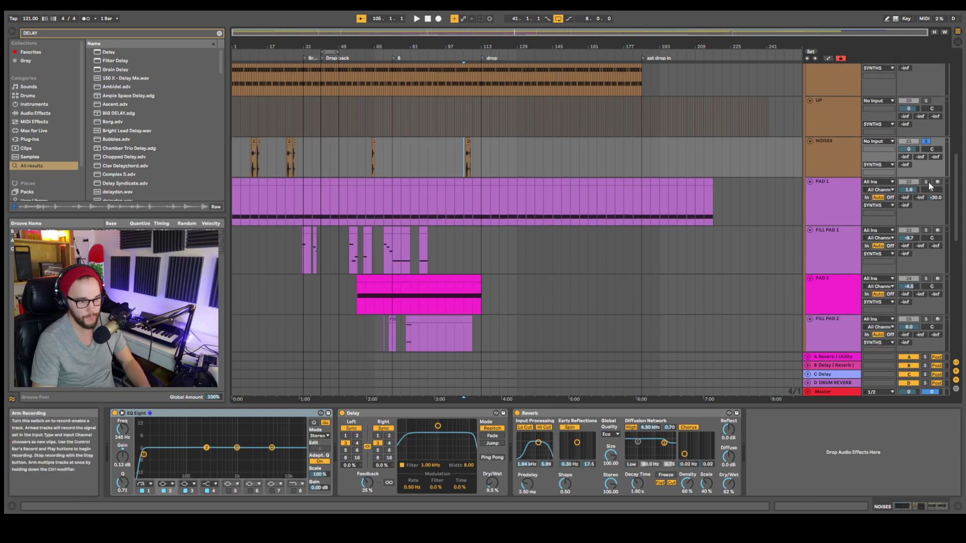
click(816, 202)
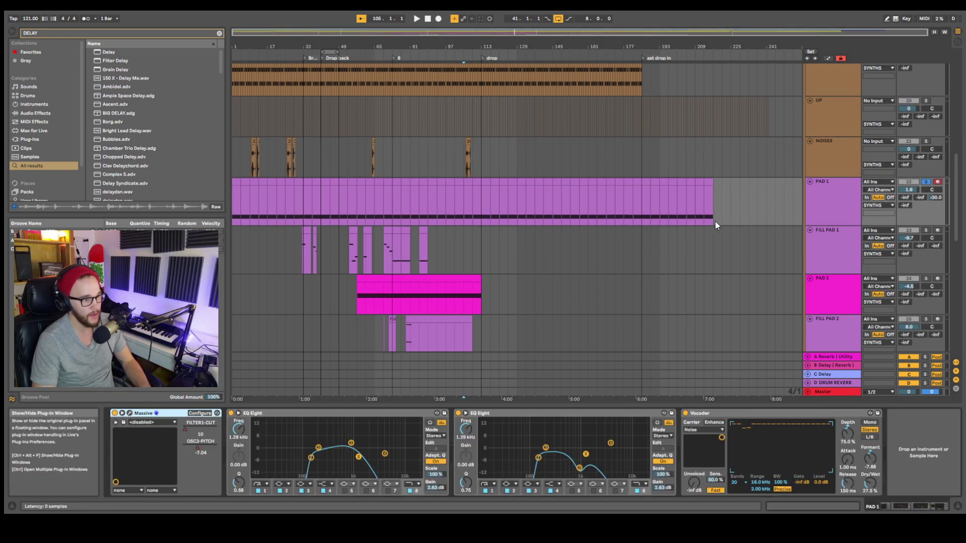
Step: Play PAD 1 from bar 105 to compare its sound with the Vocoder off and on, and delete the Vocoder from its chain
key(space)
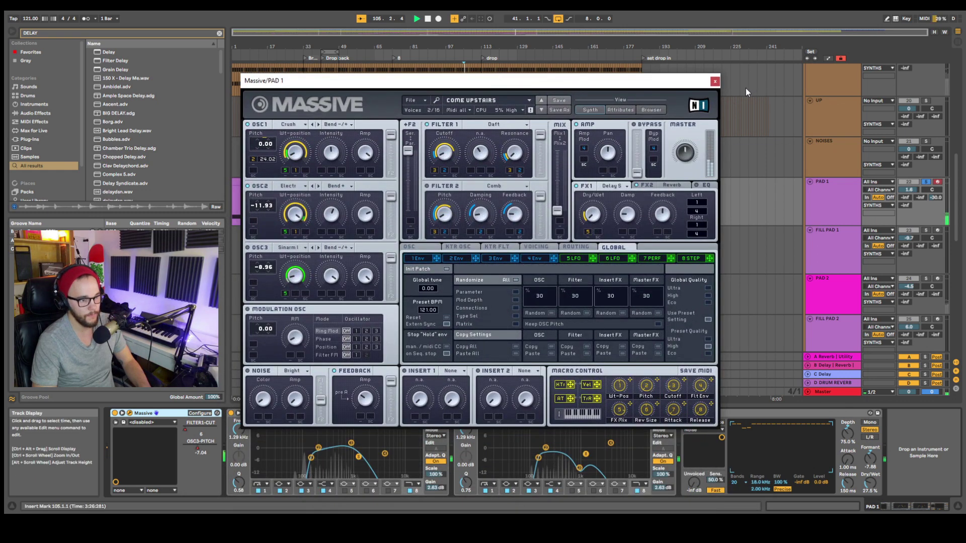
click(715, 81)
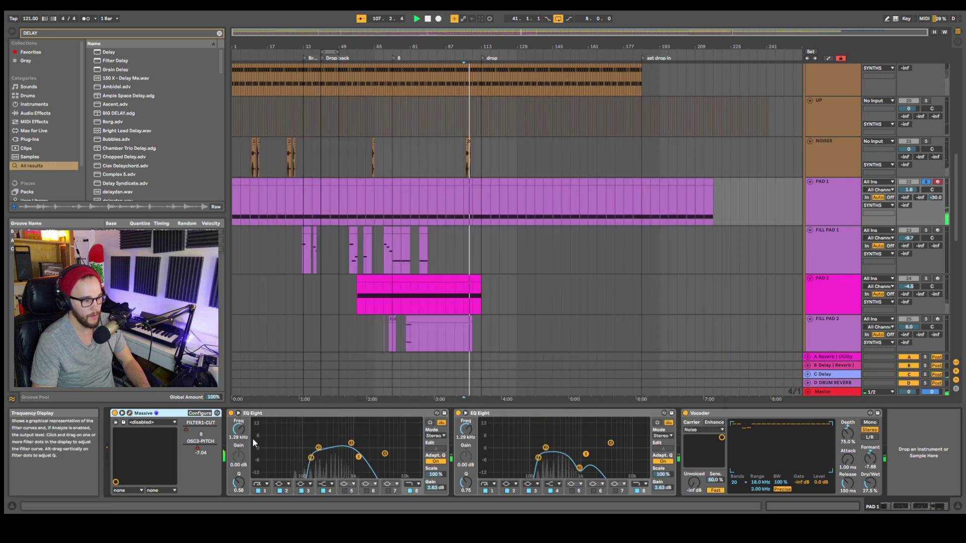
click(686, 413)
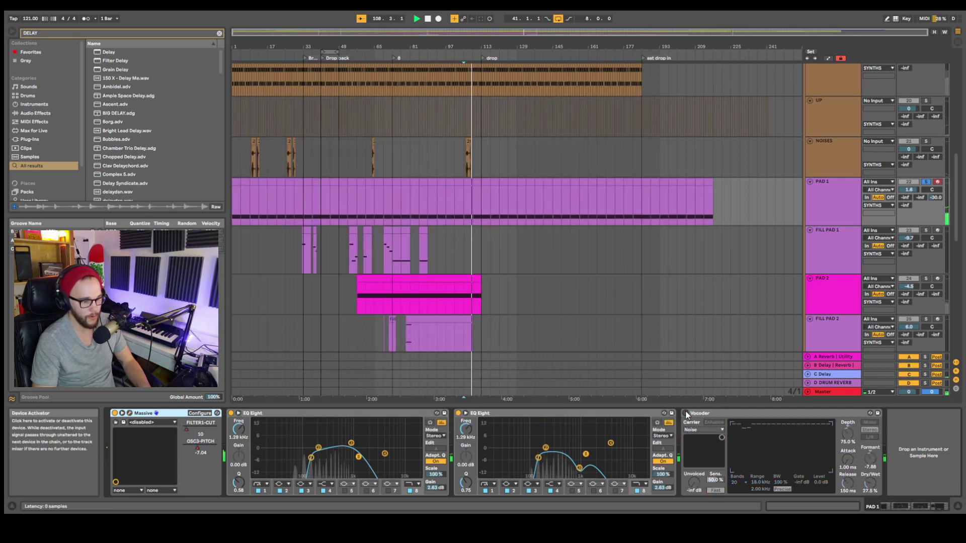
click(686, 413)
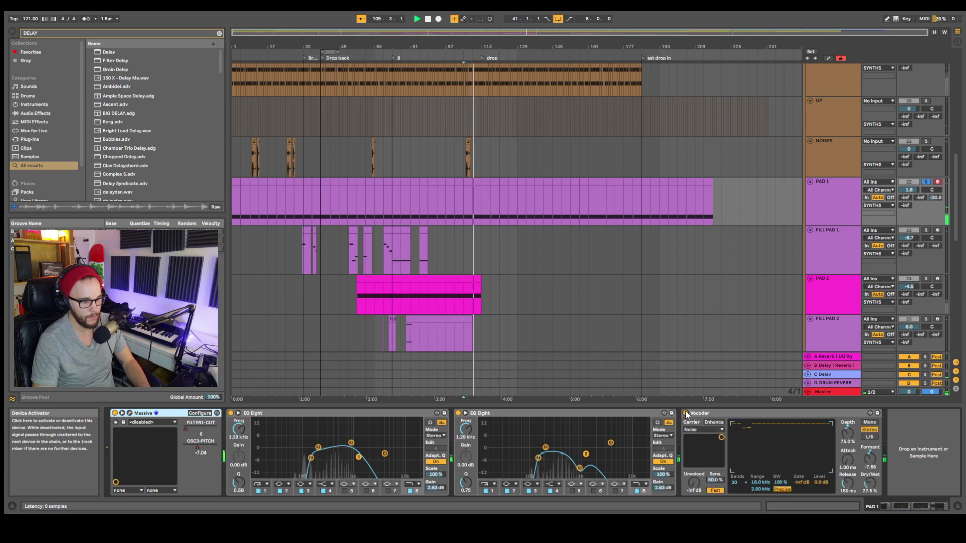
click(685, 413)
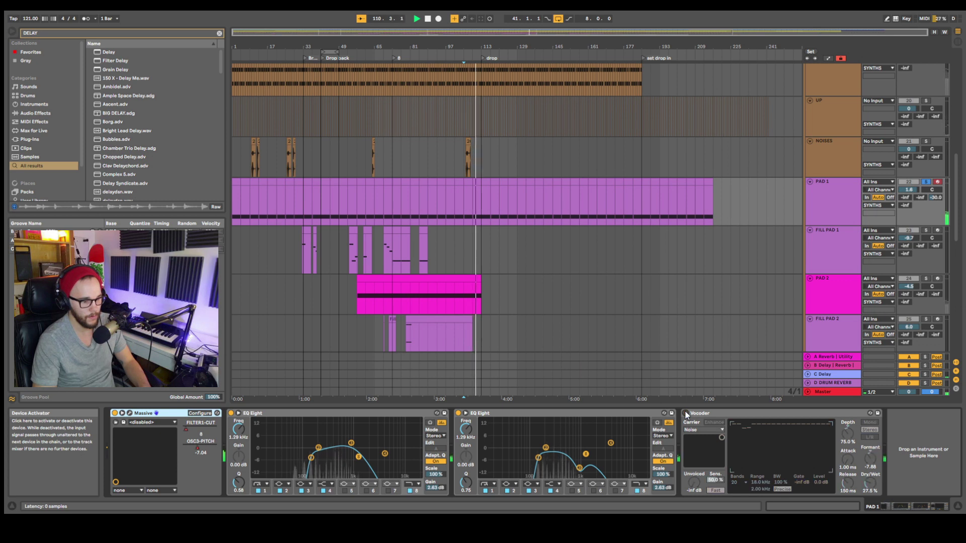
click(686, 414)
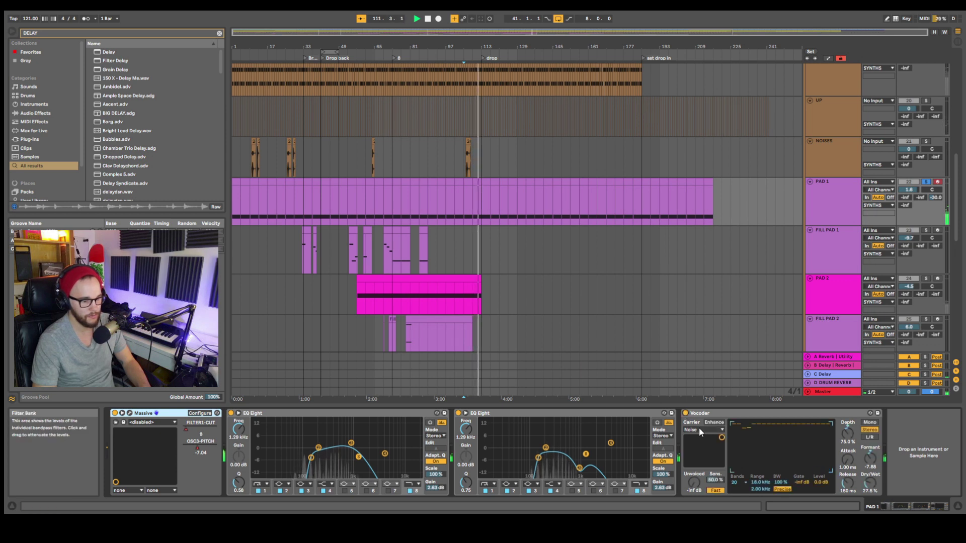
click(699, 413)
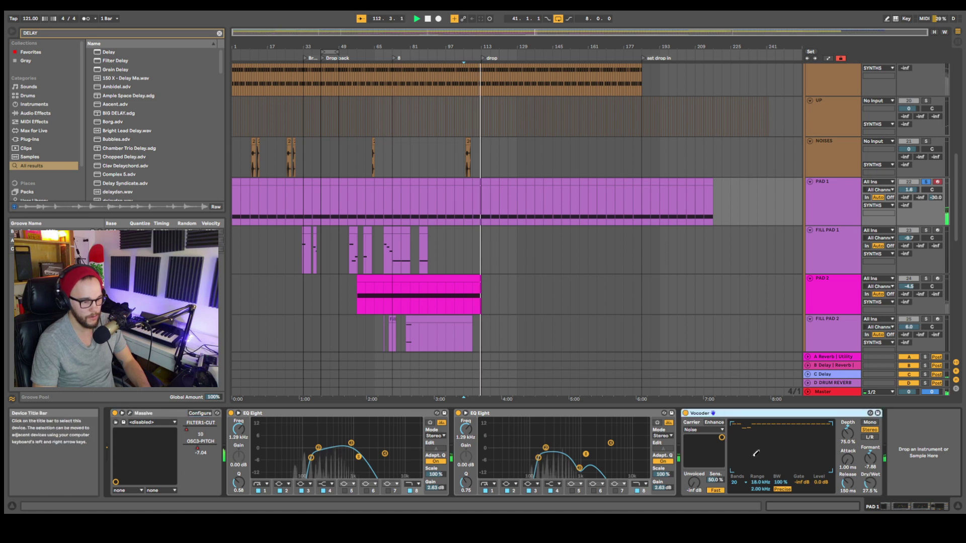
key(Delete)
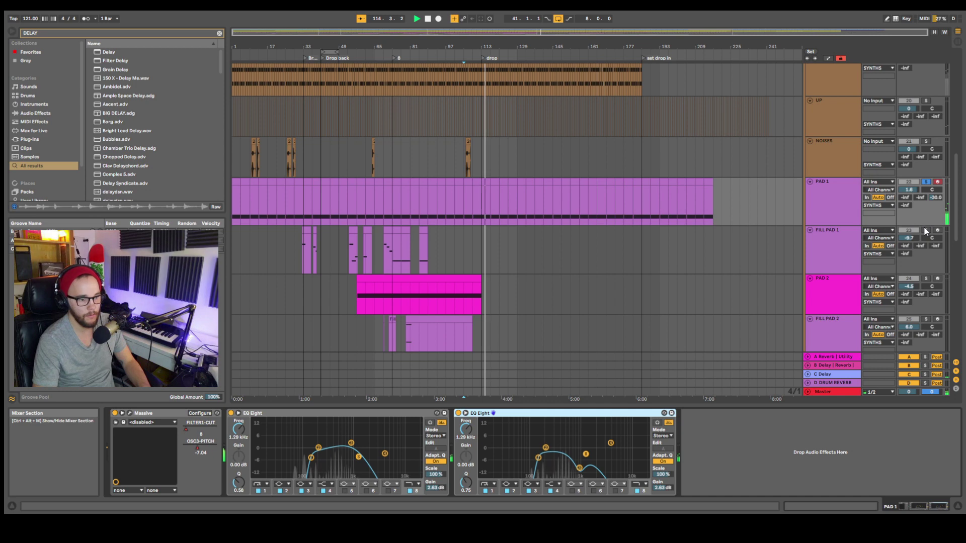
Step: Solo FILL PAD 1 in place of PAD 1 and play it from the start of its first clip
click(305, 249)
key(space)
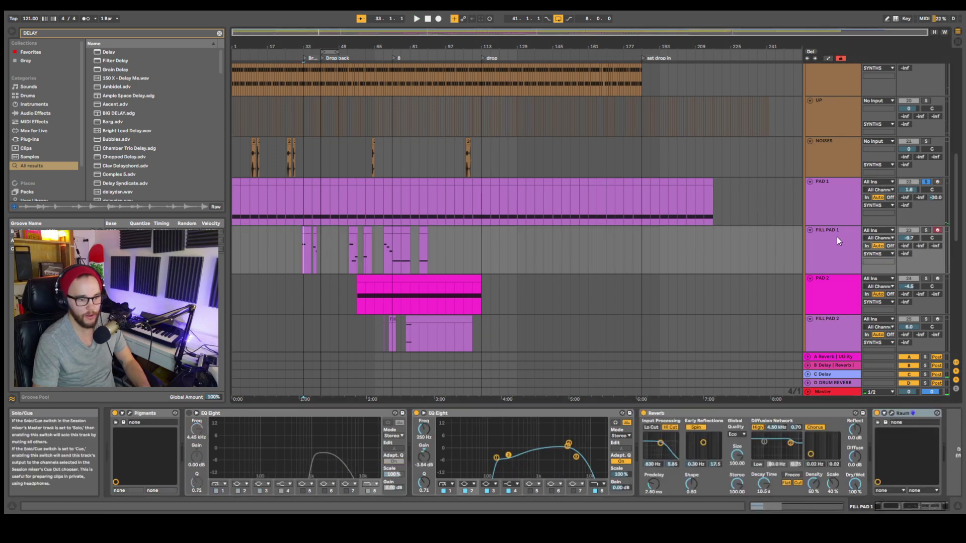
scroll(836, 239, down, 1)
scroll(330, 263, up, 3)
scroll(433, 237, down, 3)
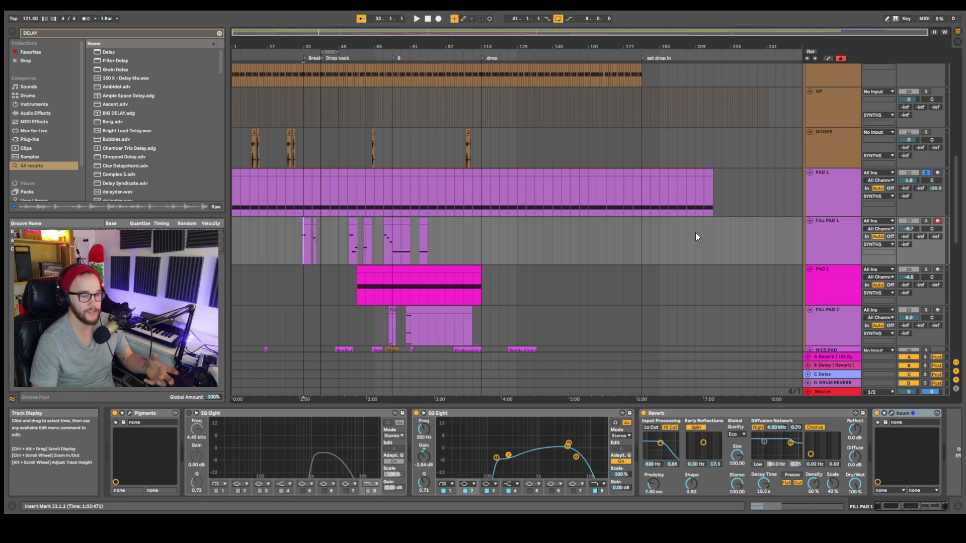
scroll(299, 239, up, 5)
click(305, 237)
click(925, 222)
key(space)
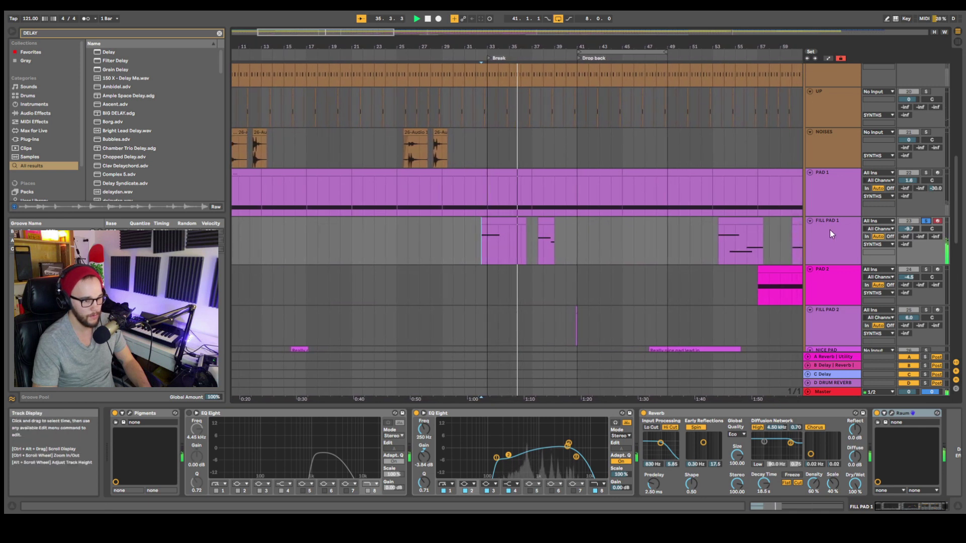
Step: Delete Raum from FILL PAD 1's device chain and compare playback from the first clip with the Reverb off and on
key(space)
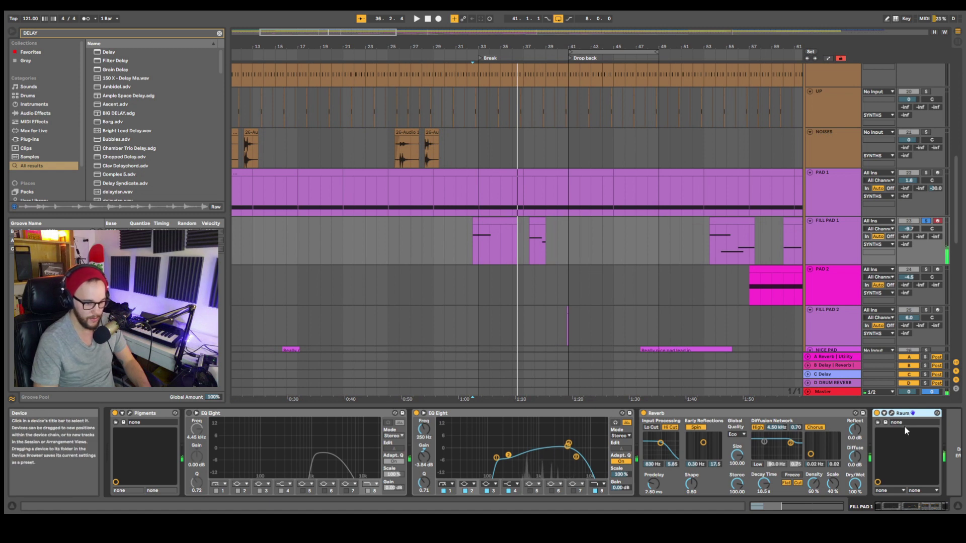
key(Delete)
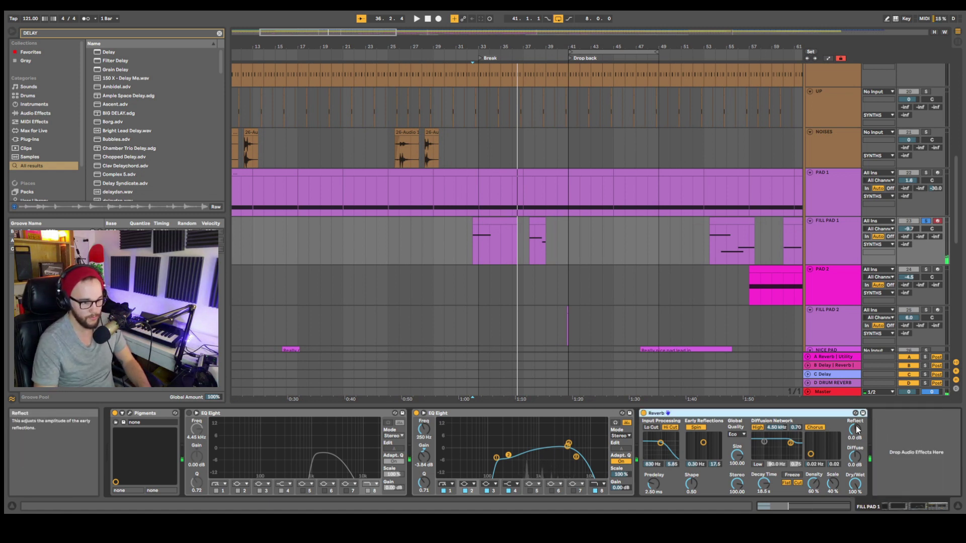
key(space)
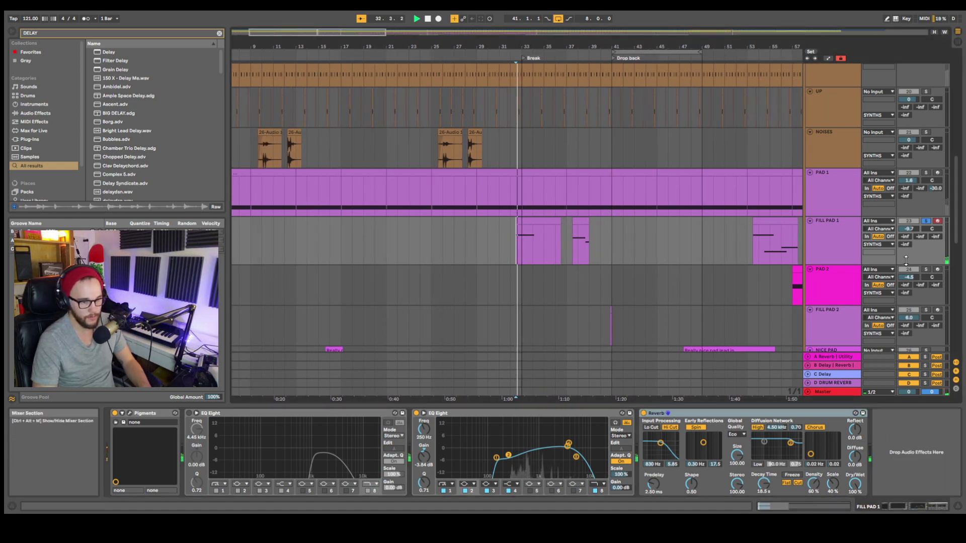
click(643, 412)
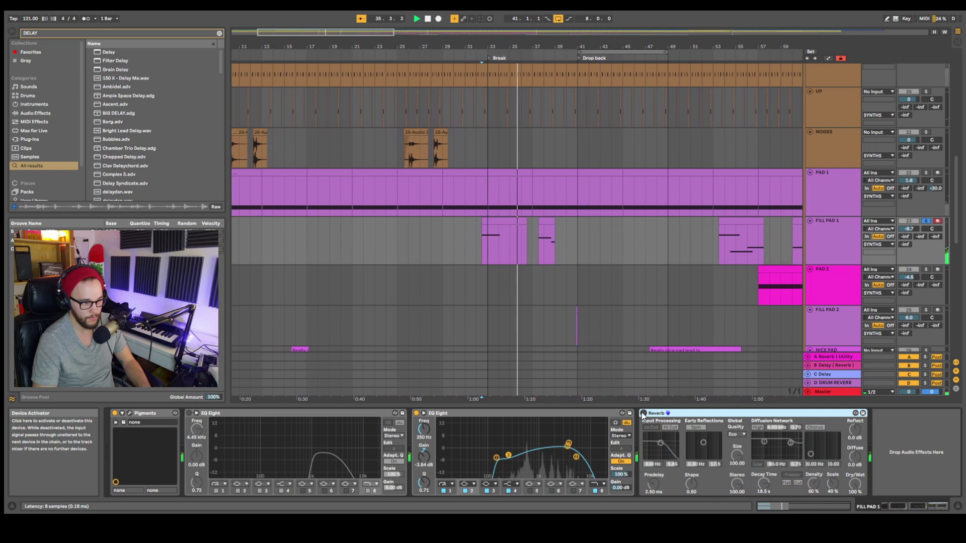
click(643, 413)
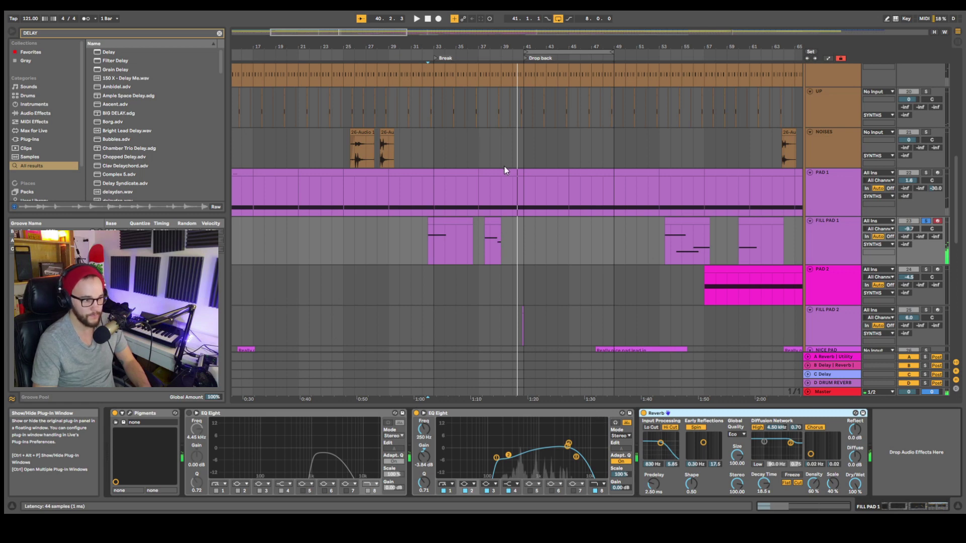
Step: Examine the samples in Engine 1 and Engine 2 of FILL PAD 1's Pigments synth and close its window
key(ctrl+alt+p)
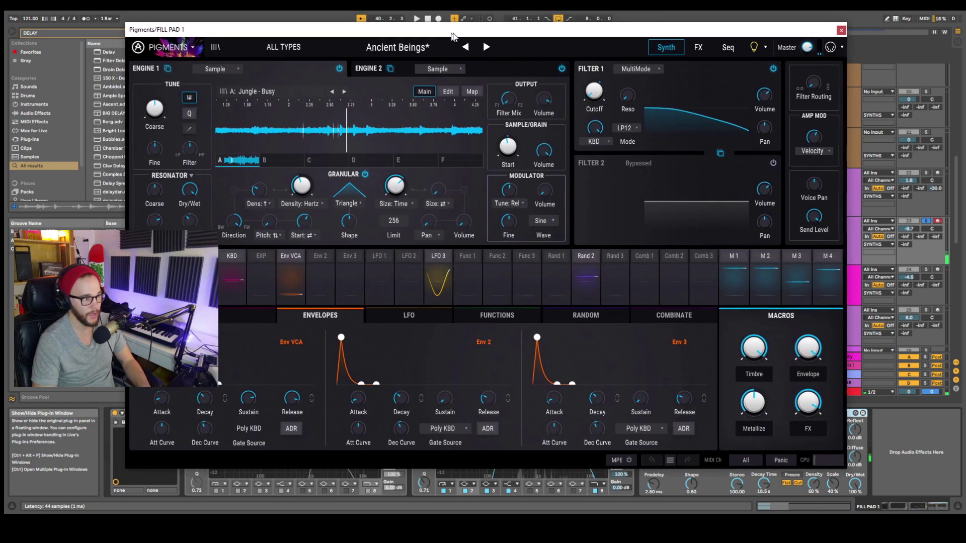
drag(451, 34, 474, 47)
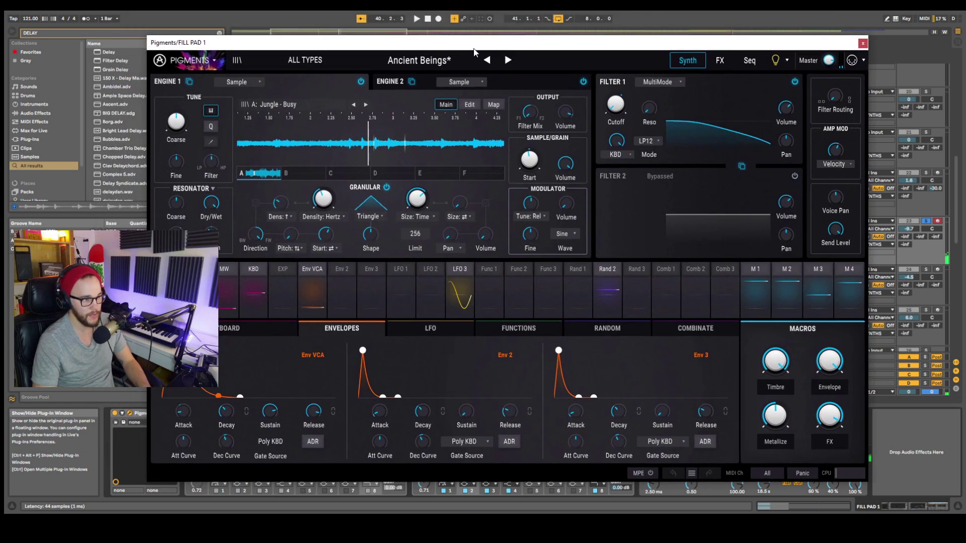
click(376, 87)
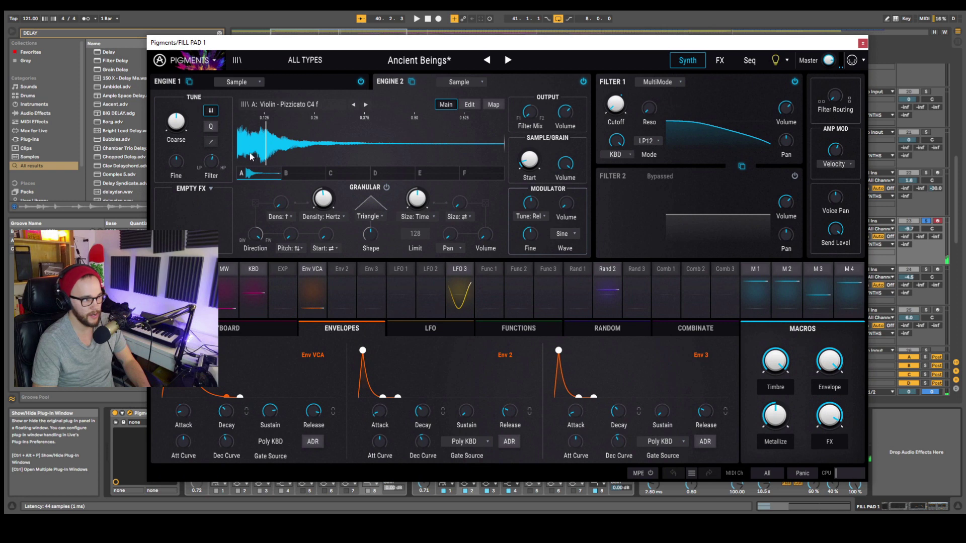
click(319, 79)
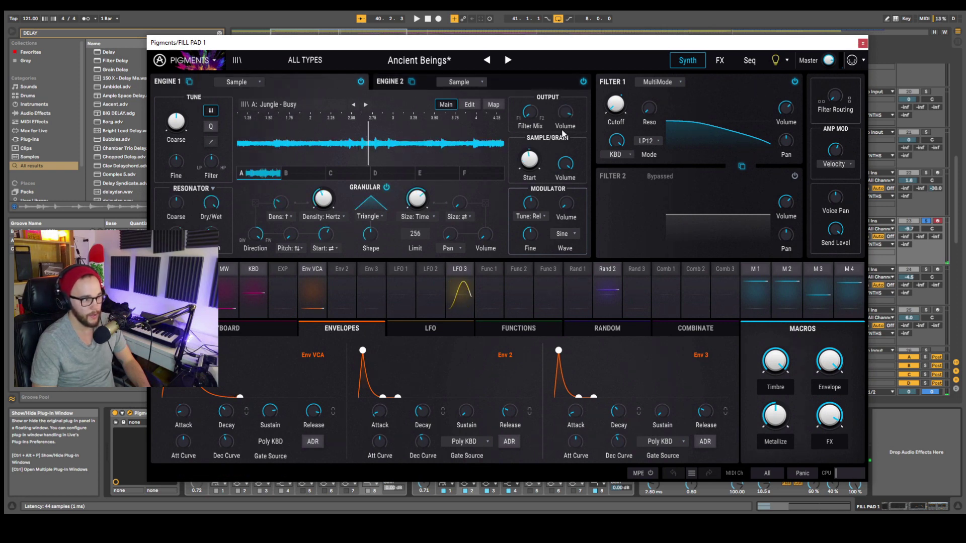
drag(829, 47, 830, 45)
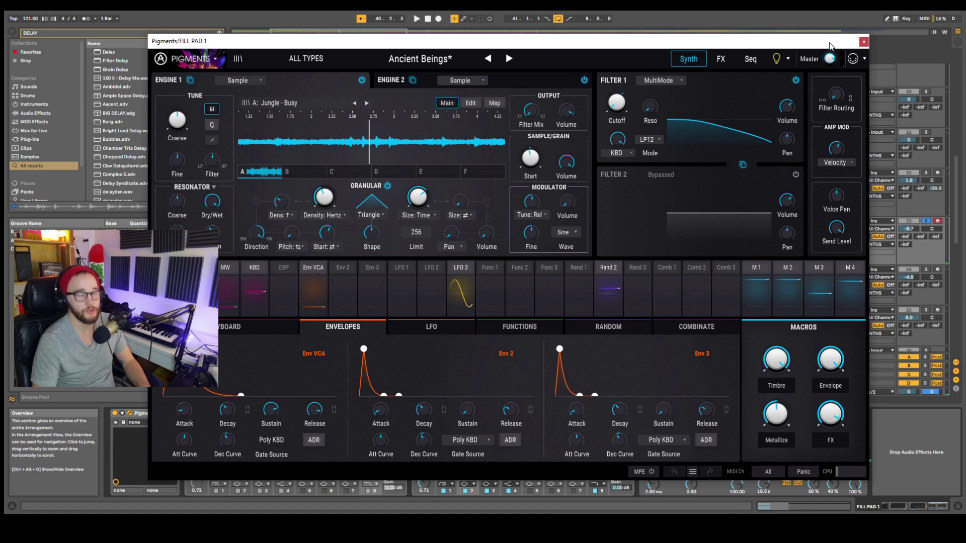
click(386, 85)
click(174, 79)
click(864, 41)
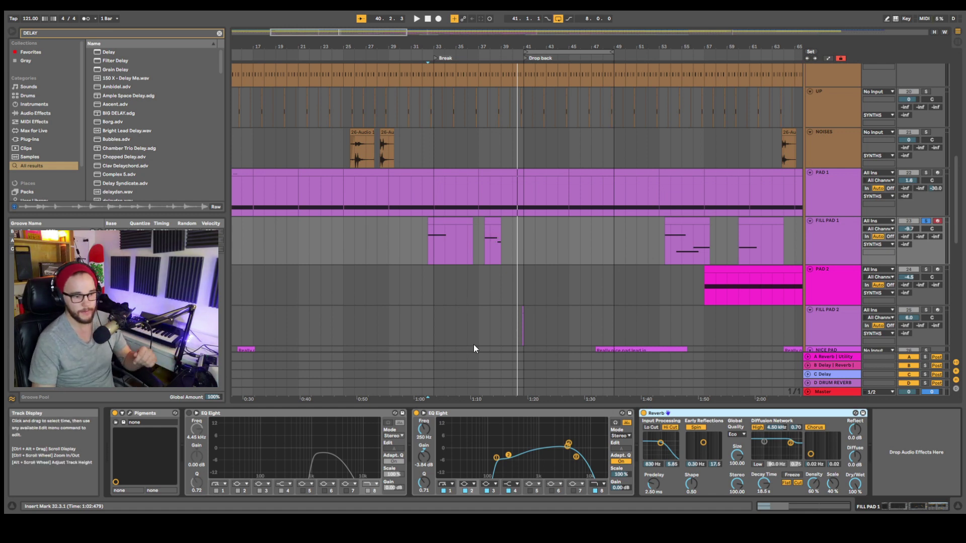
Step: Open the first two FILL PAD 1 clips for note editing and examine their notes
click(422, 261)
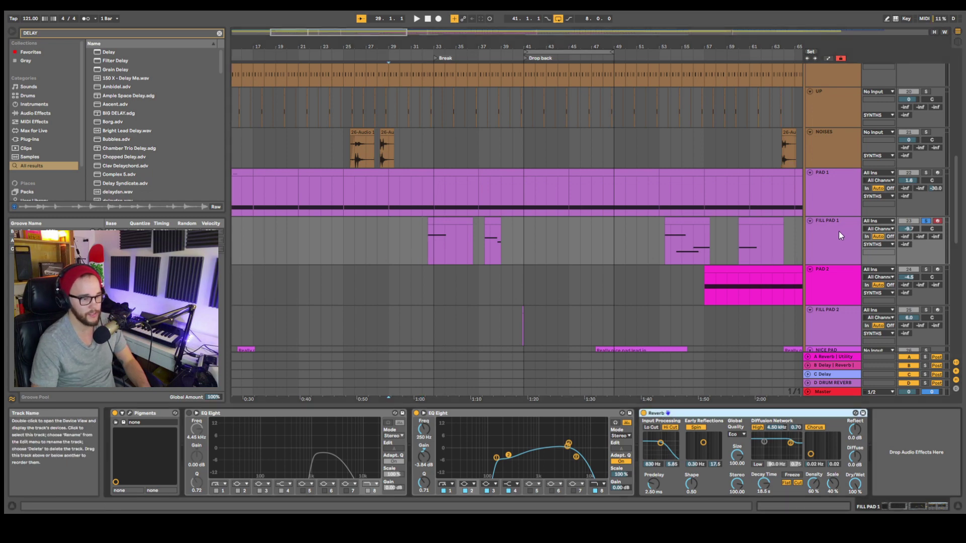
key(minus)
click(403, 223)
double_click(403, 223)
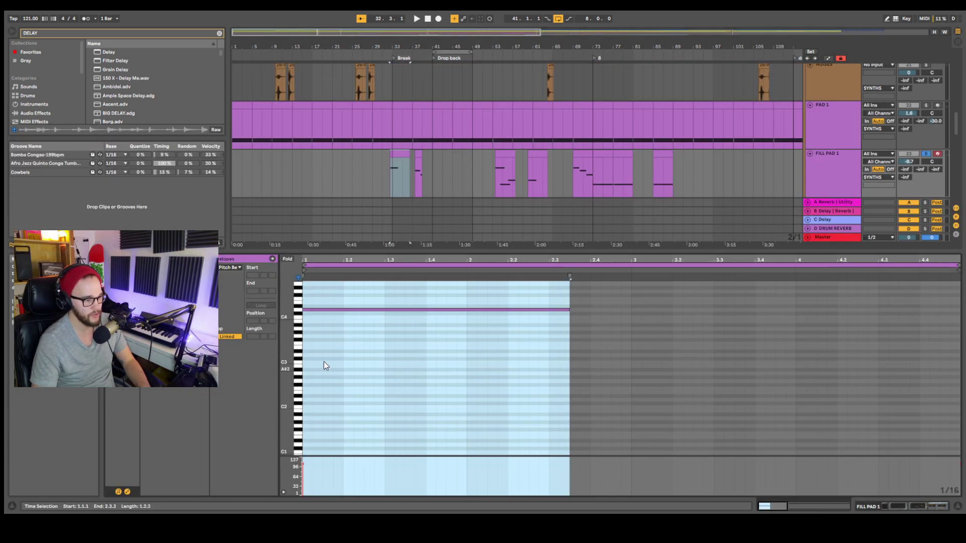
click(296, 315)
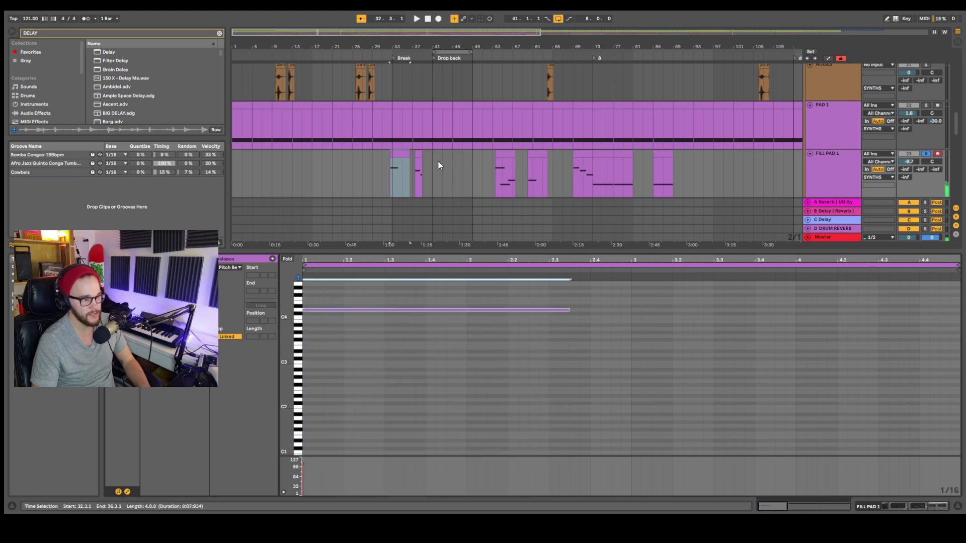
click(421, 152)
scroll(360, 333, down, 3)
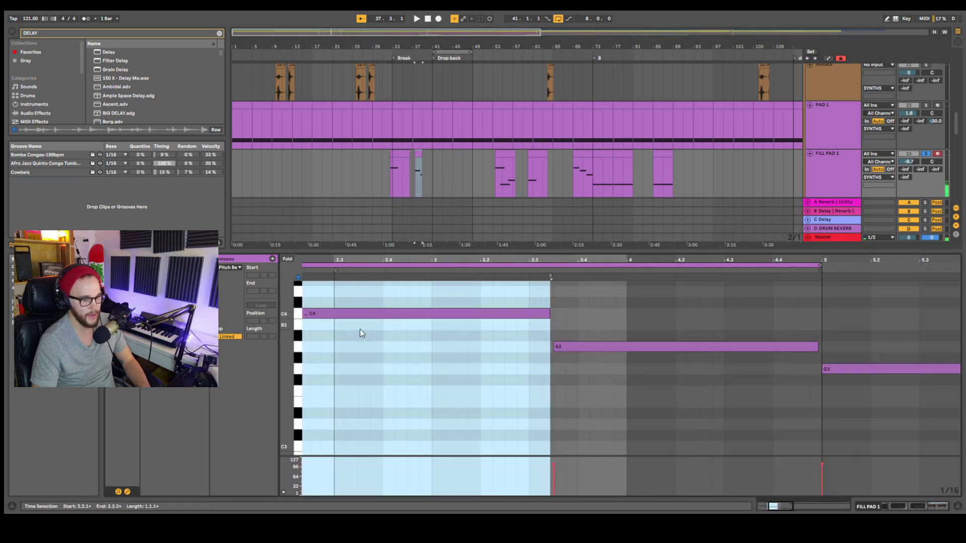
scroll(725, 364, down, 3)
click(419, 176)
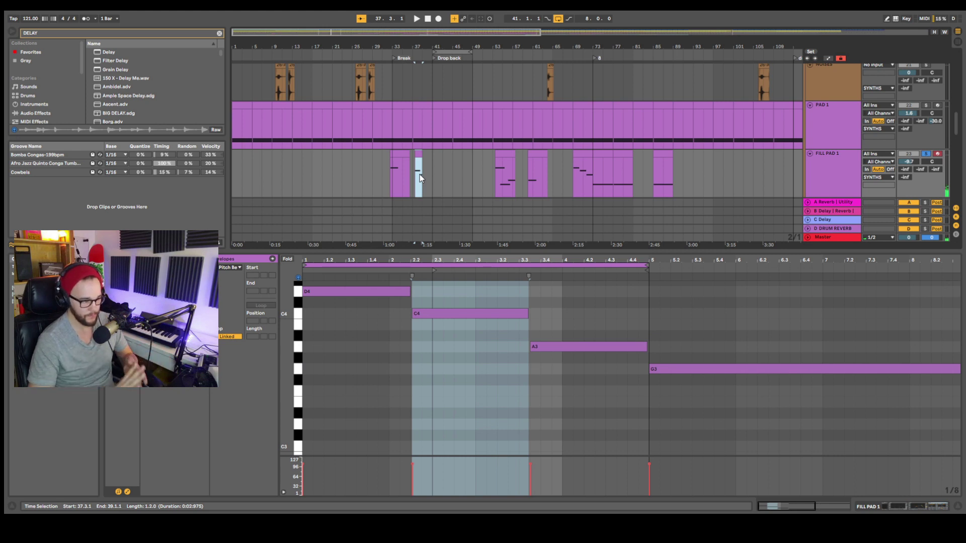
Step: Play the arrangement from bar 23 with FILL PAD 1 unsoloed, solo it again, and stop with the insert marker at bar 31
click(383, 159)
click(343, 165)
key(space)
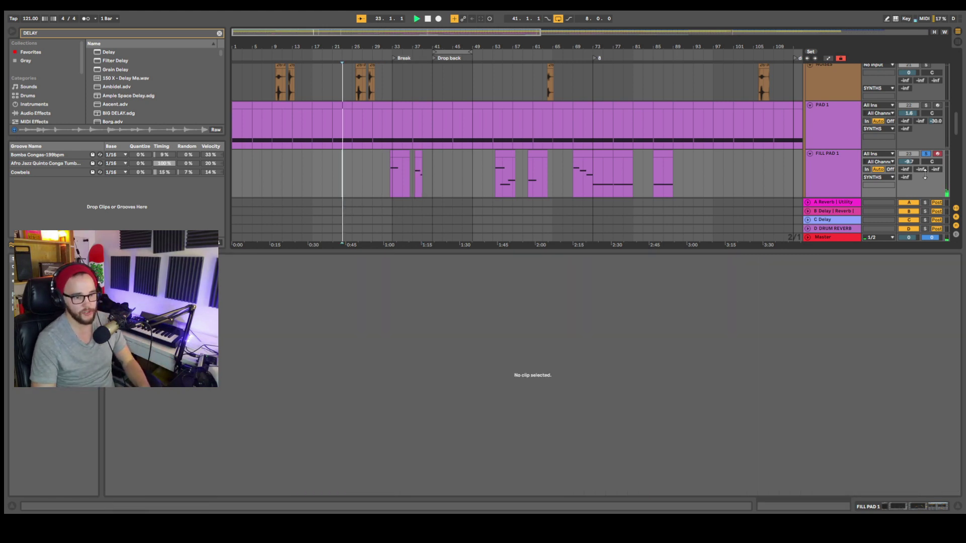
click(849, 168)
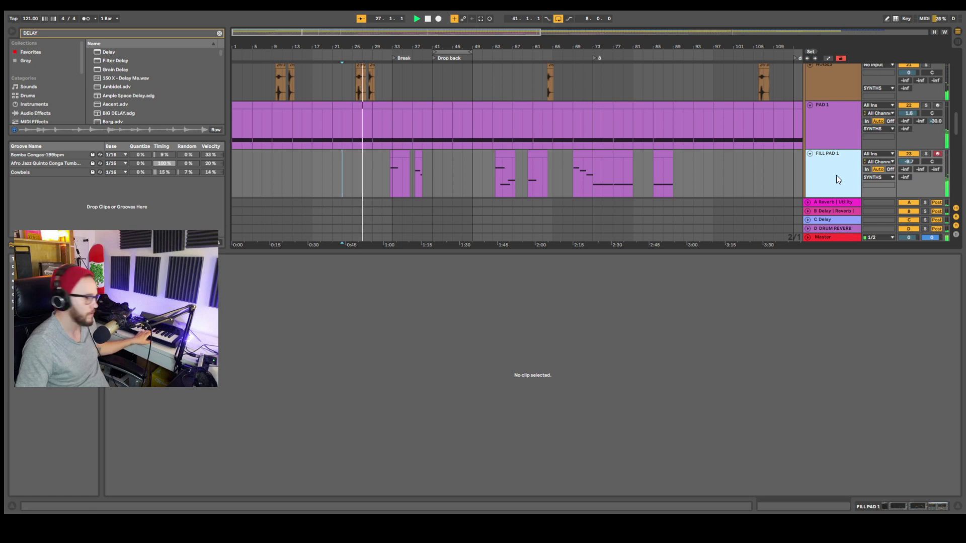
click(926, 153)
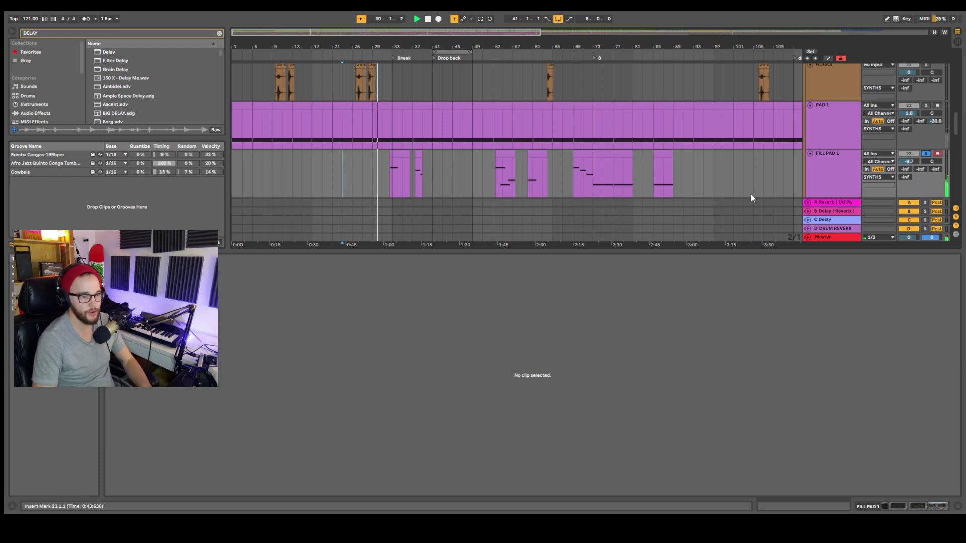
click(384, 166)
key(space)
Step: Insert a new audio track directly below FILL PAD 2
scroll(796, 169, down, 2)
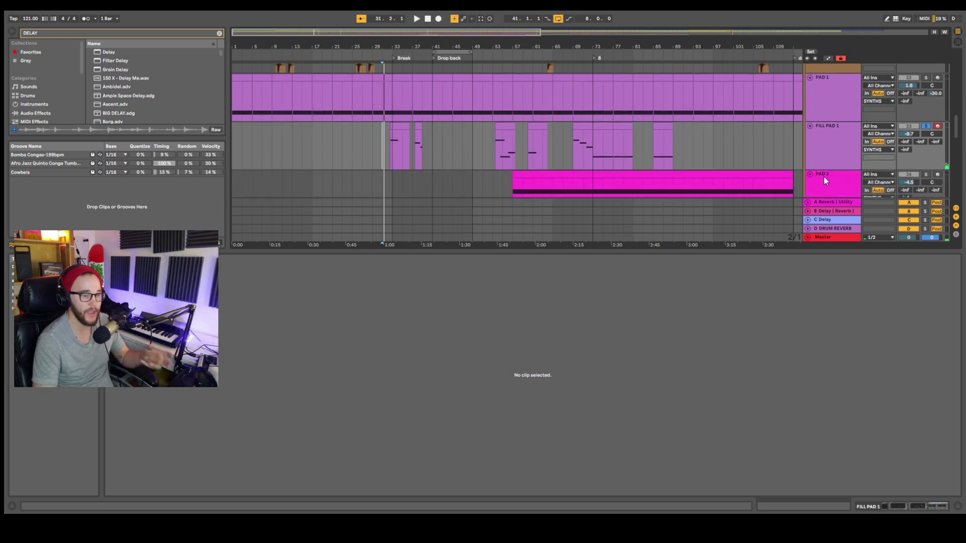
scroll(825, 173, down, 12)
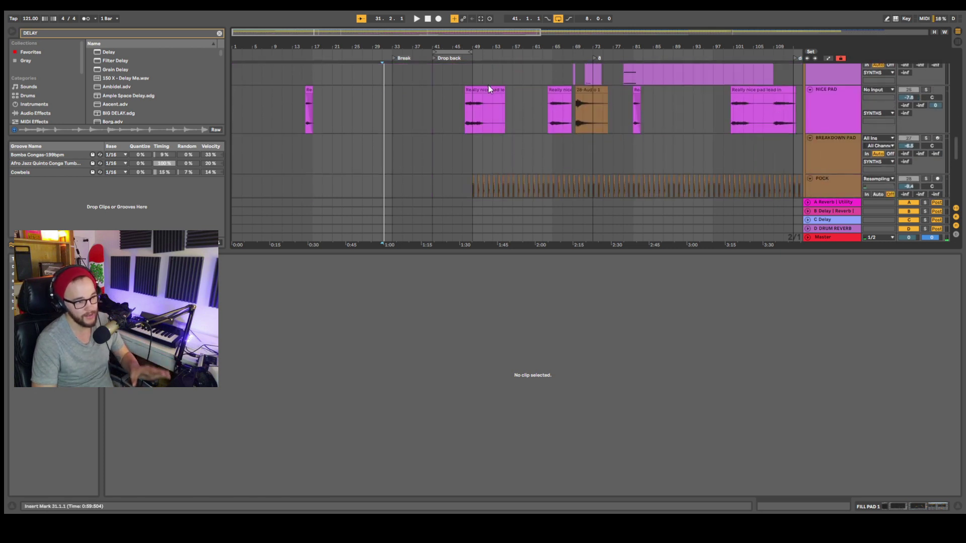
scroll(556, 126, up, 8)
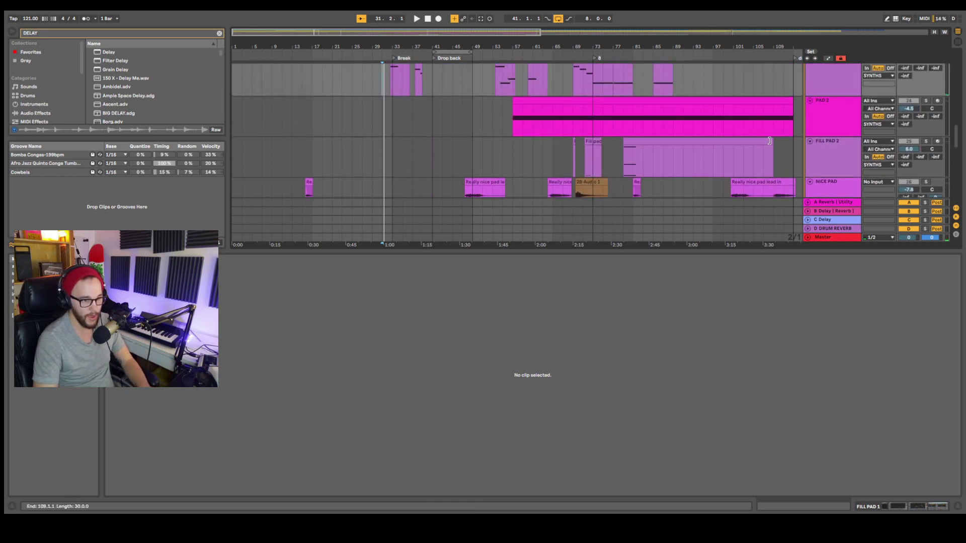
scroll(810, 171, down, 2)
right_click(821, 144)
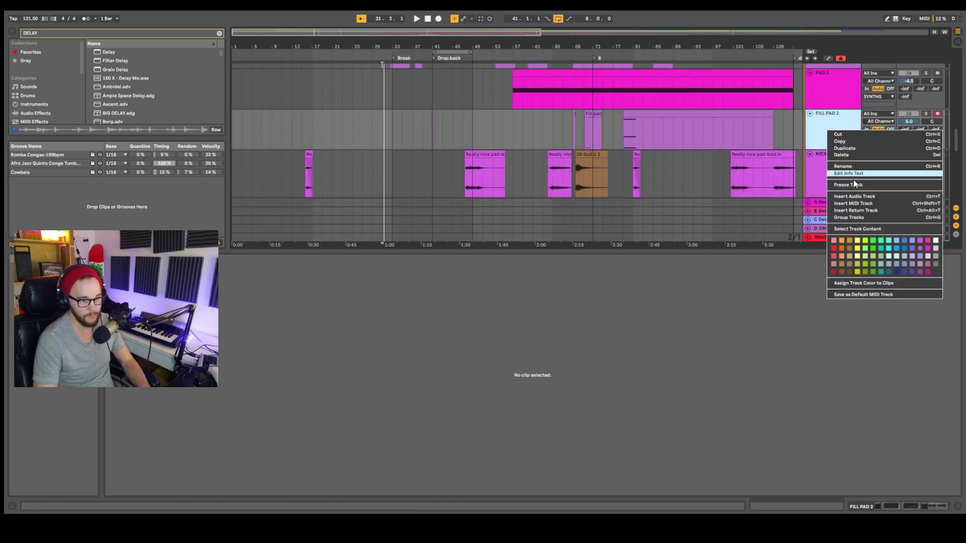
click(855, 206)
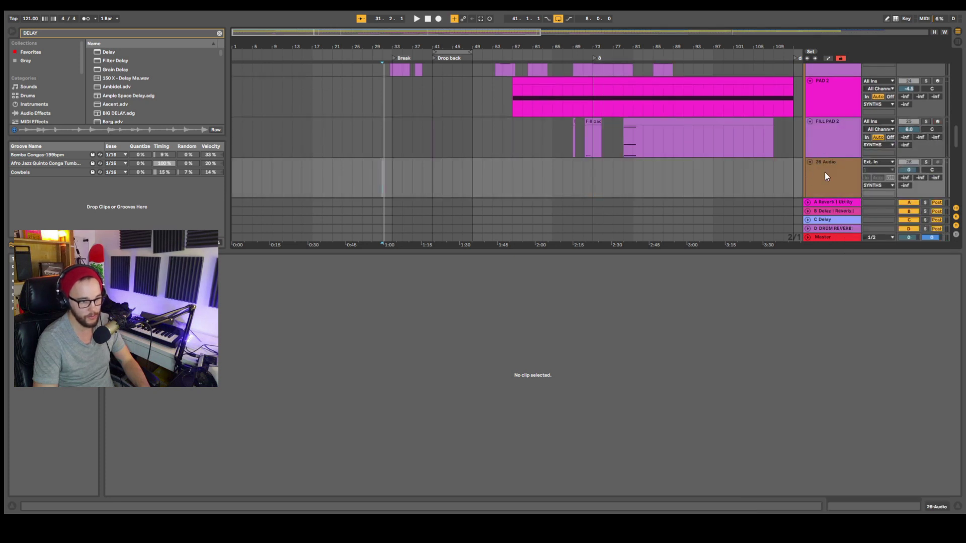
Step: Enlarge the arrangement area and rename the new audio track below FILL PAD 2 as PAD RESAMPLING
scroll(827, 172, down, 1)
drag(758, 251, 748, 408)
scroll(818, 226, up, 2)
click(817, 227)
key(ctrl+r)
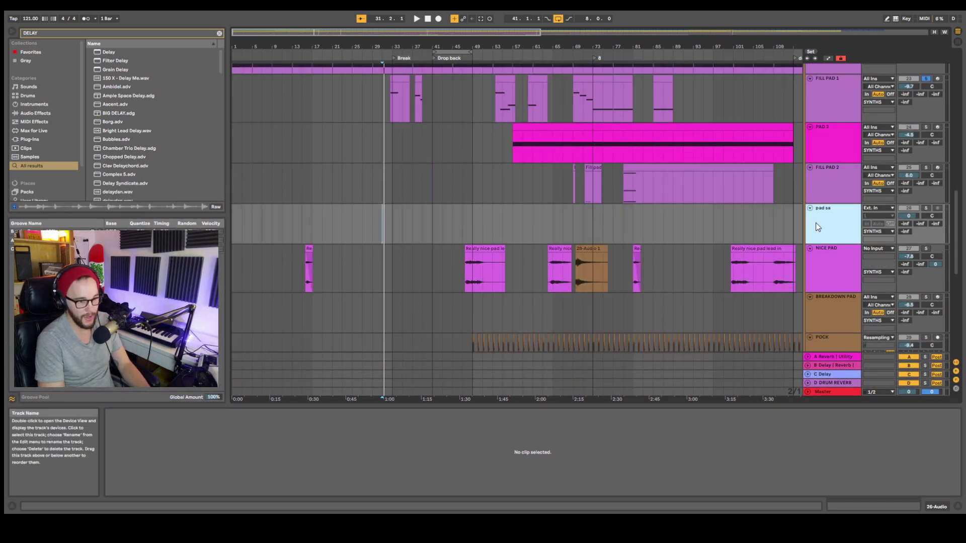
text(PAD RESAMPLING)
key(Return)
key(Caps_Lock)
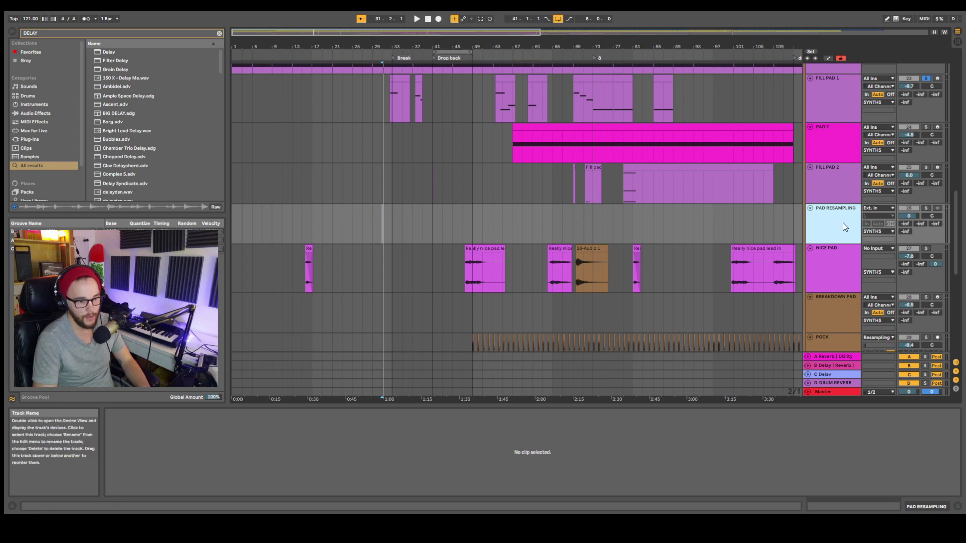
Step: Duplicate the FILL PAD 2 track, clear the clips from the copy, and place the insert marker at bar 39
right_click(829, 218)
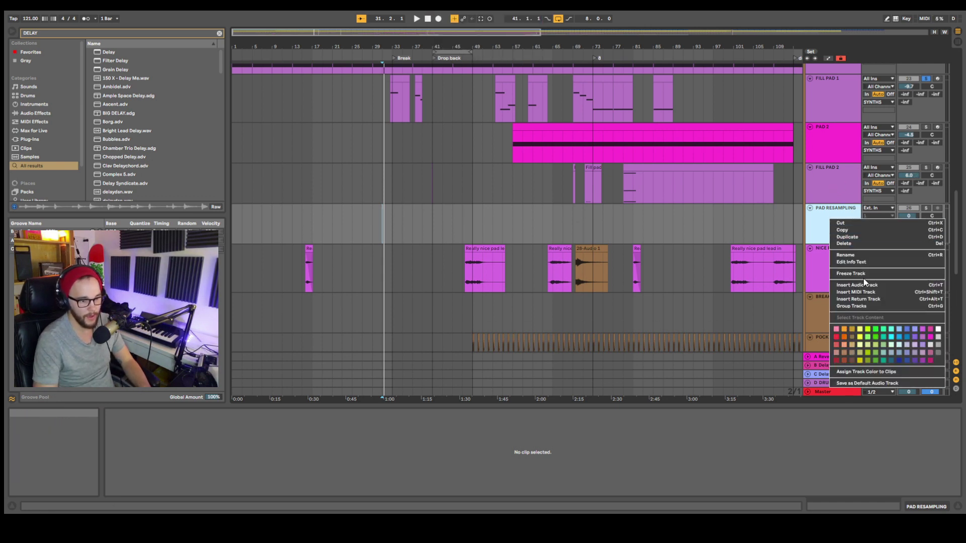
right_click(839, 180)
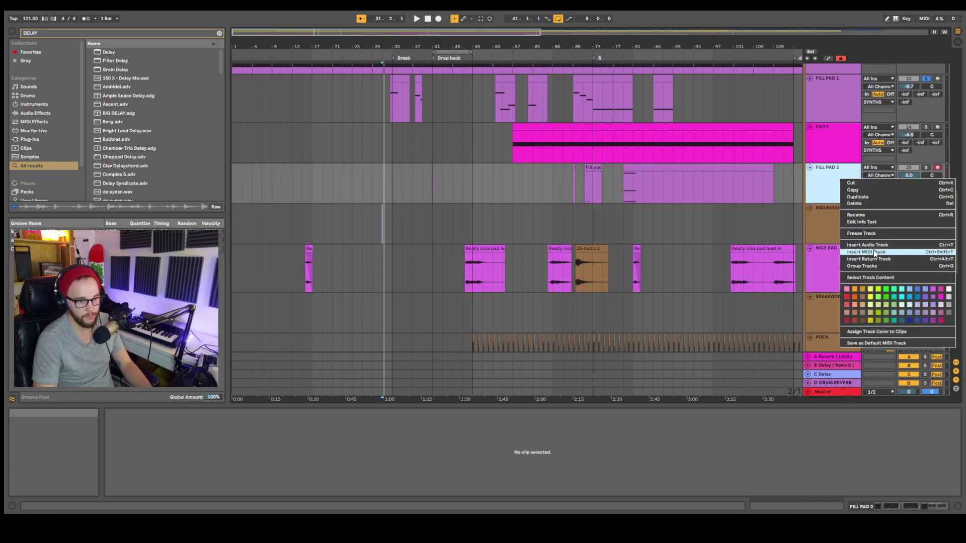
click(864, 195)
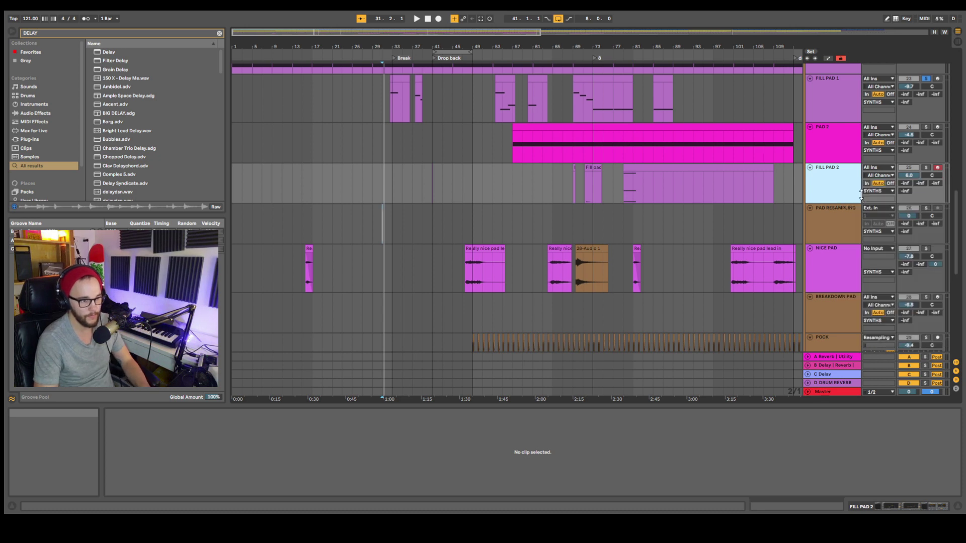
drag(698, 206, 565, 207)
key(Delete)
key(Delete)
click(425, 220)
click(832, 221)
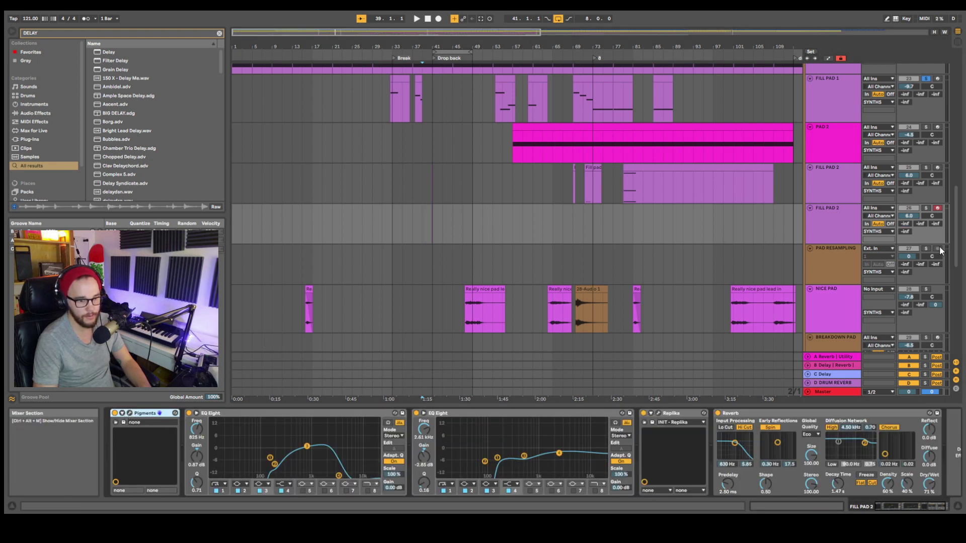
Step: Set PAD RESAMPLING to take its audio input from the duplicated FILL PAD 2 track and arm it for recording
click(811, 250)
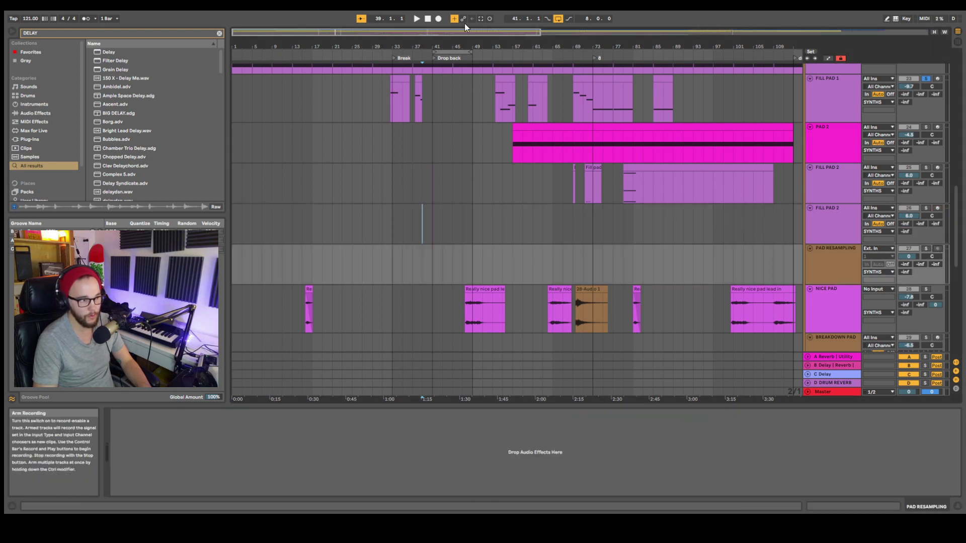
click(878, 249)
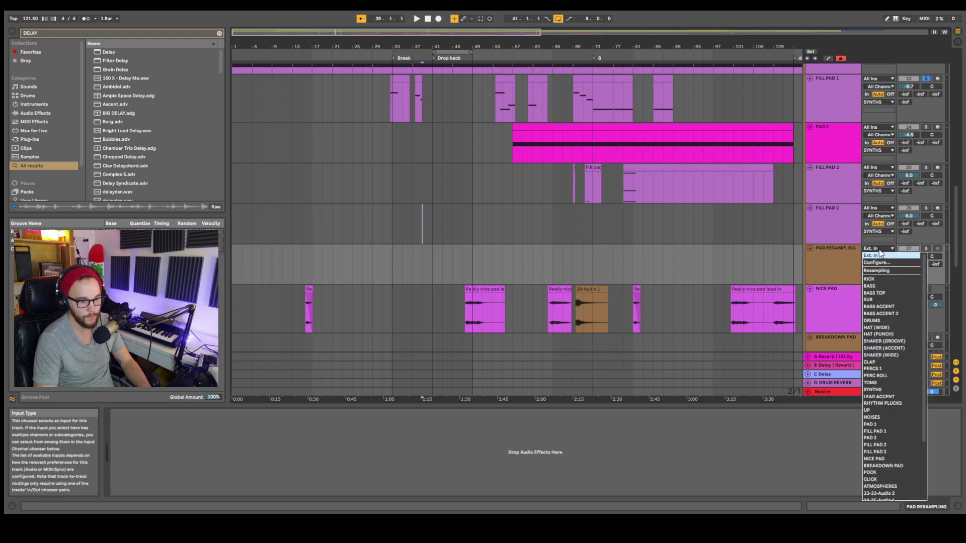
click(885, 454)
click(939, 248)
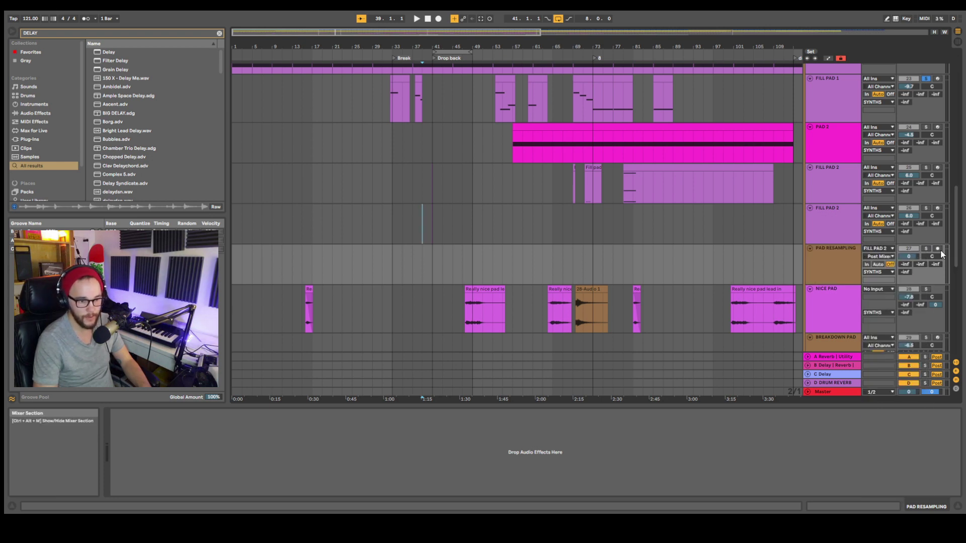
Step: Record a take from bar 39 to bar 47 with PAD RESAMPLING and the duplicated FILL PAD 2 both armed and soloed
click(438, 19)
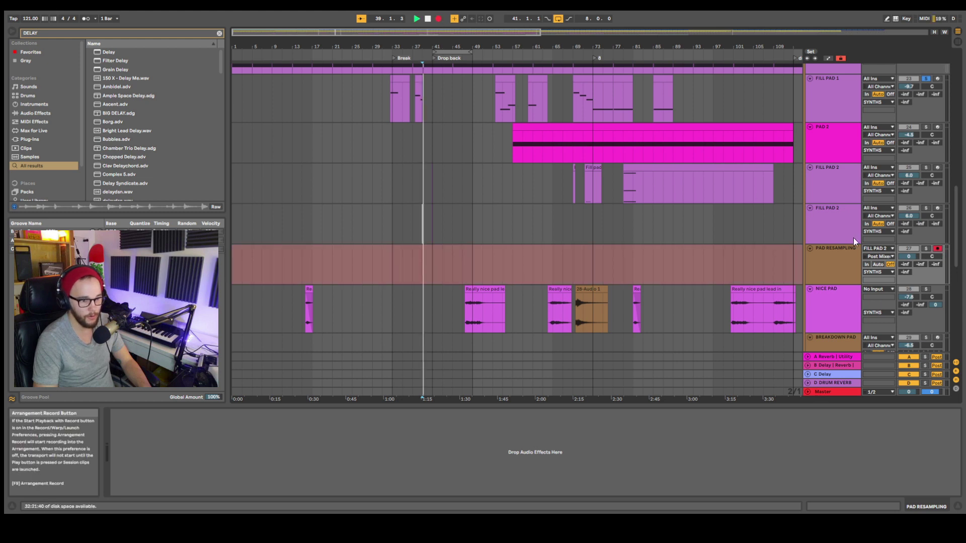
click(829, 219)
click(937, 208)
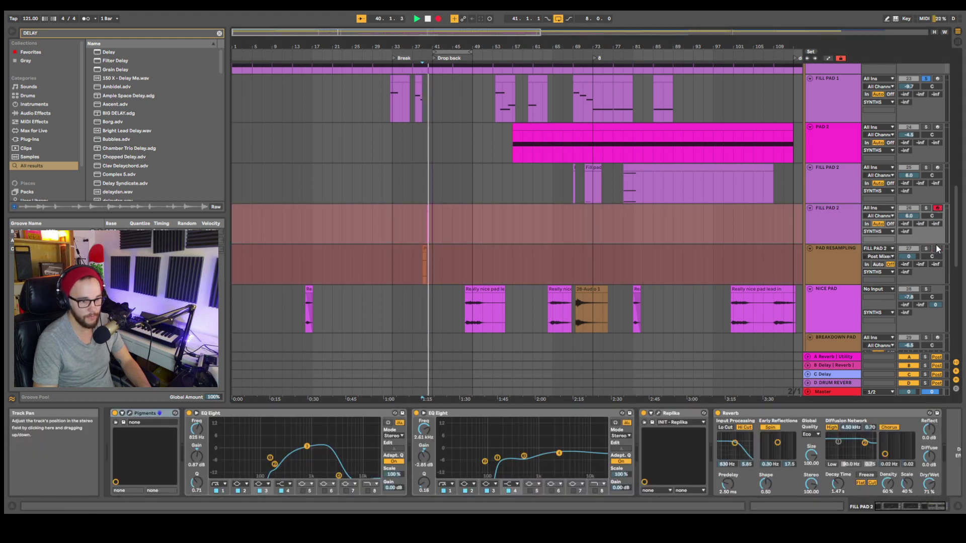
click(847, 224)
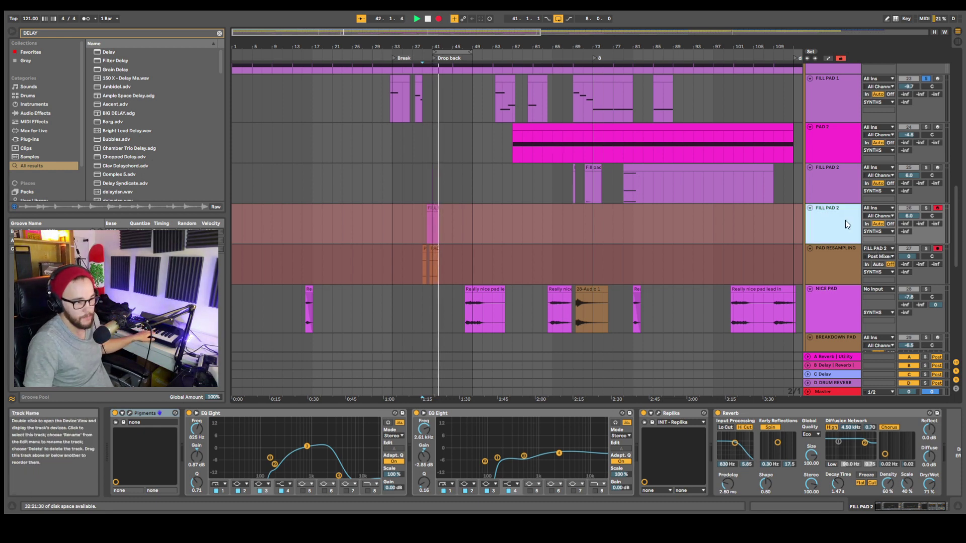
click(926, 208)
click(925, 249)
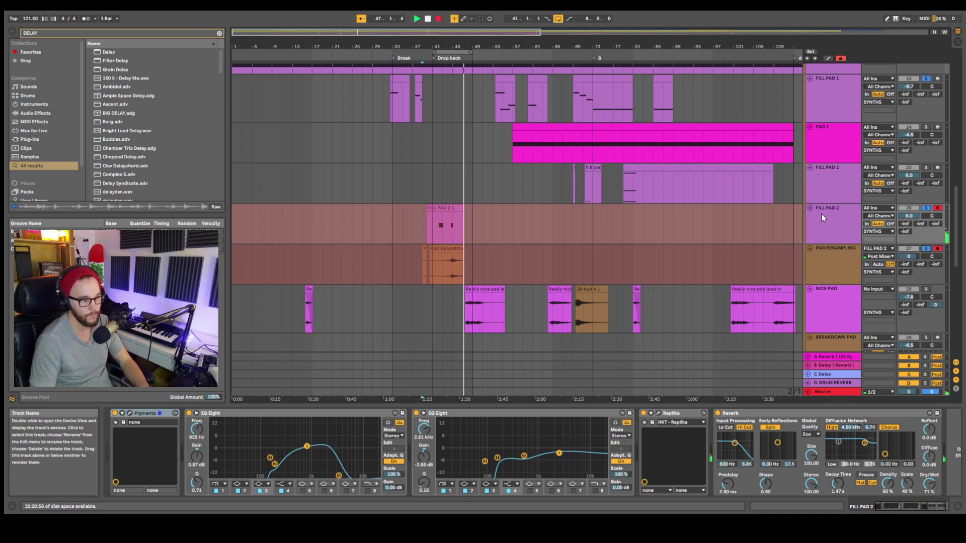
key(space)
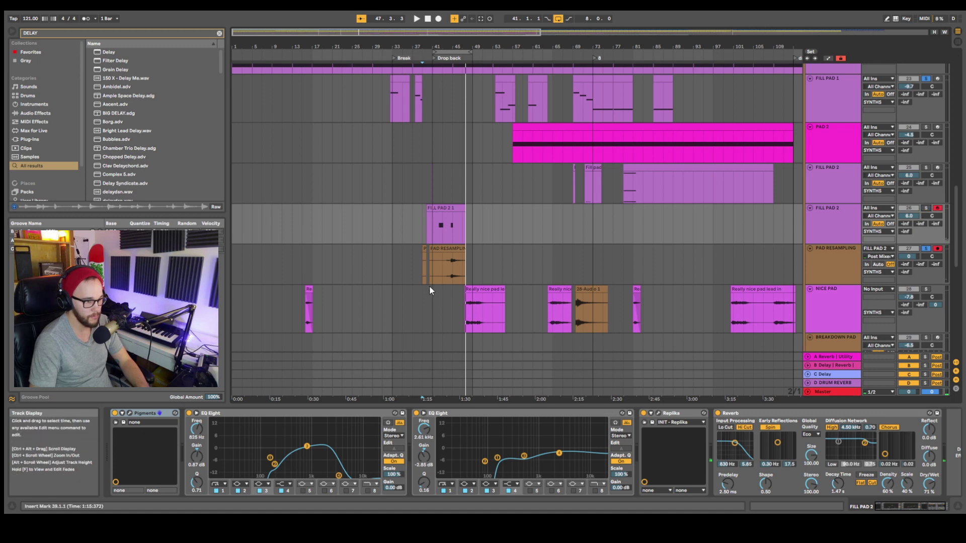
Step: Play back the recorded PAD RESAMPLING audio from bar 45
click(447, 267)
key(space)
key(space)
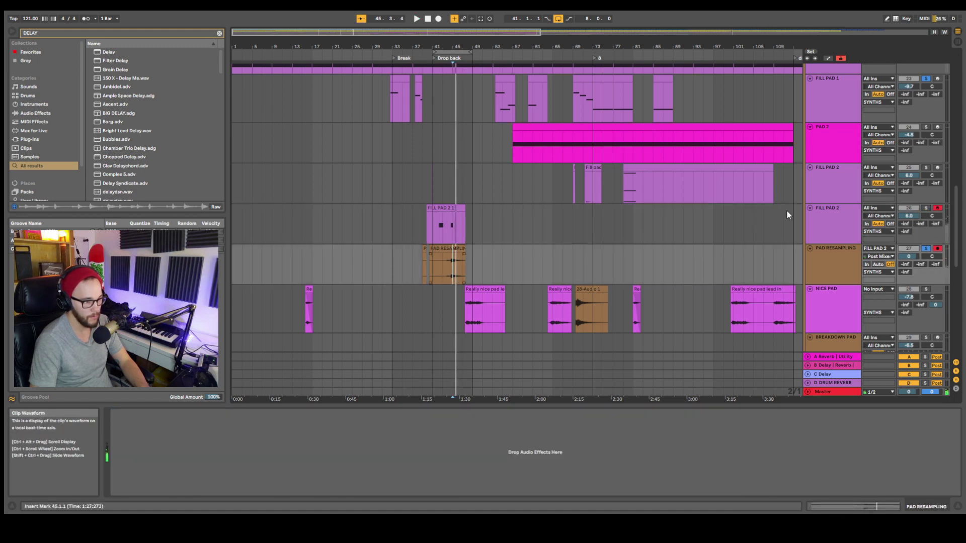
Step: Load the I Saw It Coming preset in the duplicated FILL PAD 2's Pigments synth and close its window
click(825, 223)
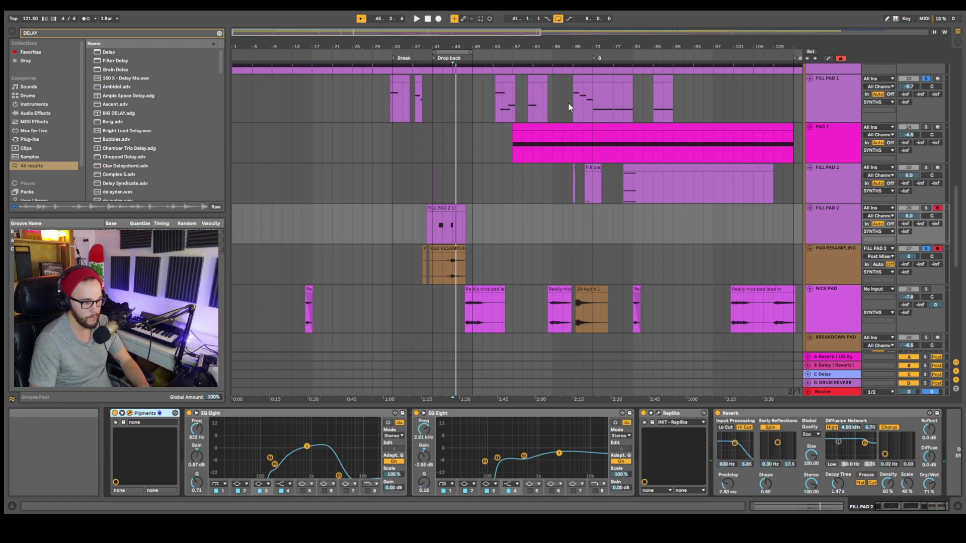
click(130, 413)
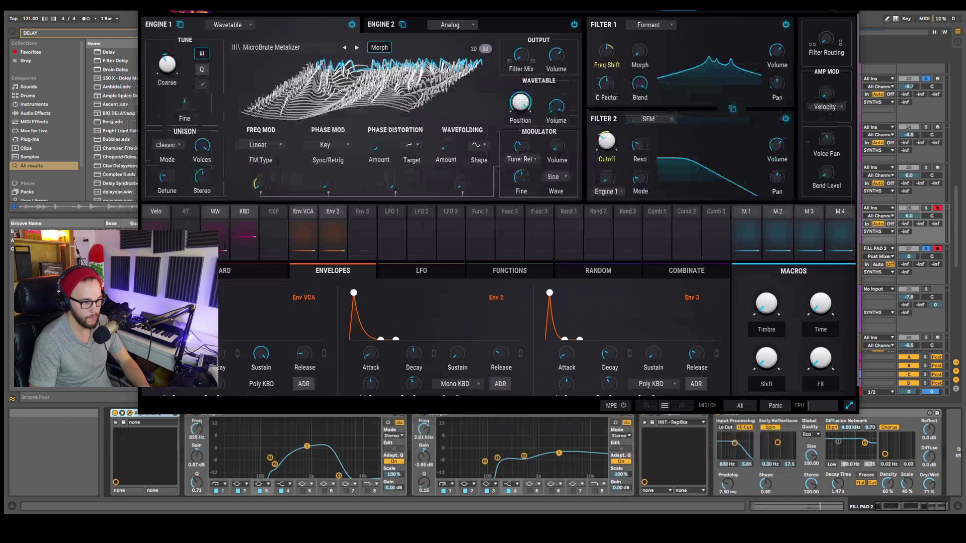
click(449, 72)
click(699, 216)
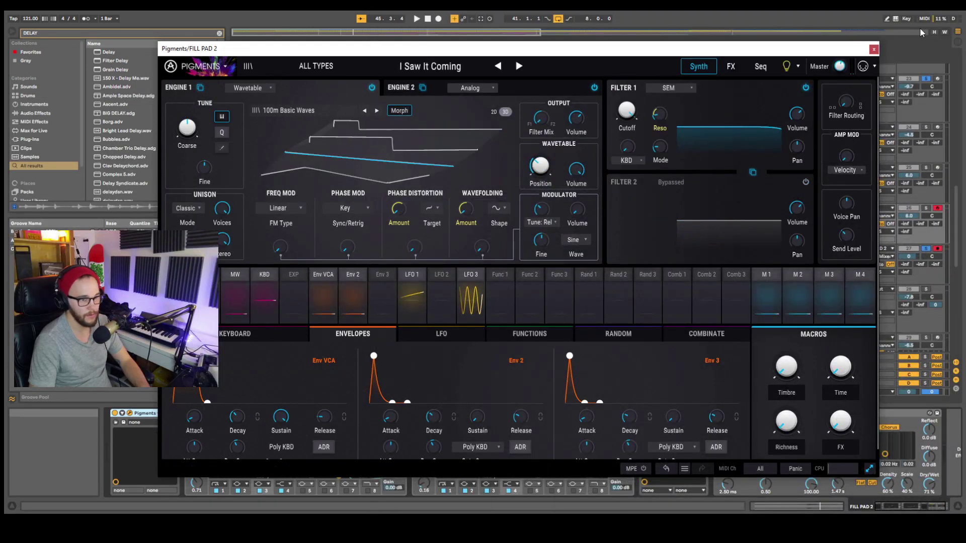
click(874, 49)
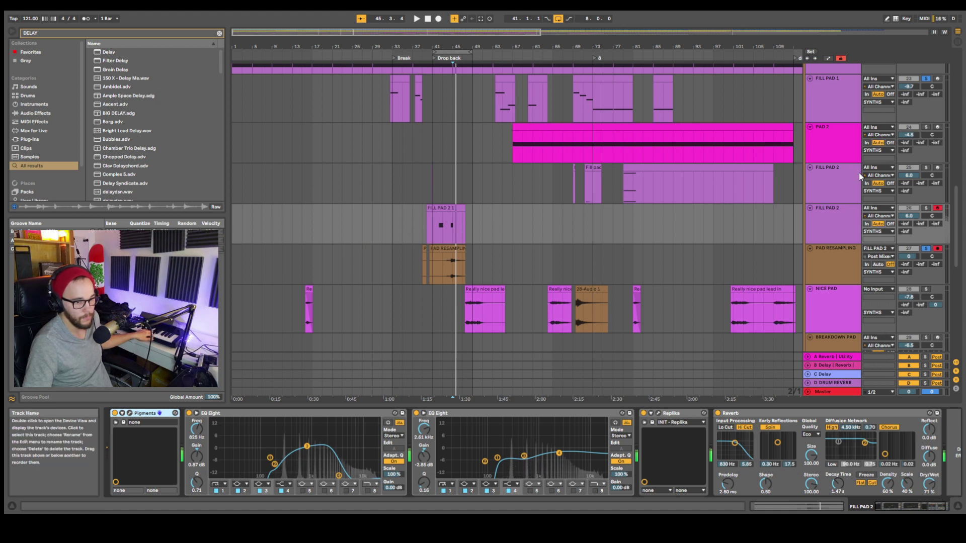
Step: Solo the duplicated FILL PAD 2 track and record a second resampling take from bar 33 to bar 36
click(925, 207)
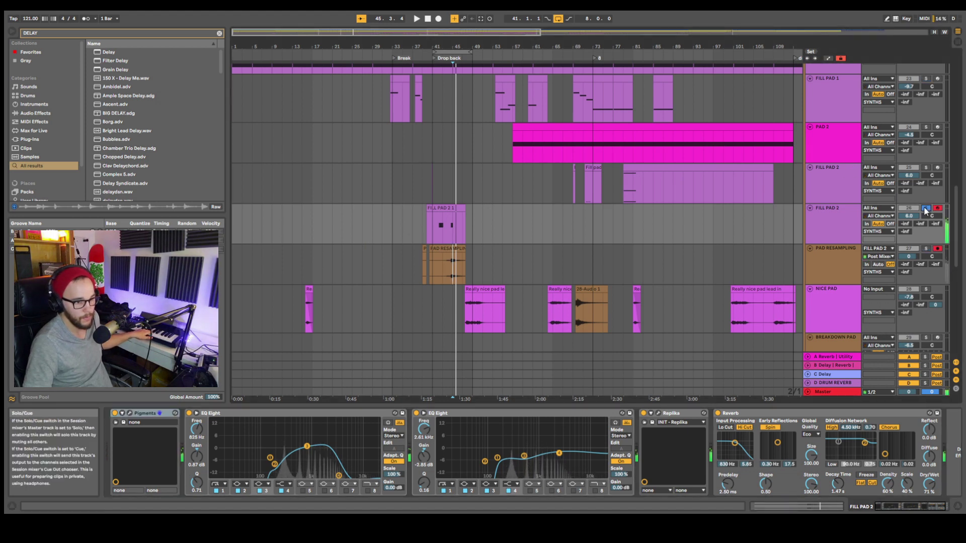
click(423, 224)
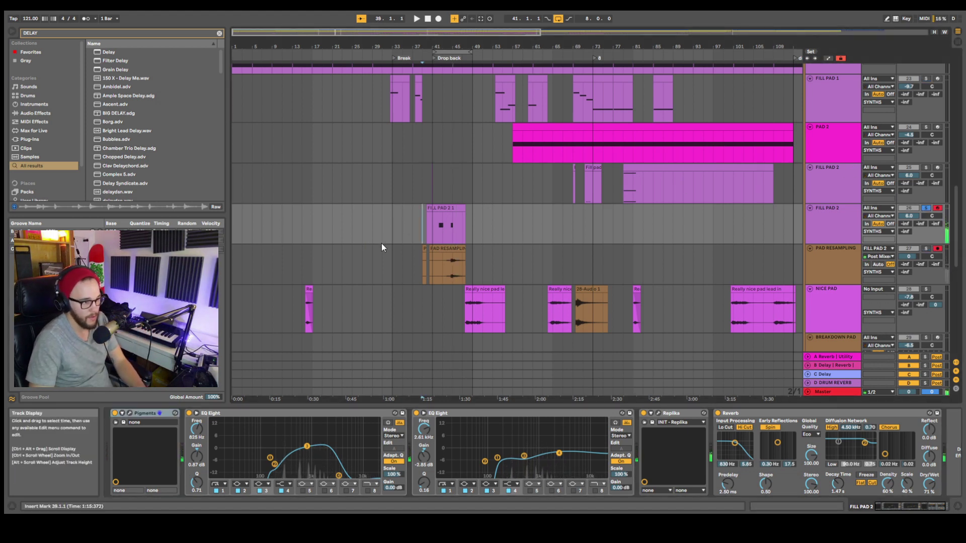
click(438, 19)
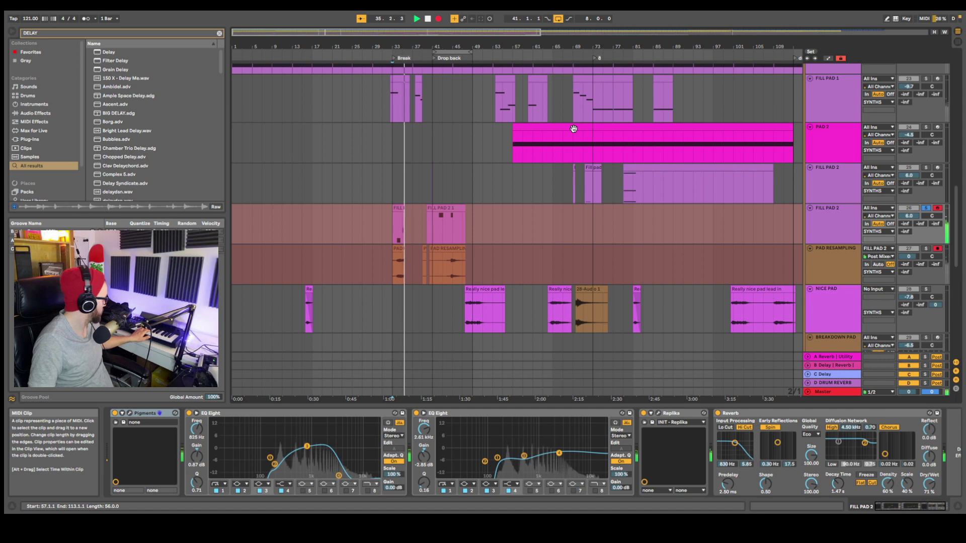
key(space)
Step: Delete the MIDI clip recorded at bar 33 on the duplicated FILL PAD 2, unsolo the track, and play from bar 33
click(392, 254)
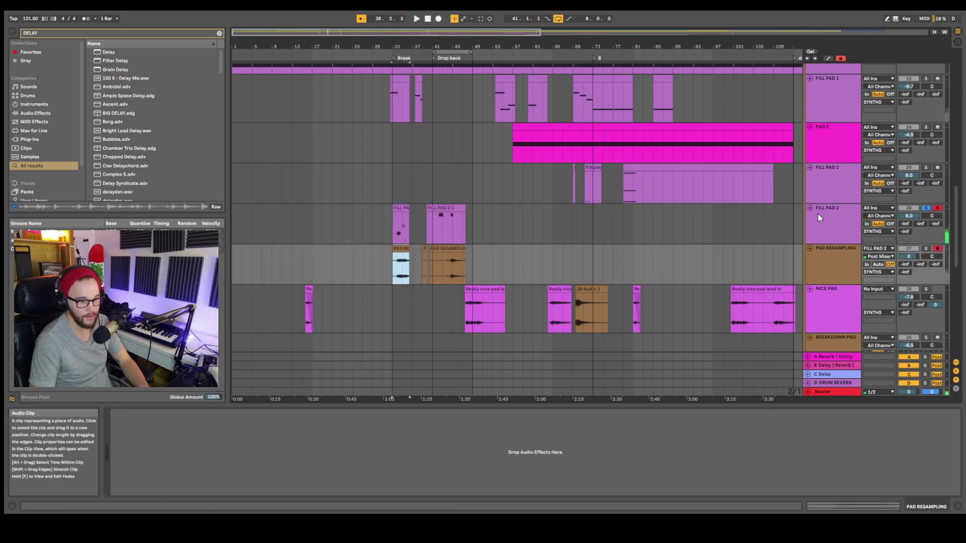
click(399, 207)
key(Delete)
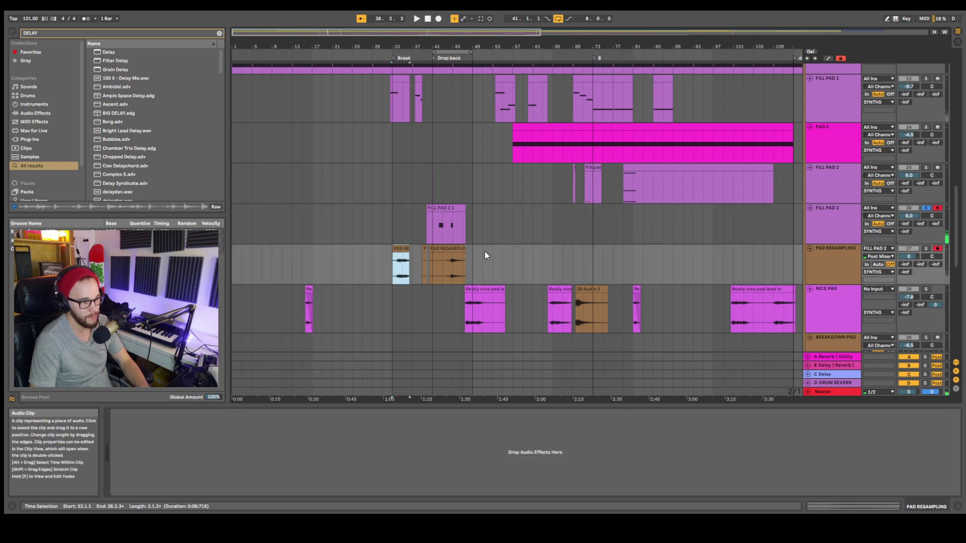
click(928, 207)
key(space)
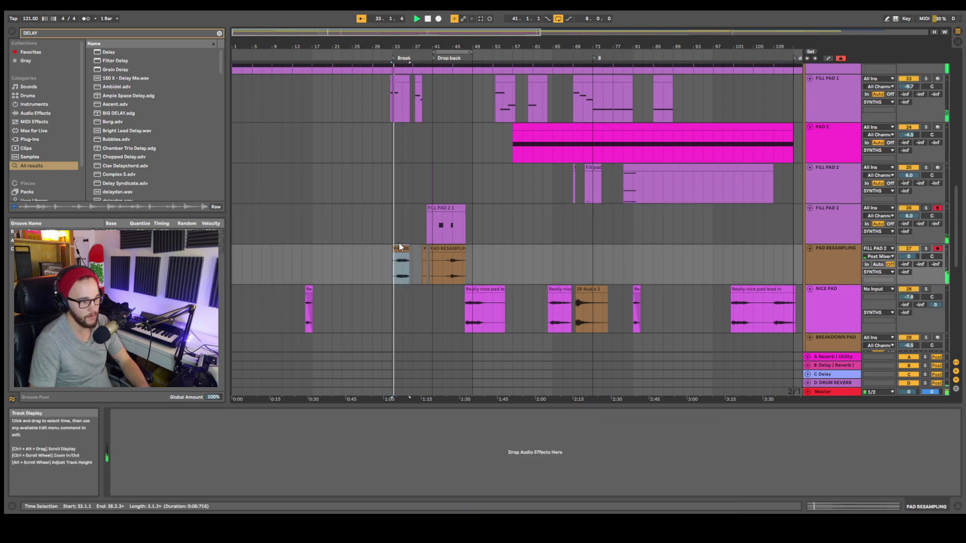
Step: Lower the gain of the PAD RESAMPLING clip at bar 33 to -1.42 dB and give it a long fade-out
key(shift+Tab)
drag(180, 472, 180, 475)
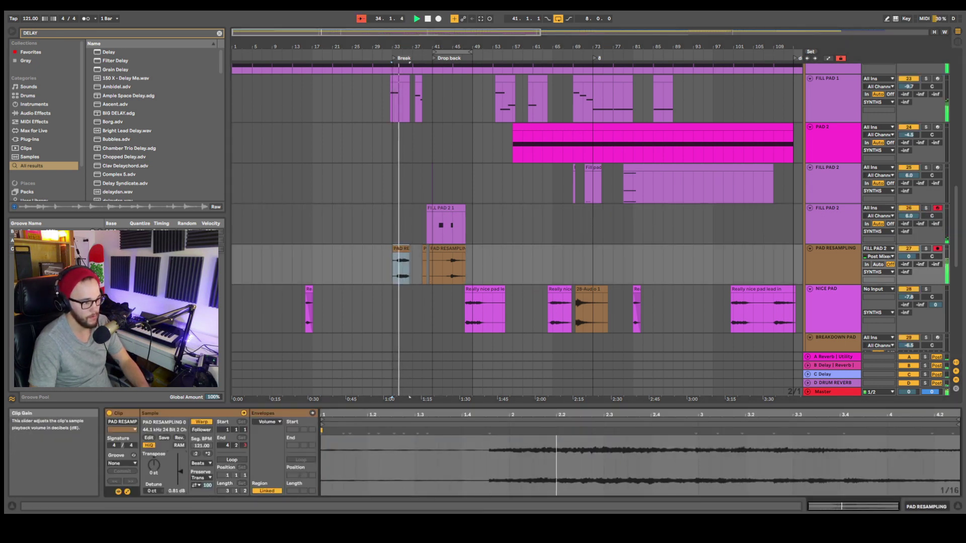
click(399, 274)
drag(406, 255, 394, 255)
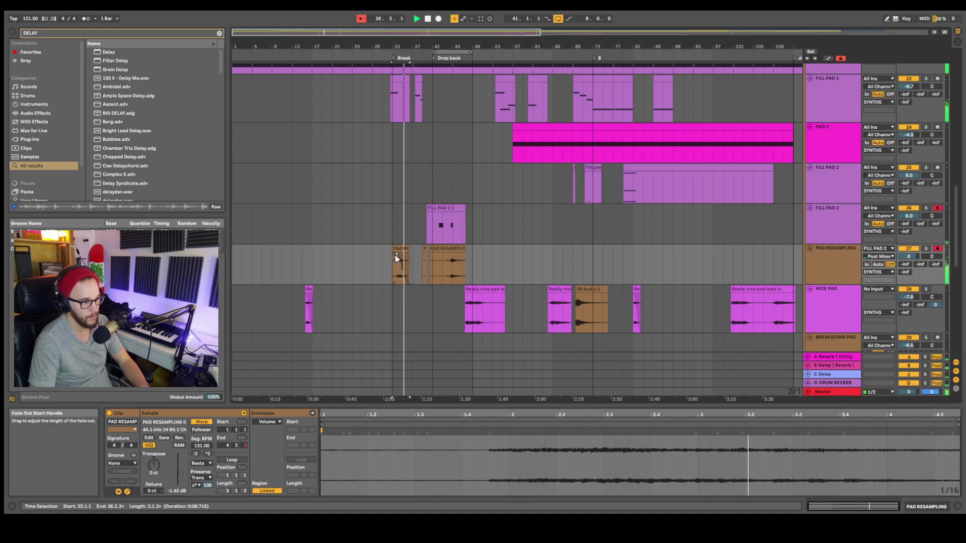
key(space)
key(space)
key(z)
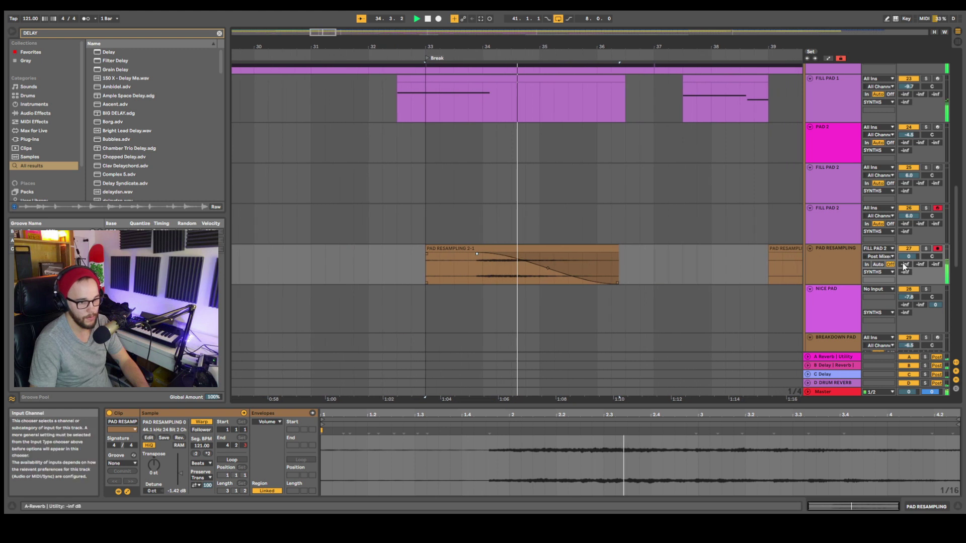
key(x)
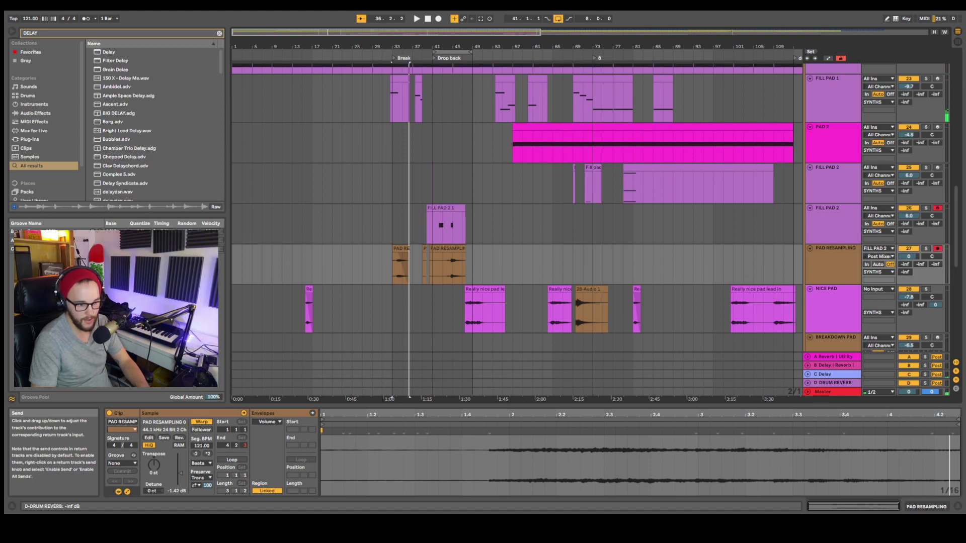
Step: Play the bar 33 clip with PAD RESAMPLING's Delay | Reverb send at 0, and trim the clip's end to bar 36
key(space)
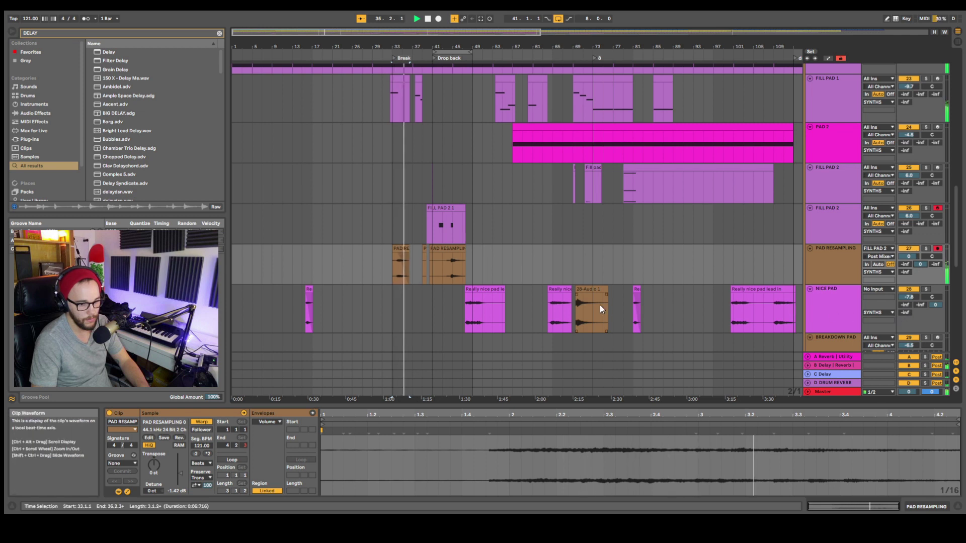
key(plus)
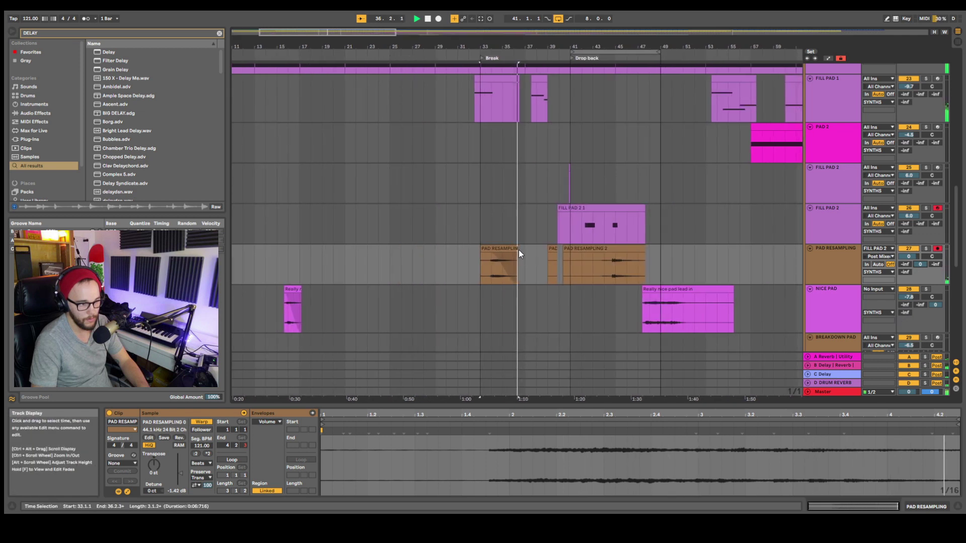
key(minus)
key(minus)
key(space)
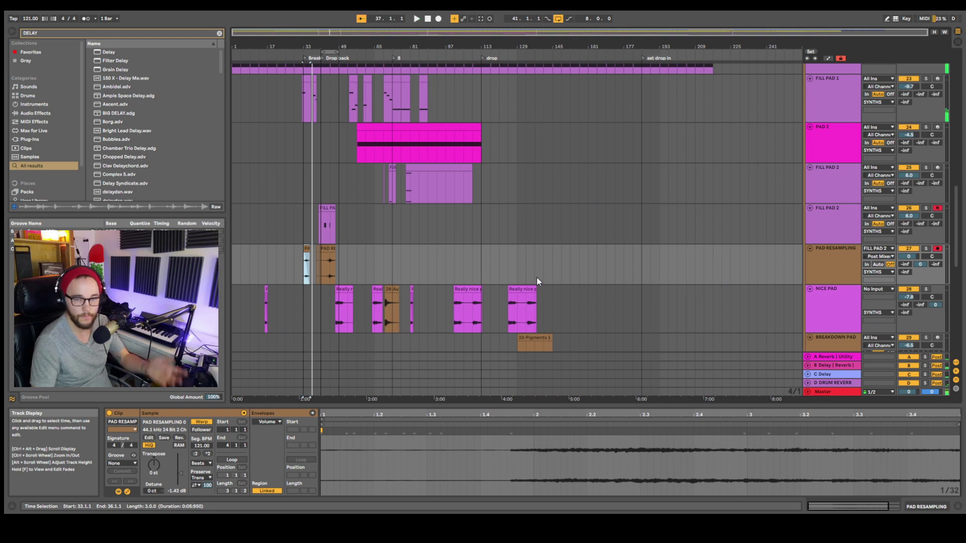
Step: Audition the longer resampled clip, move both resampled clips to NICE PAD at bars 33 and 89, and select the duplicated FILL PAD 2's clip
click(327, 265)
key(space)
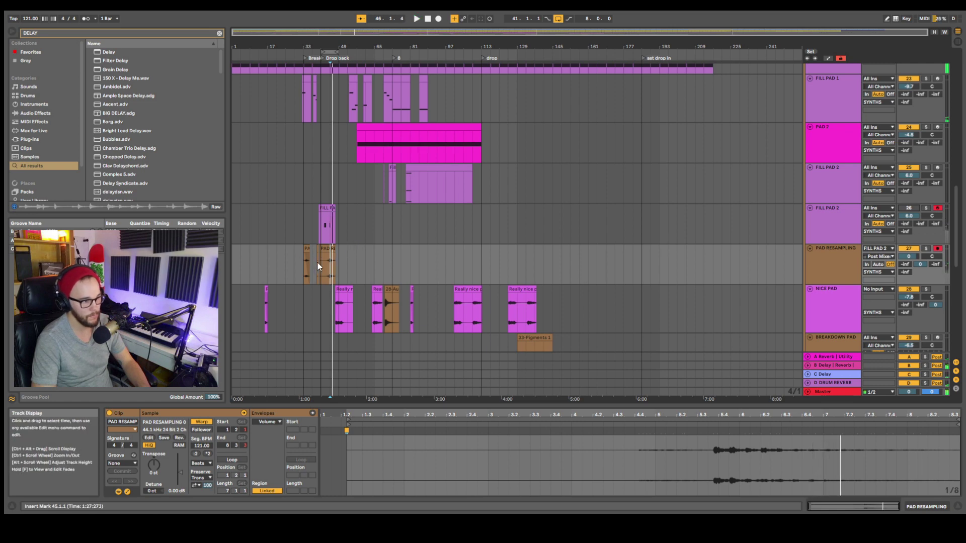
key(space)
click(445, 302)
drag(445, 300, 428, 300)
click(307, 294)
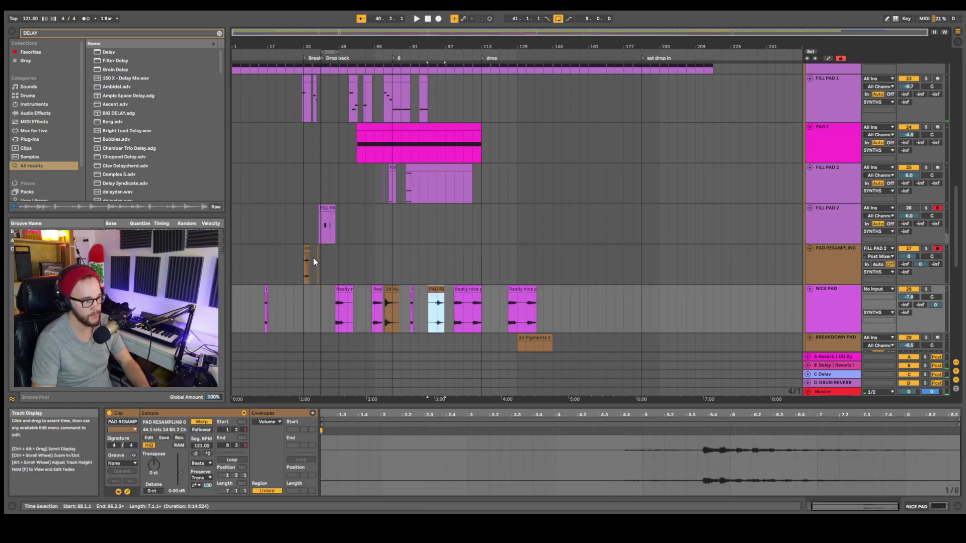
click(329, 216)
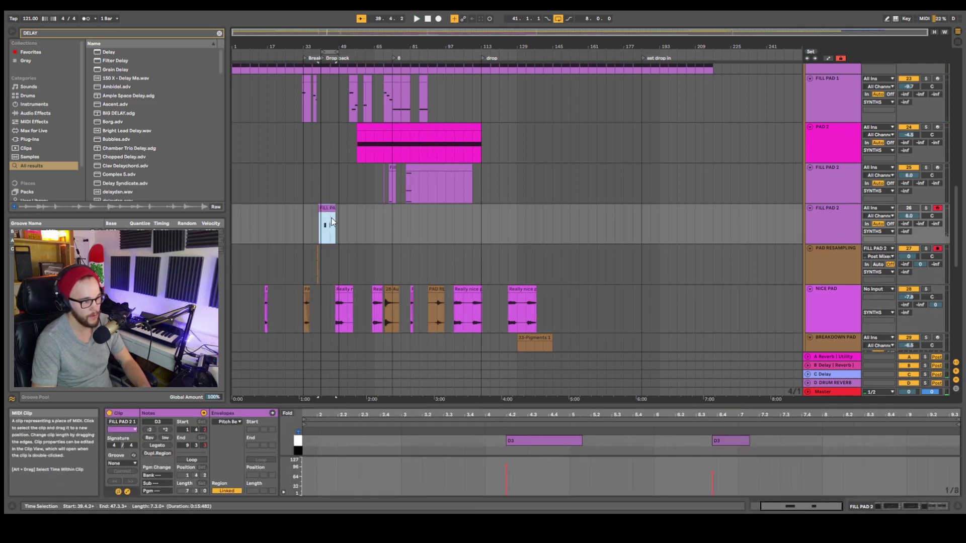
Step: Delete the MIDI clip on the duplicated FILL PAD 2 and the leftover short recording below it on PAD RESAMPLING
key(Delete)
drag(296, 246, 317, 251)
key(Delete)
click(302, 252)
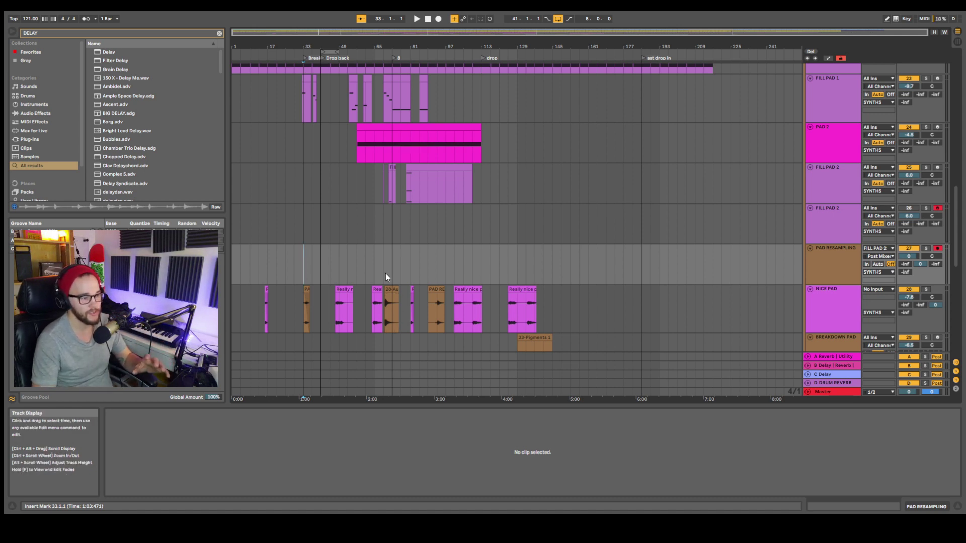
Step: Delete the empty PAD RESAMPLING track, keeping the duplicated FILL PAD 2 track
click(837, 213)
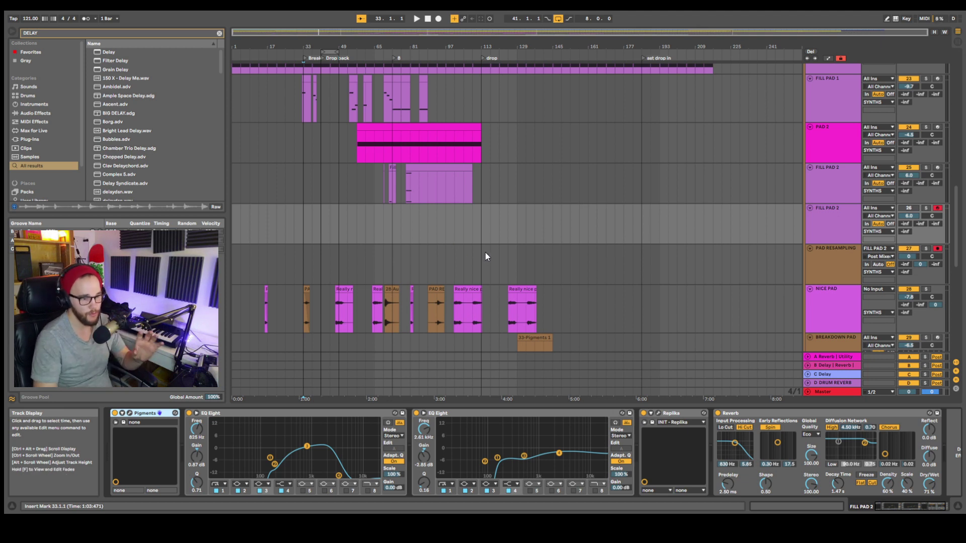
click(835, 267)
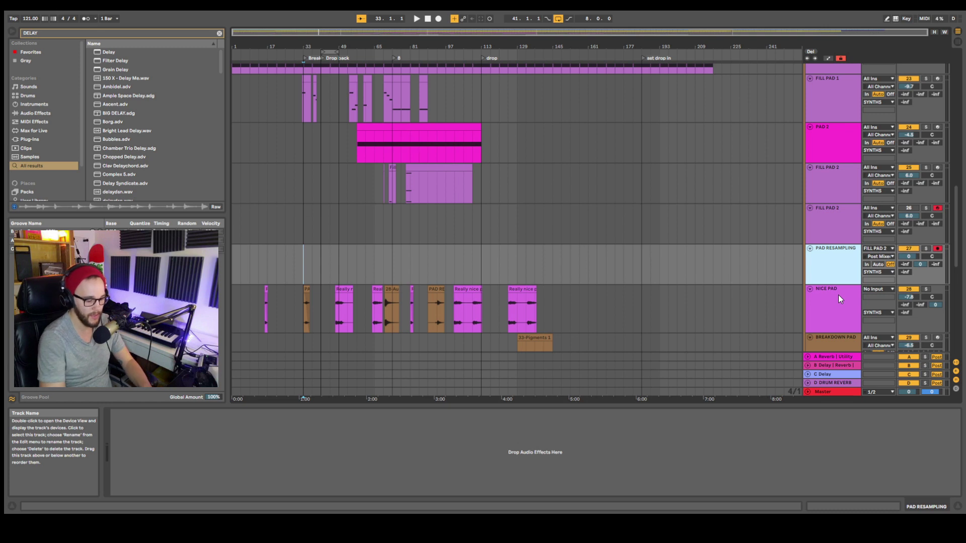
key(Delete)
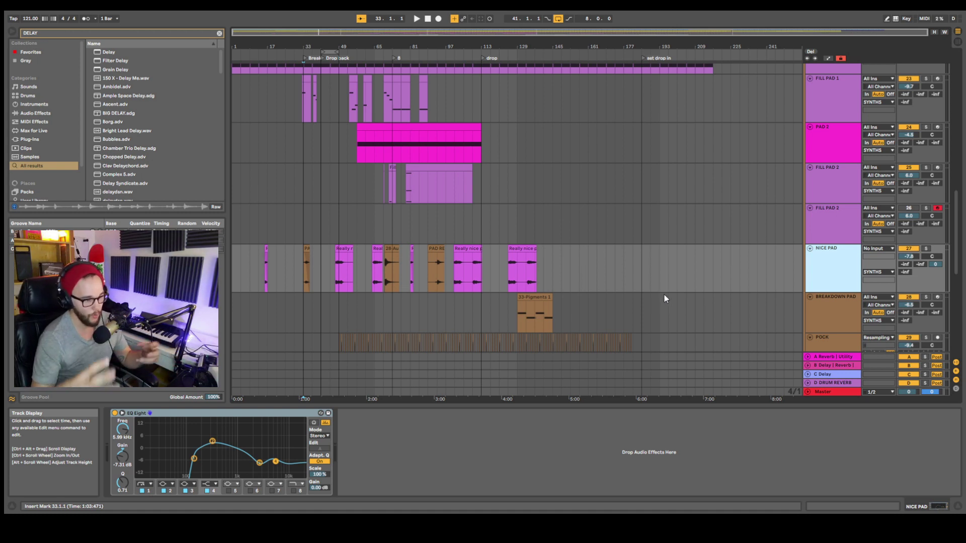
Step: Solo the PAD 2 track and audition its sampled pad from bar 57
scroll(692, 297, up, 3)
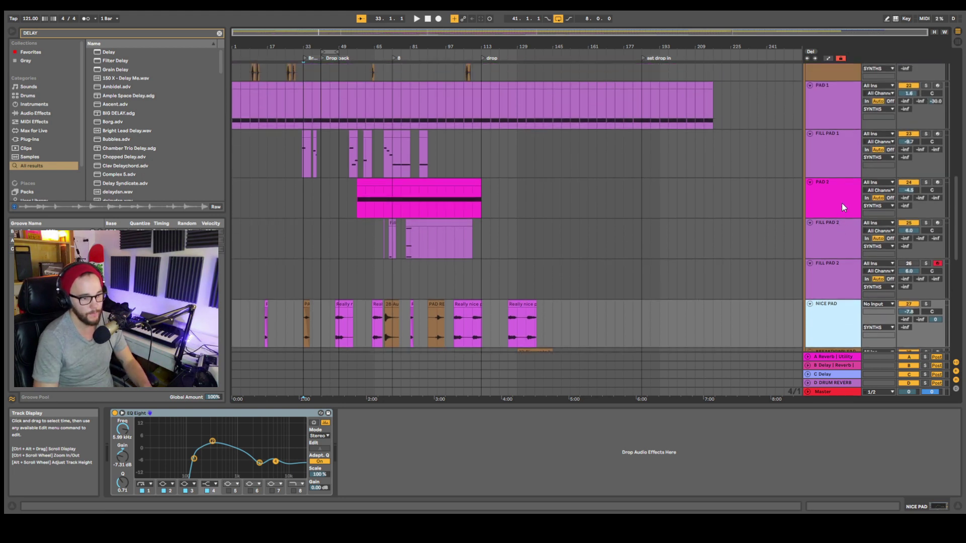
click(356, 197)
key(space)
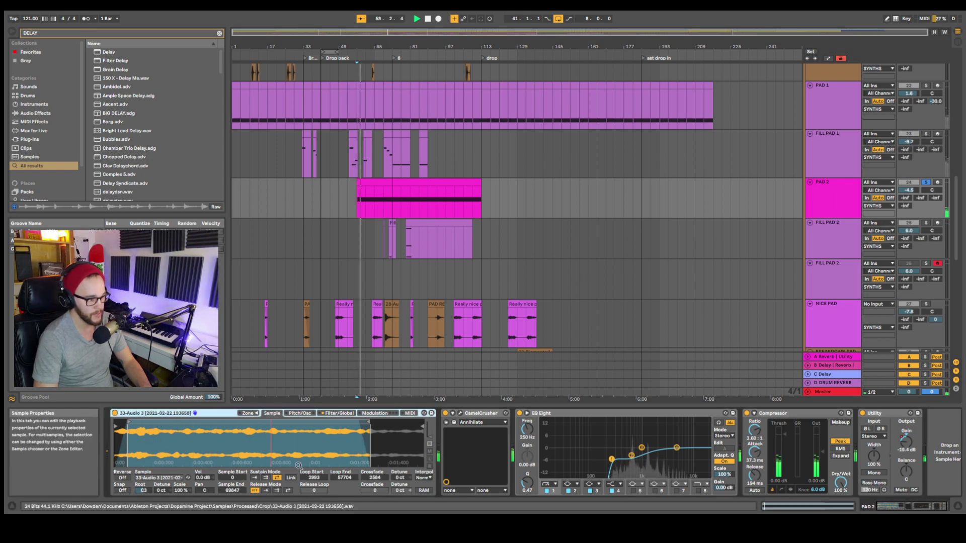
key(space)
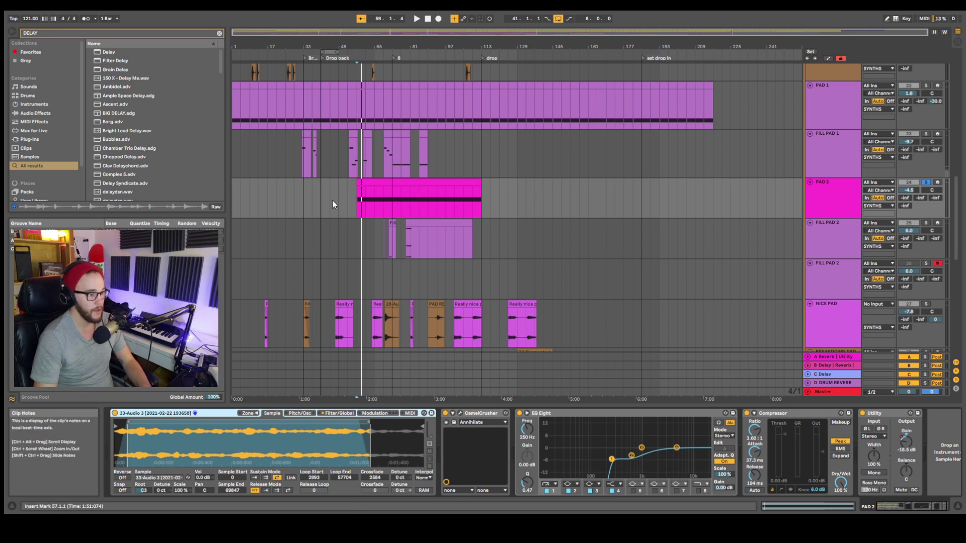
Step: Insert a new MIDI track below the duplicated FILL PAD 2 and load the Sampler instrument onto it
ctrl+scroll(306, 315, up, 4)
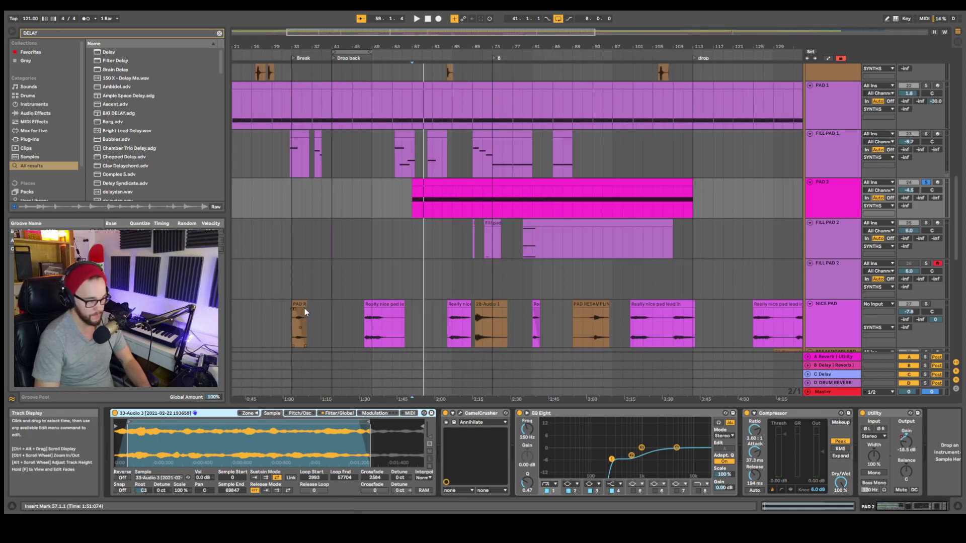
right_click(854, 261)
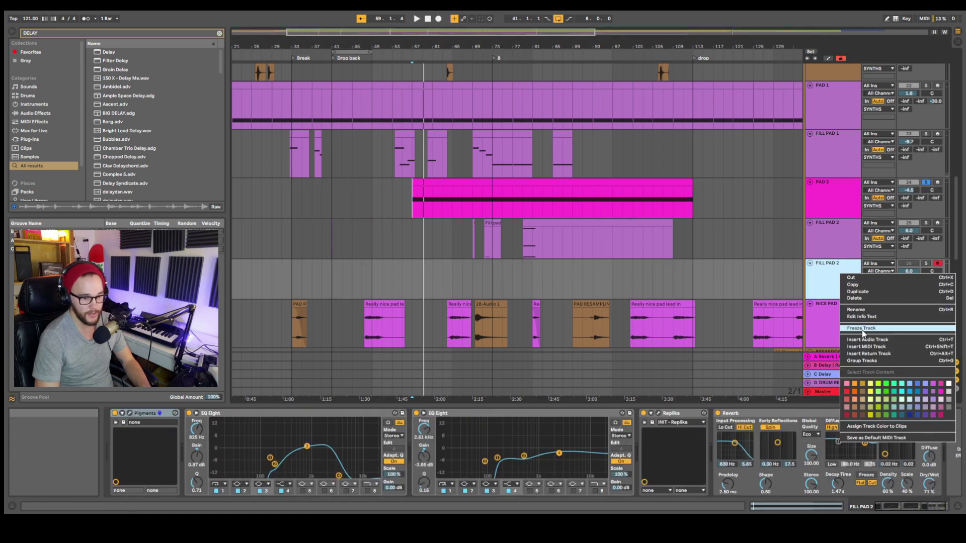
click(662, 283)
key(ctrl+shift+t)
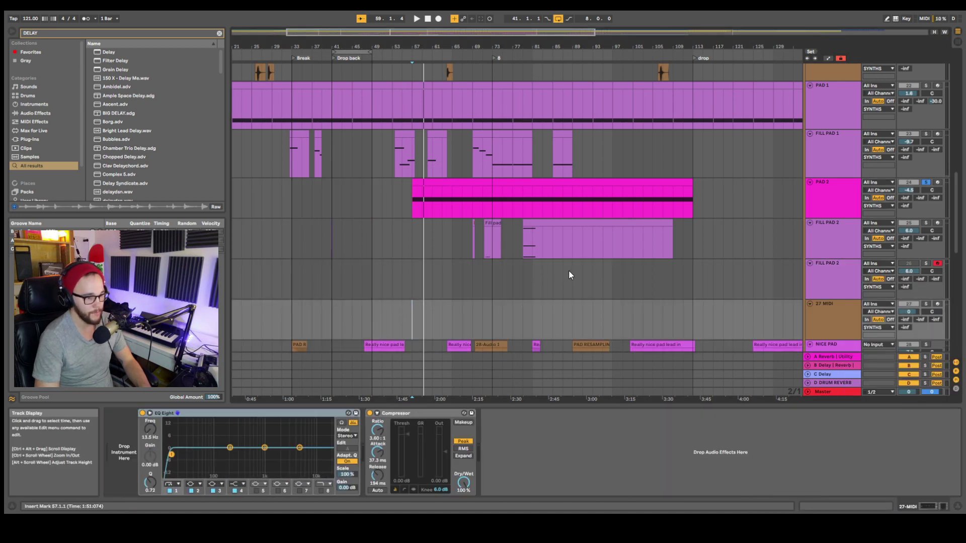
key(ctrl+f)
text(dampl)
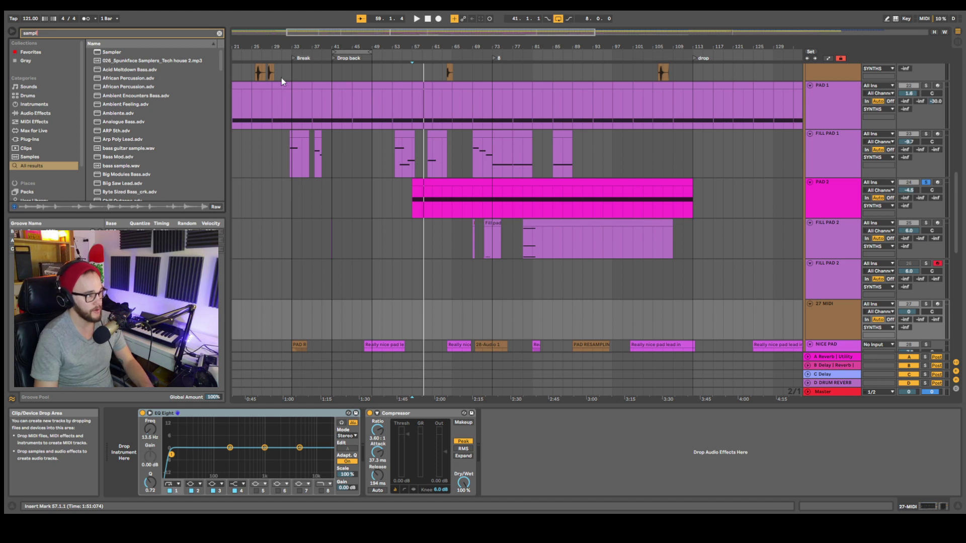
key(Down)
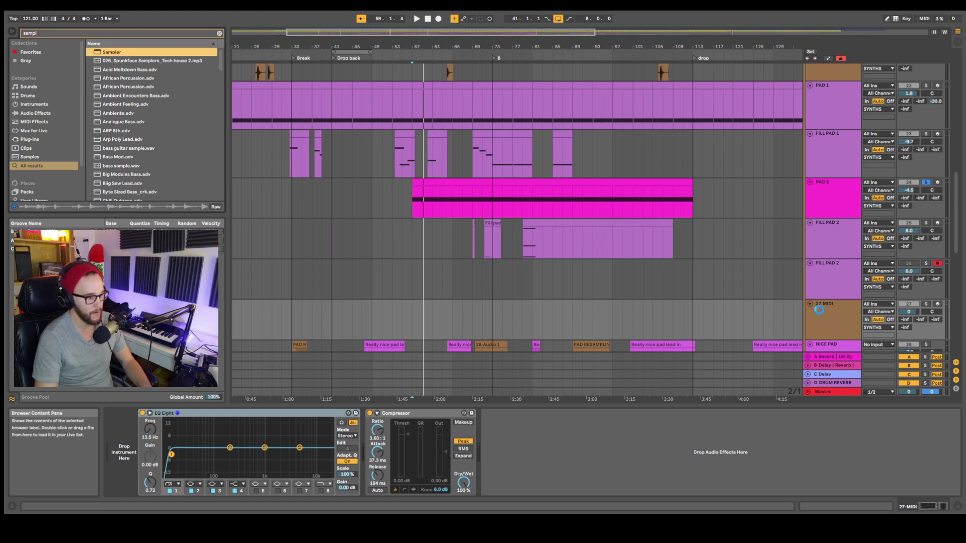
Step: Load NICE PAD's resampled clip from bar 33 into Sampler and arm the new MIDI track for playing
scroll(352, 327, down, 3)
drag(299, 314, 280, 455)
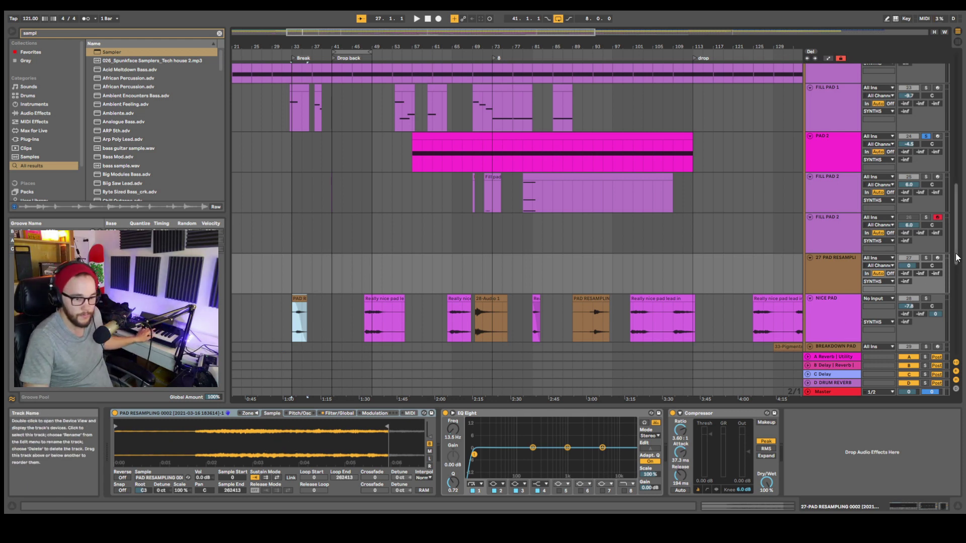
click(937, 258)
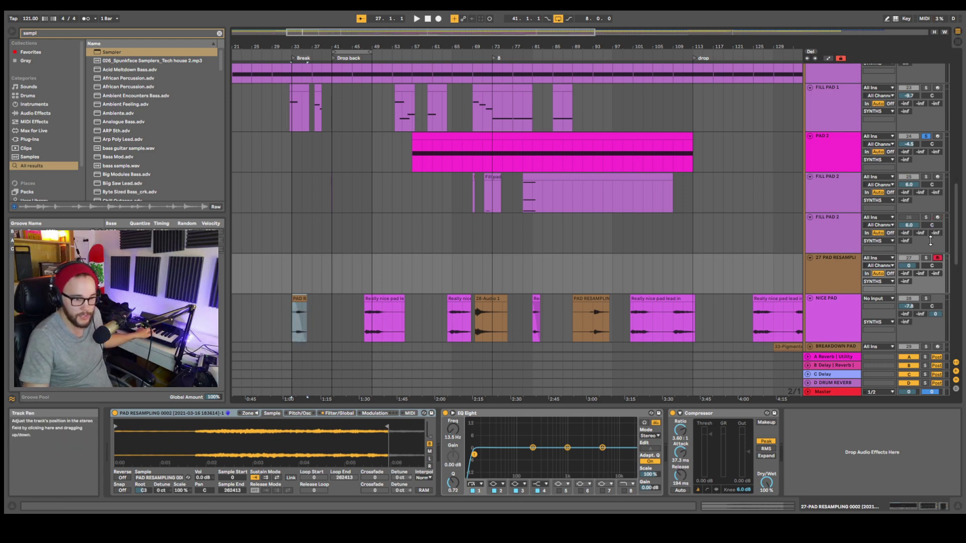
scroll(934, 270, down, 2)
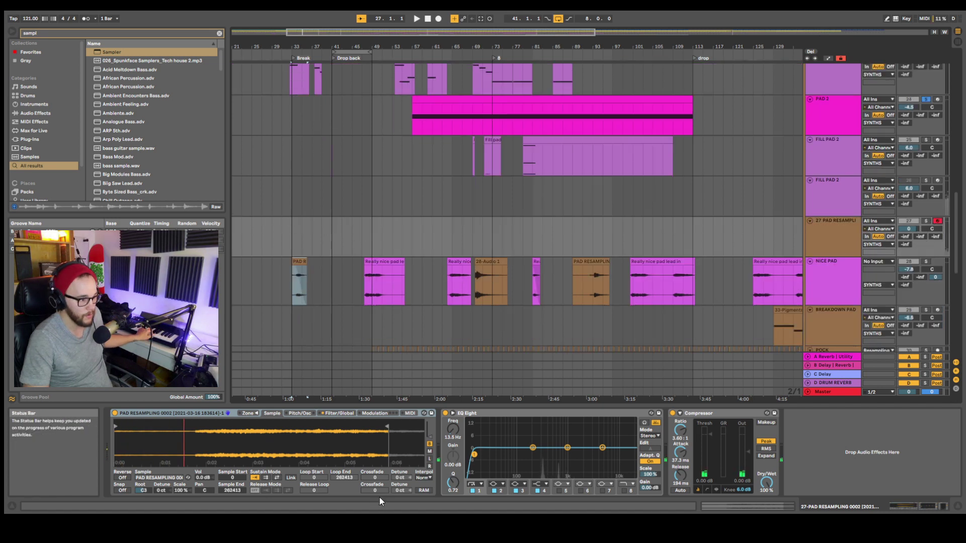
Step: Trim Sampler's sample start to 91103 and sample end to 258783, and solo the Sampler track
drag(116, 426, 209, 428)
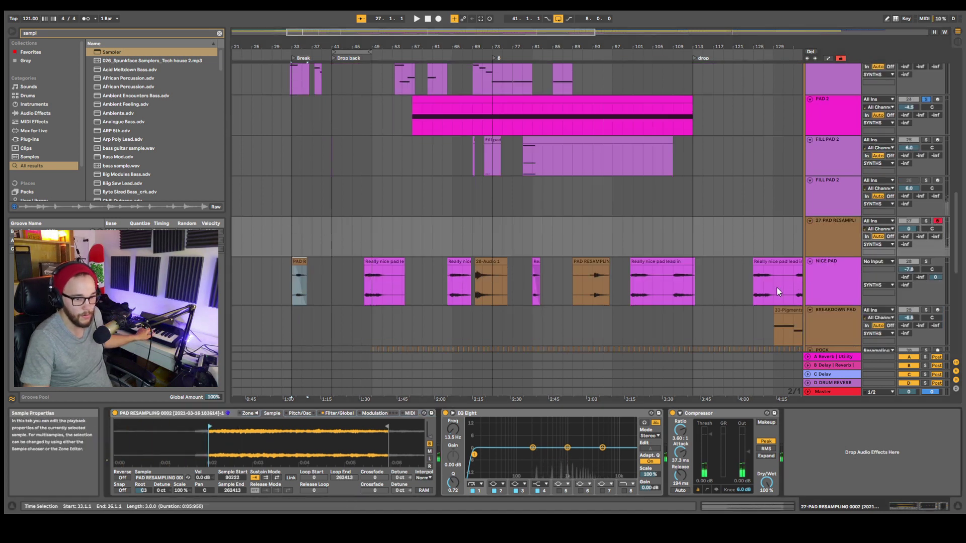
click(926, 220)
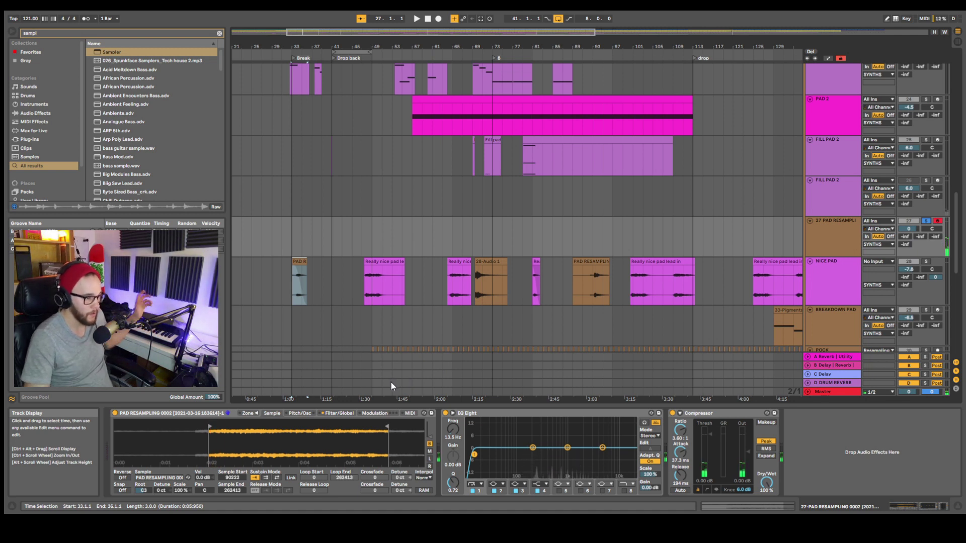
drag(384, 428, 382, 428)
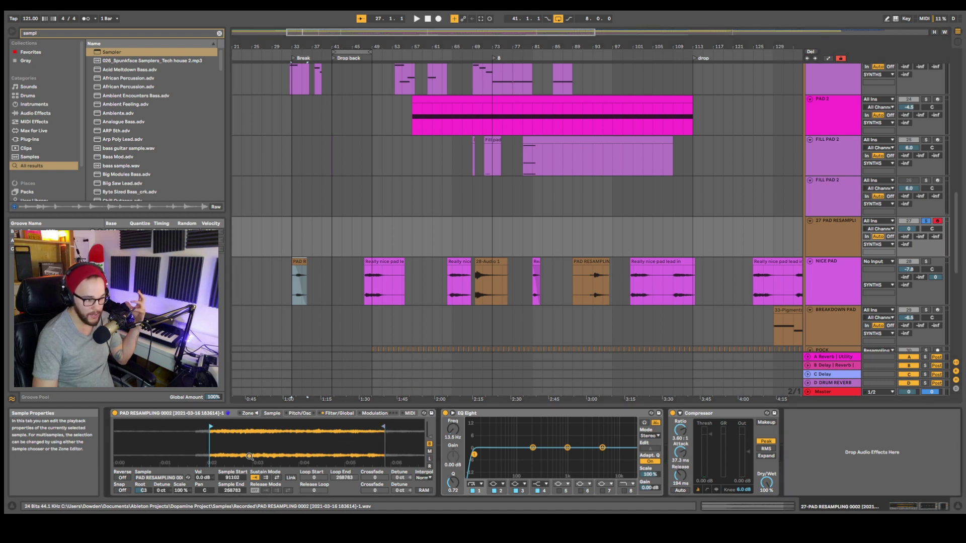
Step: Enable Sampler's back-and-forth sustain loop with loop start 107828, loop end 177803 and a crossfade of 20880
click(278, 478)
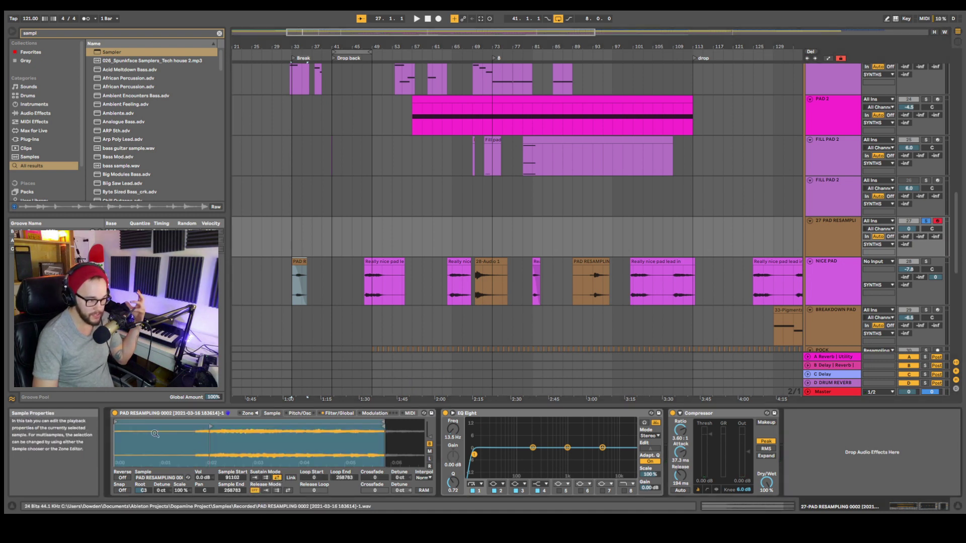
drag(118, 424, 198, 425)
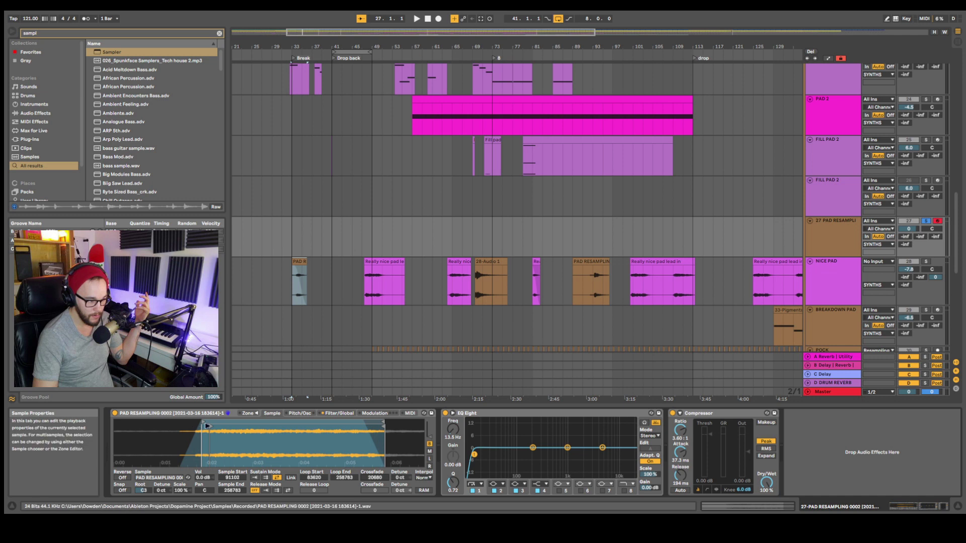
drag(203, 422, 217, 422)
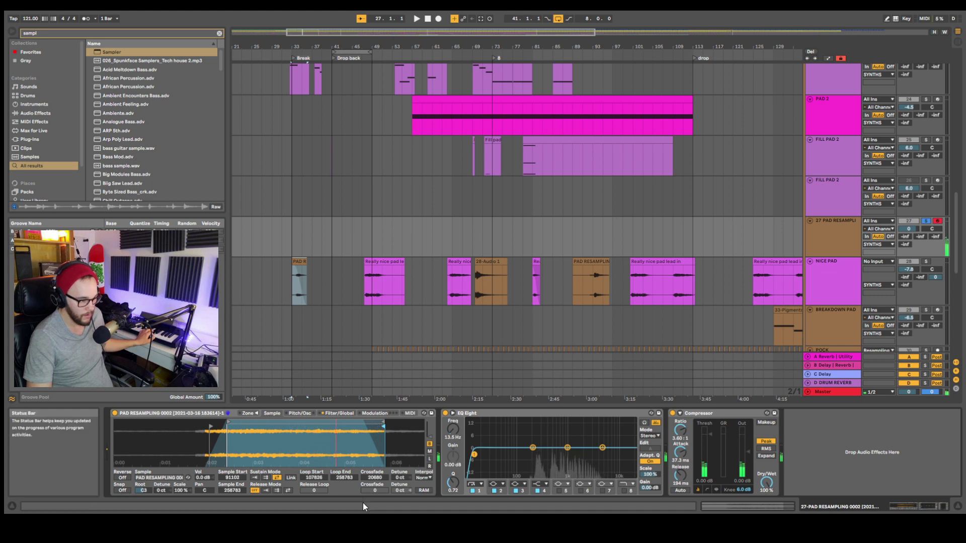
drag(384, 424, 298, 424)
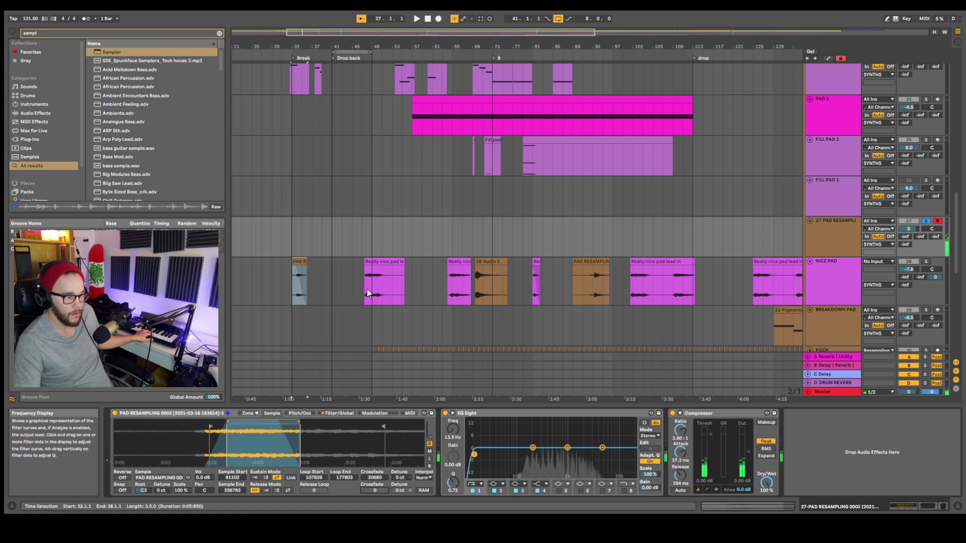
Step: Add a Reverb after Sampler with decay time 4.76 s and dry/wet 70%, and show Sampler's modulation settings
key(ctrl+f)
text(rev)
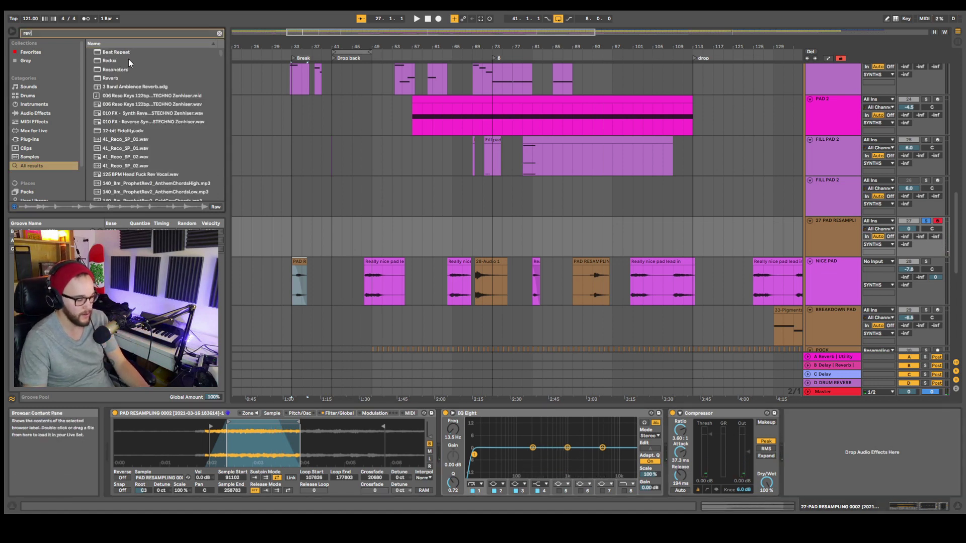
key(Return)
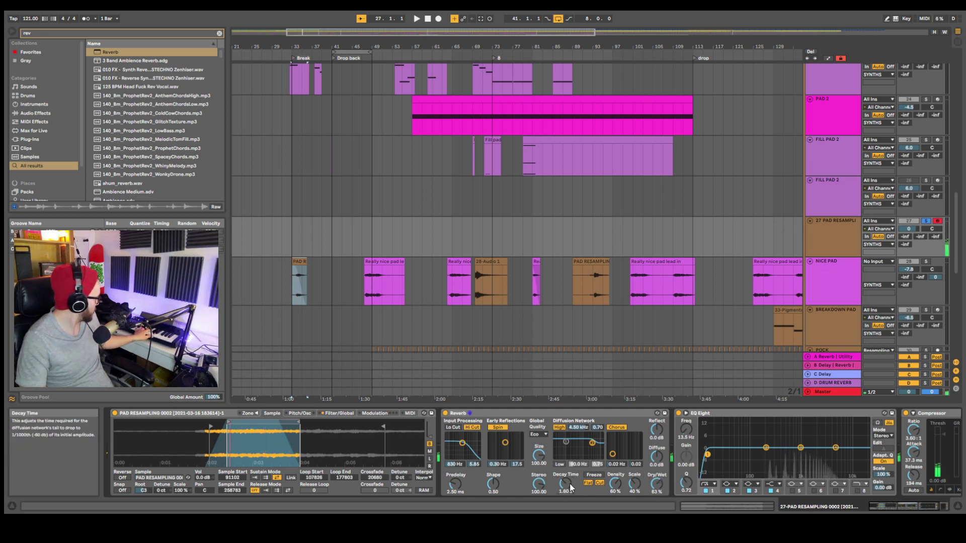
drag(572, 483, 569, 447)
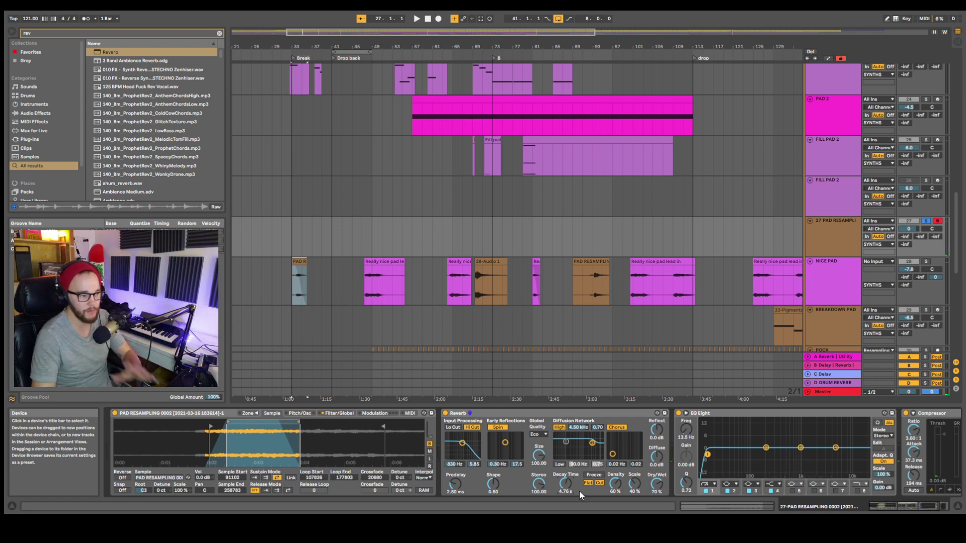
click(375, 413)
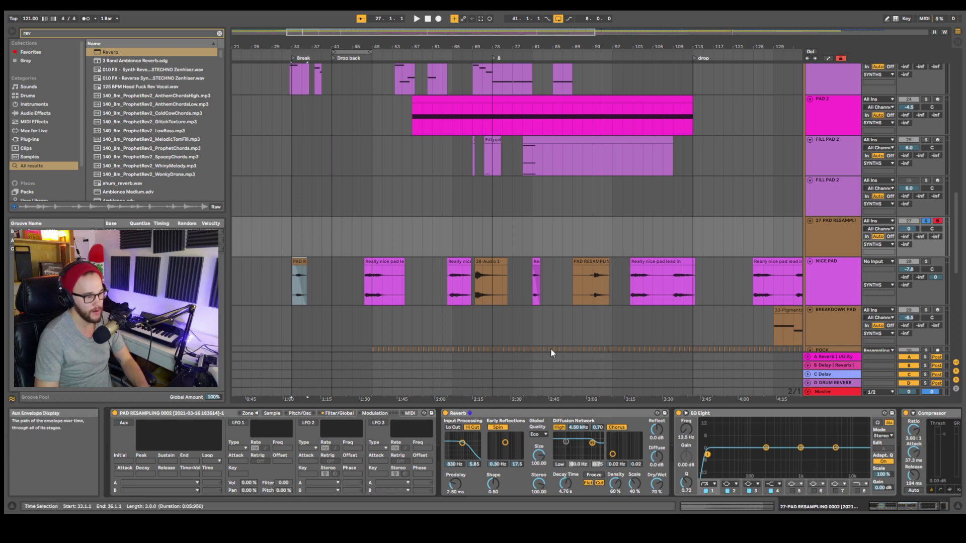
Step: Play the soloed PAD 2 track from bar 57 and unsolo it
scroll(654, 115, left, 5)
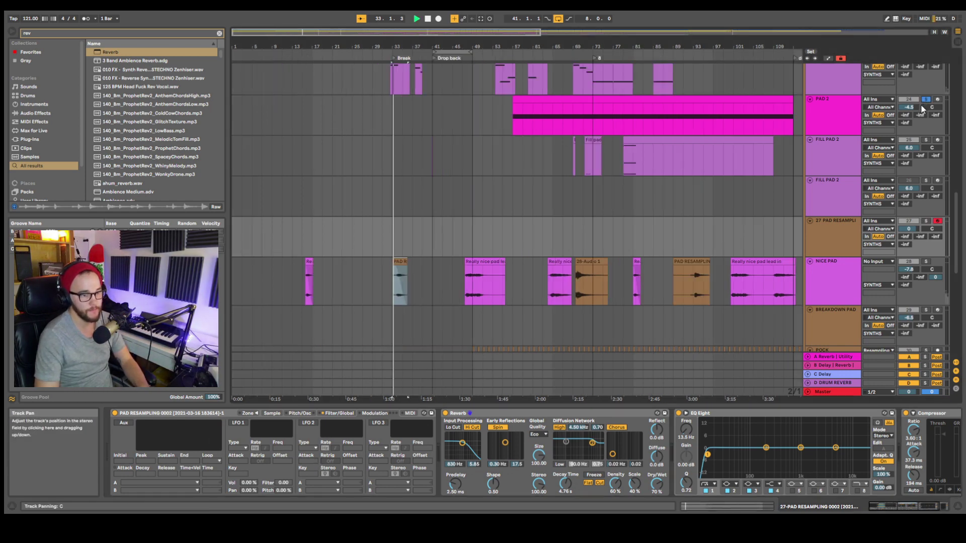
click(513, 116)
key(space)
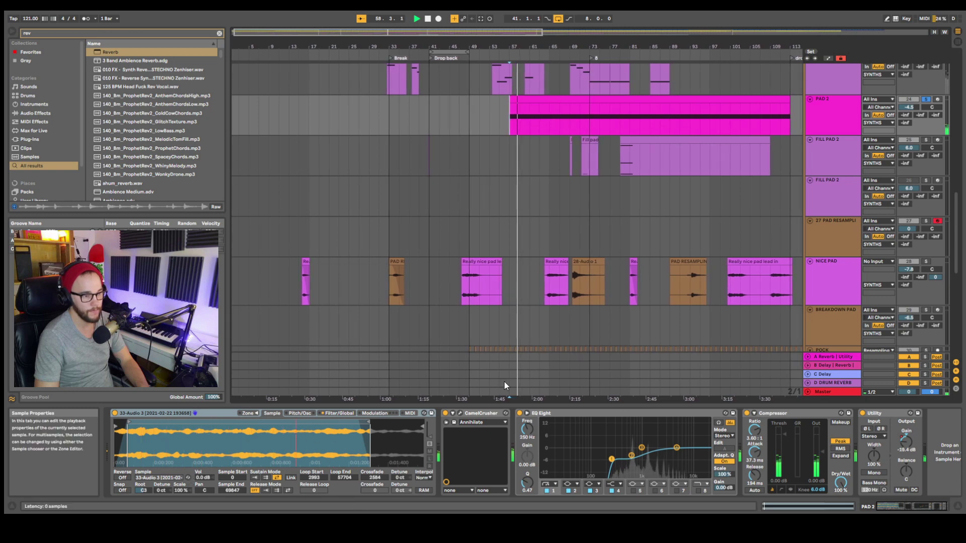
click(925, 100)
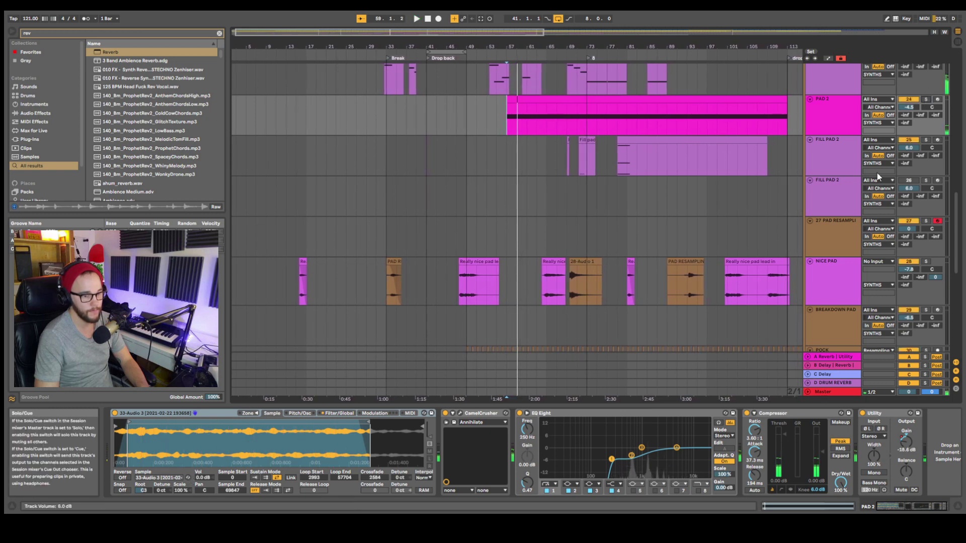
Step: Delete the demonstration Sampler track between the duplicated FILL PAD 2 and NICE PAD
click(843, 224)
click(841, 211)
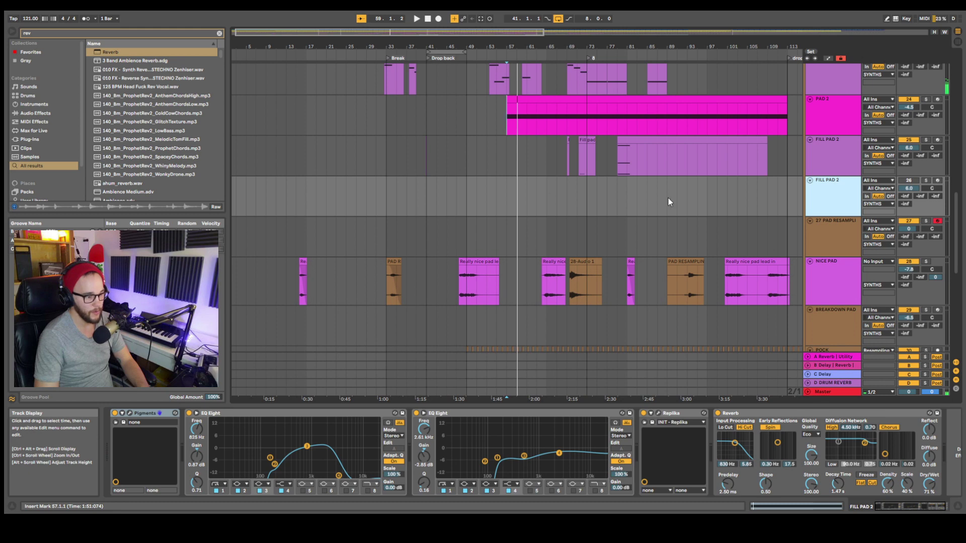
scroll(668, 198, down, 2)
click(829, 199)
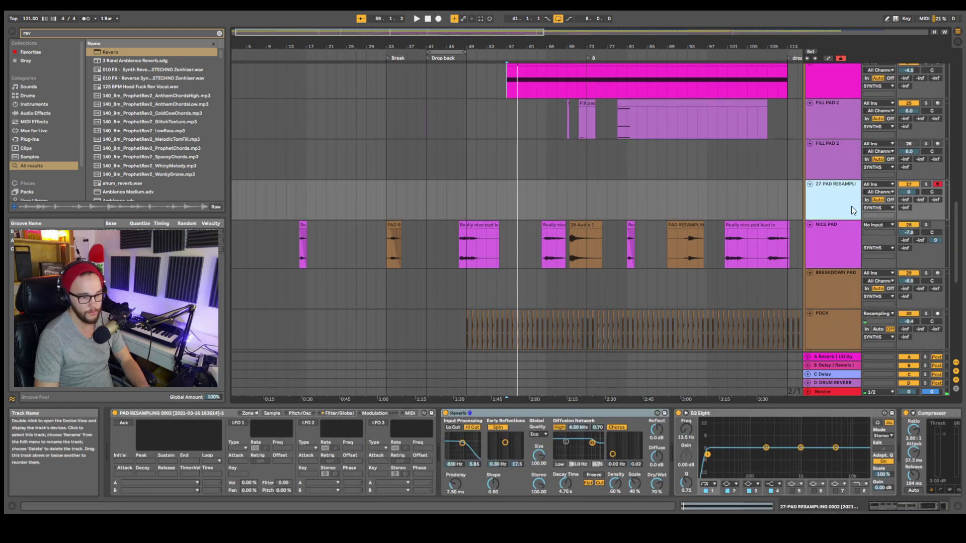
key(Delete)
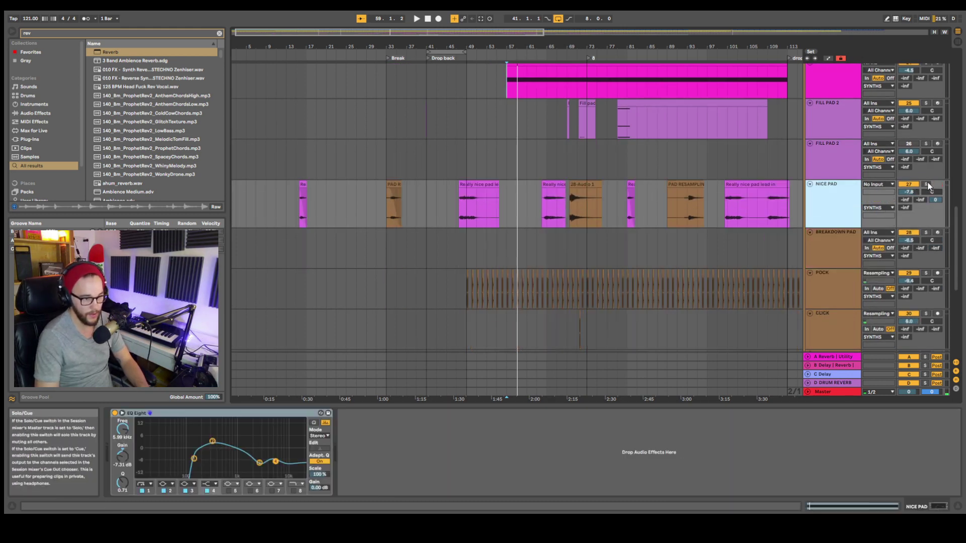
Step: Solo the NICE PAD track and audition its pad lead-in clips from around bars 47 and 64
click(514, 218)
key(w)
click(336, 198)
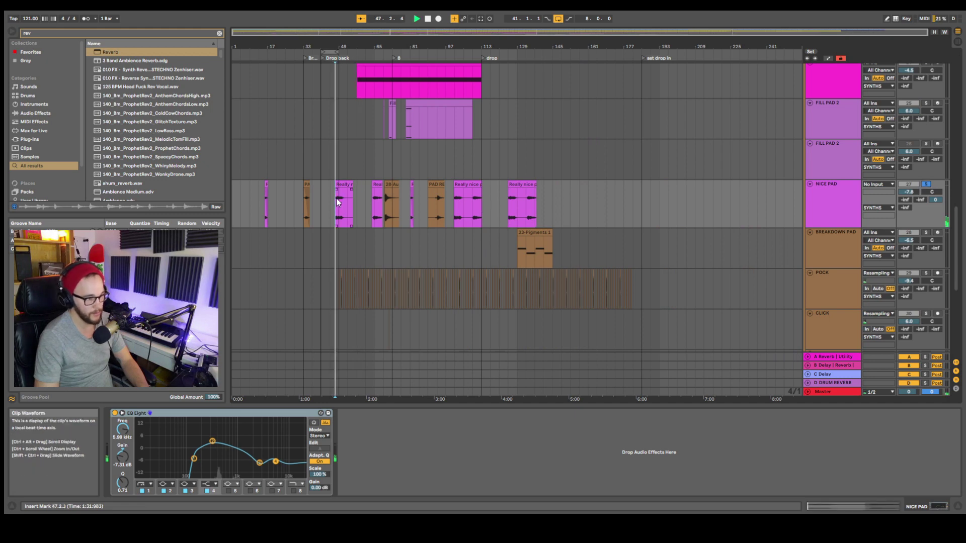
key(space)
scroll(358, 202, up, 5)
scroll(453, 204, down, 2)
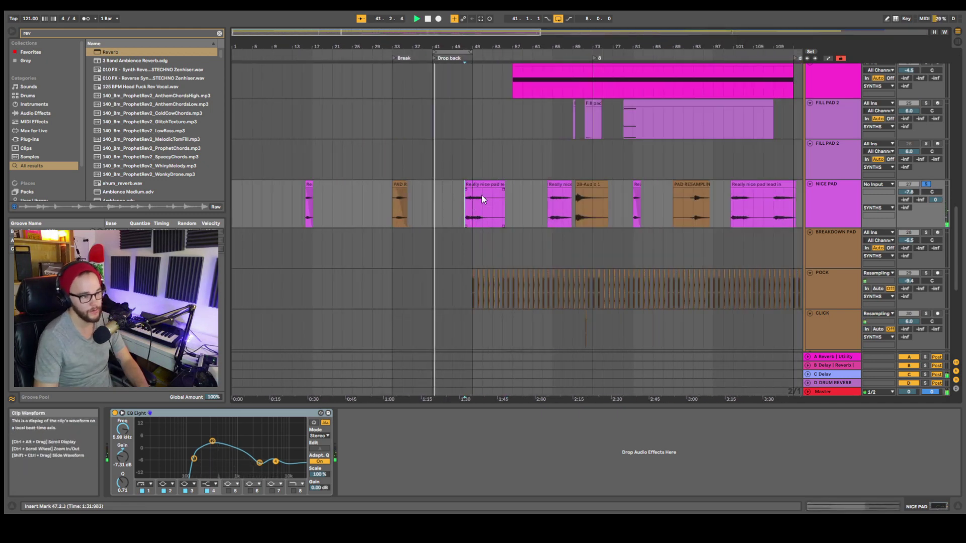
click(548, 198)
scroll(565, 211, down, 3)
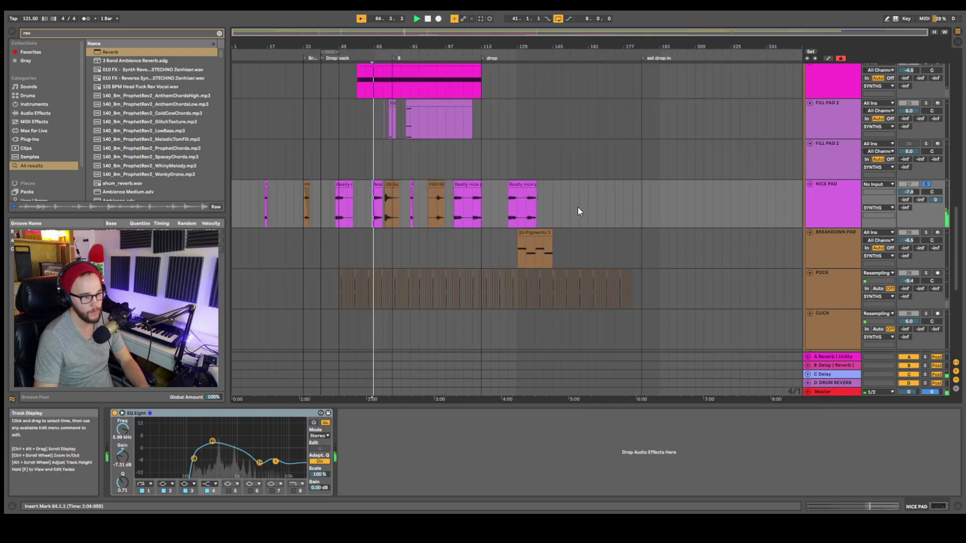
Step: Play the transposed NICE PAD clip at bar 81 and compare its transpose setting with the clip at bar 64
scroll(412, 187, up, 3)
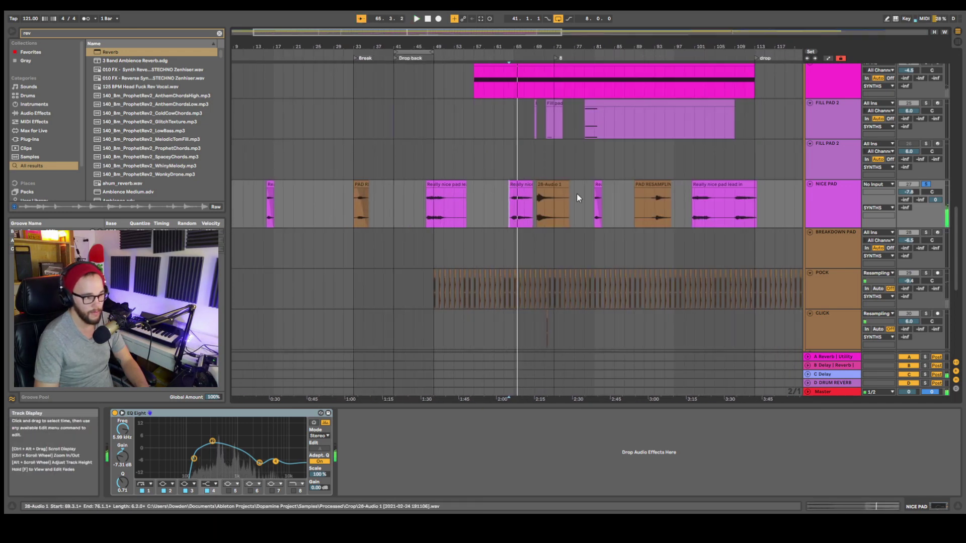
click(597, 187)
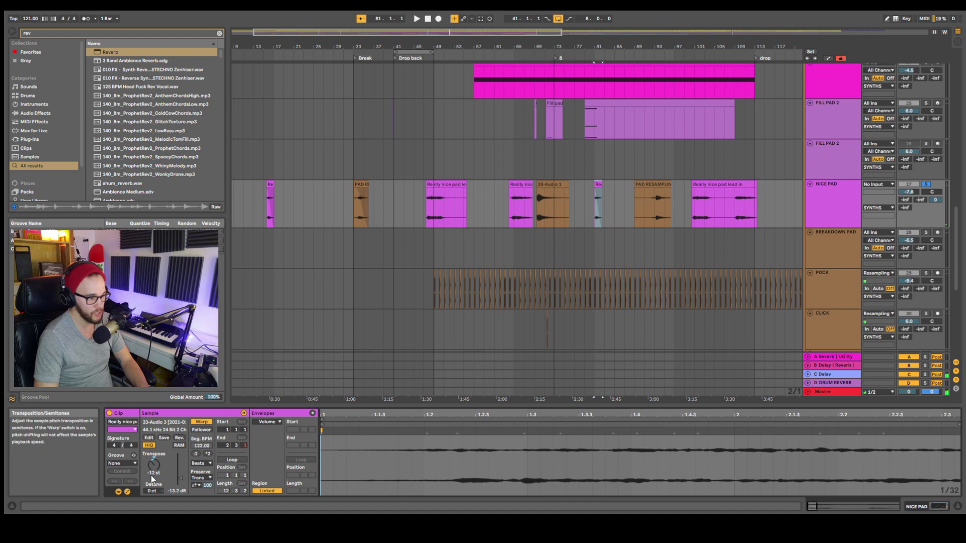
key(space)
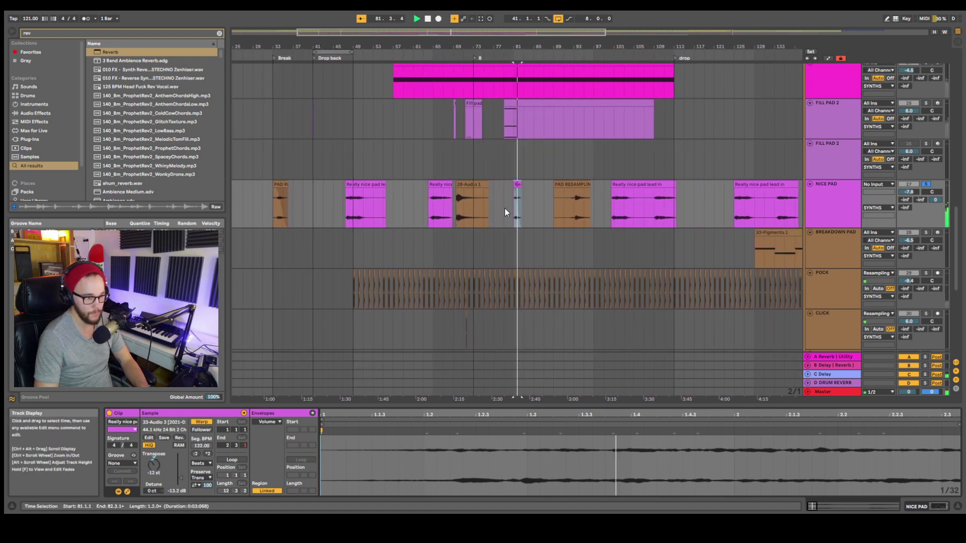
click(437, 204)
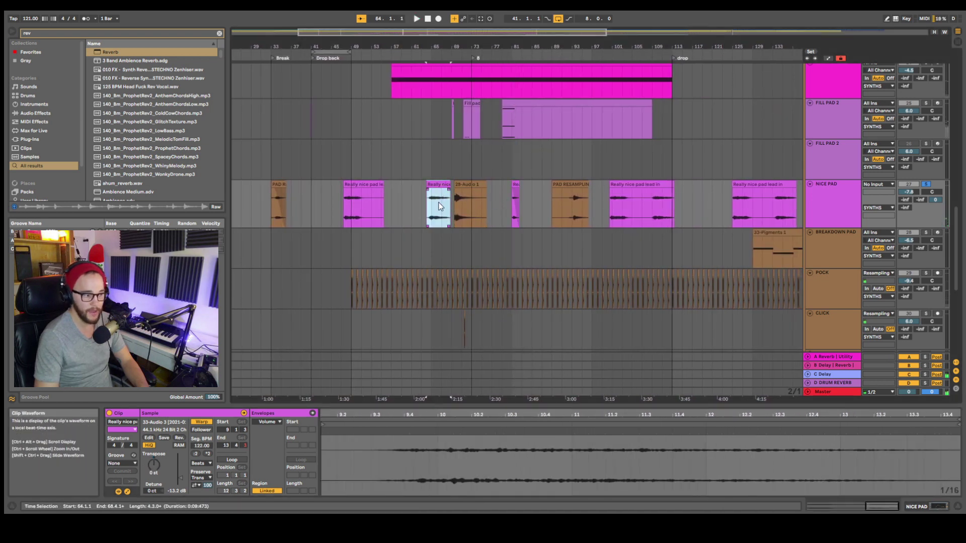
click(514, 183)
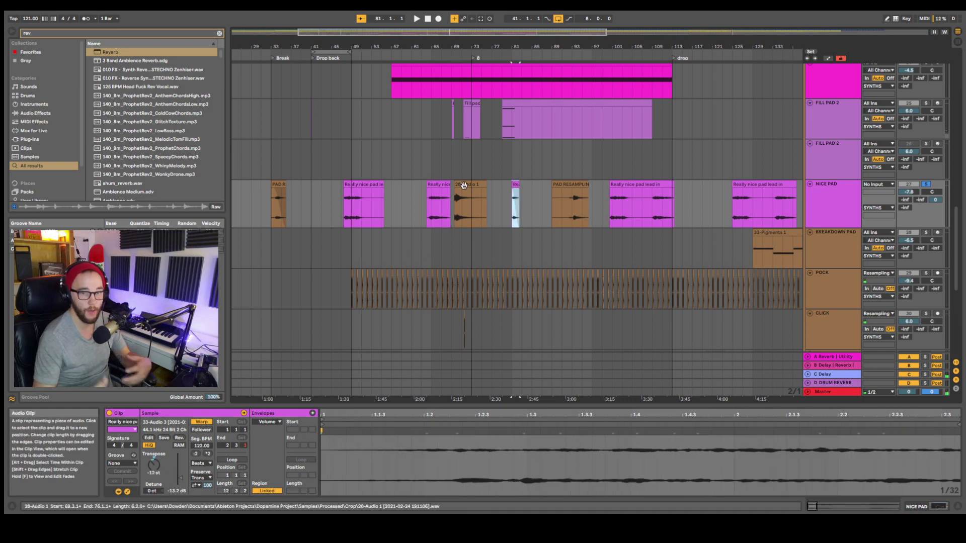
Step: Play the 28-Audio 1 clip on the soloed NICE PAD track from bar 69
scroll(453, 196, down, 1)
click(453, 197)
key(space)
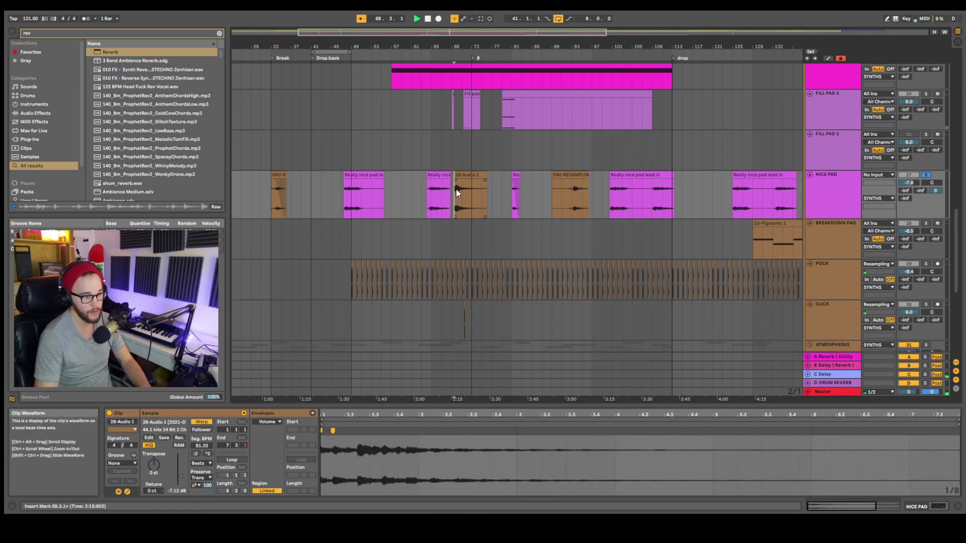
scroll(563, 237, down, 5)
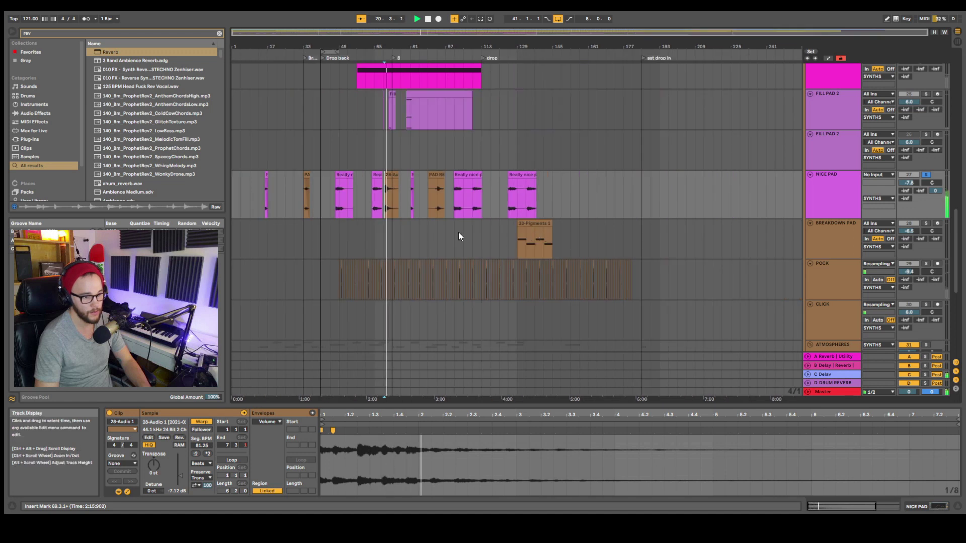
Step: Set the NICE PAD track's send C to -10.0 dB and show the C Delay return track's device chain
drag(935, 190, 935, 211)
scroll(490, 217, down, 1)
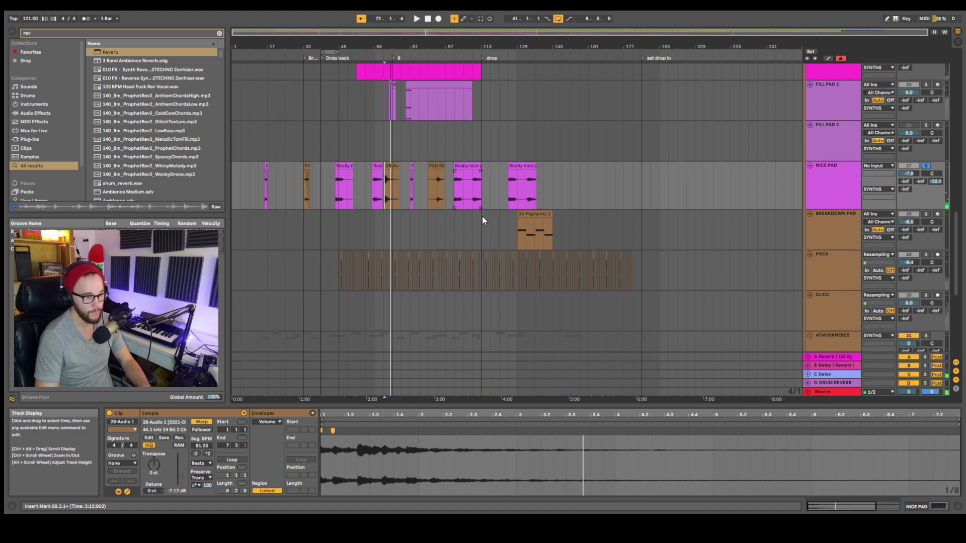
click(825, 379)
click(808, 374)
double_click(830, 351)
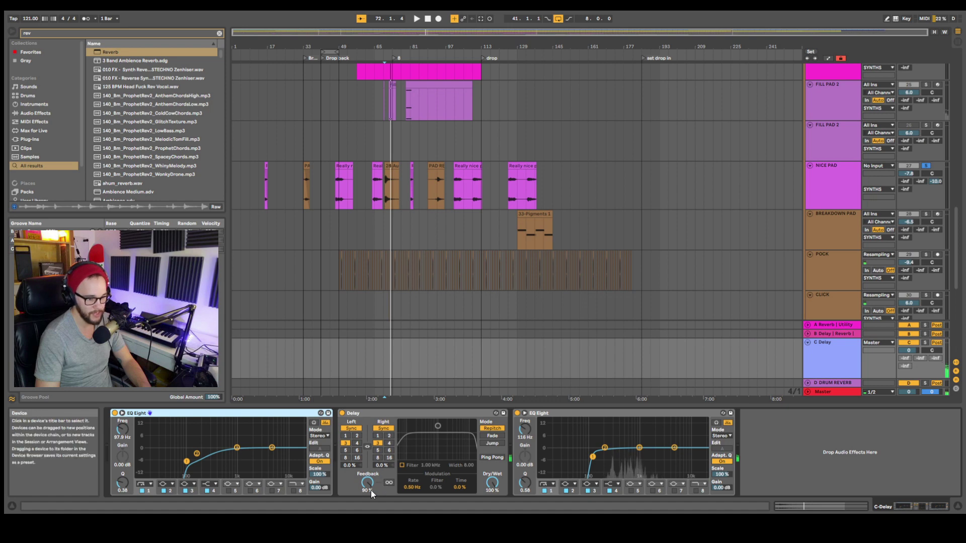
click(807, 343)
Step: Solo the POCK track and play it from bar 89
scroll(547, 221, down, 5)
scroll(542, 224, down, 4)
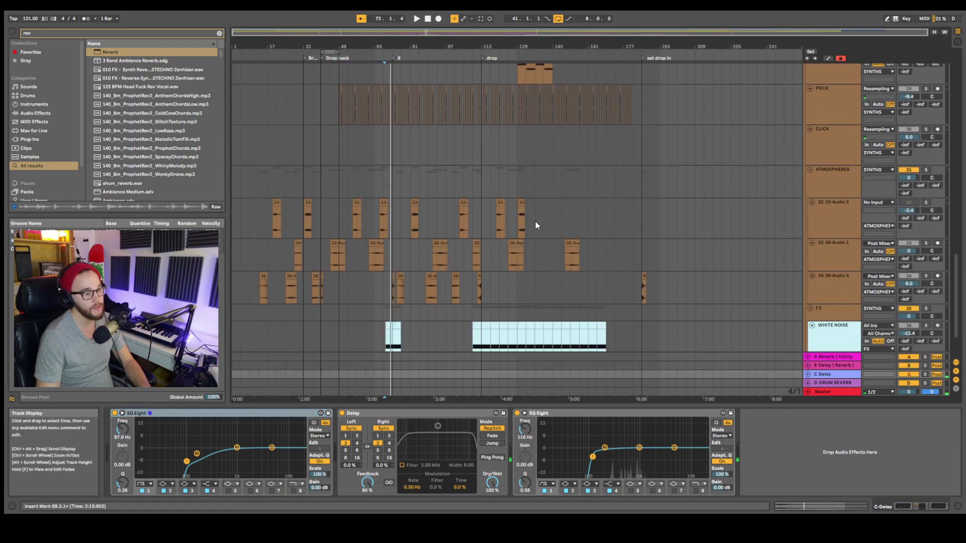
scroll(534, 214, up, 7)
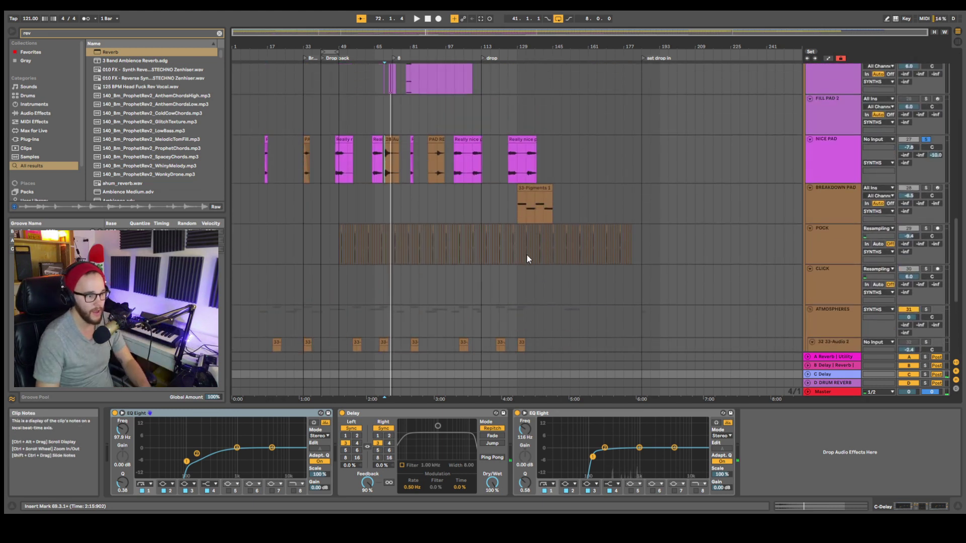
scroll(579, 251, down, 1)
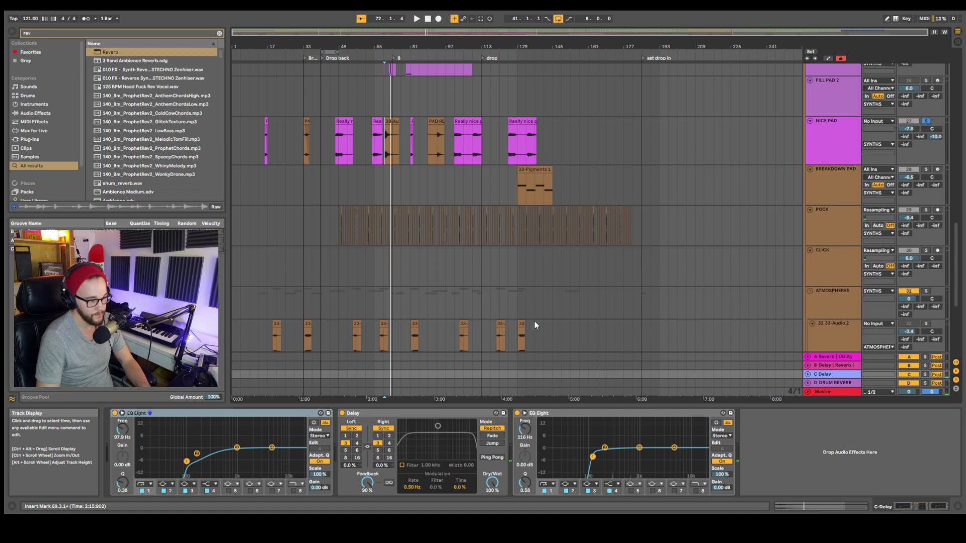
click(926, 210)
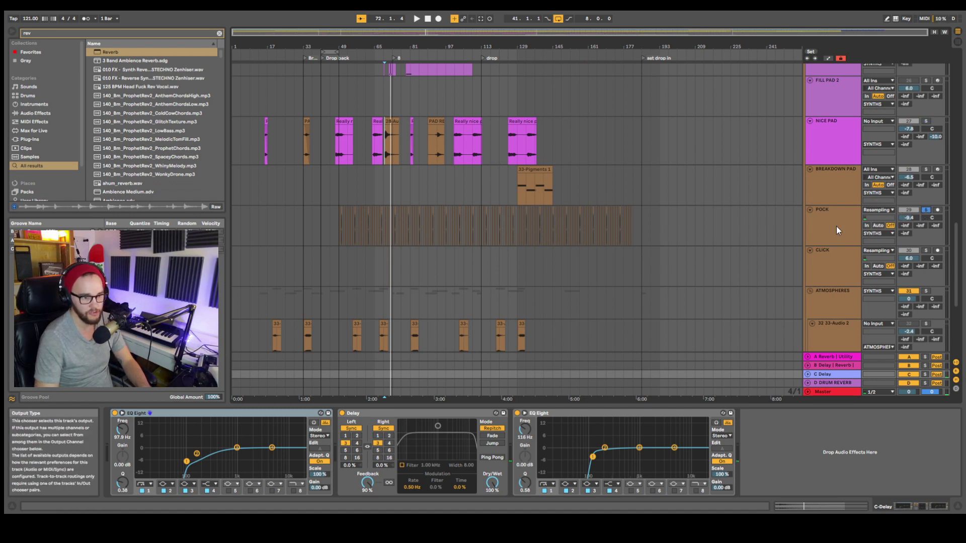
ctrl+scroll(445, 217, up, 5)
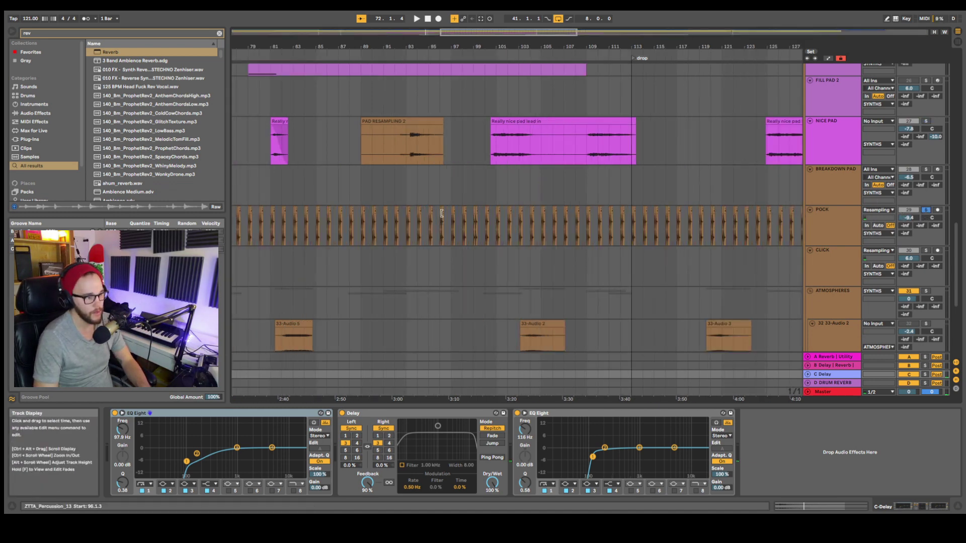
click(360, 220)
key(space)
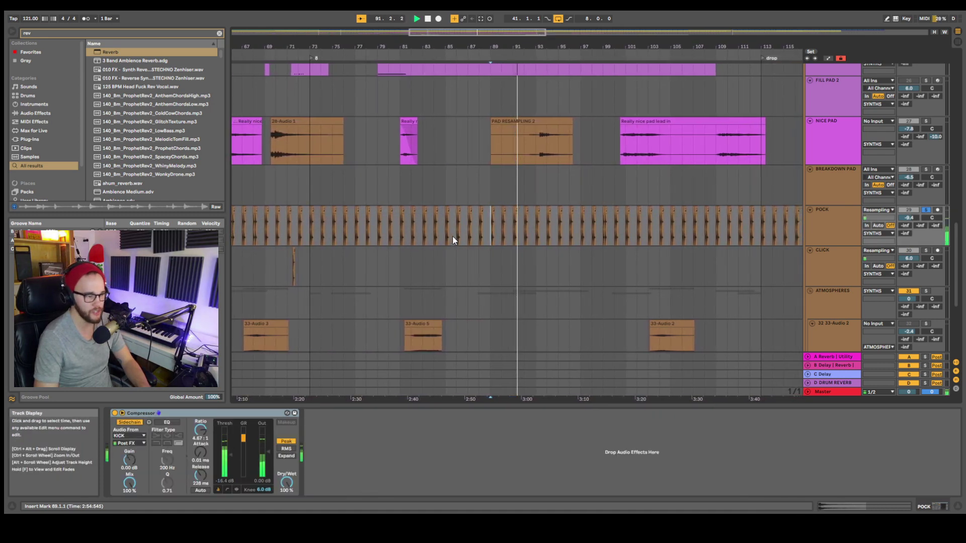
Step: Examine POCK's KICK-sidechained Compressor during playback, on its own and with KICK soloed alongside, and unsolo KICK
ctrl+scroll(453, 237, down, 3)
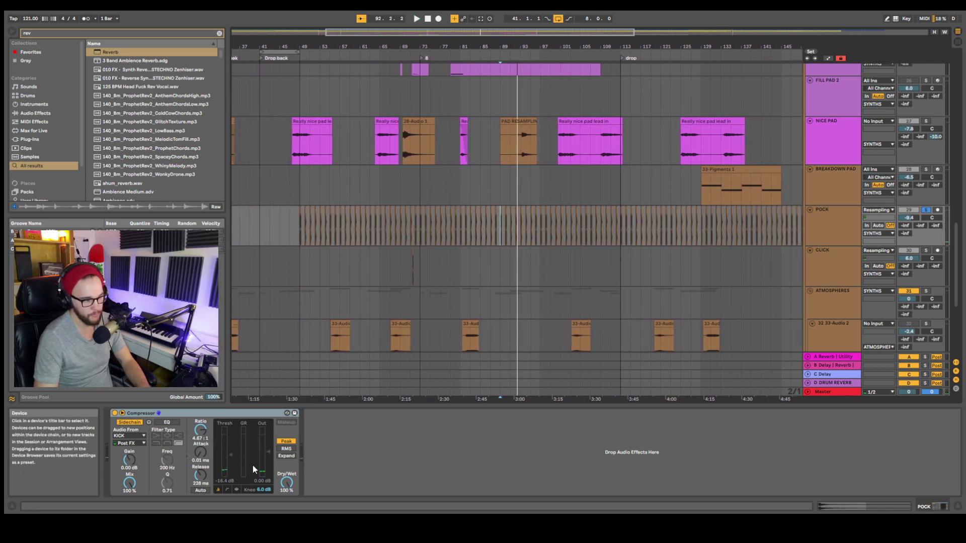
key(space)
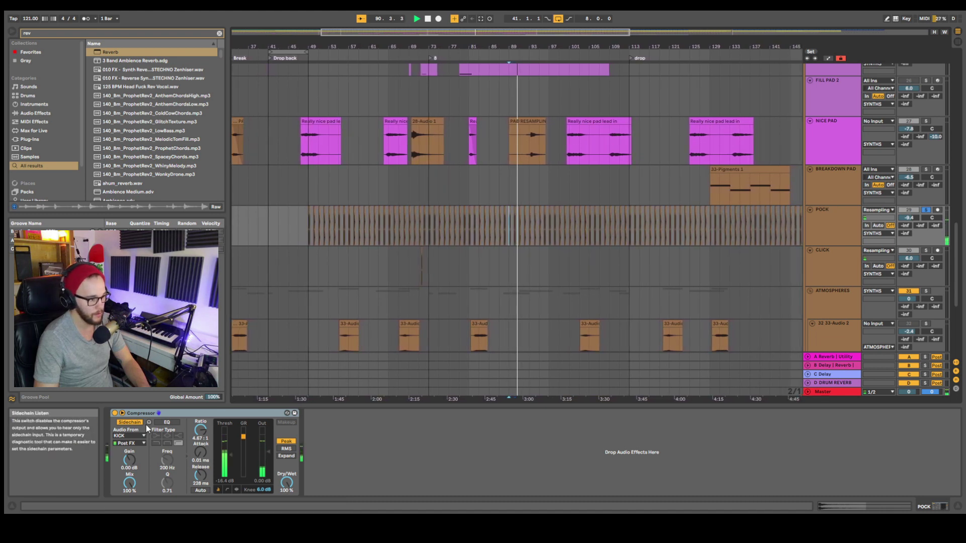
key(space)
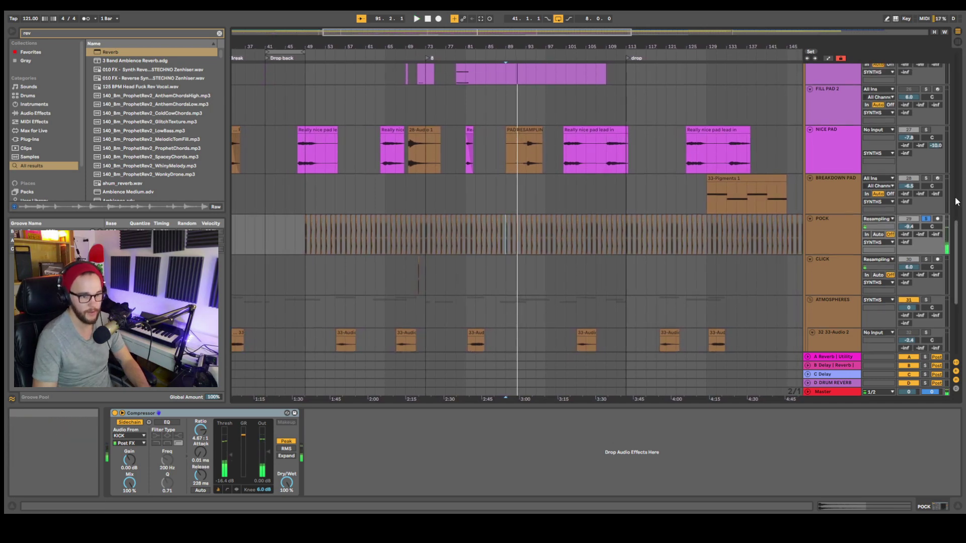
scroll(928, 60, up, 10)
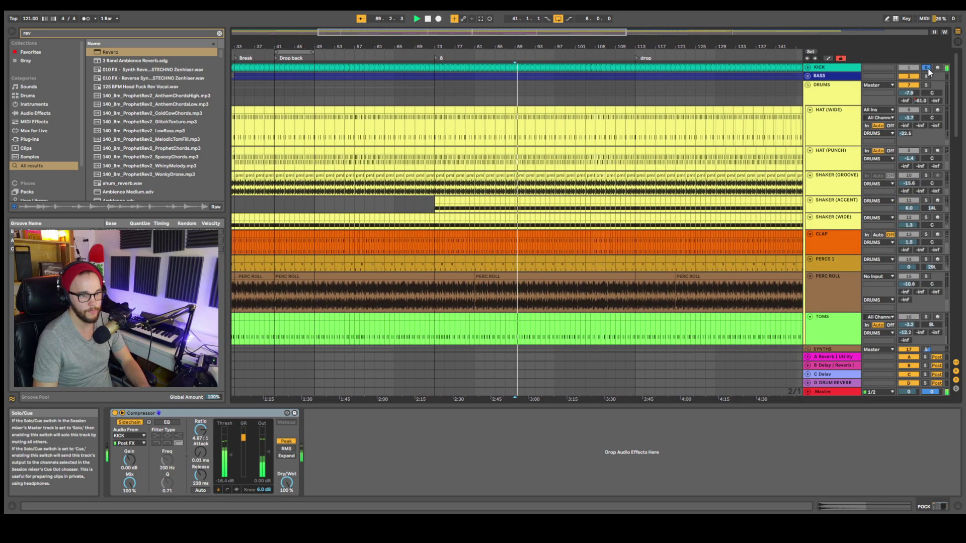
click(926, 67)
key(space)
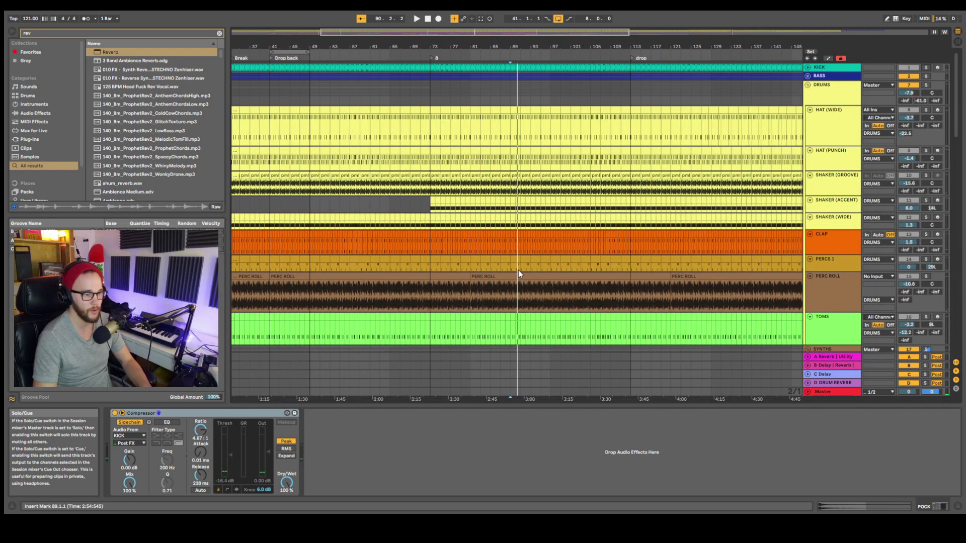
Step: Lower the threshold of POCK's sidechain Compressor to -21.3 dB while the track plays
scroll(518, 271, down, 3)
key(space)
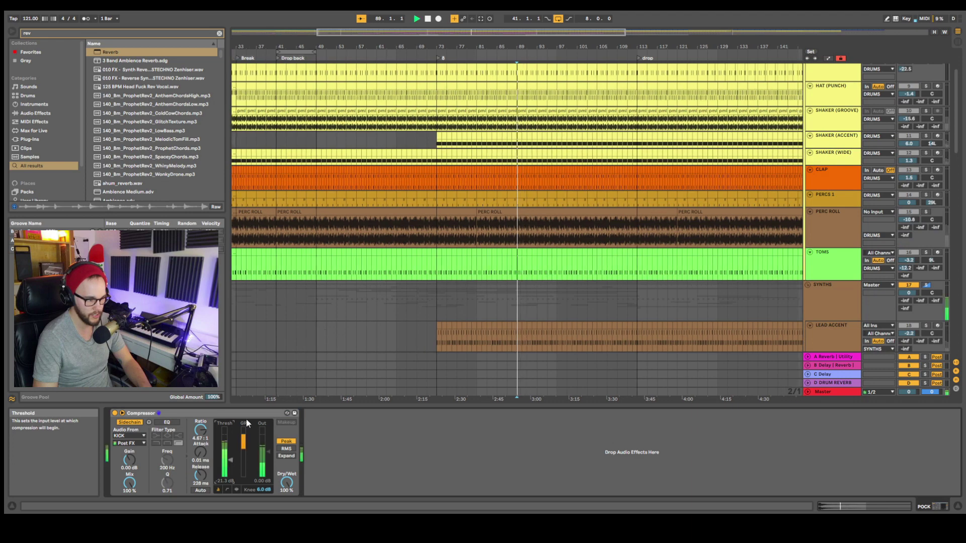
key(space)
Step: Solo the 33-Audio 2 track in the ATMOSPHERES group and play it from bar 67
scroll(751, 220, down, 10)
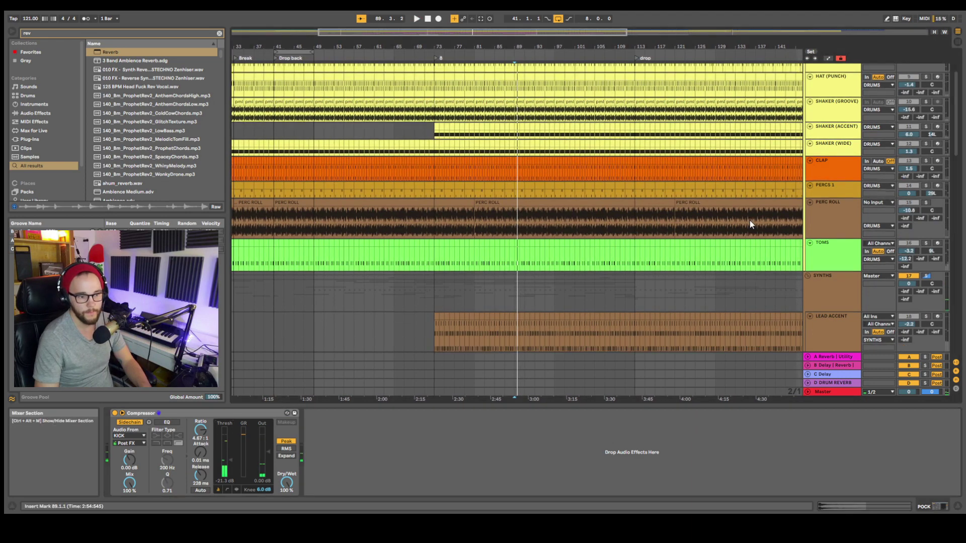
scroll(623, 234, down, 8)
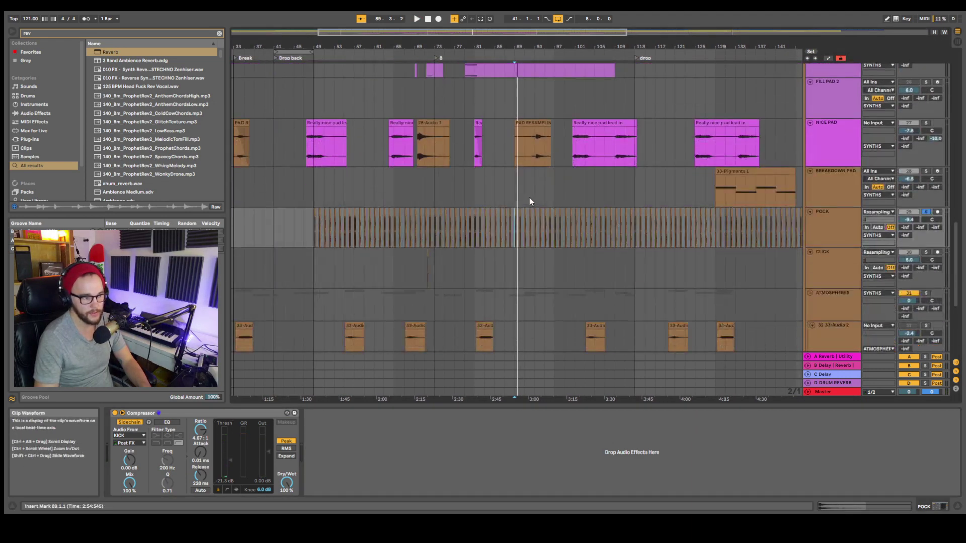
scroll(532, 201, down, 4)
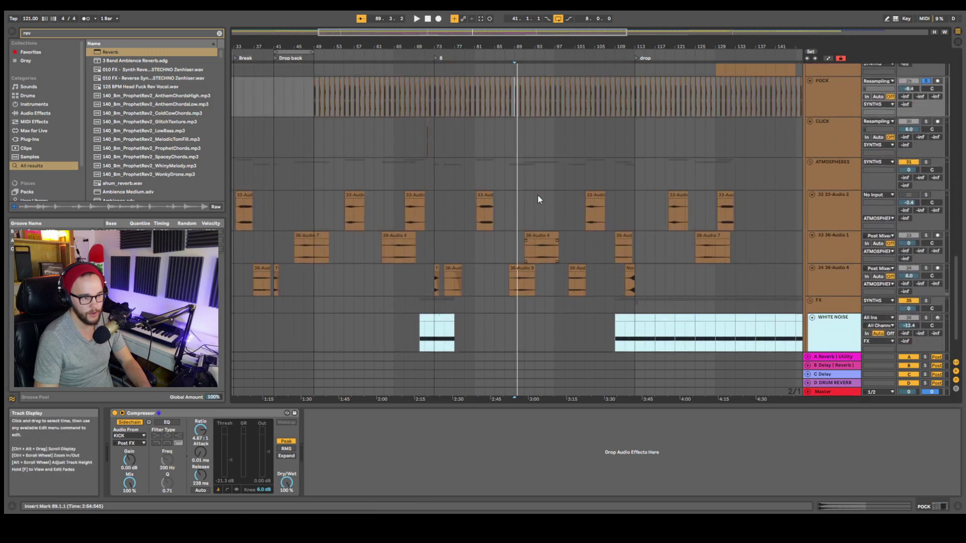
click(833, 183)
click(412, 208)
key(space)
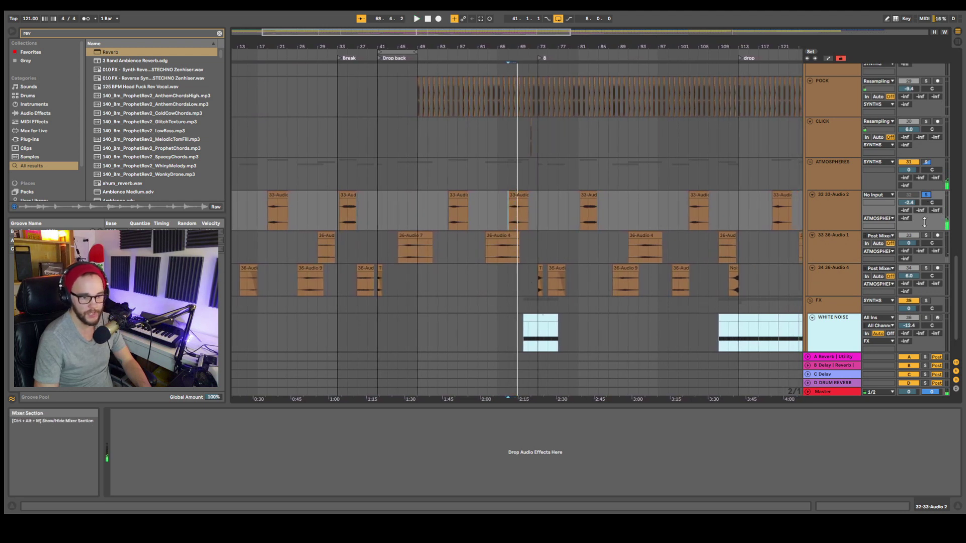
Step: Solo the whole ATMOSPHERES group and play its layered tracks from bar 67
click(926, 162)
key(space)
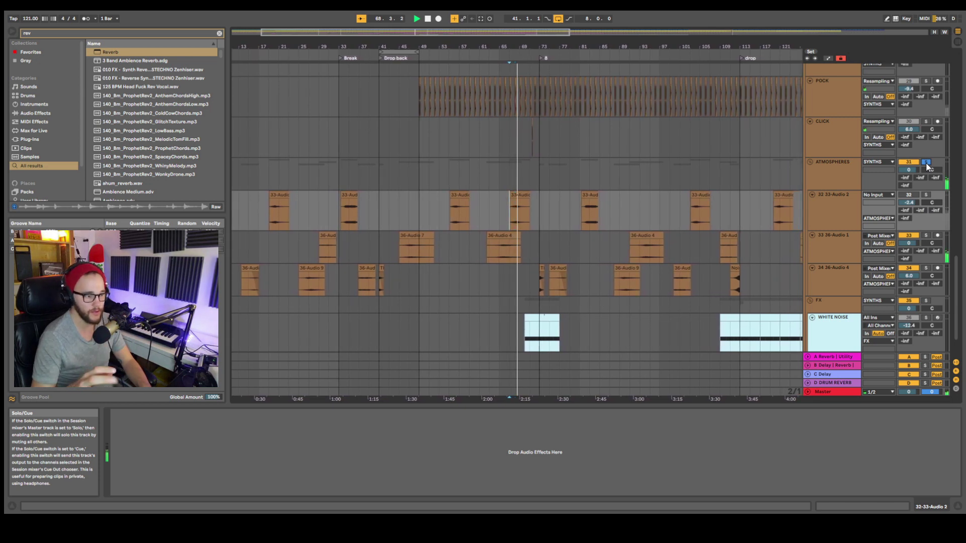
key(space)
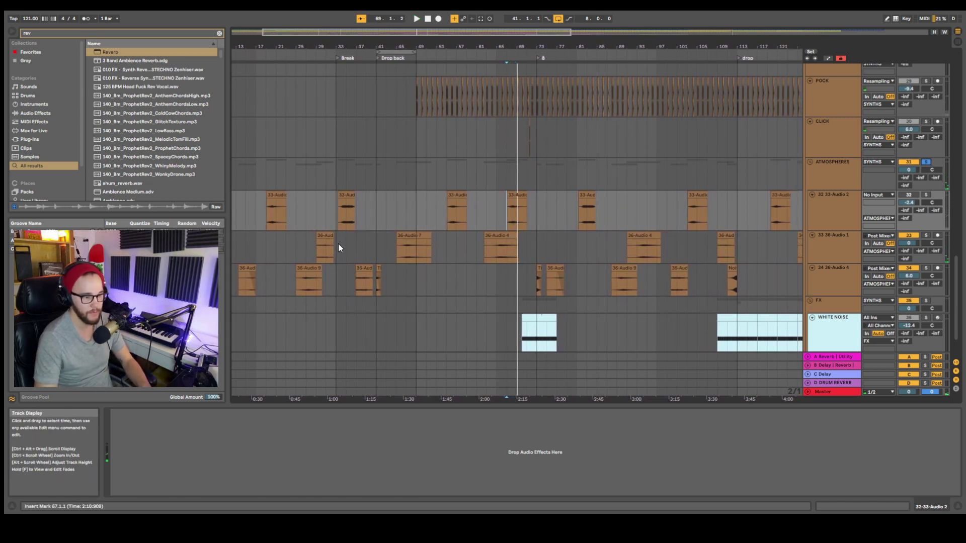
click(906, 197)
key(space)
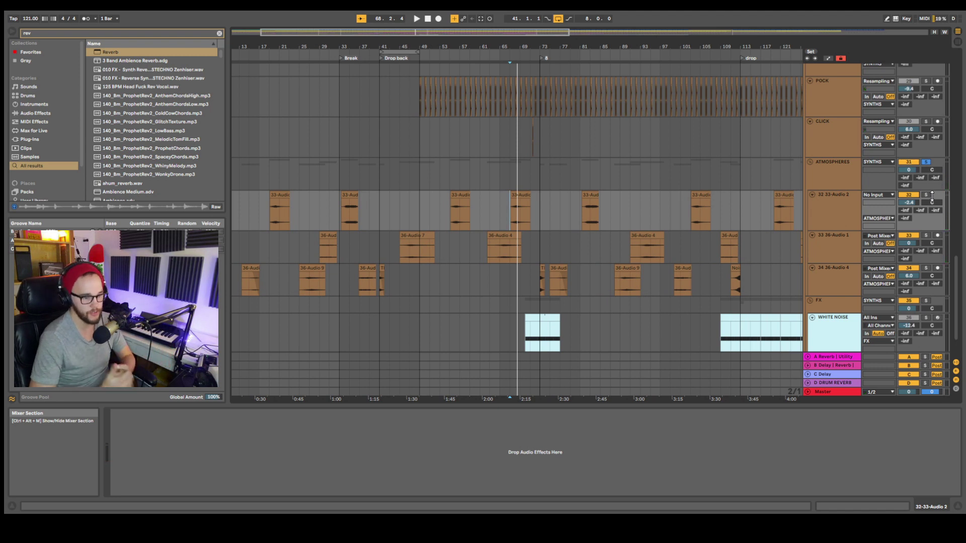
Step: Show the WHITE NOISE track's Gain automation, hide it again, and play the arrangement from bar 71
scroll(691, 222, down, 3)
key(a)
click(532, 285)
key(space)
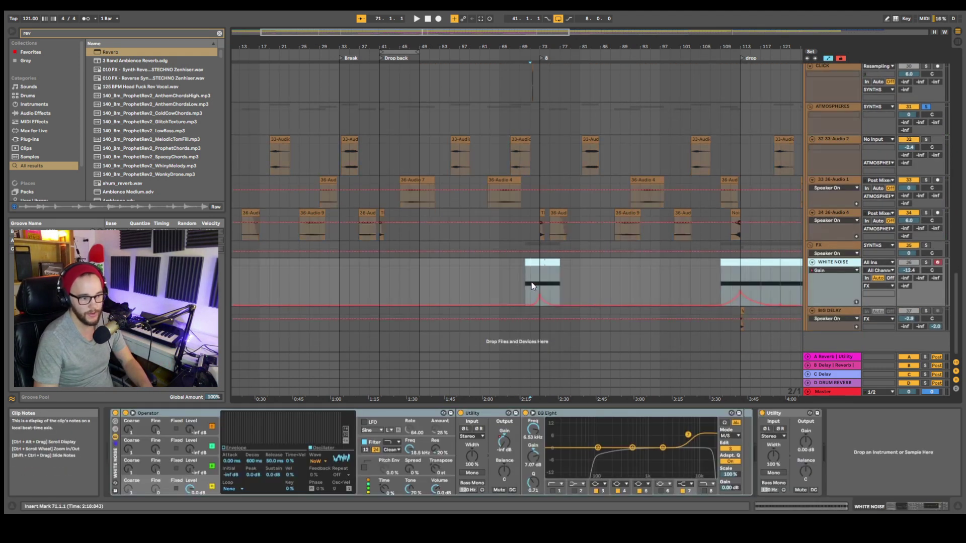
key(a)
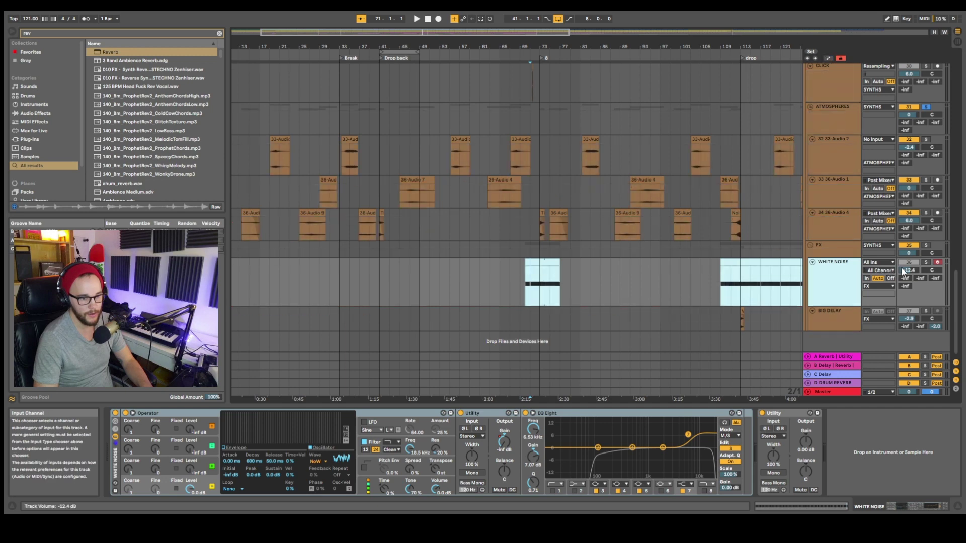
key(space)
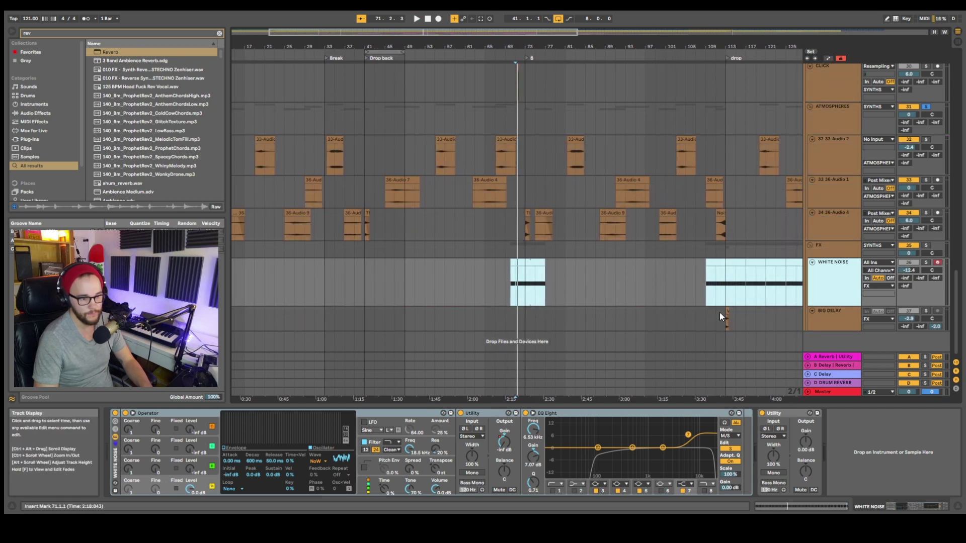
Step: Solo the BIG DELAY track, play its clip from bar 113, and show its Delay and Reverb devices
click(717, 313)
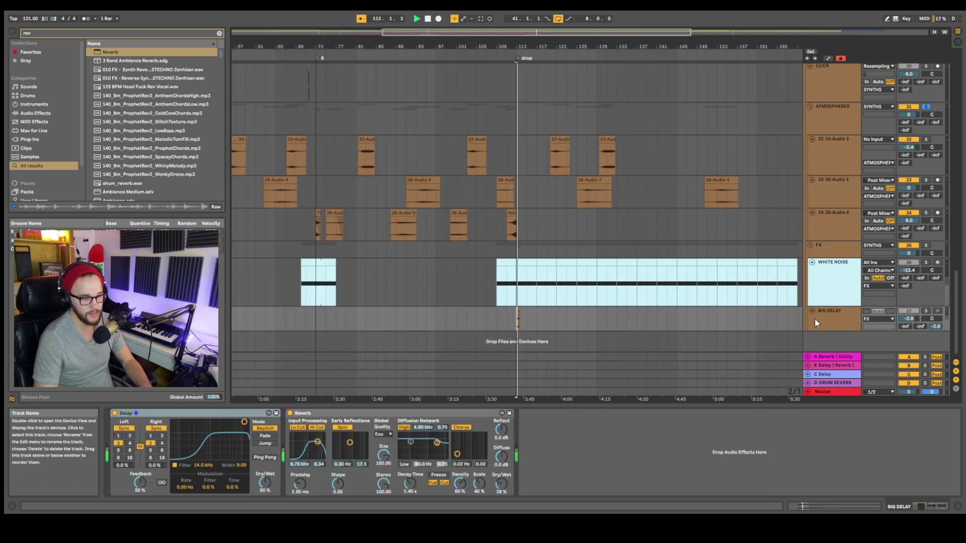
click(925, 311)
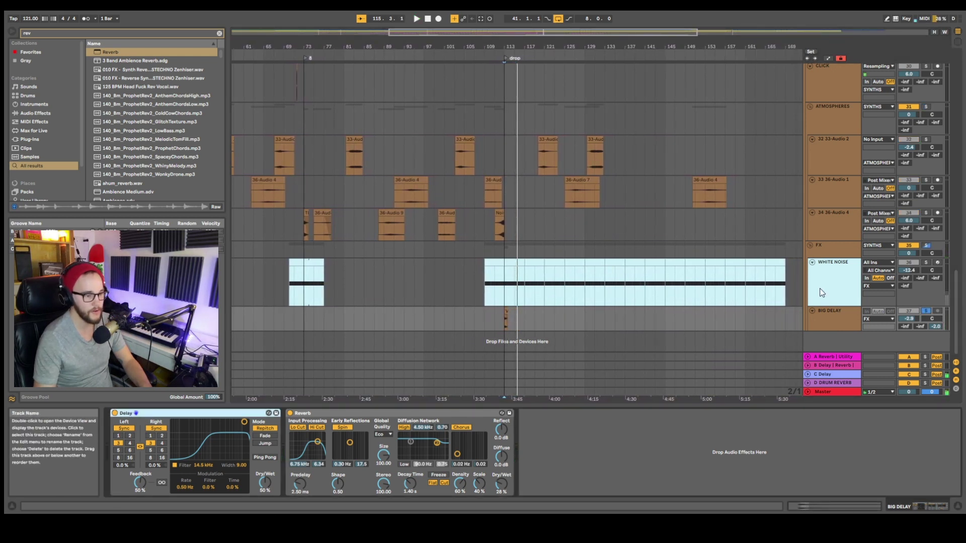
key(minus)
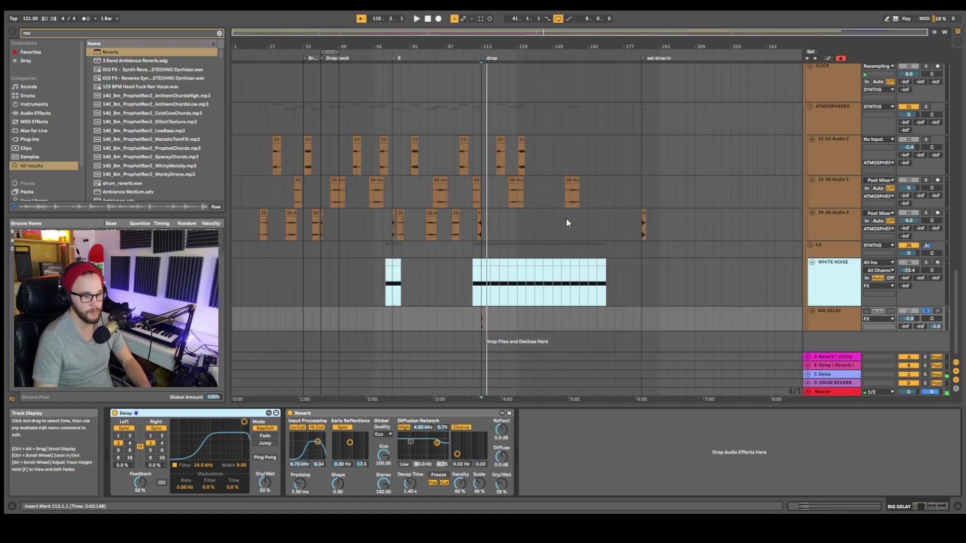
scroll(505, 243, up, 5)
scroll(508, 240, down, 2)
scroll(631, 244, up, 6)
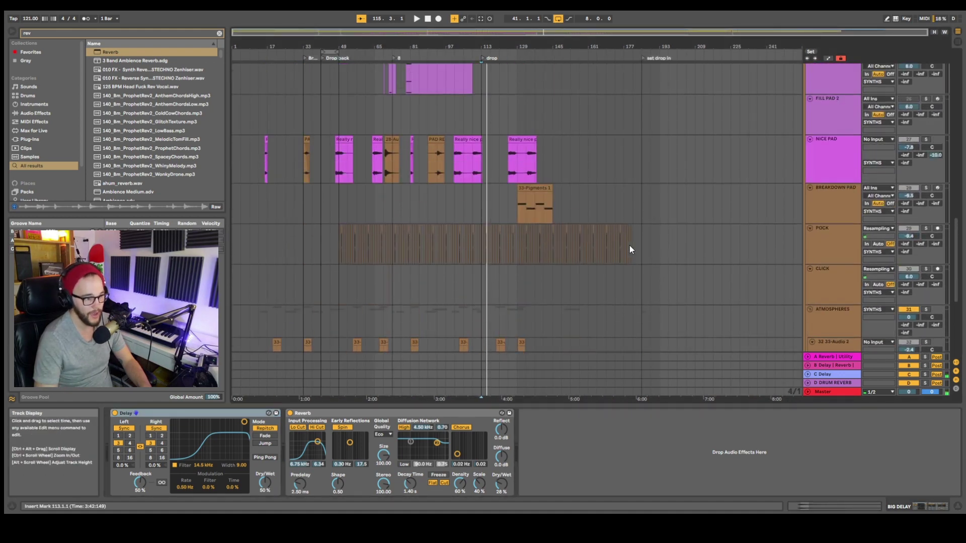
Step: Solo the BREAKDOWN PAD track, play its clip from bar 129, and show its Pigments plug-in window before closing it
click(520, 272)
key(z)
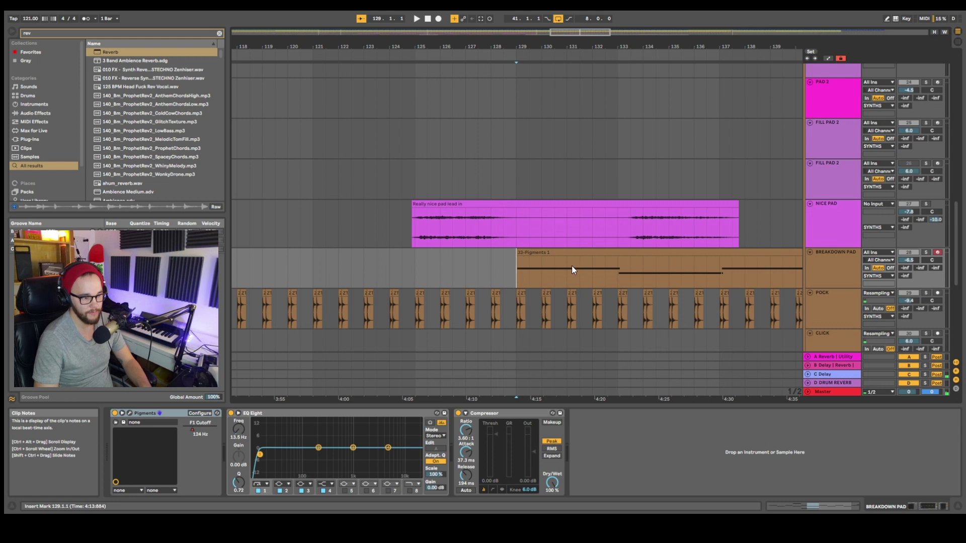
key(minus)
key(minus)
key(minus)
click(925, 252)
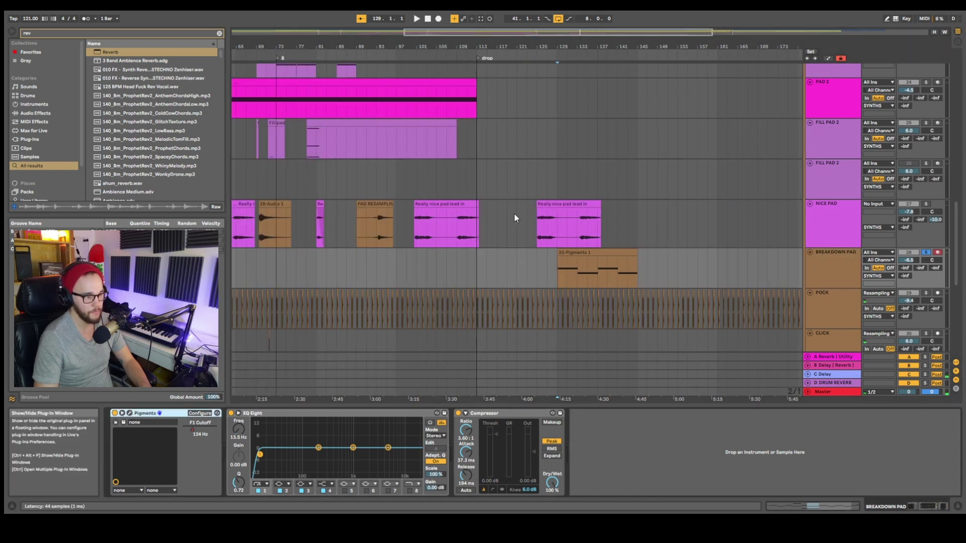
key(space)
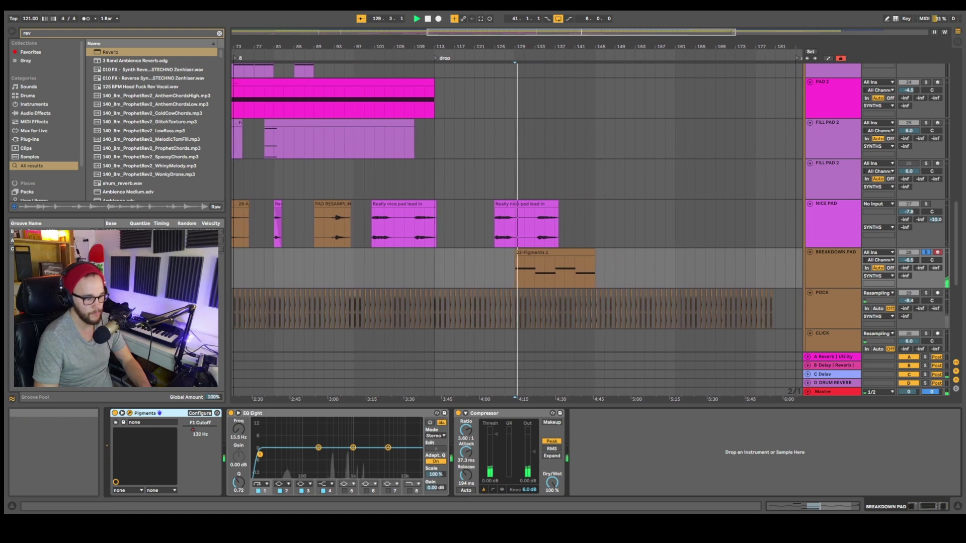
key(ctrl+alt+p)
click(856, 47)
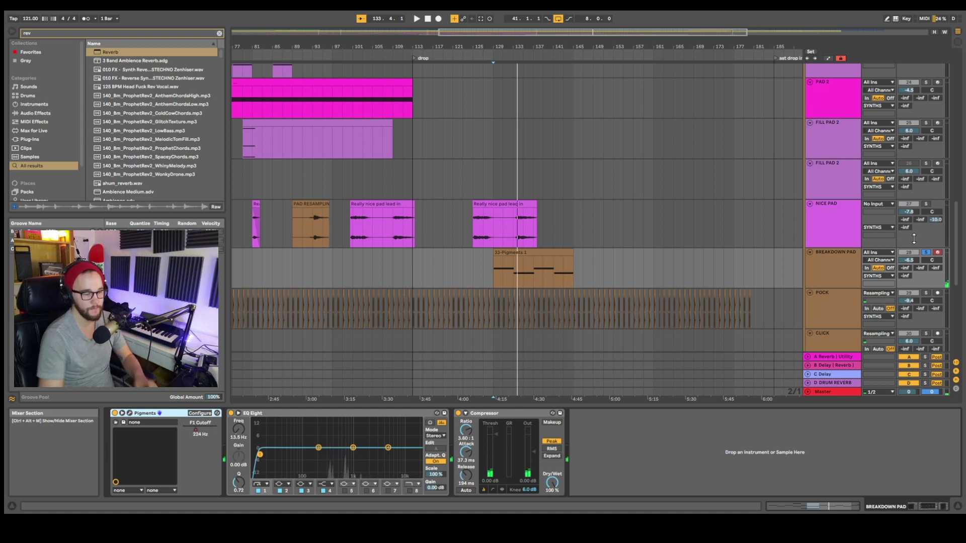
key(w)
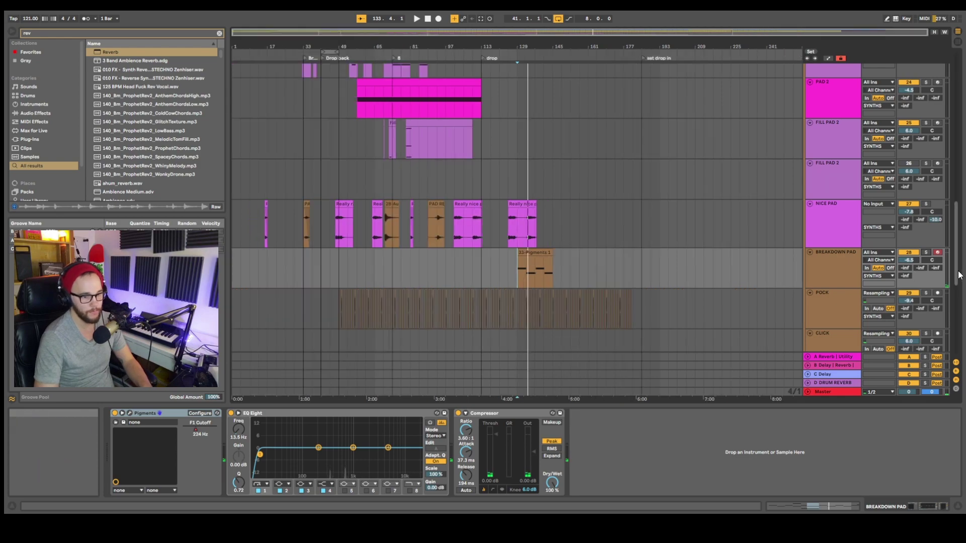
scroll(955, 233, up, 3)
scroll(954, 232, up, 10)
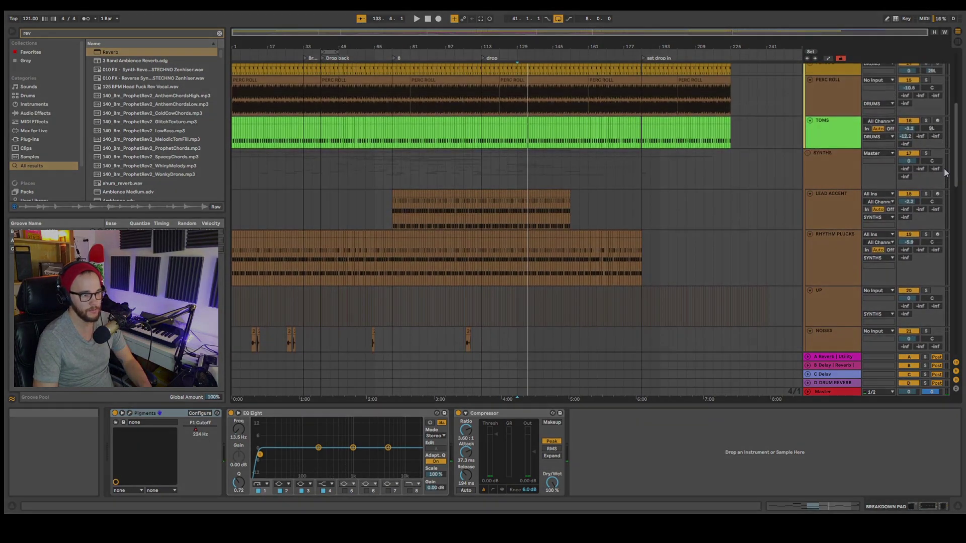
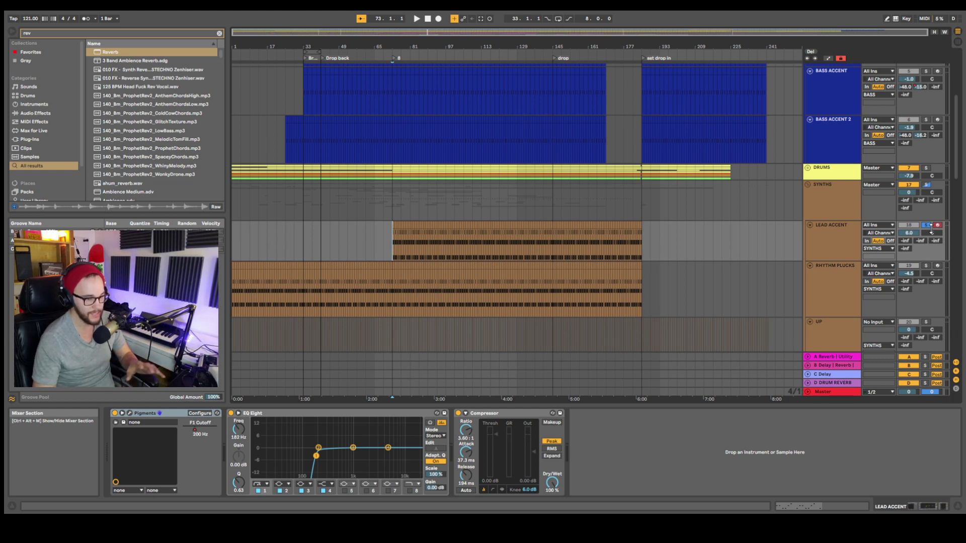
Step: Solo the RHYTHM PLUCKS track and briefly play it from bar 73
click(927, 267)
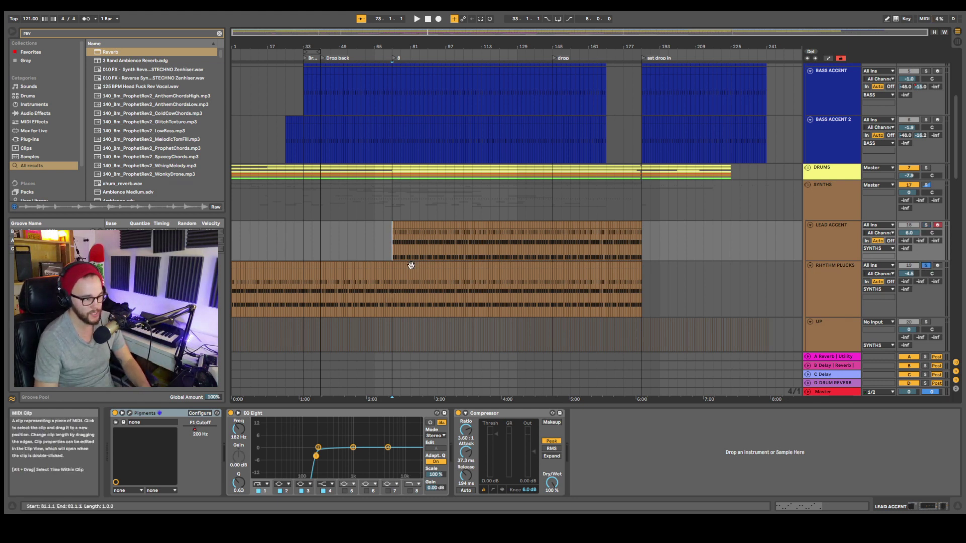
key(space)
key(space)
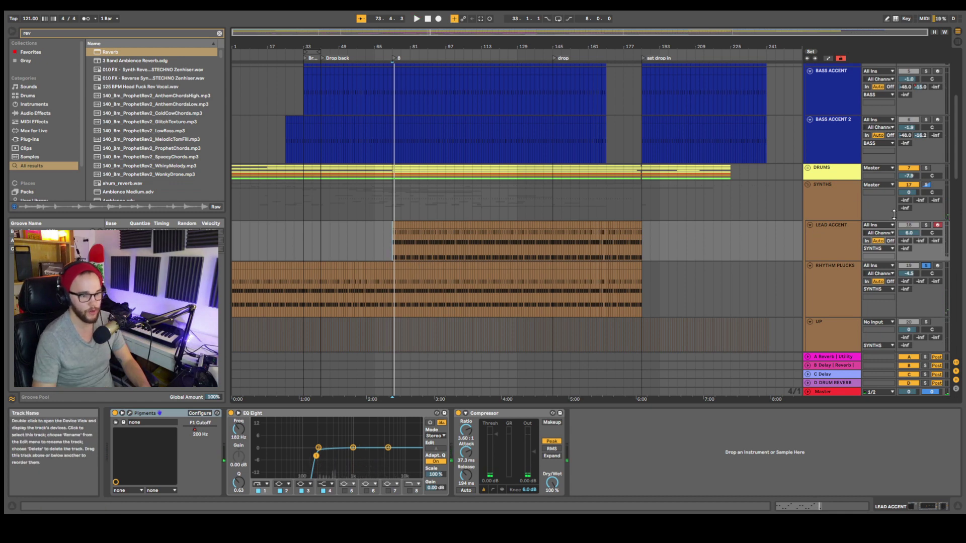
Step: Show the automation lanes, check the LEAD ACCENT track's F1 Cutoff and Track Volume envelopes, and hide the lanes again
key(a)
drag(391, 249, 392, 256)
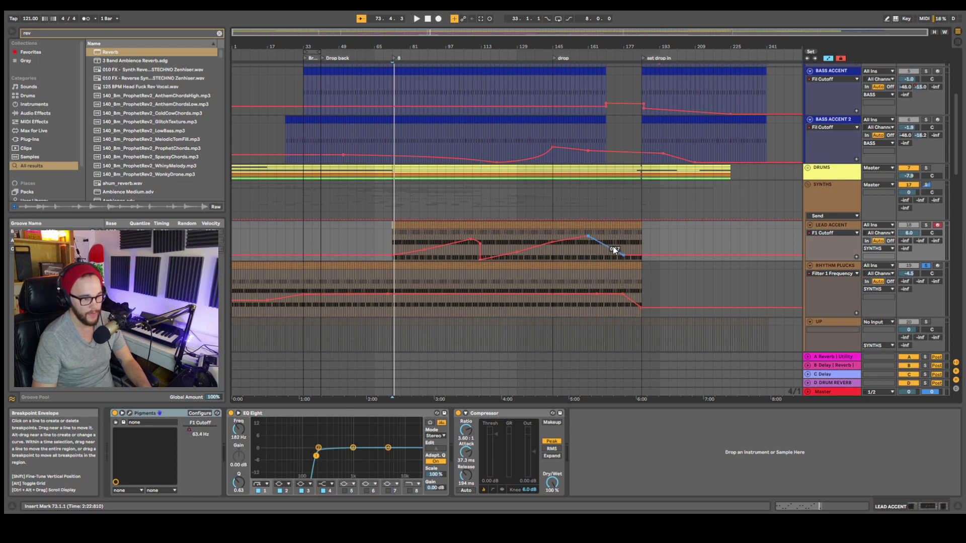
drag(640, 256, 640, 242)
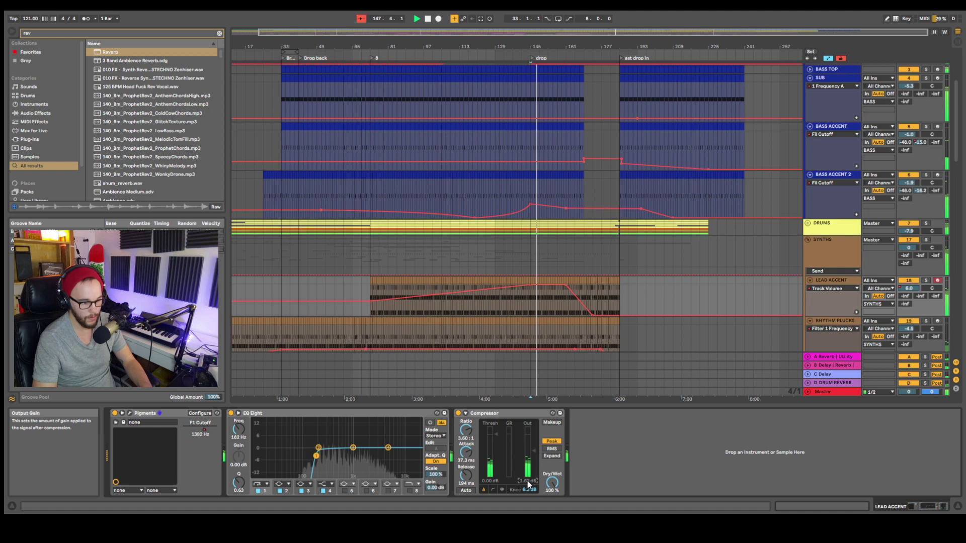
key(a)
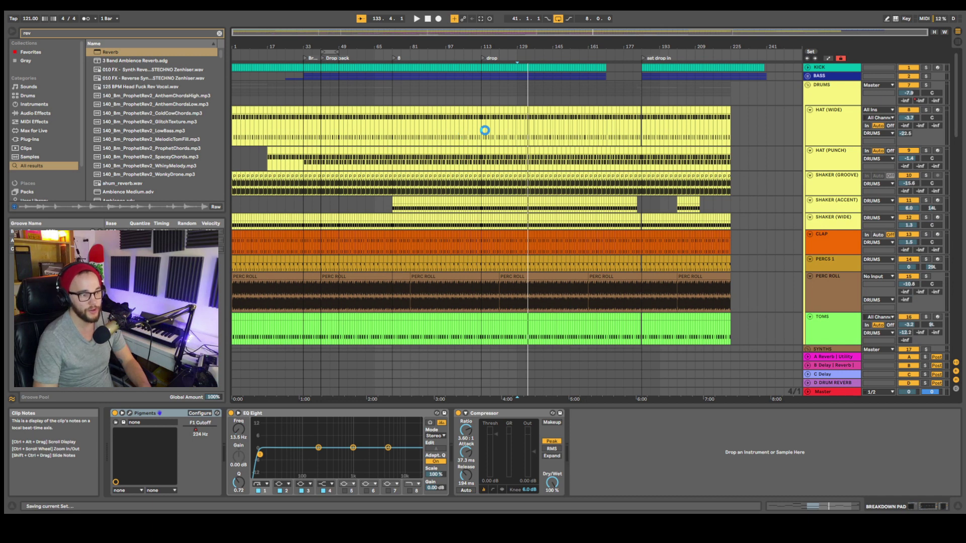
Step: Move the 8-bar loop so it starts at bar 33, stop playback, and turn looping off
click(329, 52)
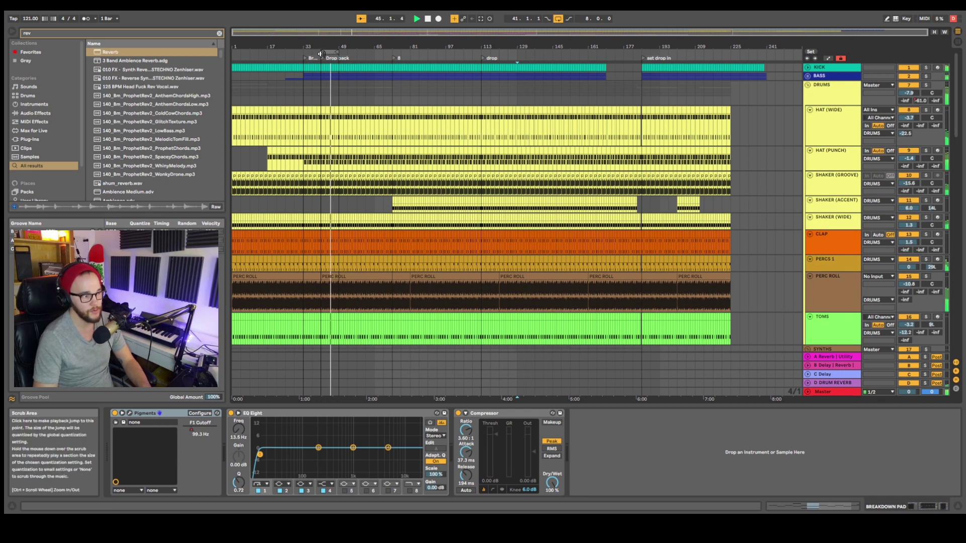
click(312, 52)
right_click(316, 51)
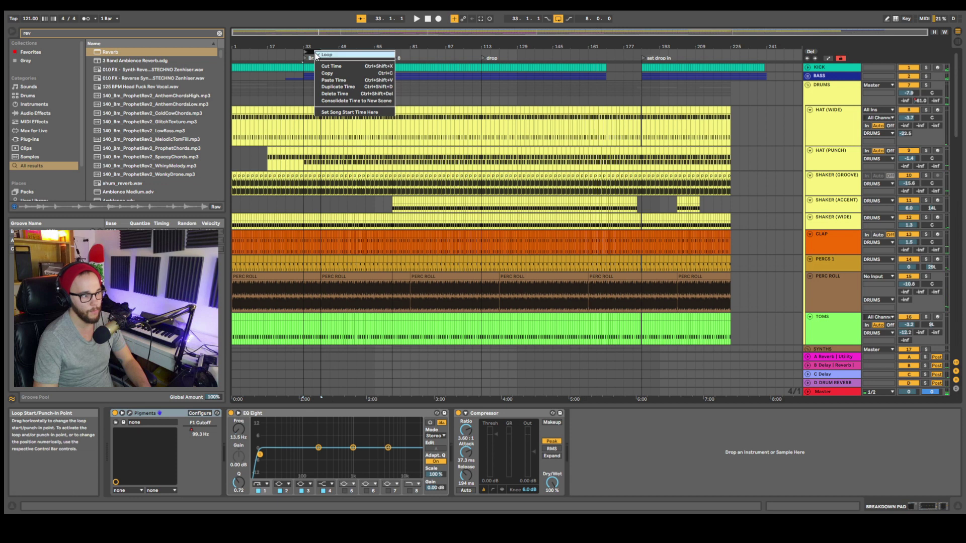
click(317, 21)
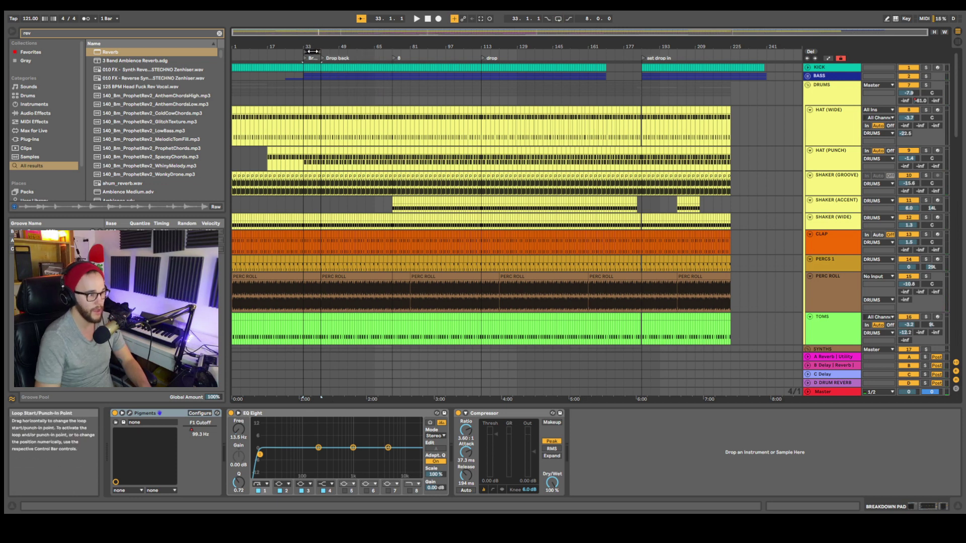
Step: Select the KICK track at bar 129, show the automation lanes, and examine the KICK, BASS and DRUMS filter envelopes
click(276, 93)
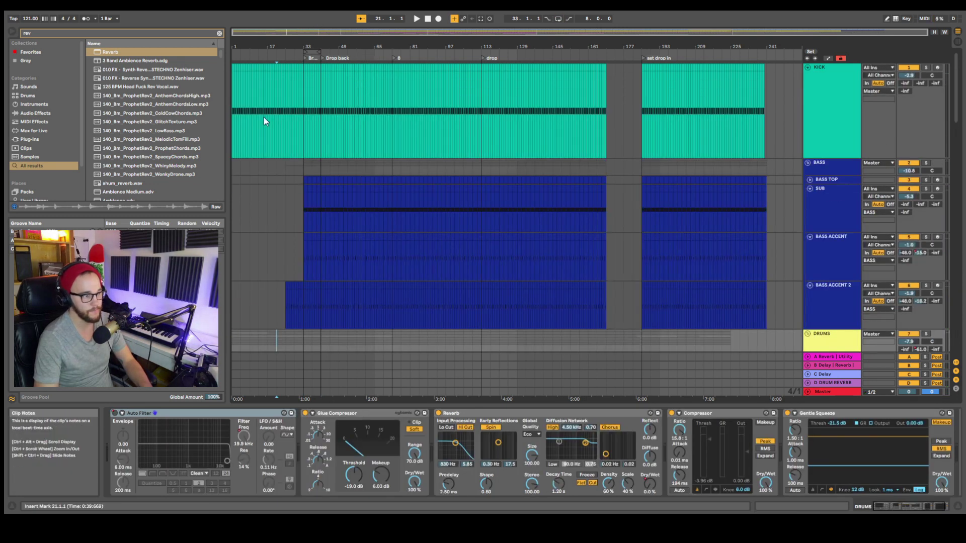
click(516, 111)
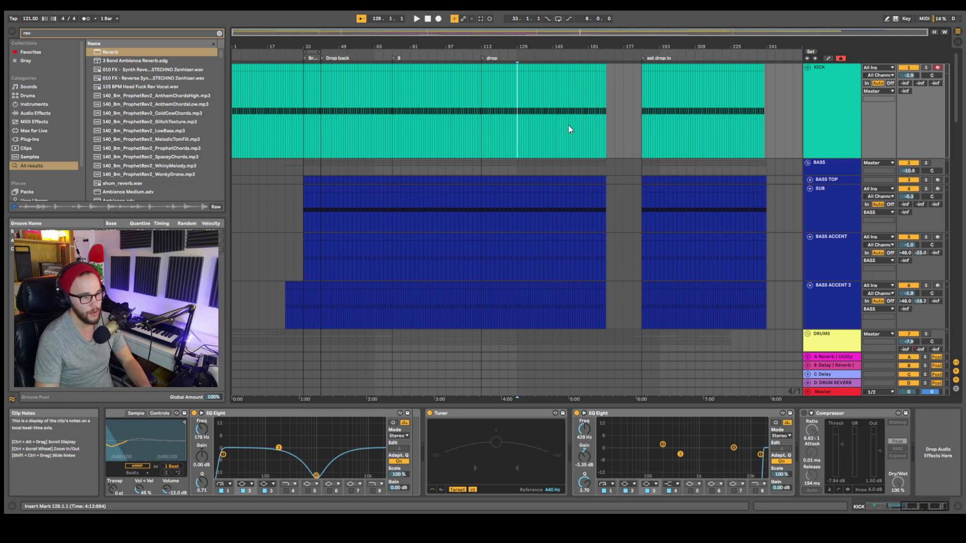
key(a)
scroll(528, 237, down, 1)
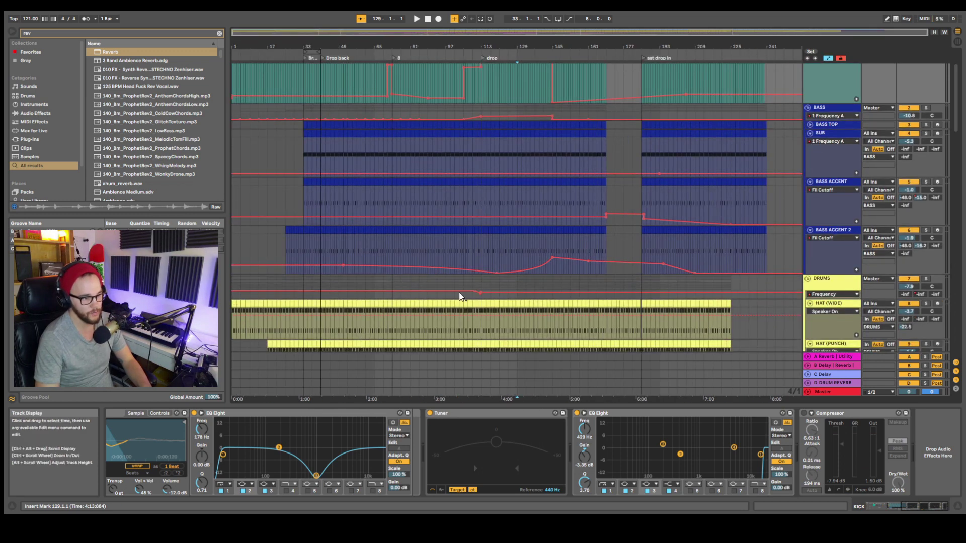
scroll(416, 173, up, 4)
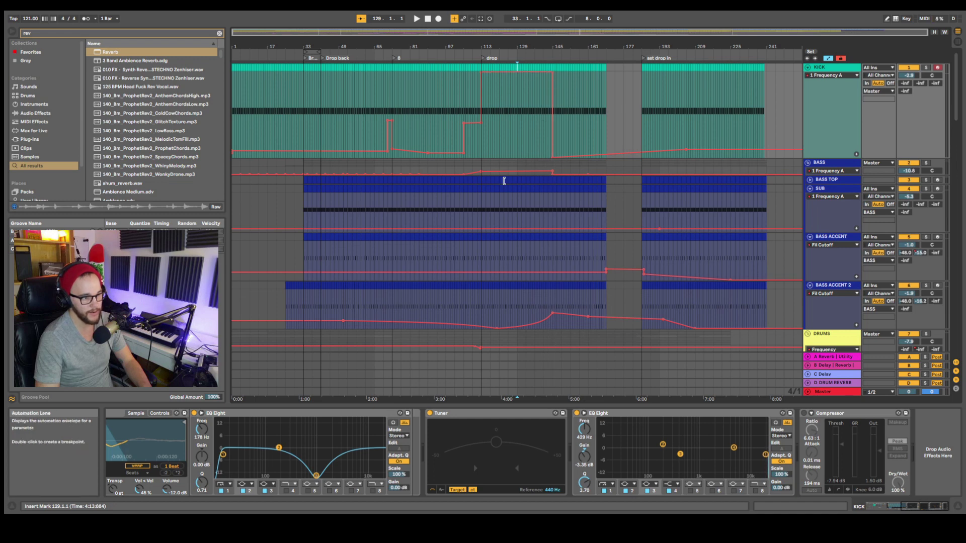
scroll(513, 232, down, 2)
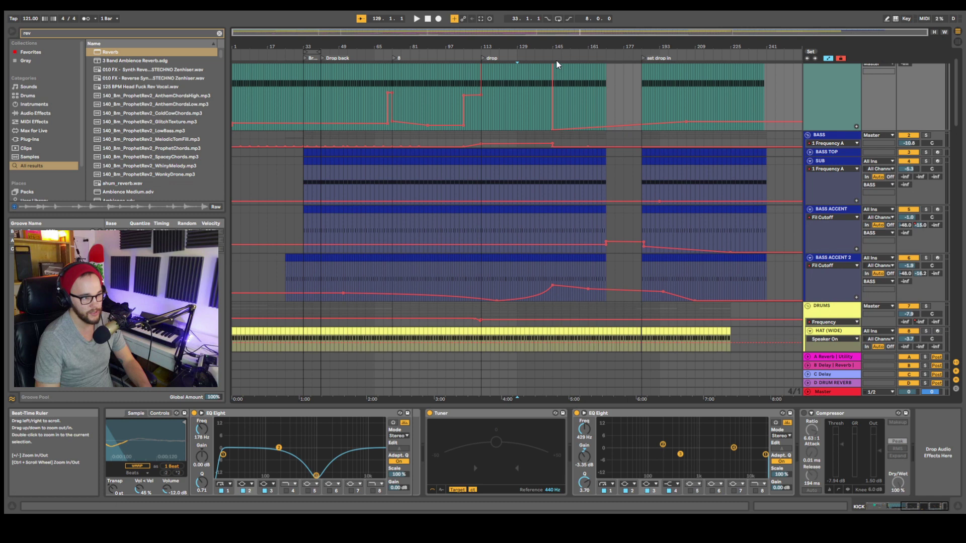
scroll(544, 198, down, 3)
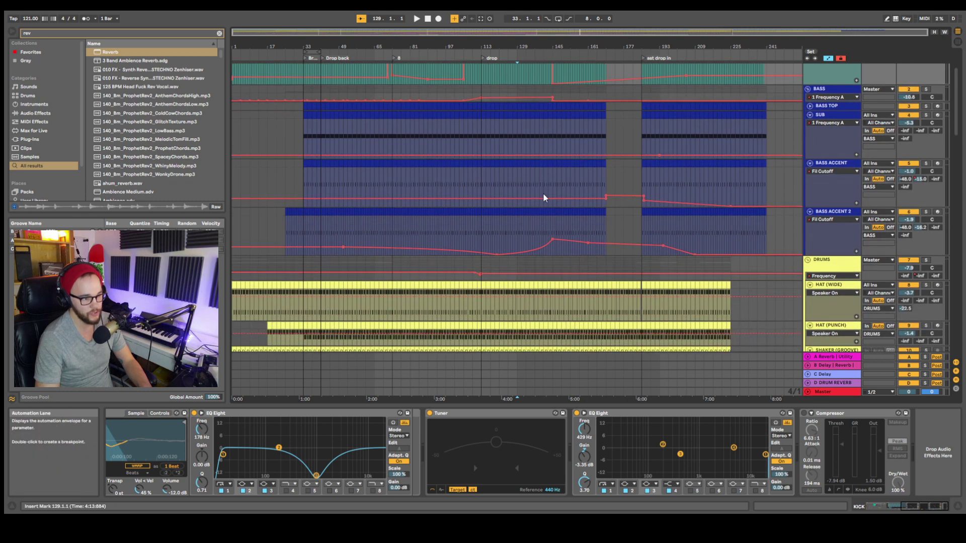
Step: Solo BASS ACCENT 2, play it from the Fil Cutoff automation peak at bar 145, and unsolo it
click(551, 241)
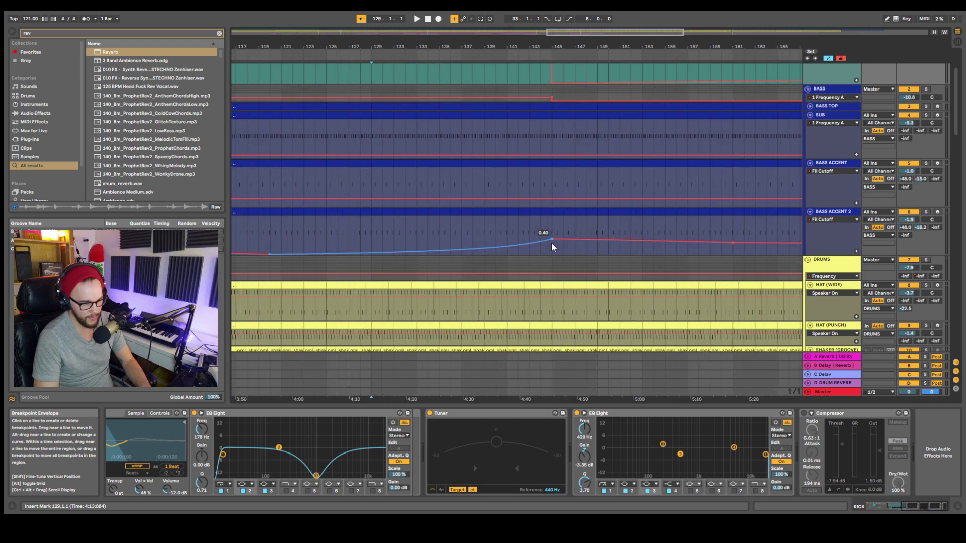
key(z)
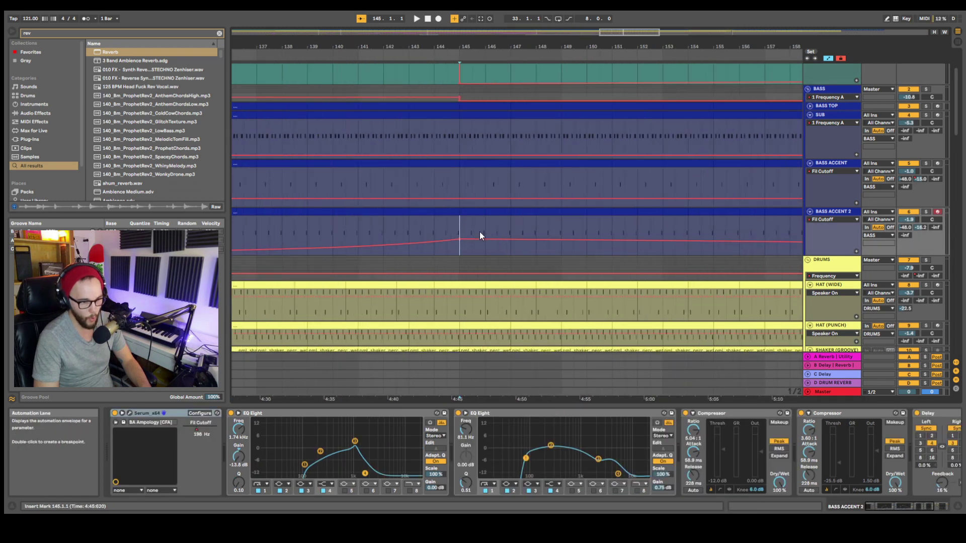
key(x)
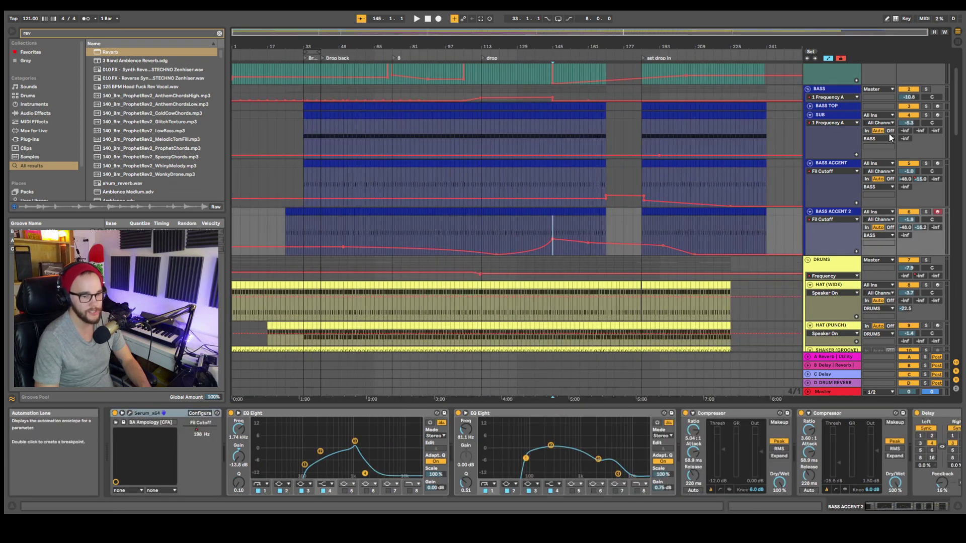
click(926, 212)
key(space)
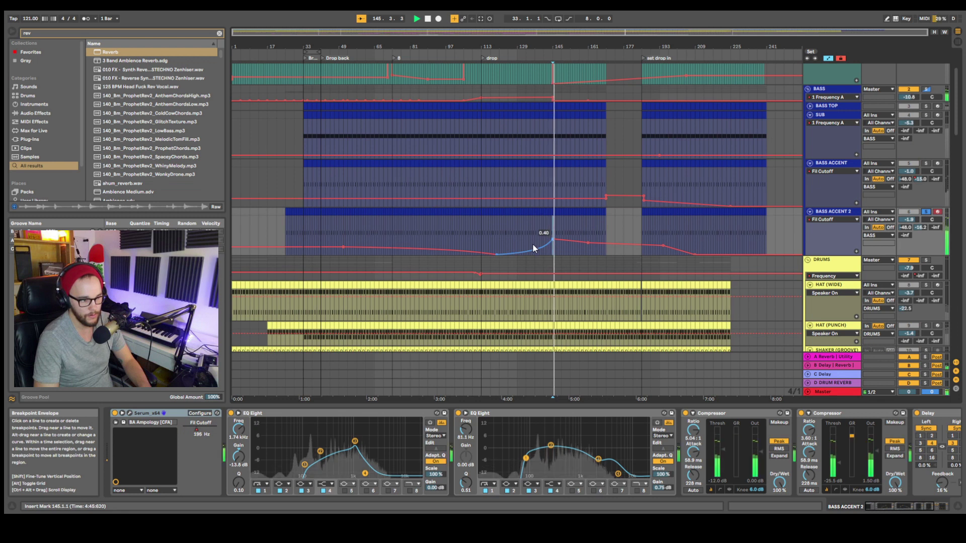
click(422, 227)
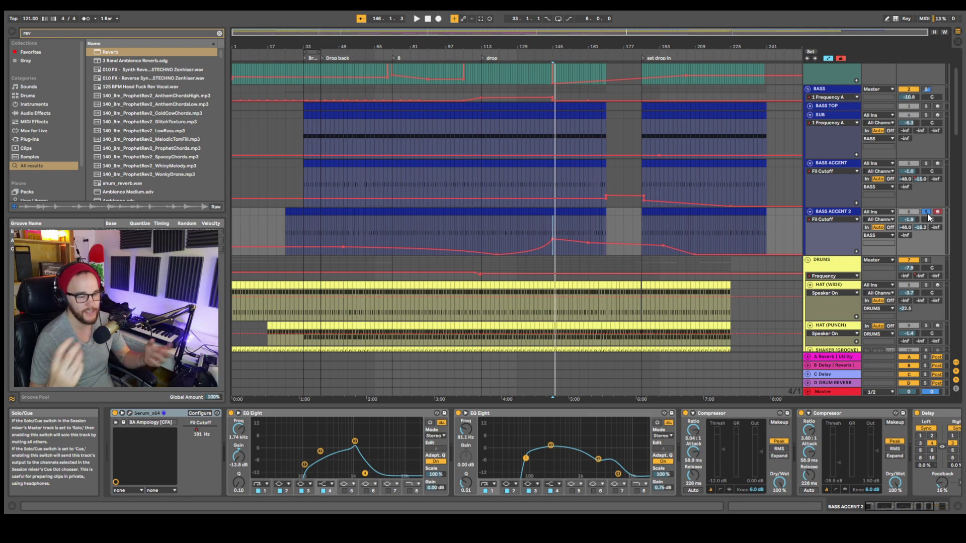
click(926, 212)
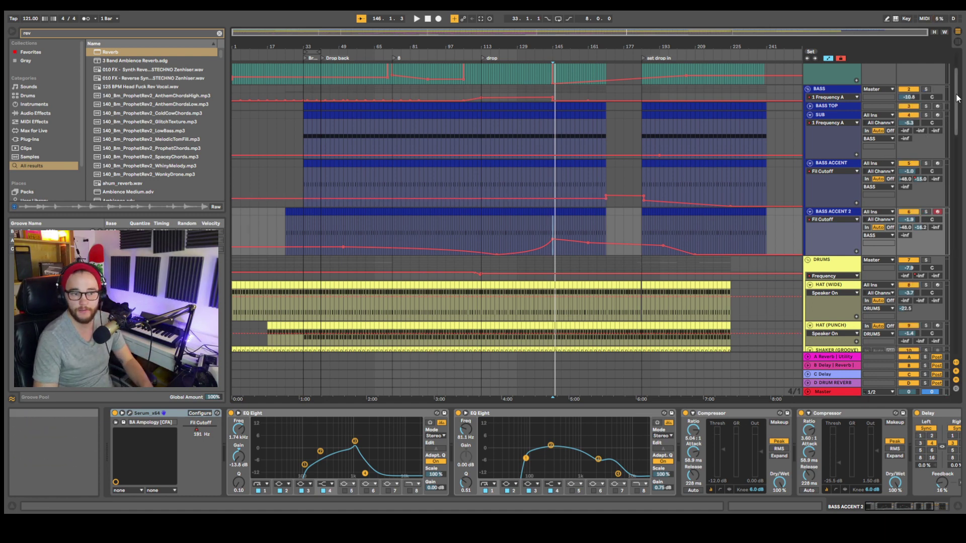
Step: Hide the automation lanes and play the full arrangement from bar 1
scroll(957, 98, up, 3)
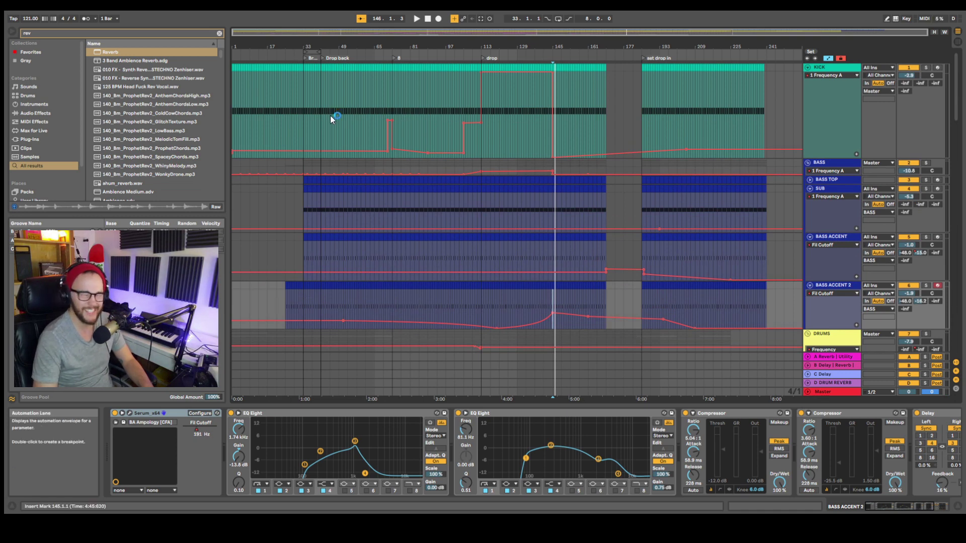
click(313, 98)
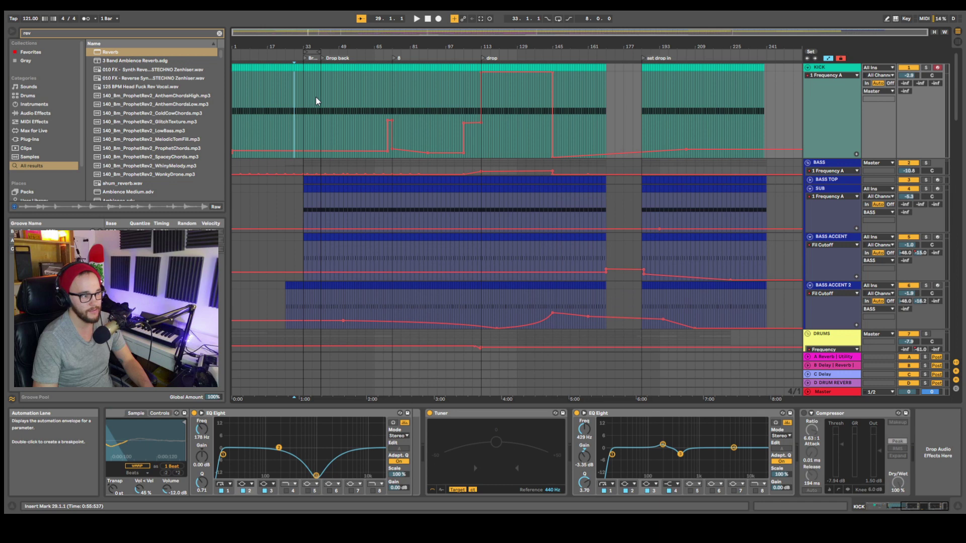
key(a)
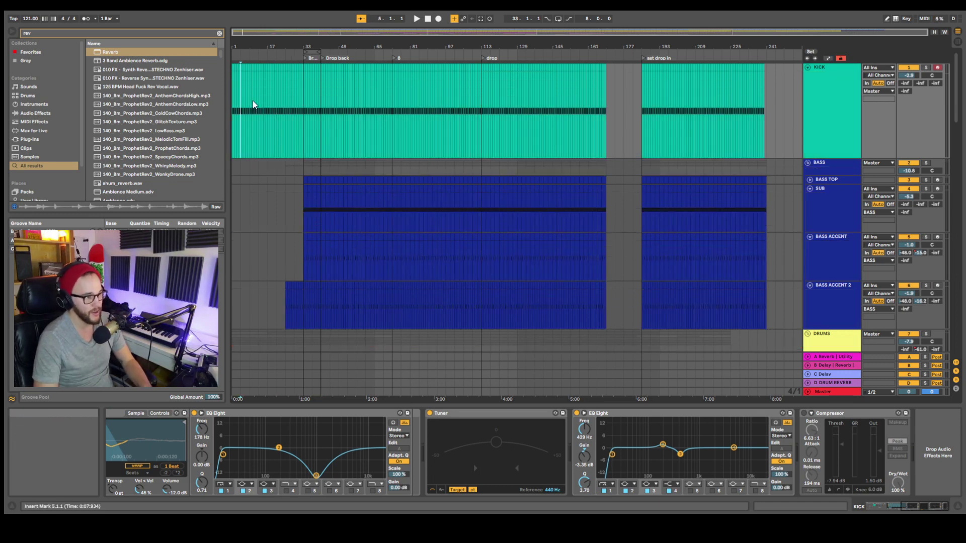
click(232, 95)
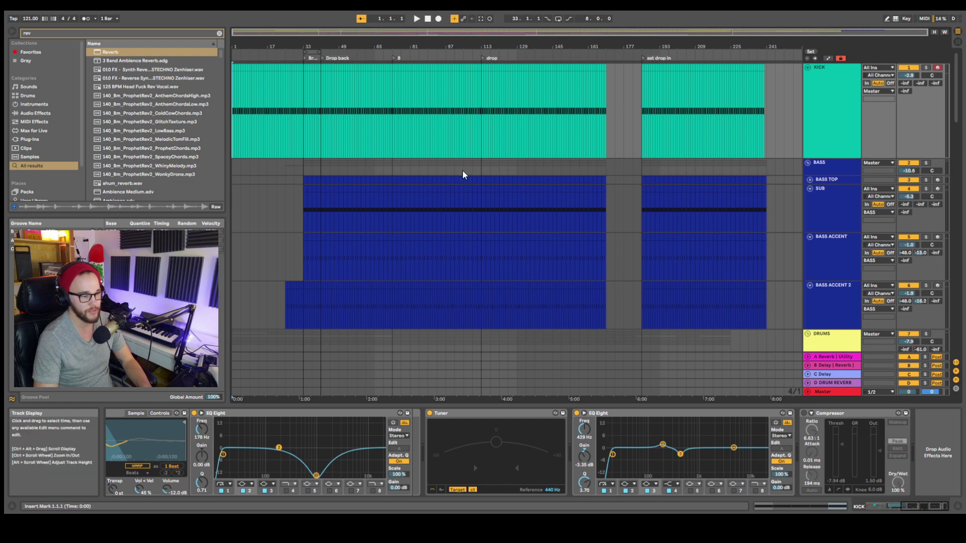
key(space)
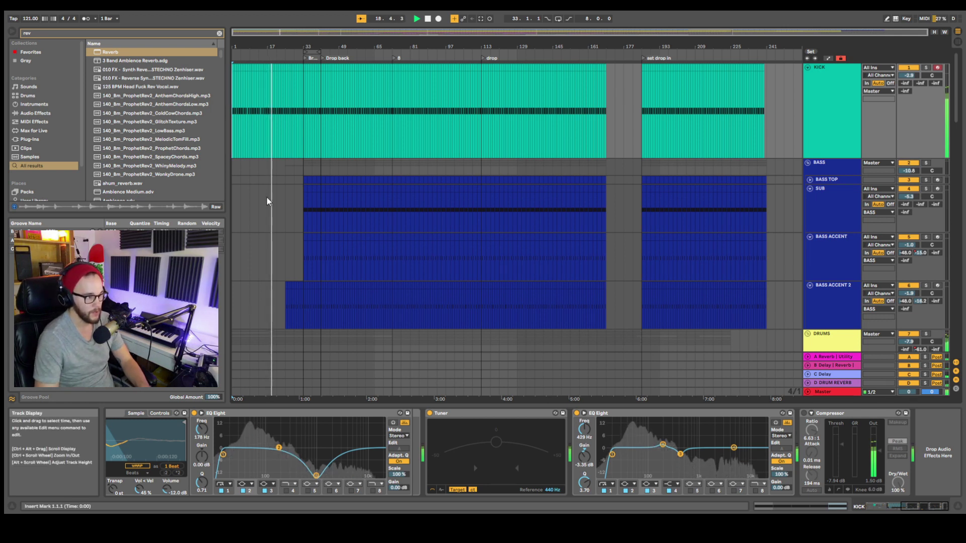
Step: Show the automation lanes during playback, review the envelopes on the drum, synth and pad tracks, and hide them again
click(266, 165)
key(a)
scroll(268, 166, down, 10)
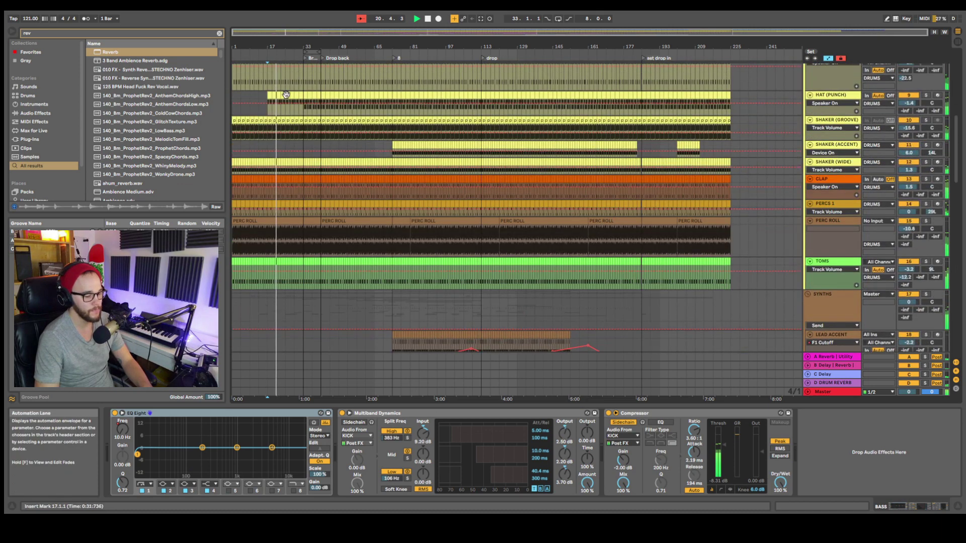
scroll(291, 225, down, 8)
scroll(270, 246, down, 4)
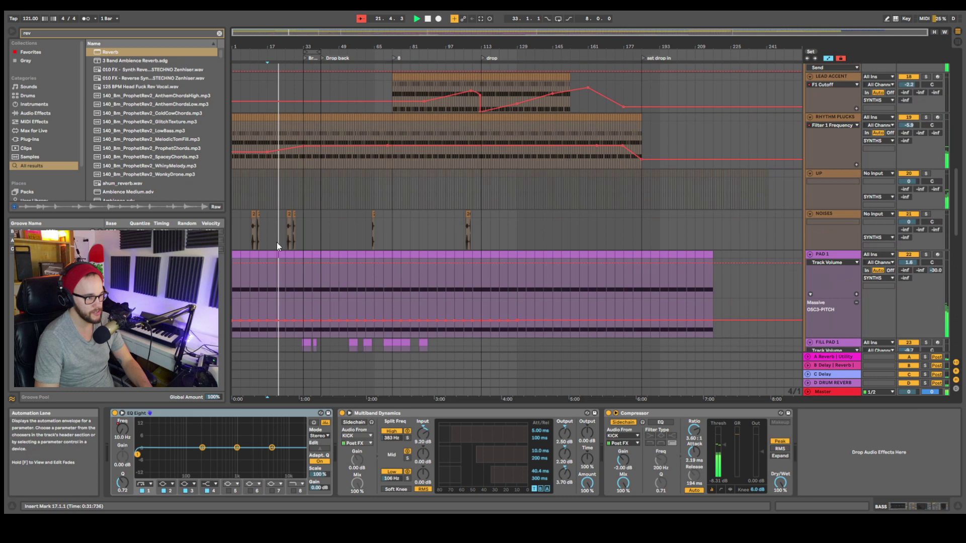
key(a)
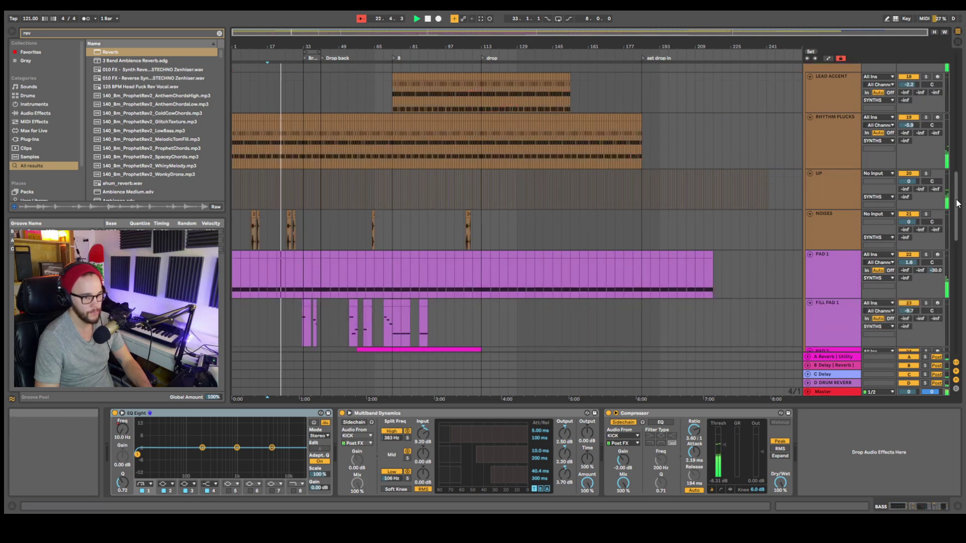
Step: Solo the DRUMS group during playback to audition it, and unsolo it
scroll(935, 171, up, 15)
click(926, 156)
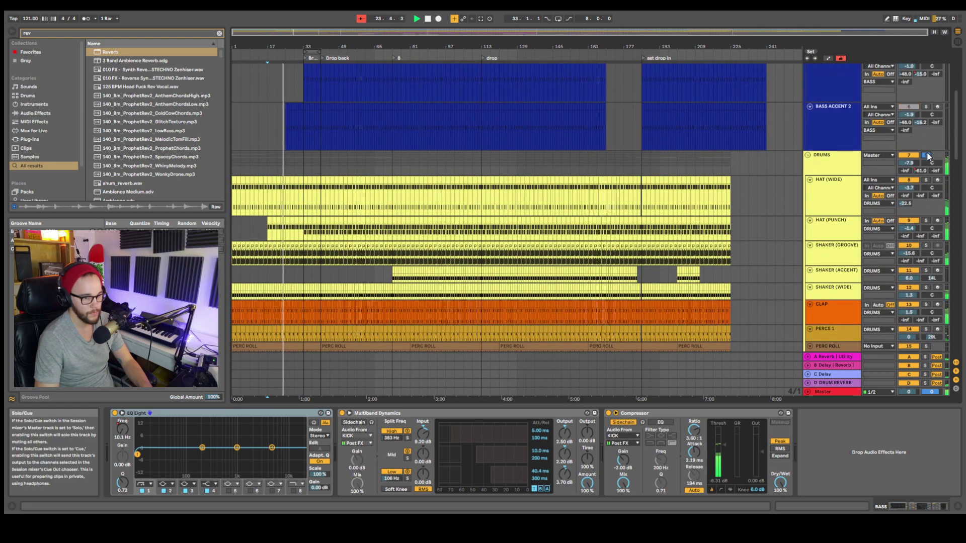
click(927, 156)
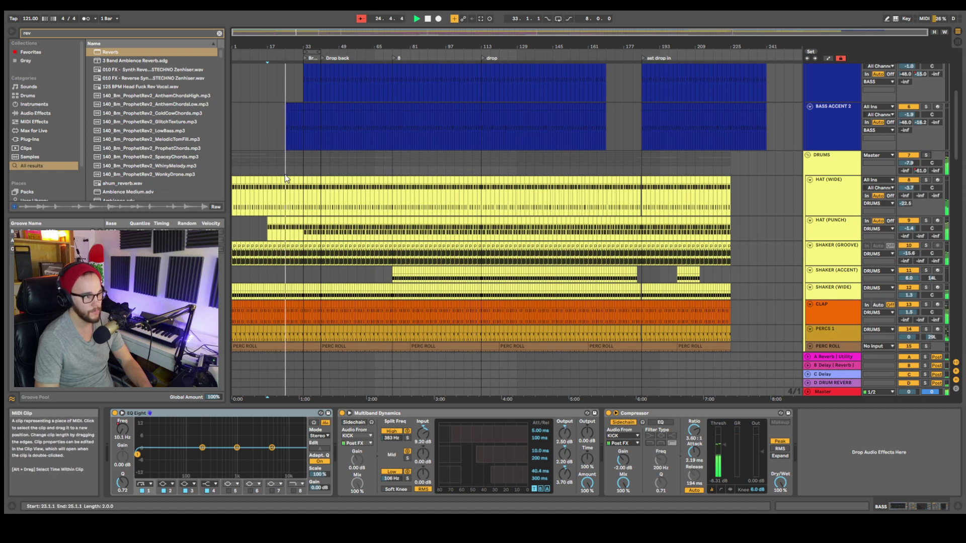
Step: Lower the NOISES track's volume to -3.2 dB while the arrangement plays
scroll(763, 157, up, 4)
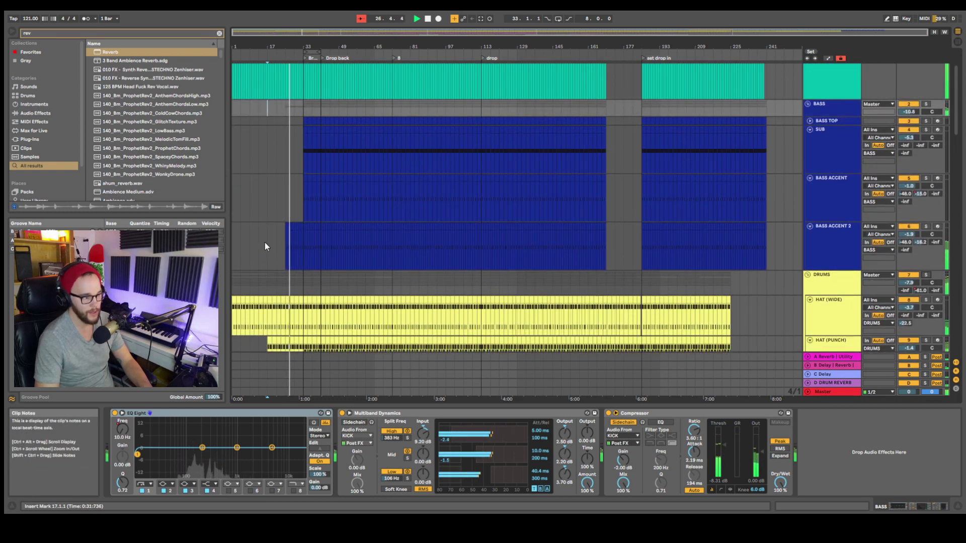
scroll(268, 259, down, 10)
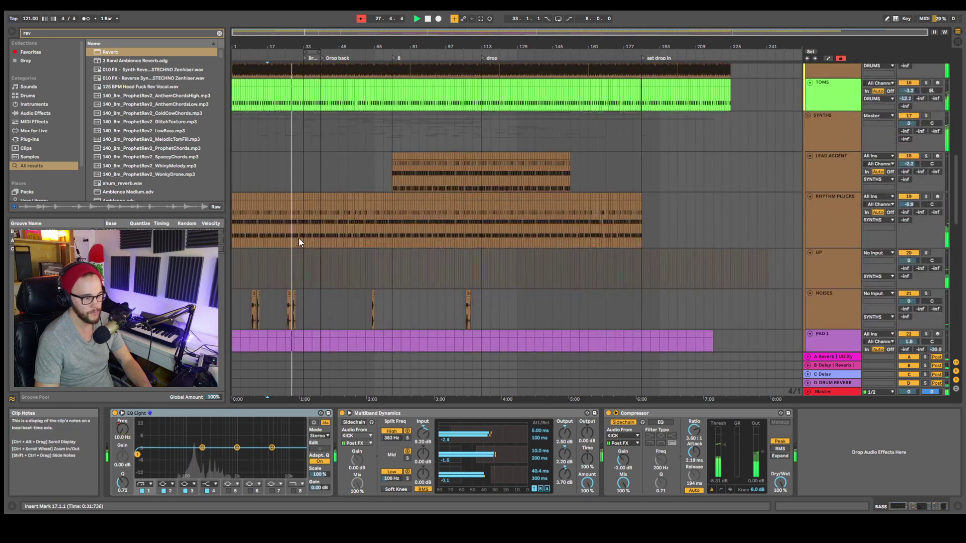
scroll(299, 241, down, 5)
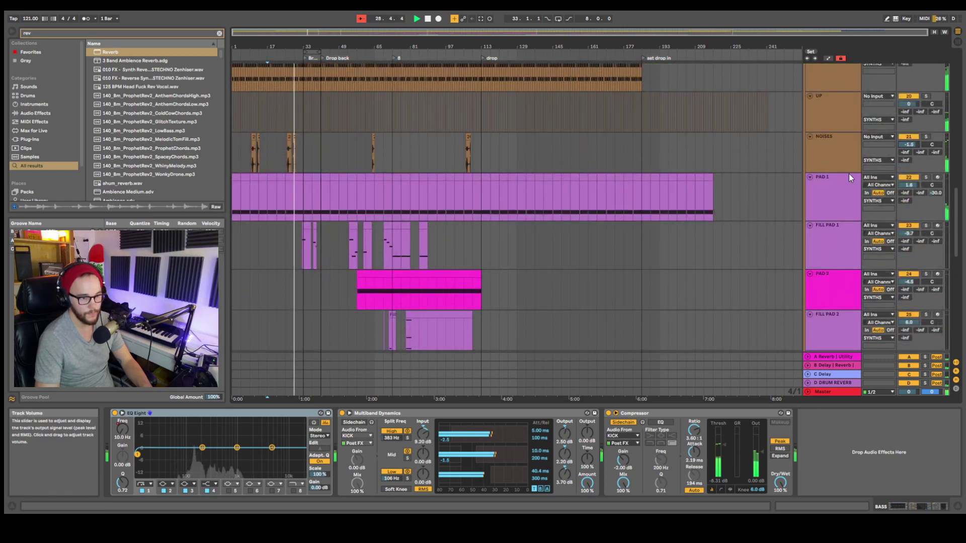
drag(909, 145, 908, 147)
Step: Select the SYNTHS group and review the bass and drum tracks around the break at bar 33
drag(957, 198, 958, 139)
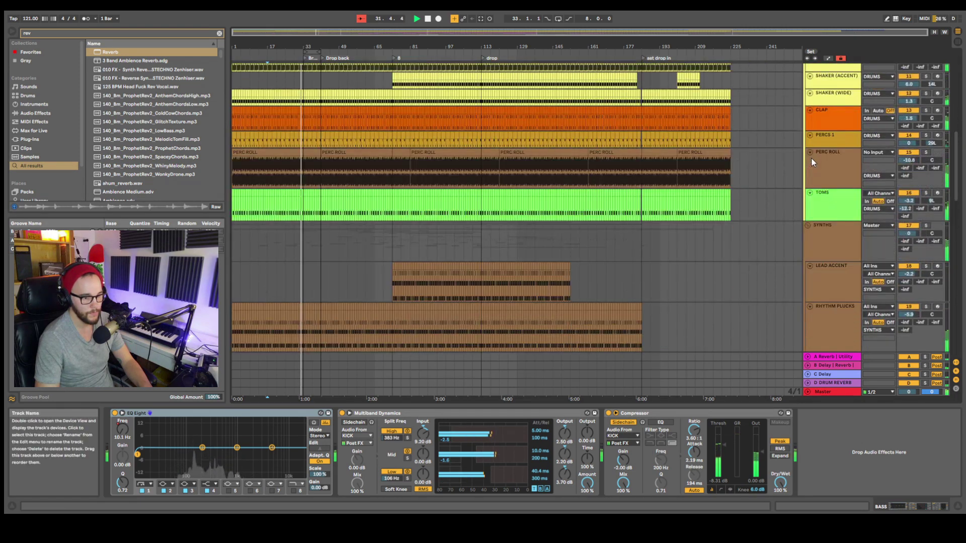
click(831, 237)
drag(957, 161, 957, 157)
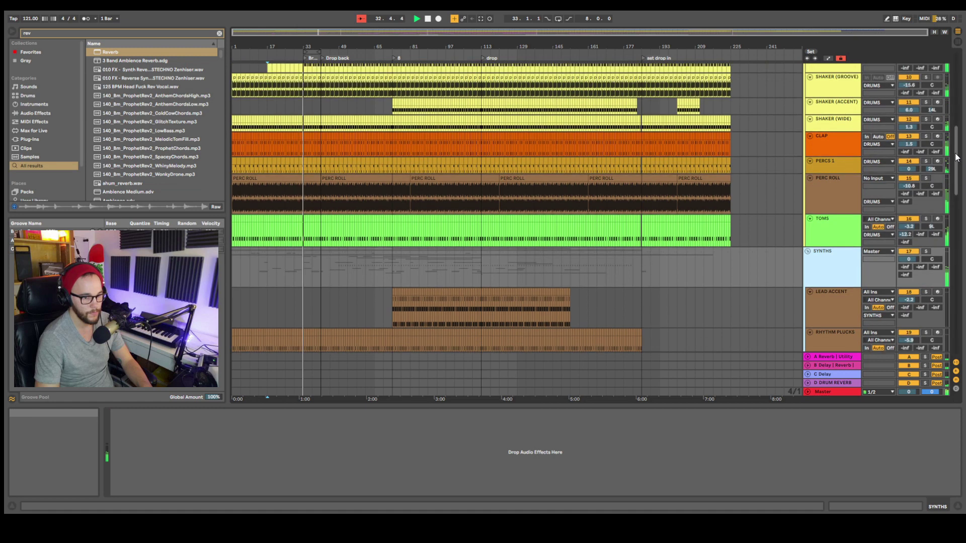
scroll(902, 168, up, 8)
scroll(902, 168, down, 3)
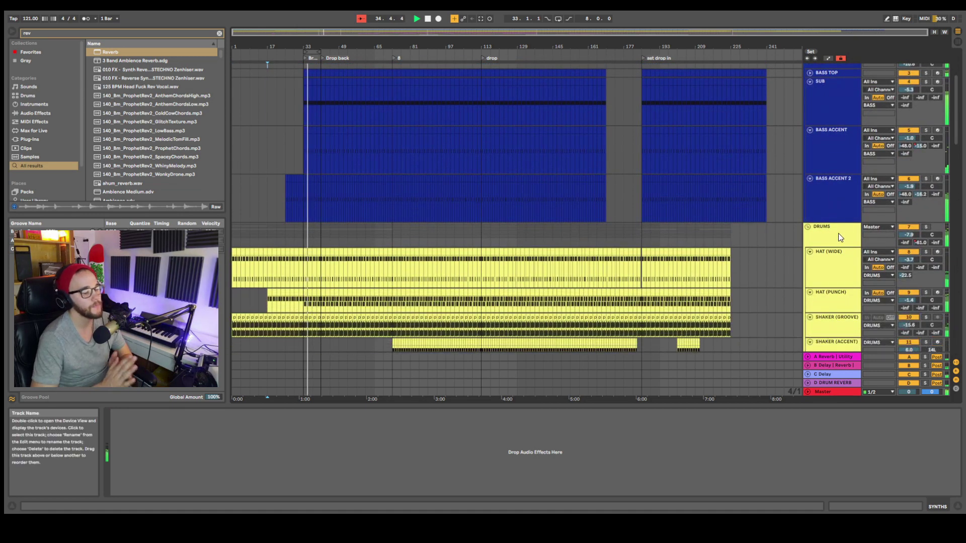
scroll(527, 168, down, 3)
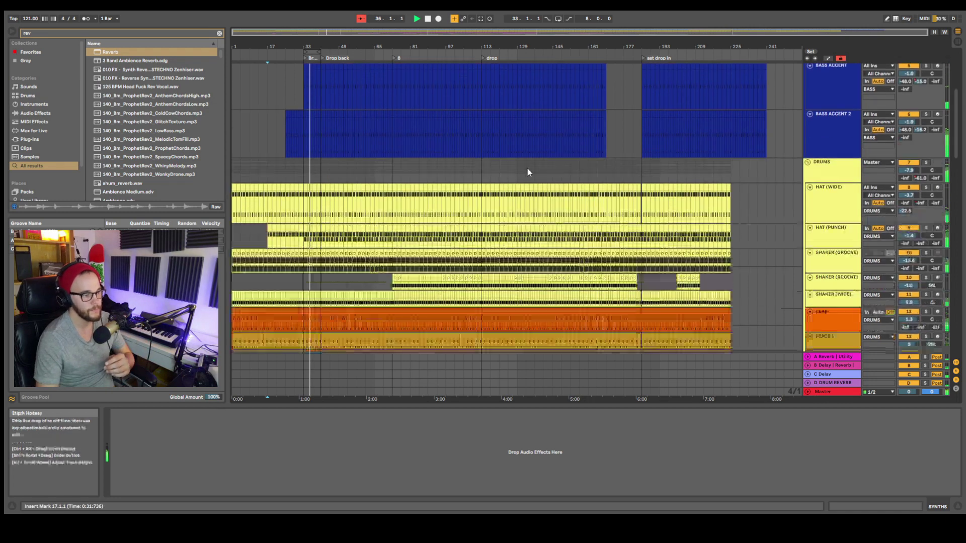
Step: Select the FILL PAD 1 track and examine its clips around the break and its effects chain
scroll(427, 194, down, 20)
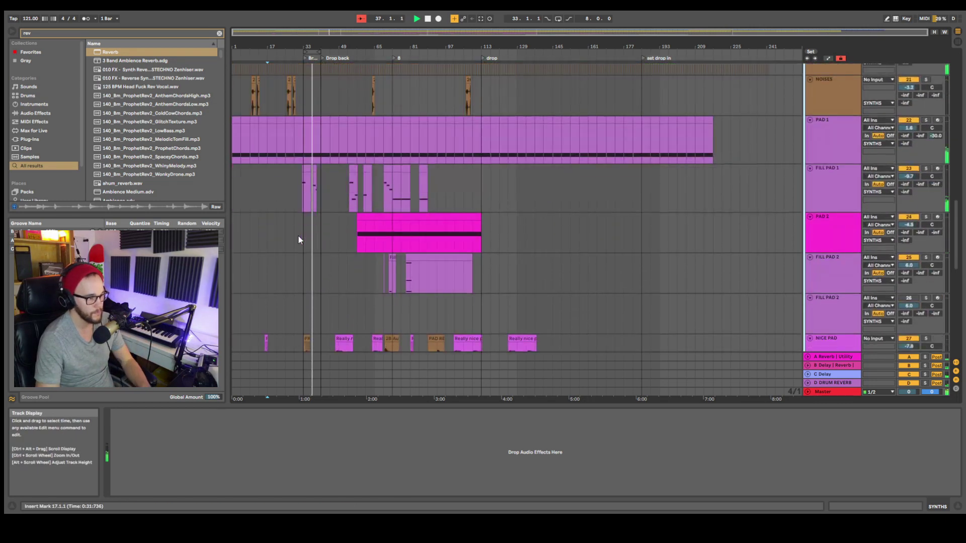
ctrl+scroll(305, 188, up, 4)
click(826, 178)
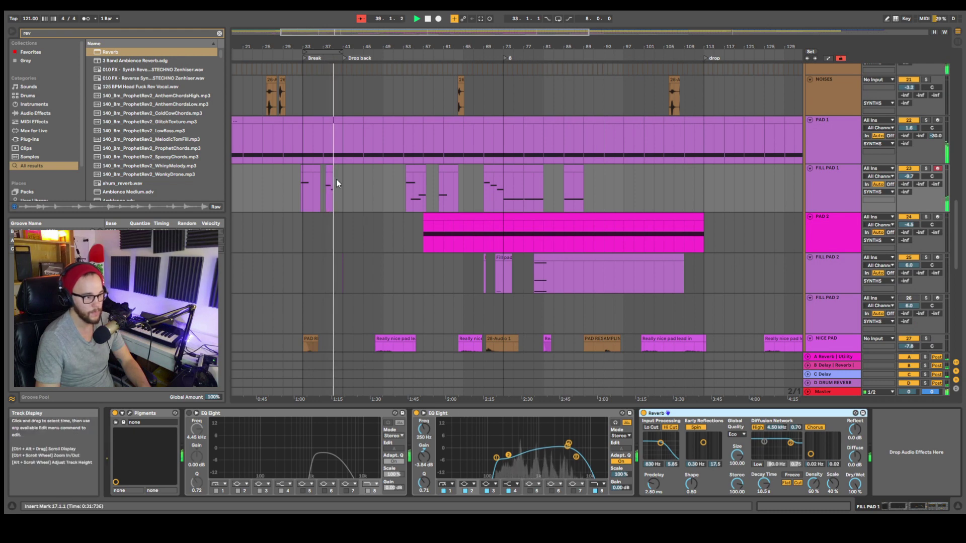
ctrl+scroll(357, 189, down, 4)
scroll(298, 236, down, 5)
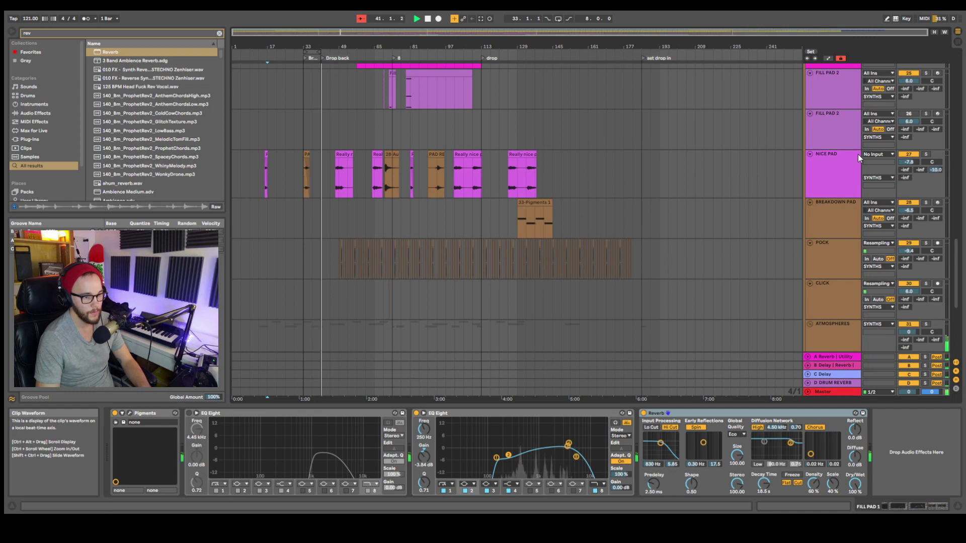
Step: Show the automation lanes and examine the KICK track's 1 Frequency A envelope between the break and the drop
scroll(958, 124, up, 10)
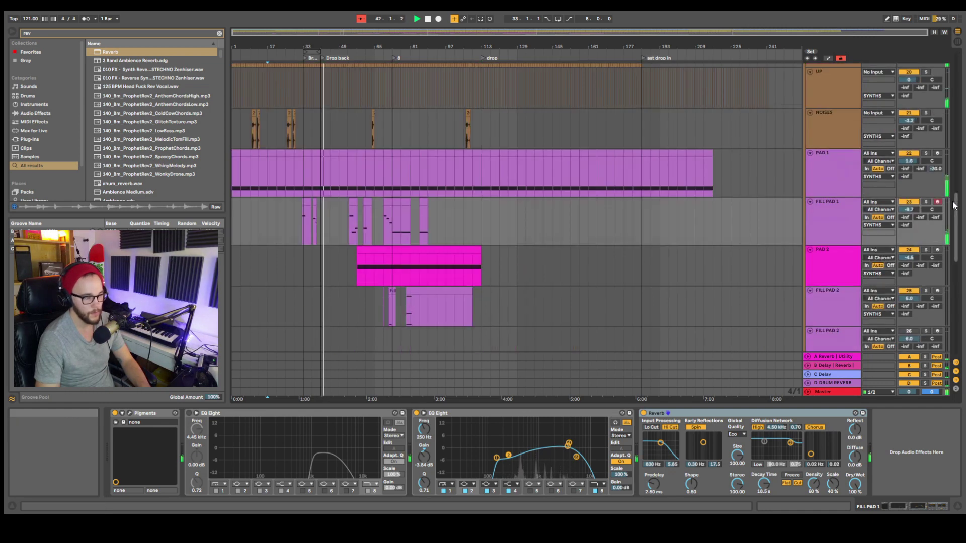
drag(958, 125, 952, 64)
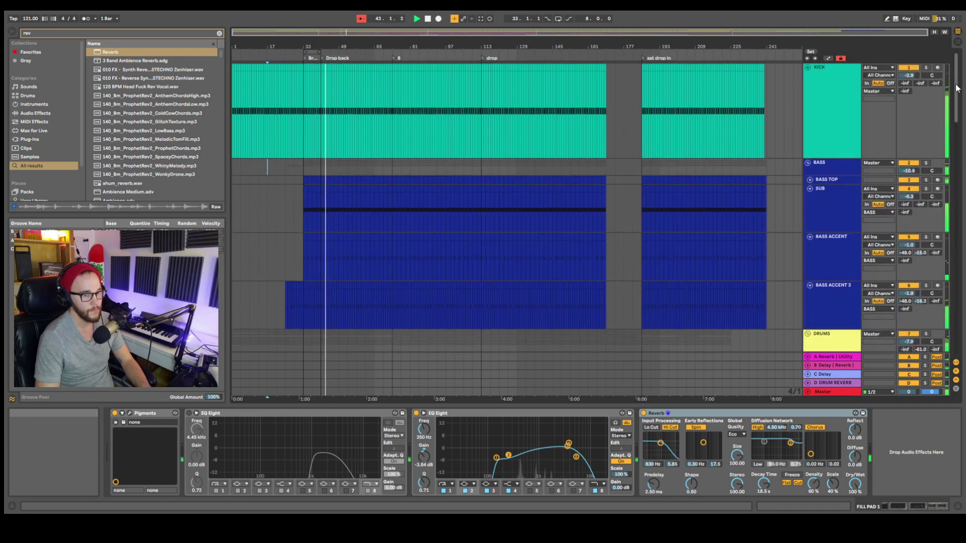
scroll(313, 108, up, 5)
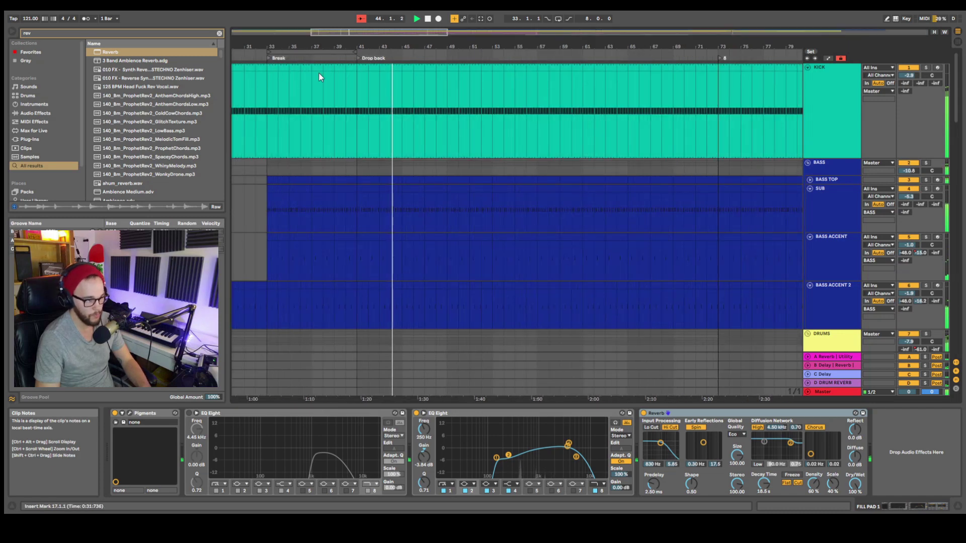
key(a)
scroll(274, 147, down, 4)
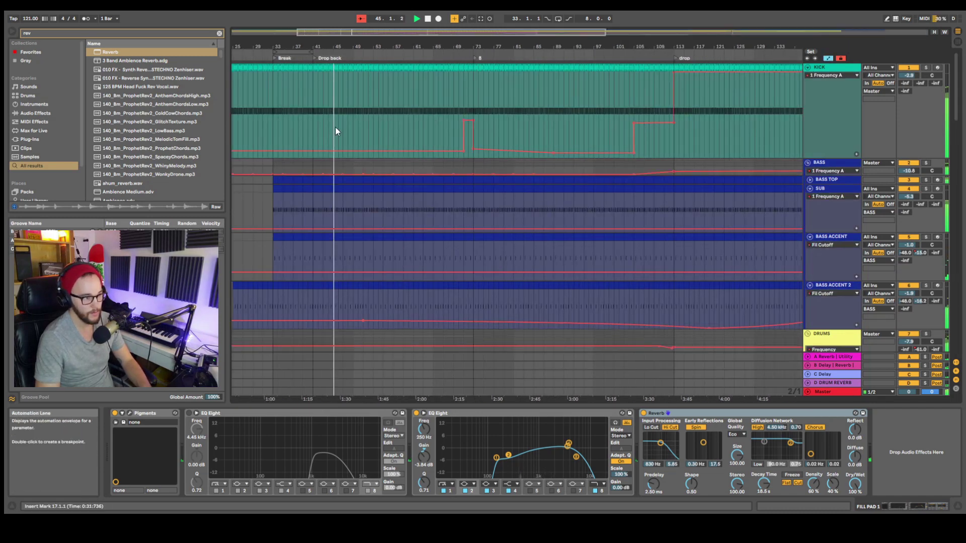
click(832, 75)
click(830, 93)
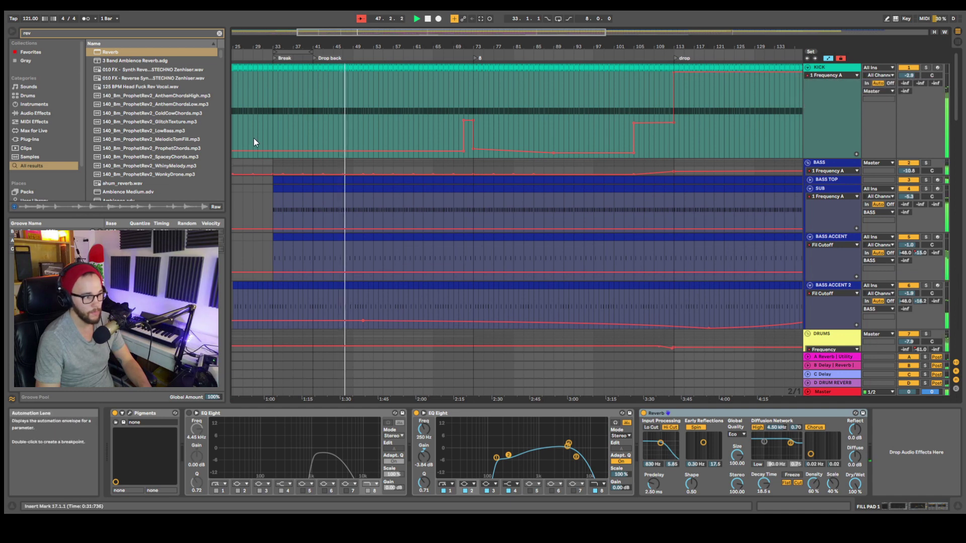
Step: Select bar 37 on the KICK track and inspect its filter envelope within the break
click(292, 108)
key(plus)
key(plus)
key(plus)
click(366, 66)
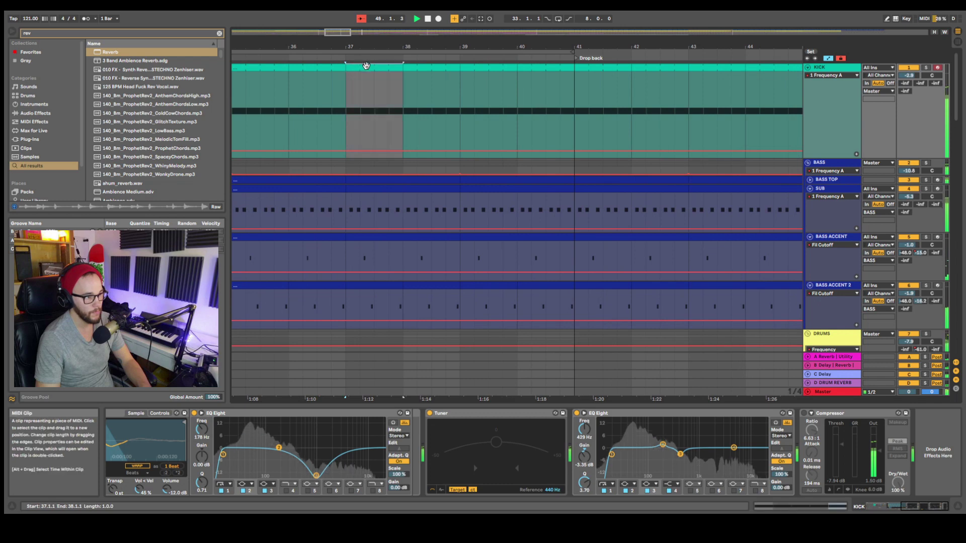
key(minus)
key(minus)
key(minus)
key(minus)
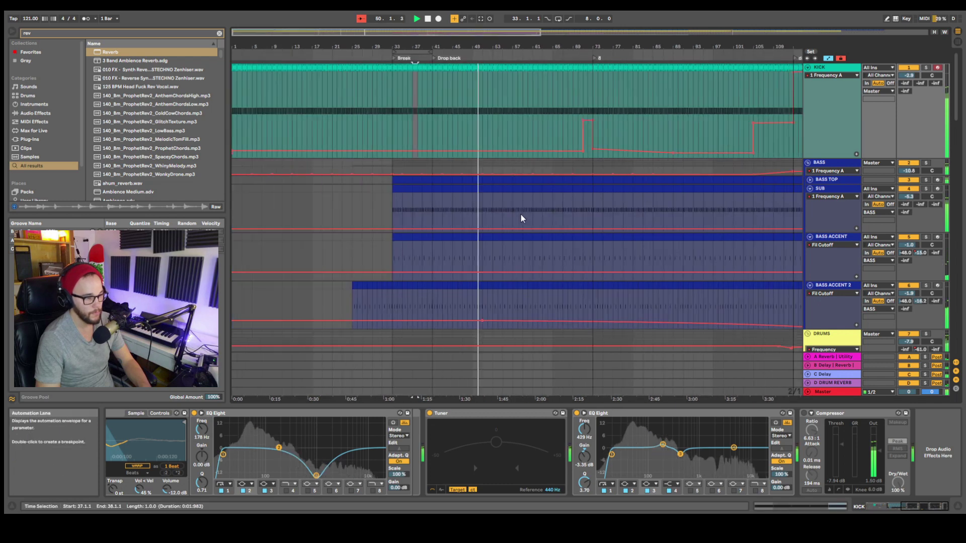
Step: Review the automation lanes of the bass and drum tracks, hide them, and look over the synth and pad clips
scroll(452, 200, down, 7)
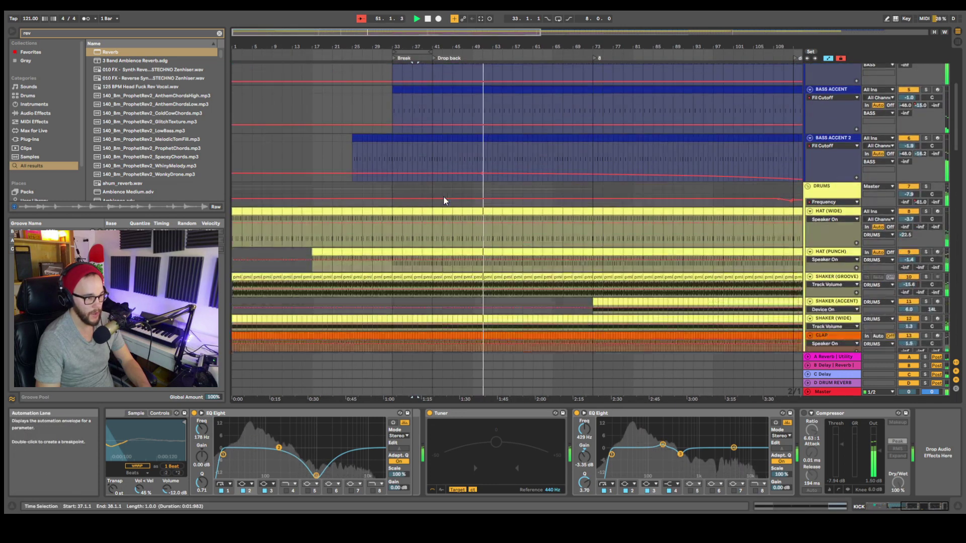
scroll(445, 199, down, 3)
key(minus)
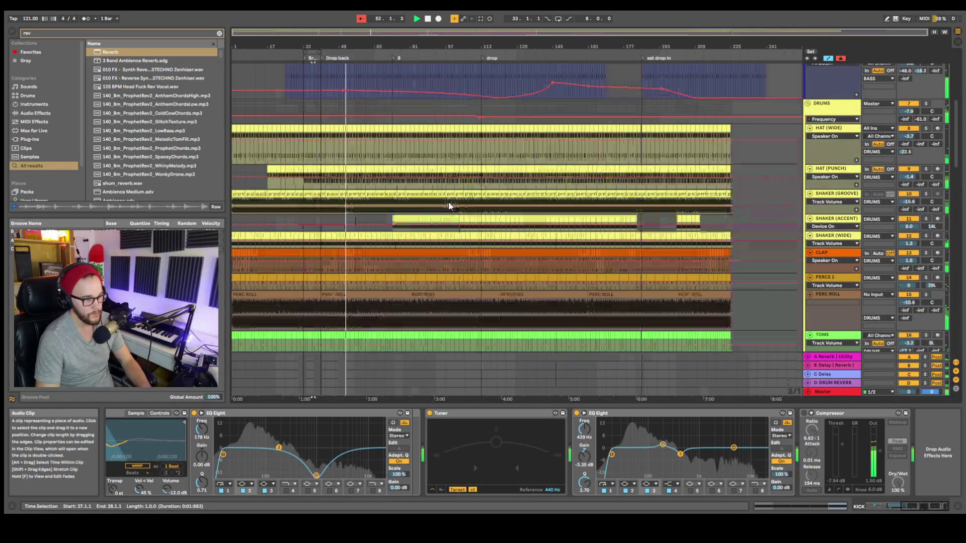
scroll(397, 197, down, 3)
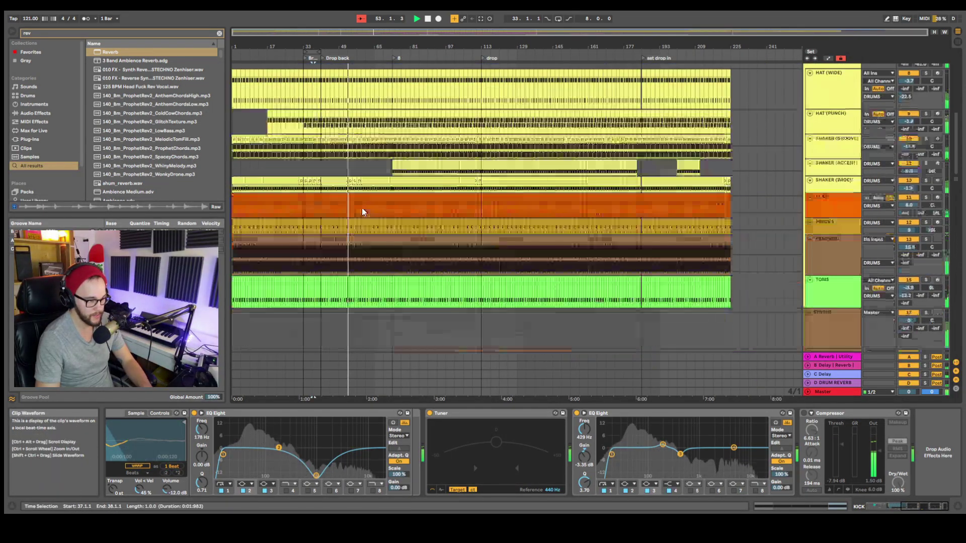
scroll(394, 181, down, 8)
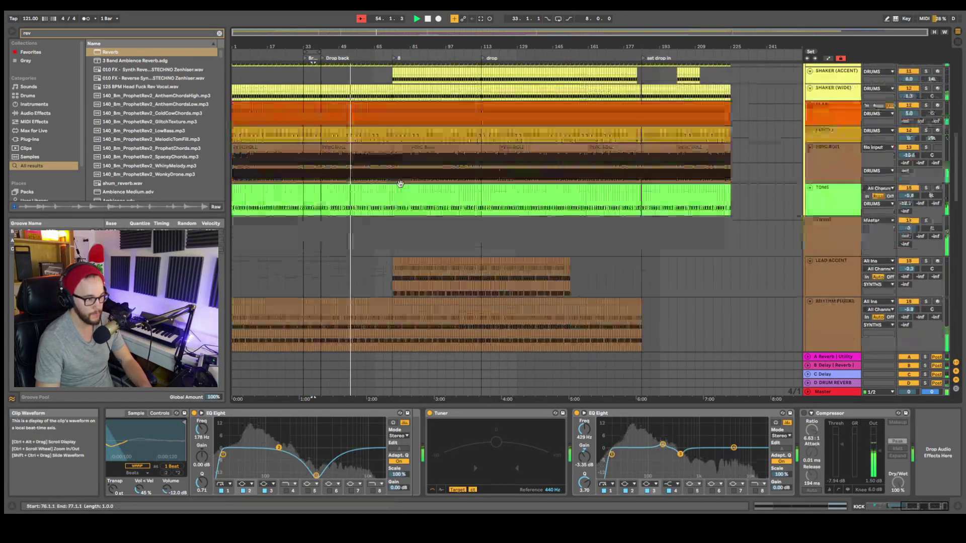
scroll(382, 206, down, 12)
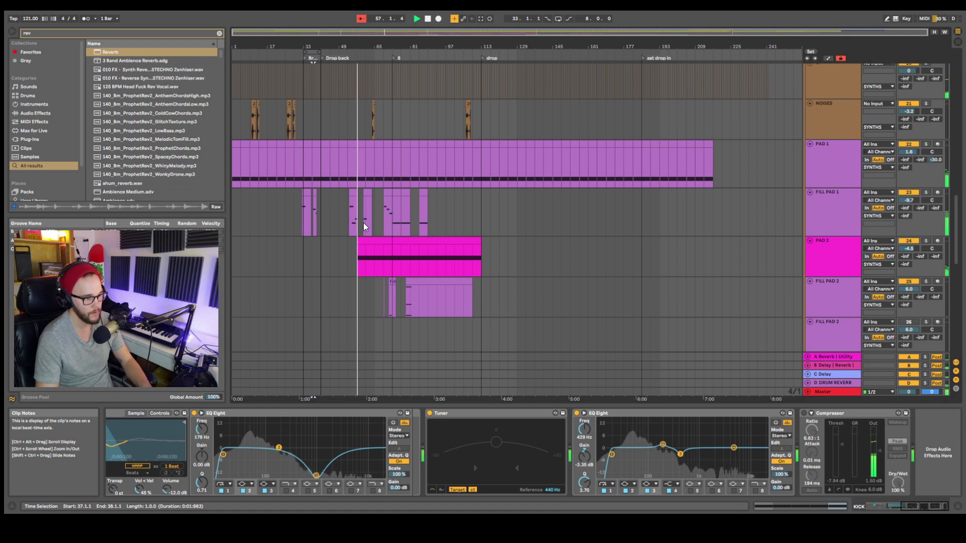
Step: Solo the PAD 2 track briefly during playback and unsolo it
scroll(360, 231, down, 3)
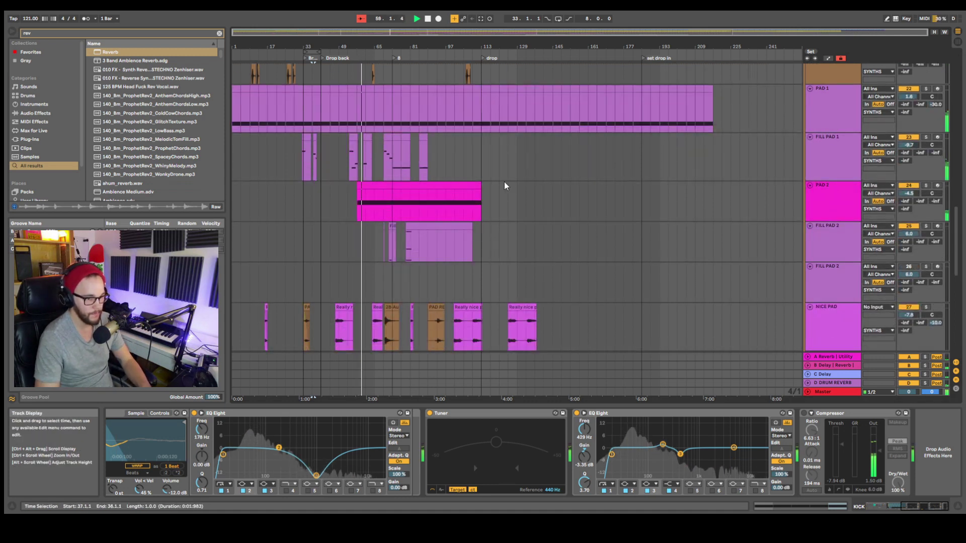
click(926, 187)
click(928, 188)
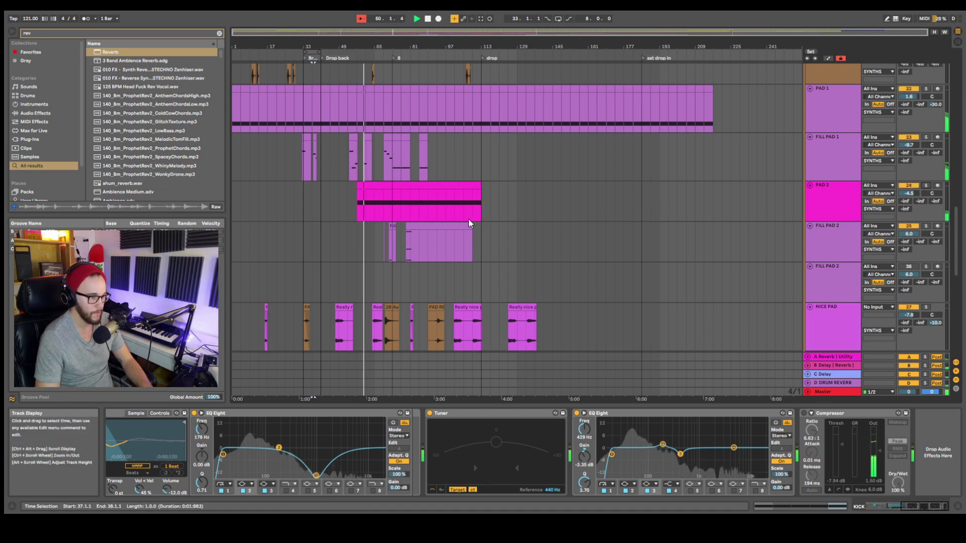
Step: Show the automation lanes, examine PAD 2's Gain envelope, and hide the lanes again
key(a)
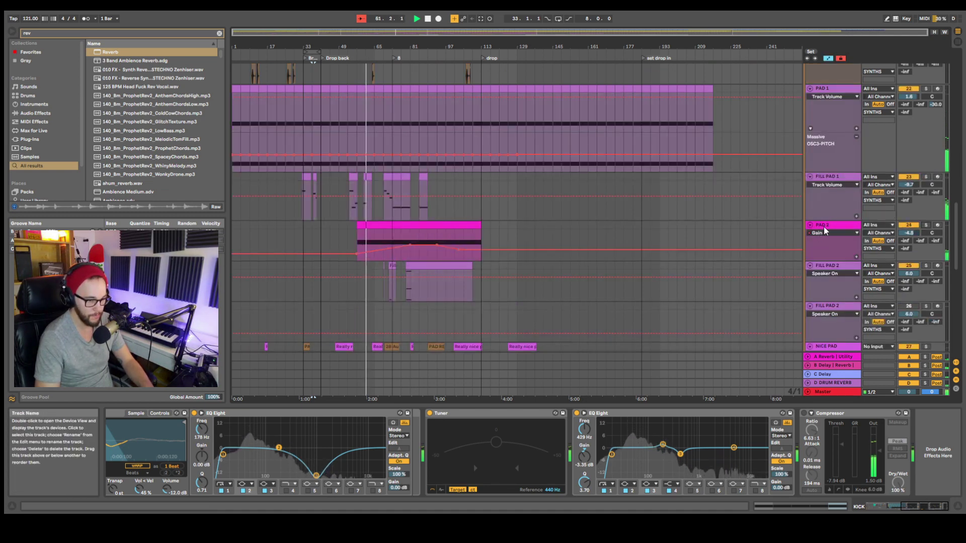
click(358, 255)
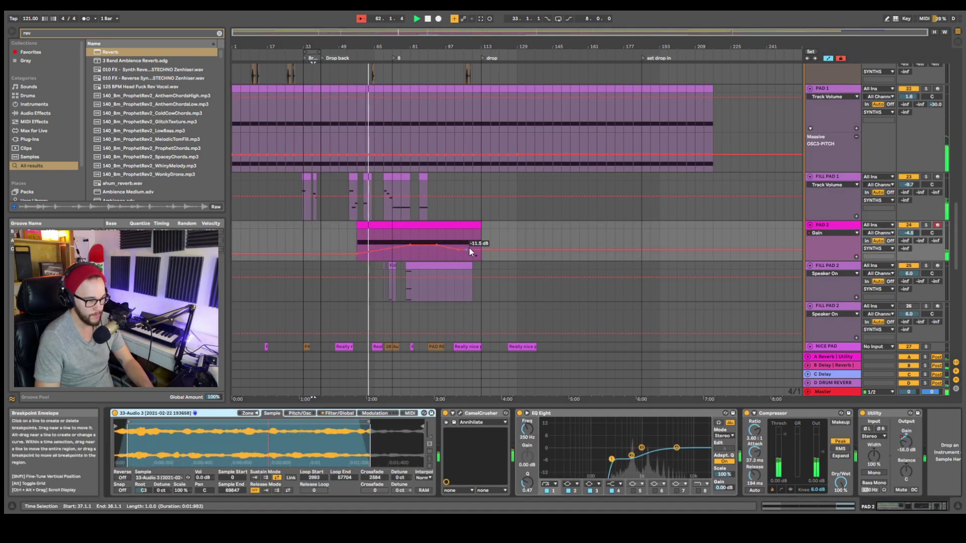
key(a)
Step: Review the atmosphere and FX tracks, show automation to inspect the WHITE NOISE Gain rise around bar 73, and hide the lanes
scroll(349, 257, down, 5)
scroll(350, 261, down, 8)
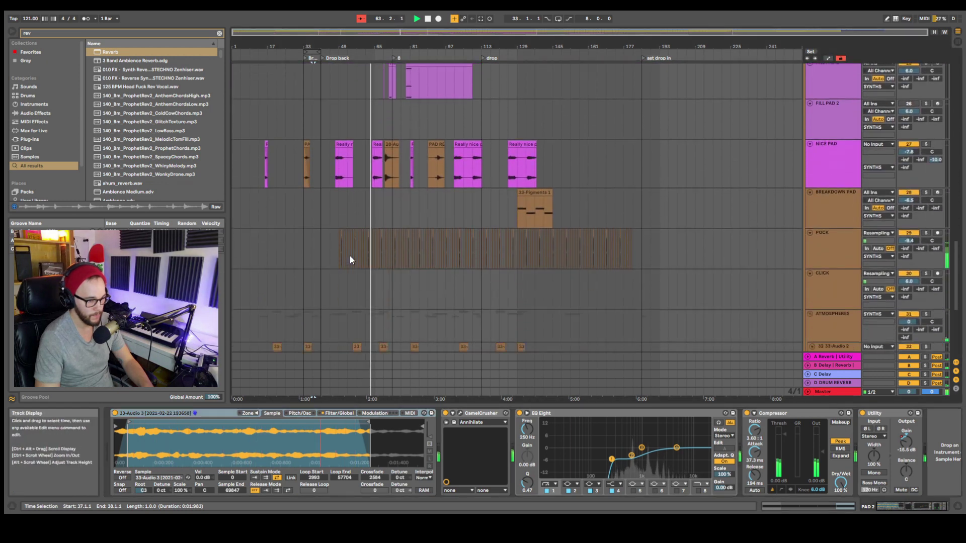
scroll(356, 261, down, 5)
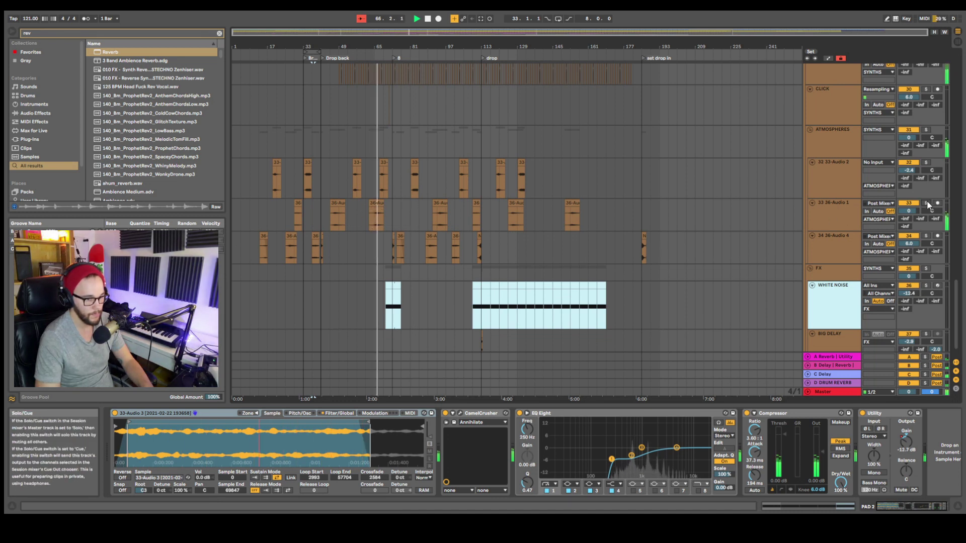
scroll(375, 244, down, 1)
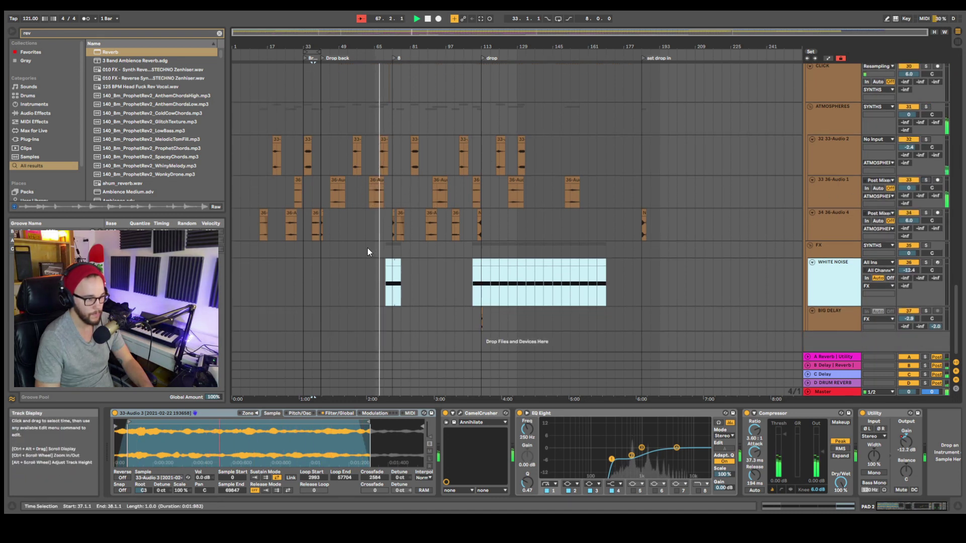
key(a)
click(393, 298)
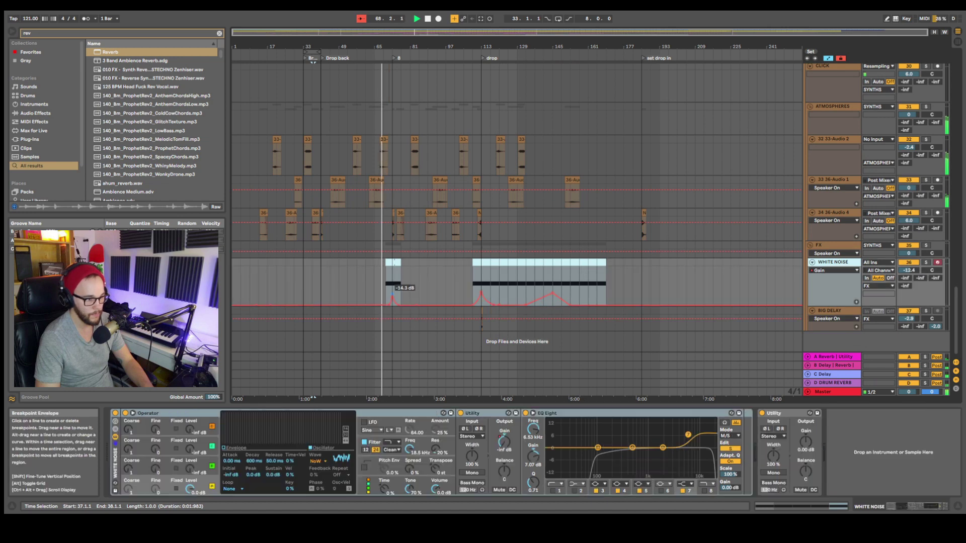
scroll(388, 303, up, 5)
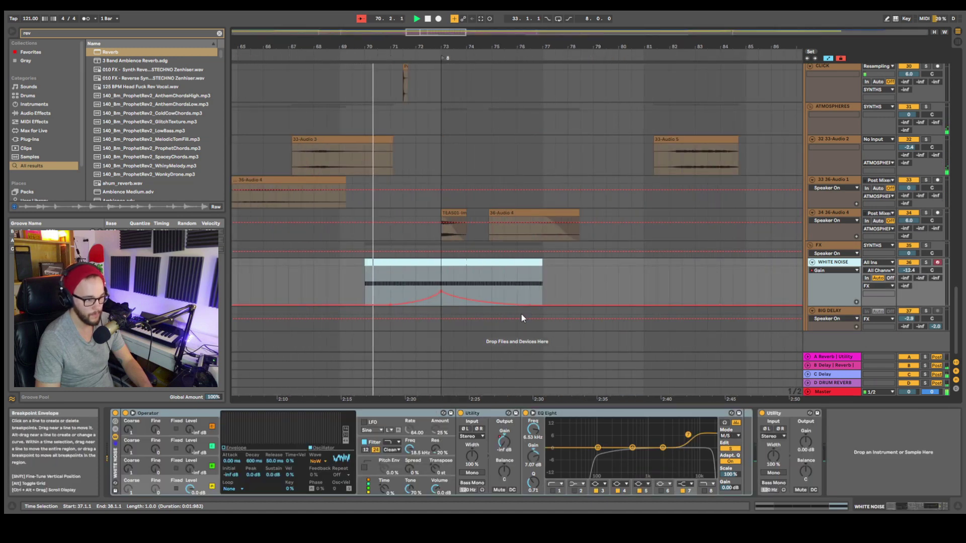
scroll(521, 317, down, 3)
key(a)
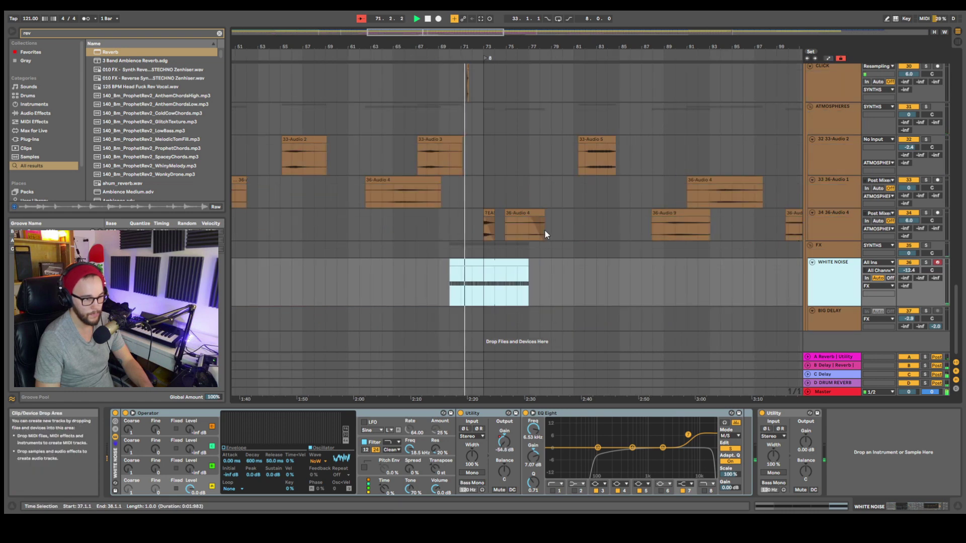
scroll(476, 214, up, 3)
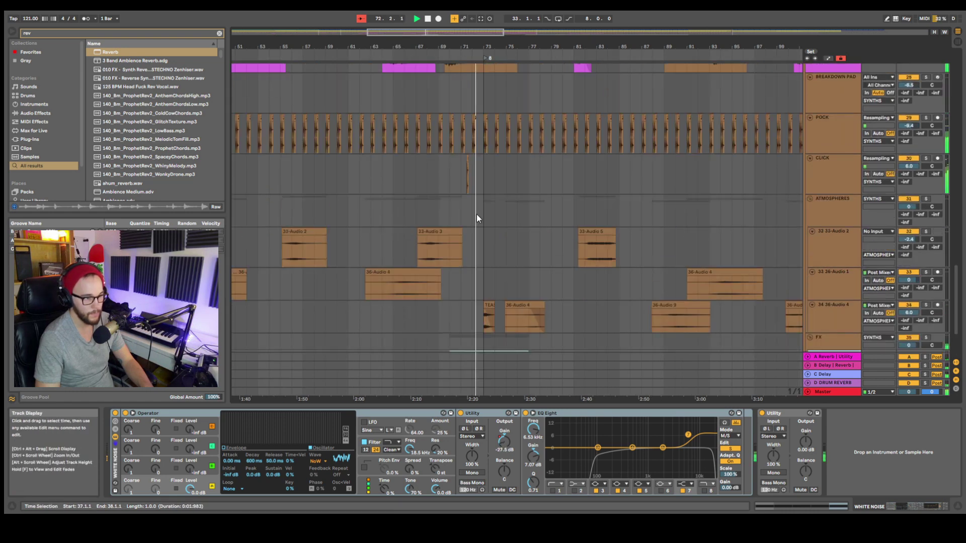
Step: Find the LEAD ACCENT track and solo it briefly during playback, then unsolo it
scroll(476, 214, up, 1)
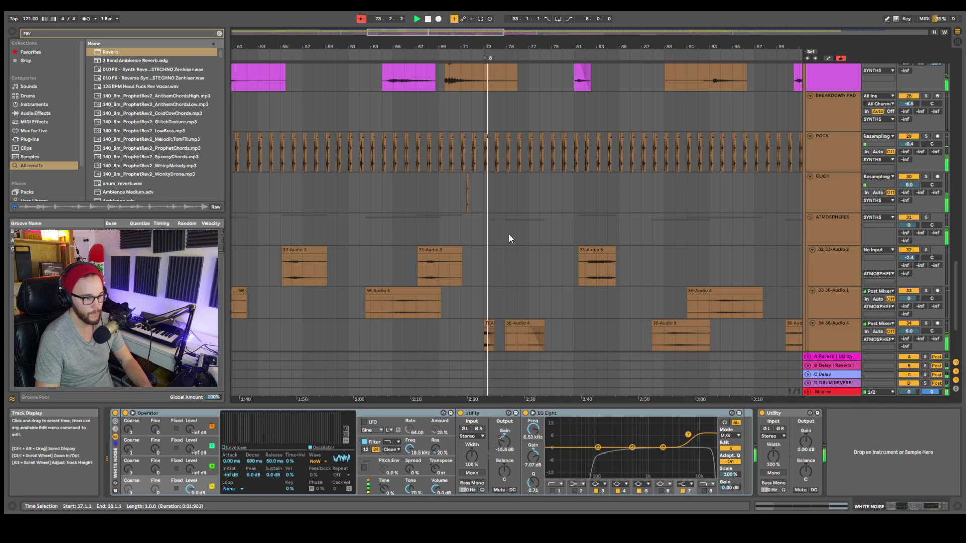
scroll(508, 234, down, 3)
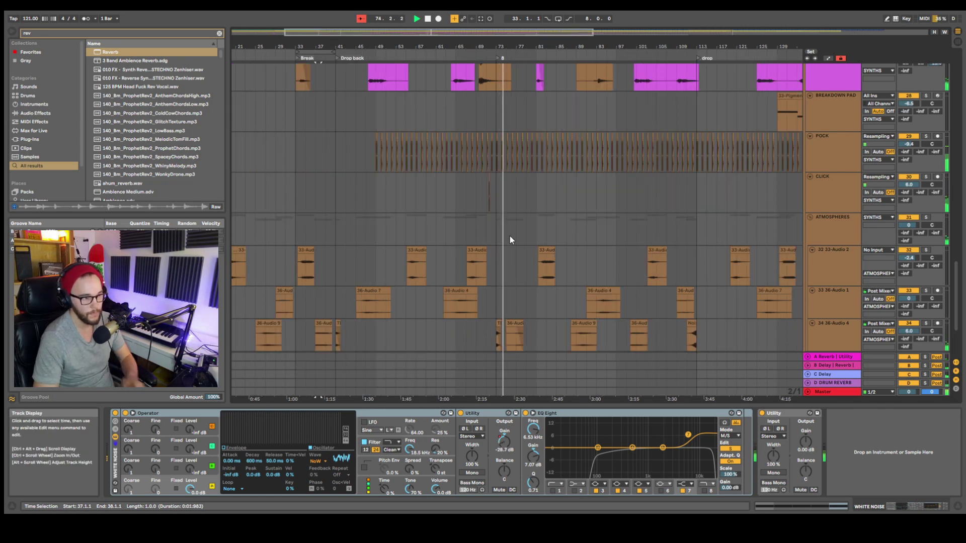
scroll(509, 237, up, 15)
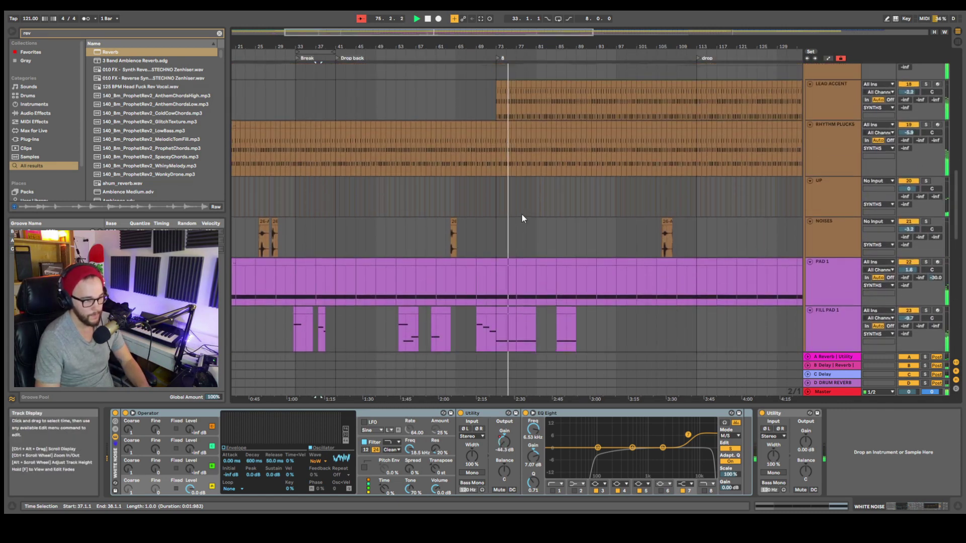
scroll(521, 214, up, 5)
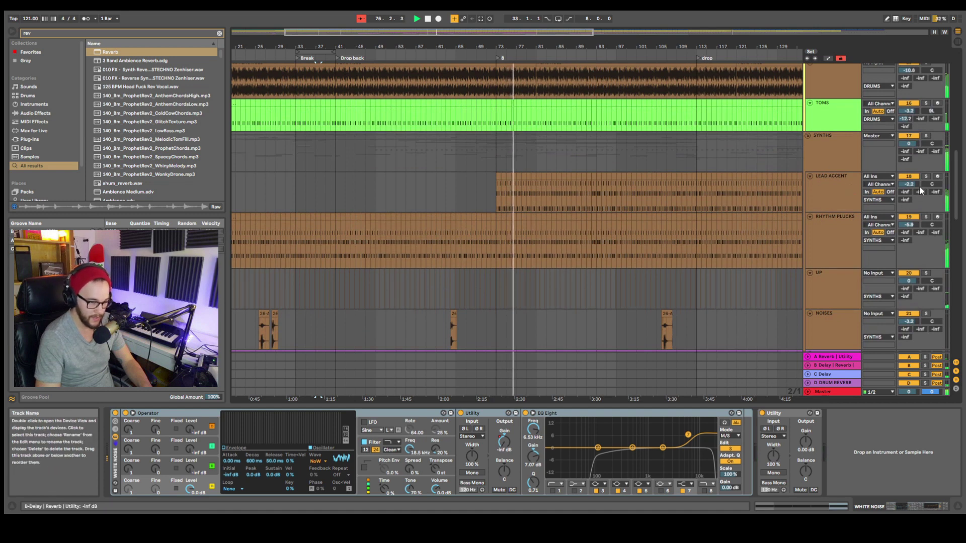
click(925, 177)
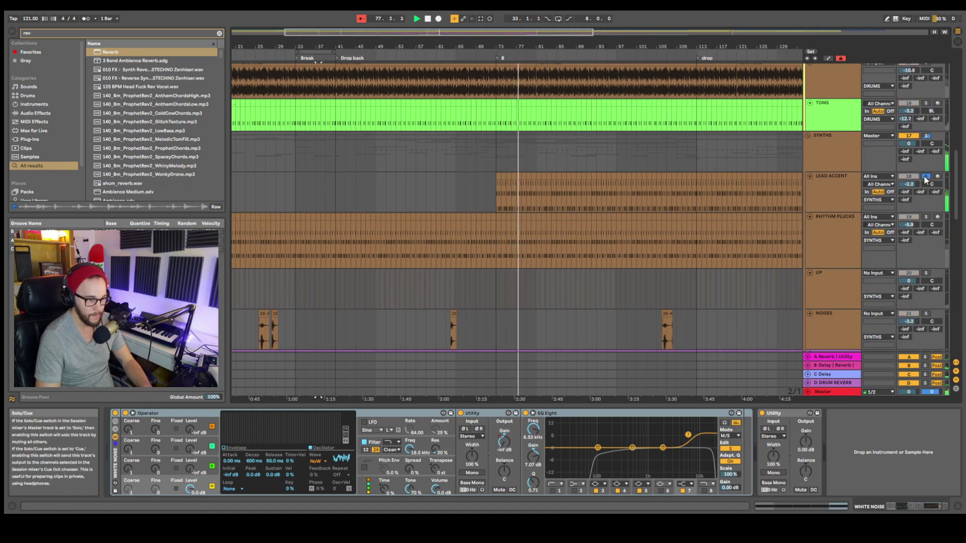
click(925, 177)
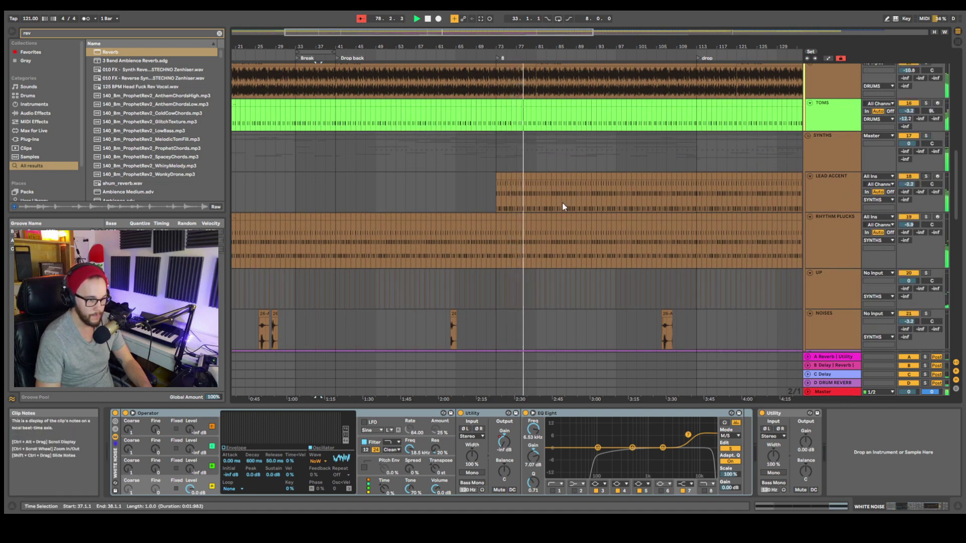
Step: Show the automation lanes, examine LEAD ACCENT's F1 Cutoff envelope across the arrangement, and hide the lanes
scroll(553, 206, down, 3)
scroll(544, 210, up, 2)
key(a)
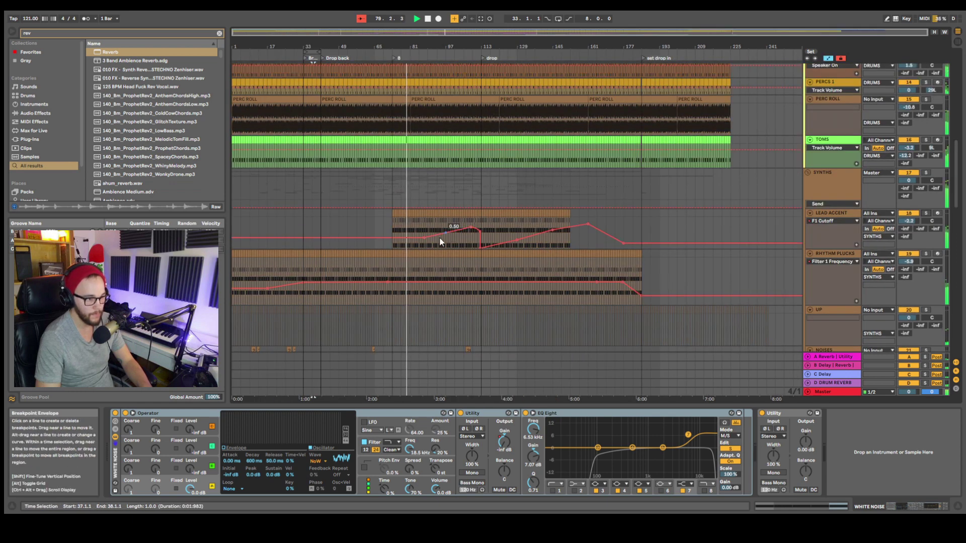
key(a)
scroll(402, 230, up, 2)
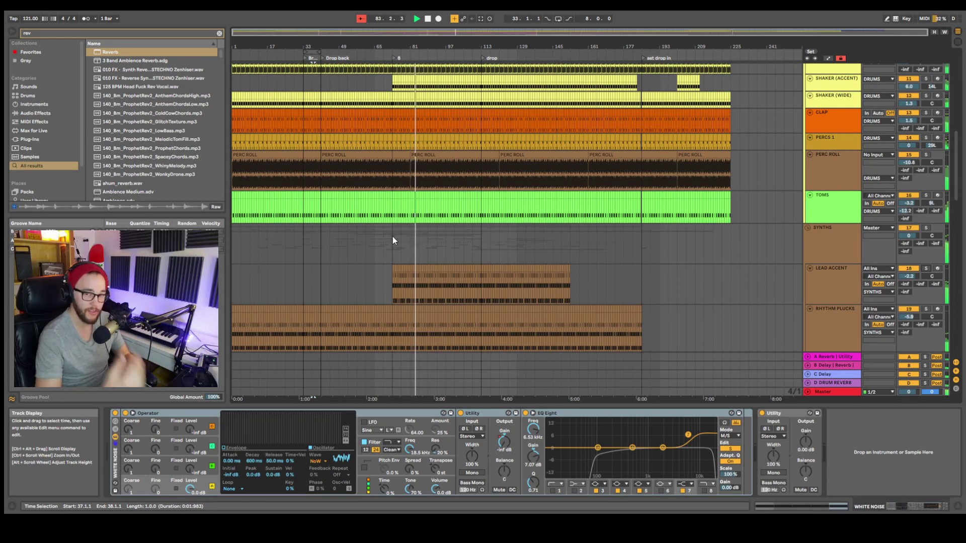
Step: Place the insert marker at bar 73, where the SHAKER (ACCENT) clip starts, and audition that track
scroll(426, 227, up, 5)
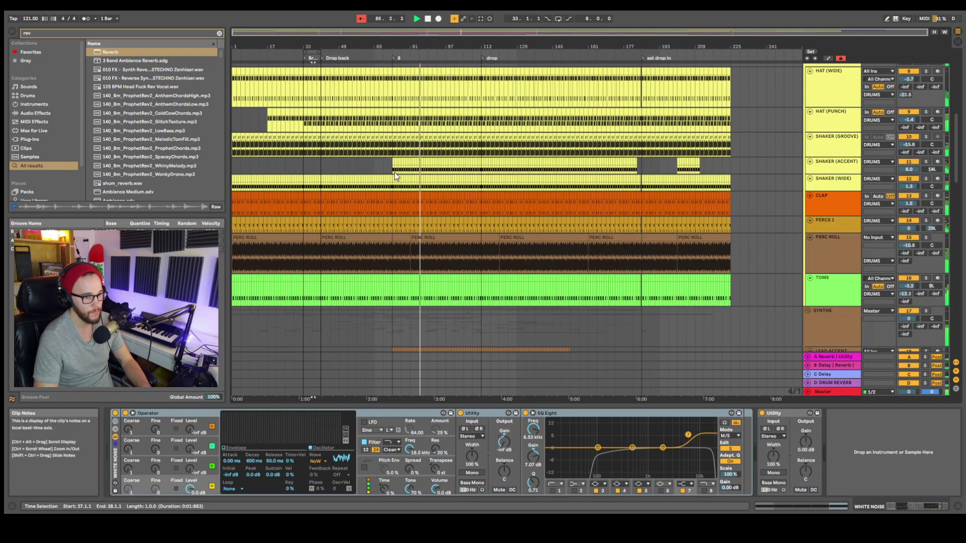
scroll(394, 172, up, 1)
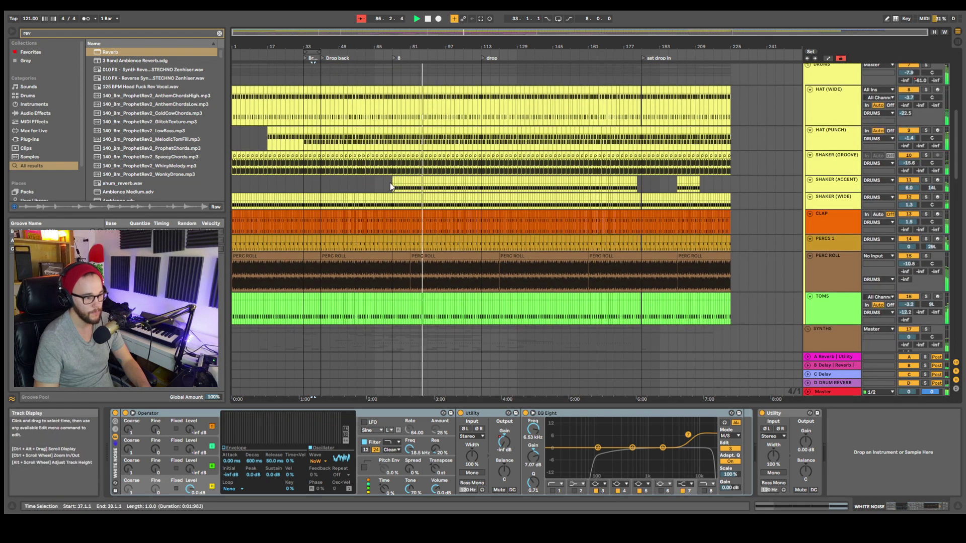
click(390, 182)
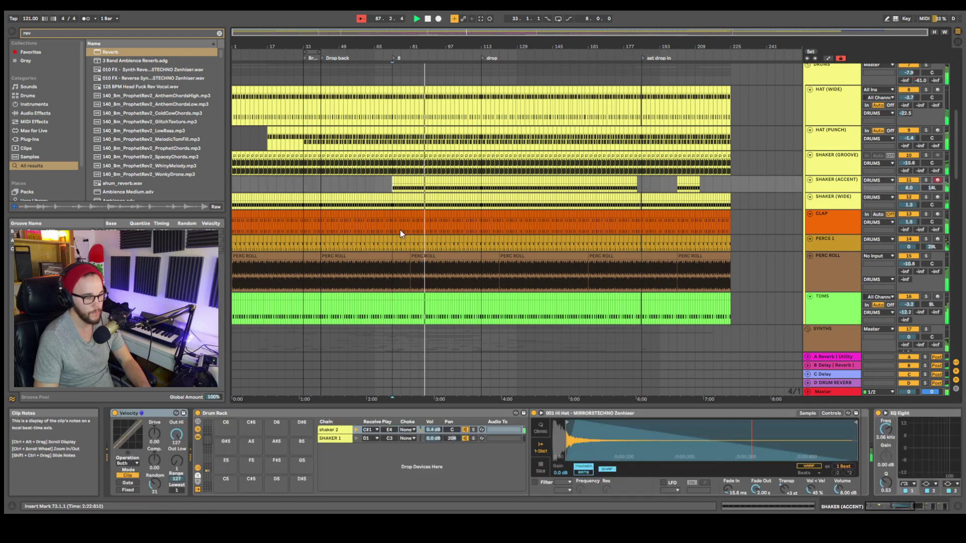
click(926, 180)
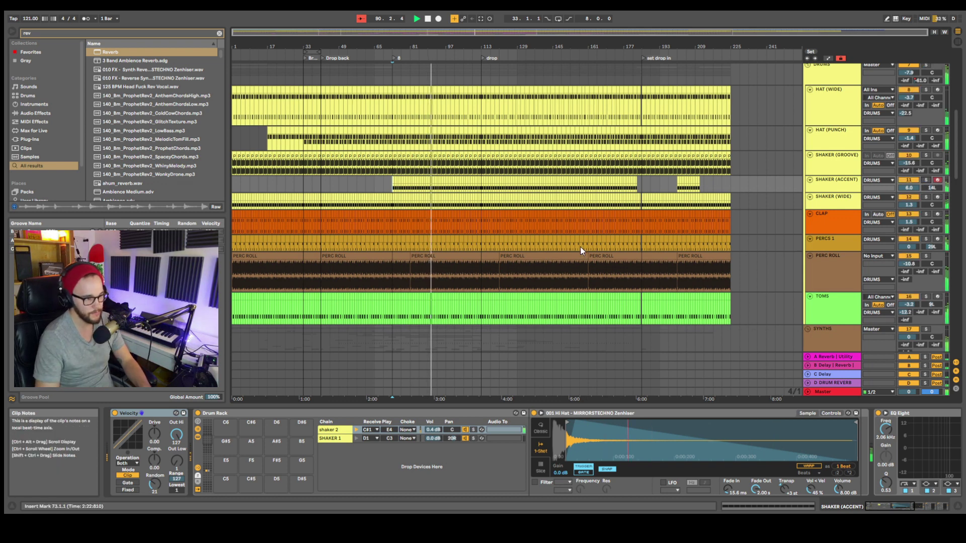
Step: Review the clips from the kick and bass tracks down through the drums, pads, atmospheres and WHITE NOISE
scroll(384, 226, up, 2)
scroll(385, 222, up, 10)
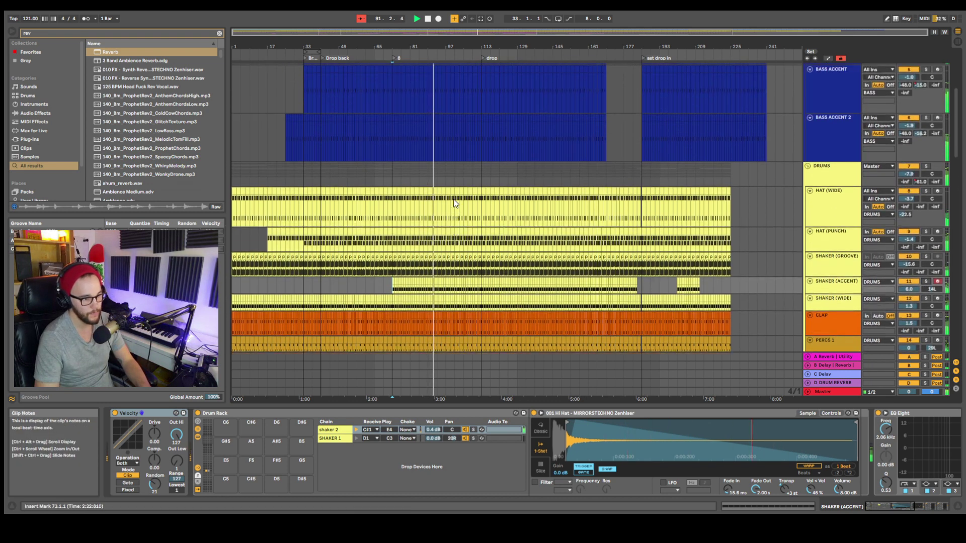
scroll(453, 200, up, 10)
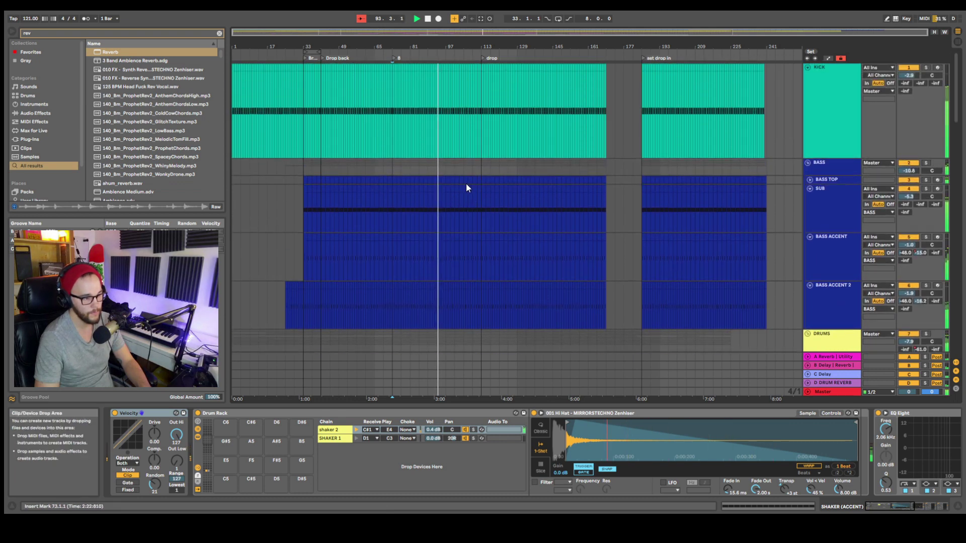
scroll(461, 183, down, 20)
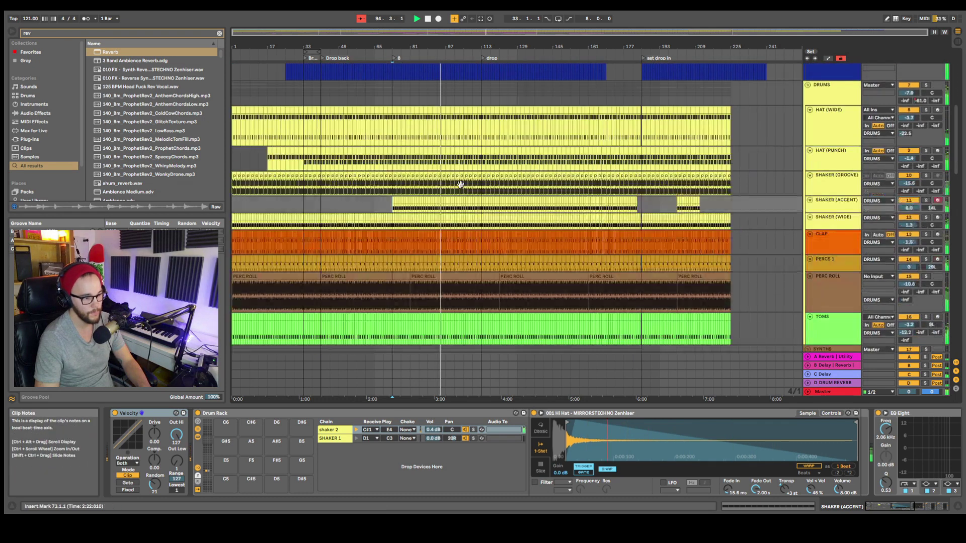
scroll(460, 190, down, 15)
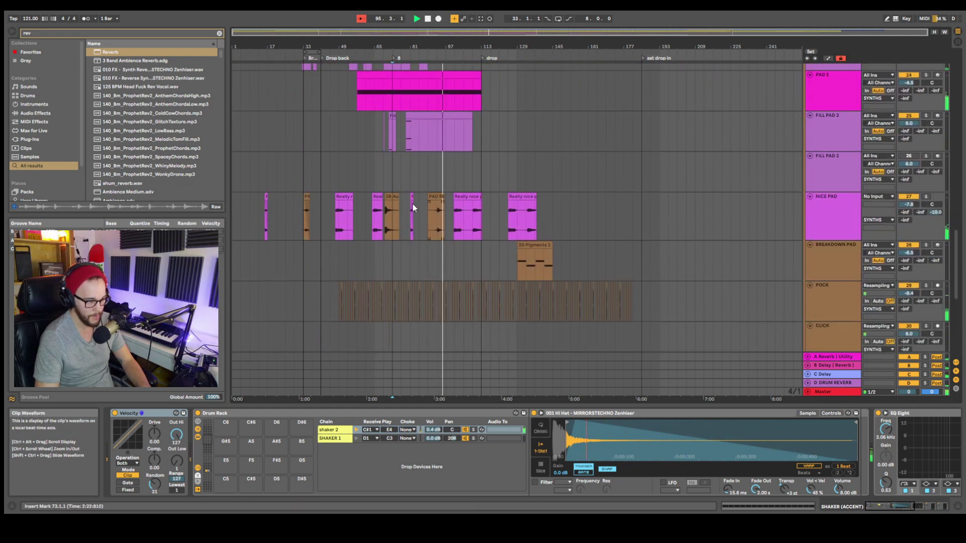
scroll(426, 271, down, 10)
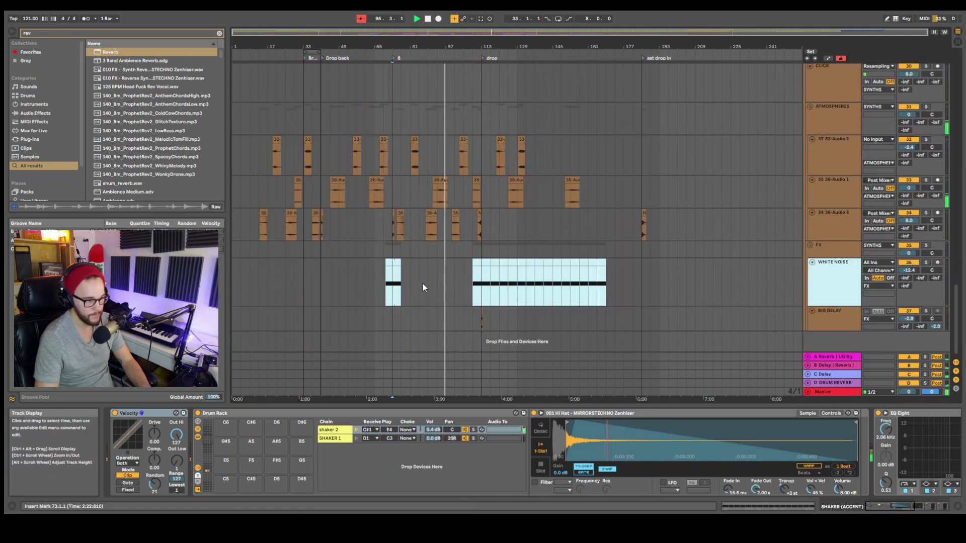
Step: Show the pad and synth automation, solo LEAD ACCENT briefly to hear its cutoff rise, and hide the lanes
scroll(429, 272, up, 10)
key(a)
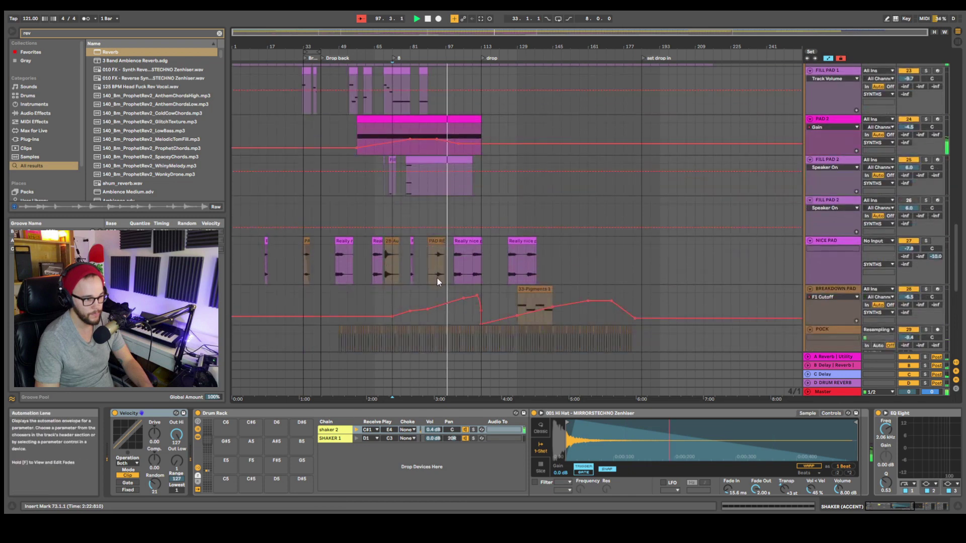
scroll(447, 286, down, 3)
scroll(451, 285, up, 5)
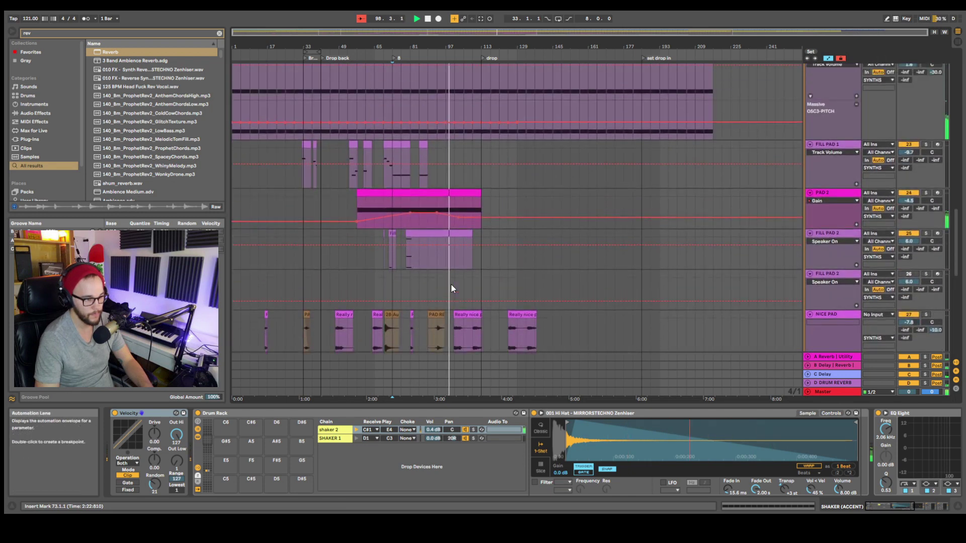
scroll(450, 267, up, 10)
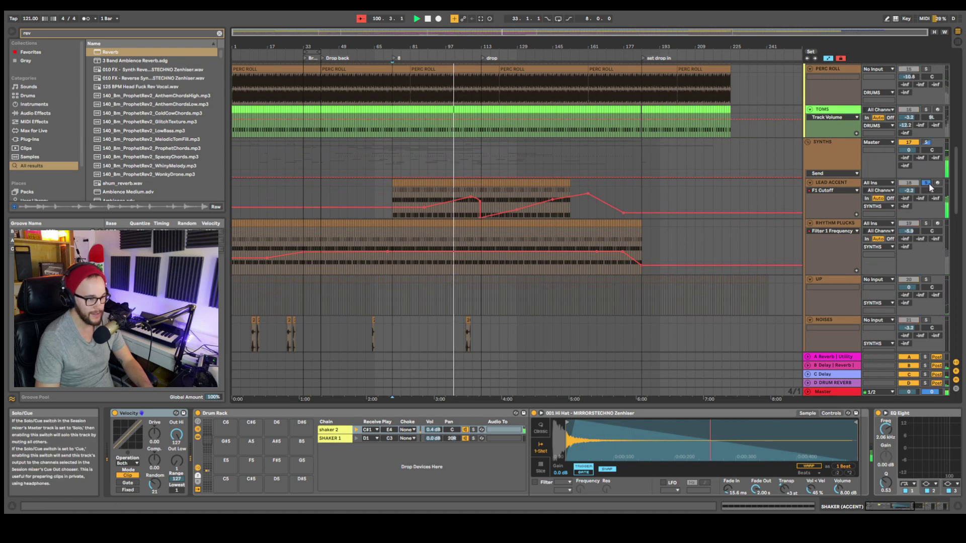
click(927, 183)
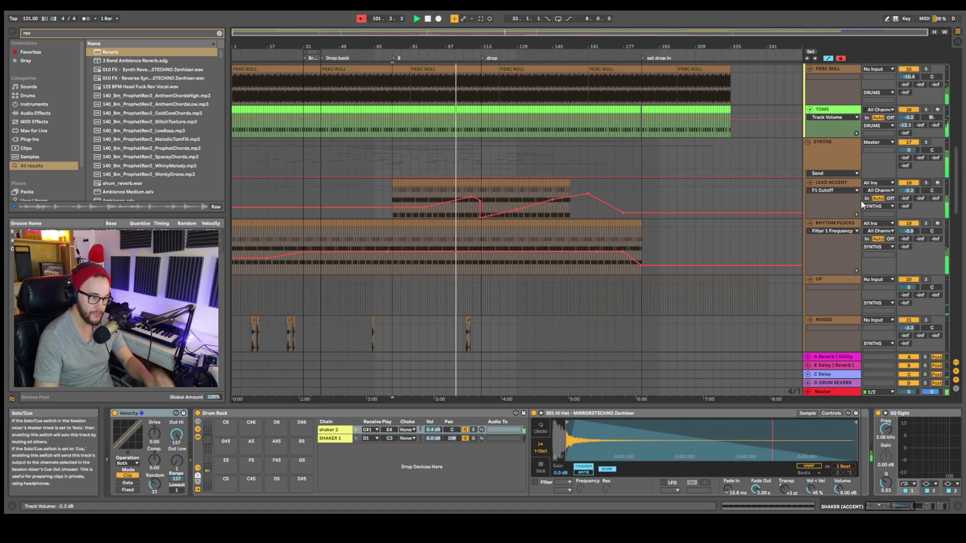
key(a)
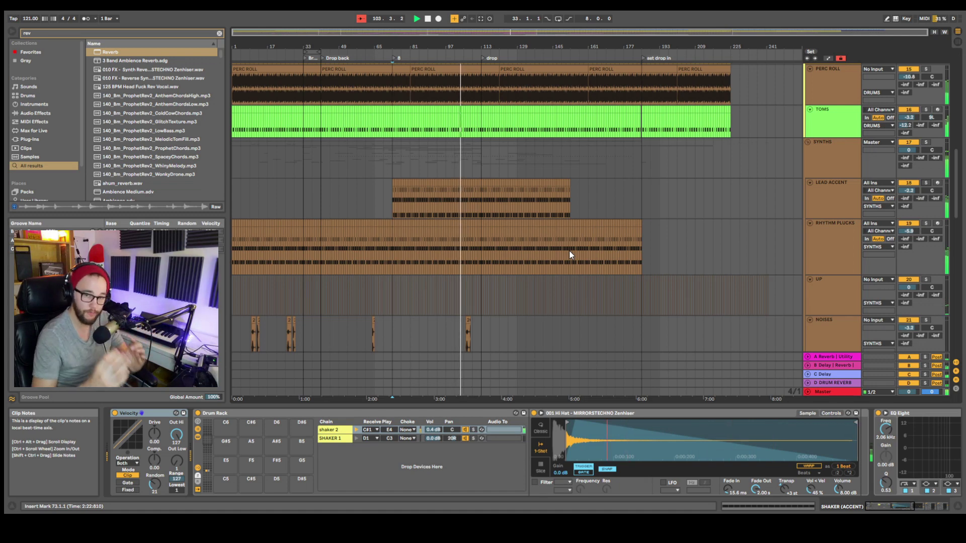
Step: Show the automation lanes and review the drum, bass and kick filter envelopes leading up to bar 113
key(a)
scroll(542, 210, up, 5)
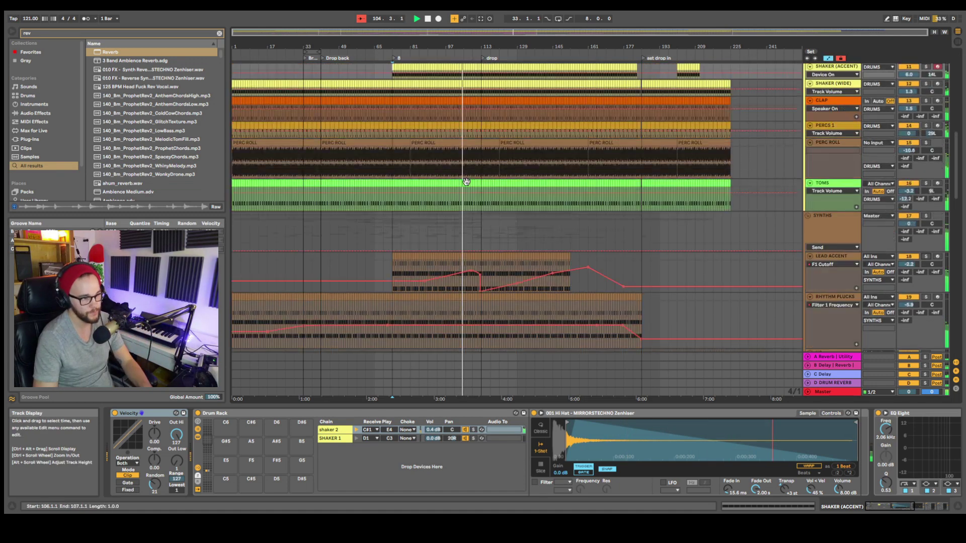
scroll(471, 174, up, 10)
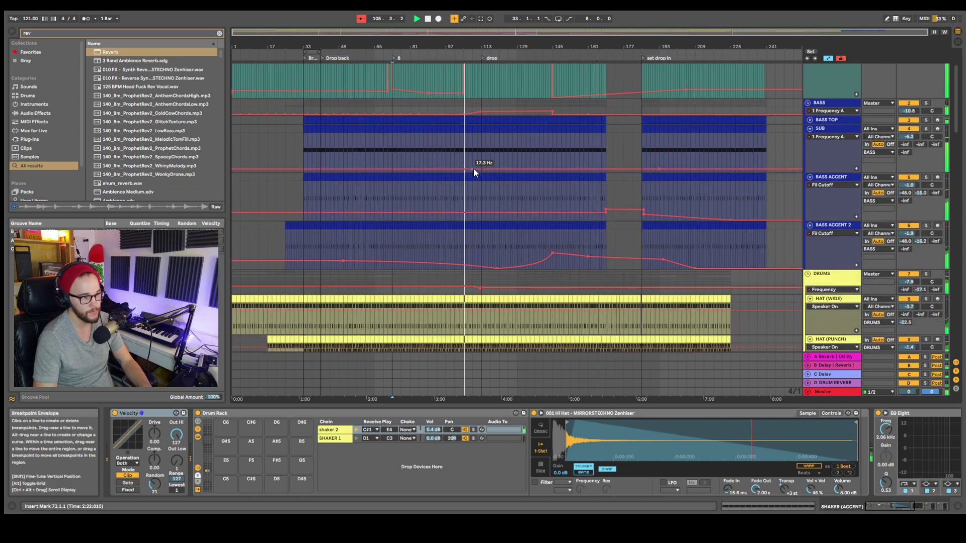
Step: Move the "drop" locator to bar 145, look over the kick's frequency envelope, and hide the automation lanes
right_click(482, 58)
key(Escape)
drag(484, 56, 555, 61)
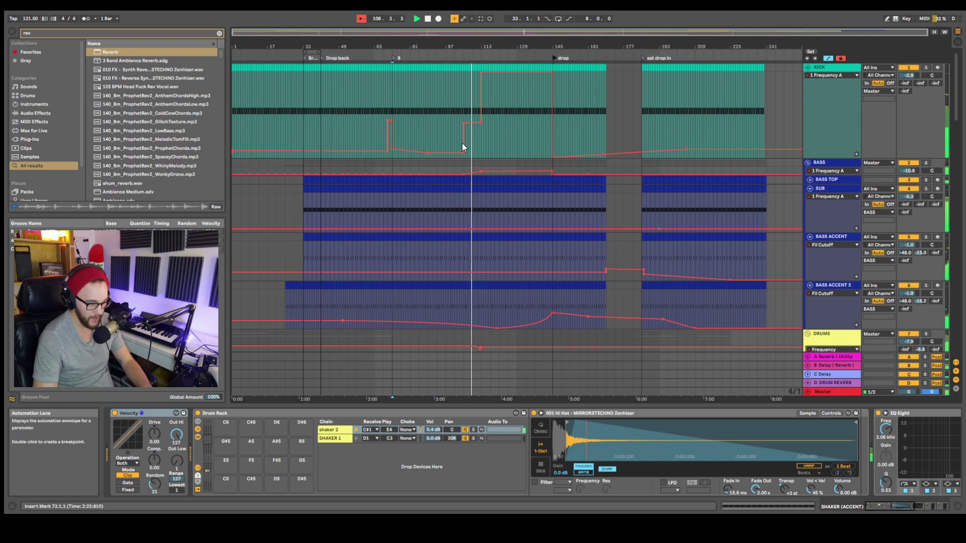
key(a)
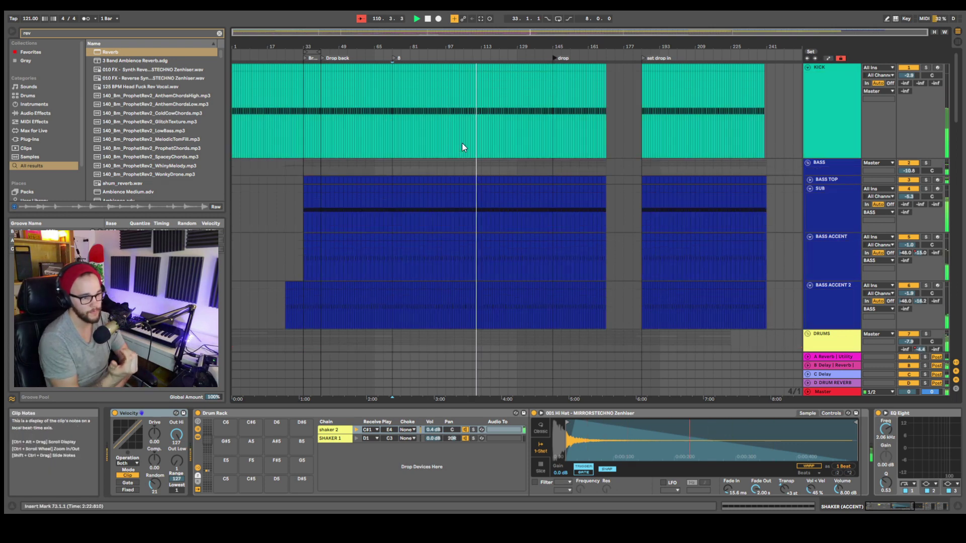
Step: Show the automation lanes and display the Mixer B-Delay send envelope on the DRUMS group
key(a)
scroll(503, 201, down, 5)
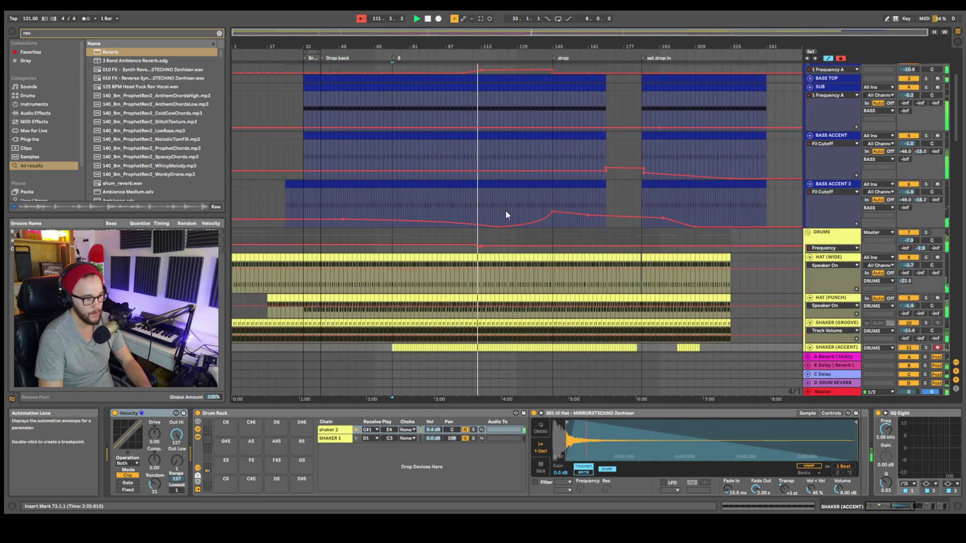
click(825, 248)
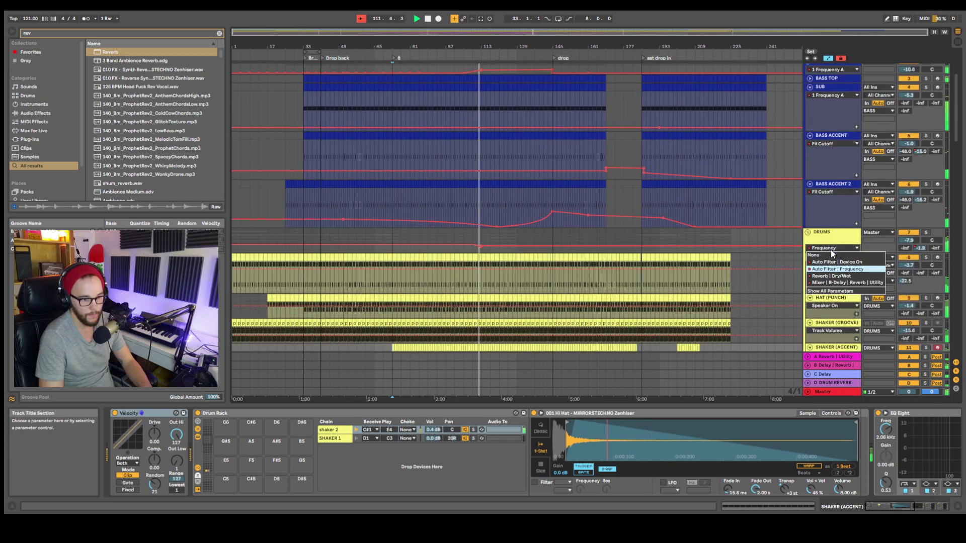
click(836, 283)
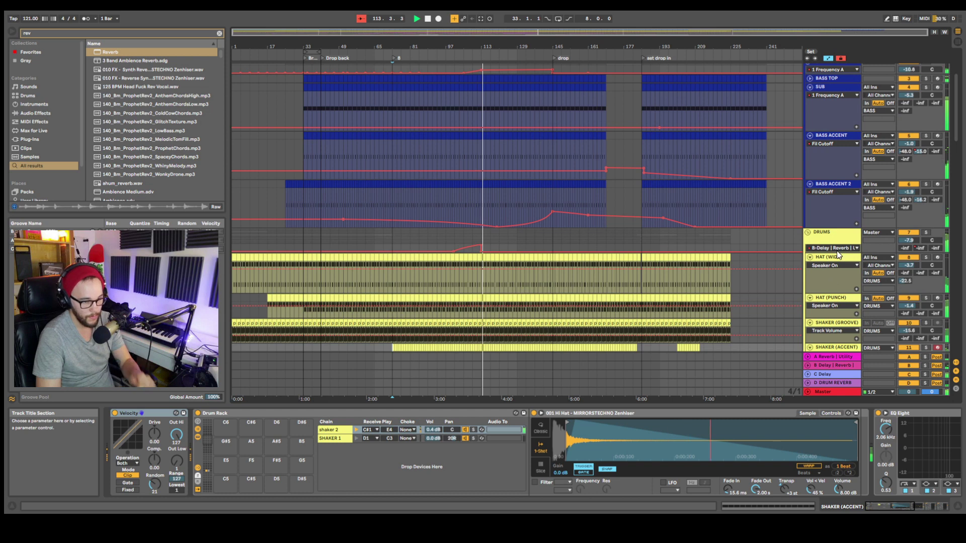
Step: Solo the DRUMS group, replay it from bar 109 to hear the B-Delay send rise, and unsolo it
click(926, 233)
click(471, 234)
scroll(485, 243, up, 3)
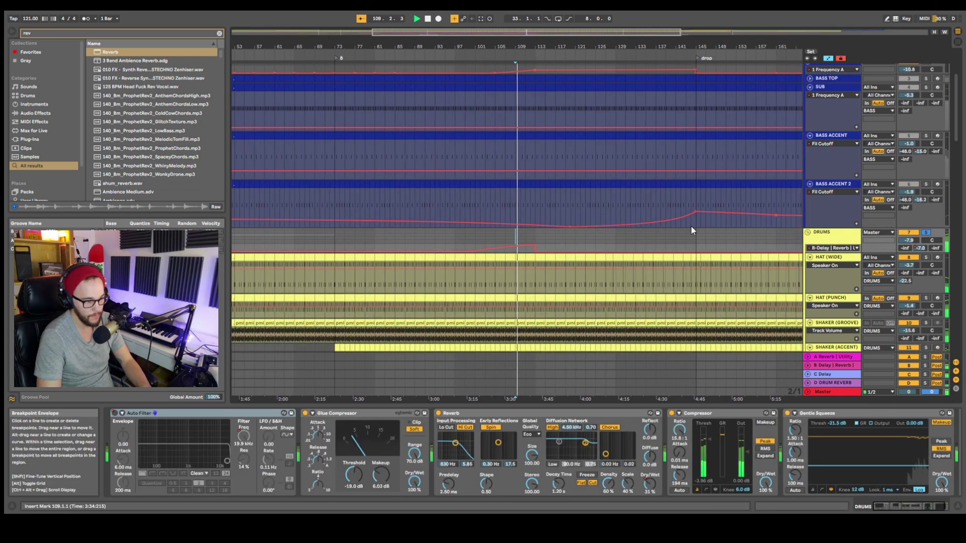
drag(920, 248, 918, 251)
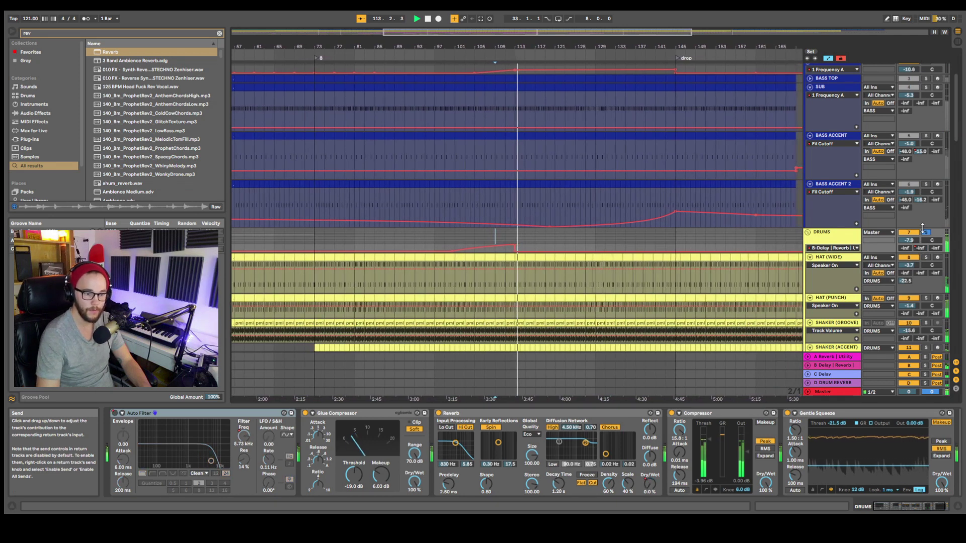
click(926, 233)
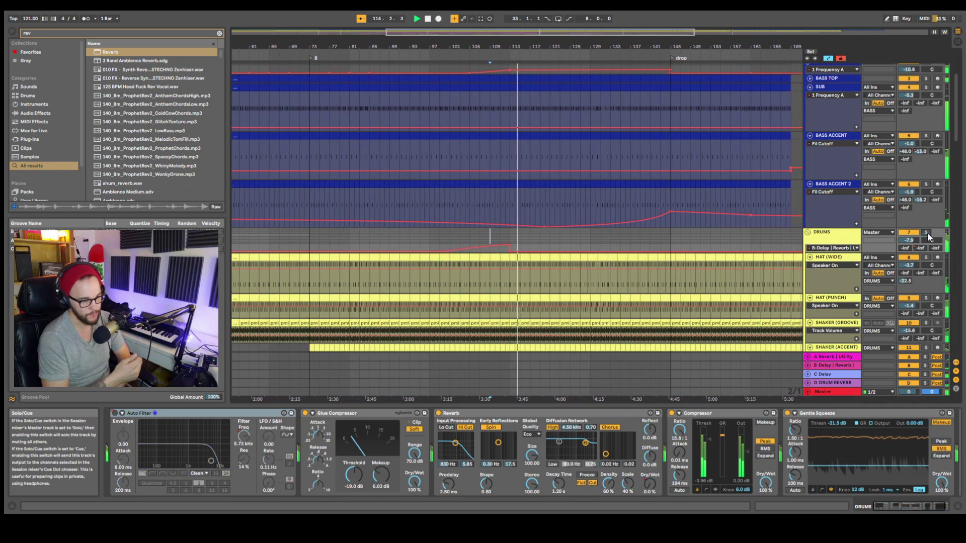
Step: Fit the whole arrangement in view with automation hidden and raise the RHYTHM PLUCKS track volume to -4.8 dB
key(w)
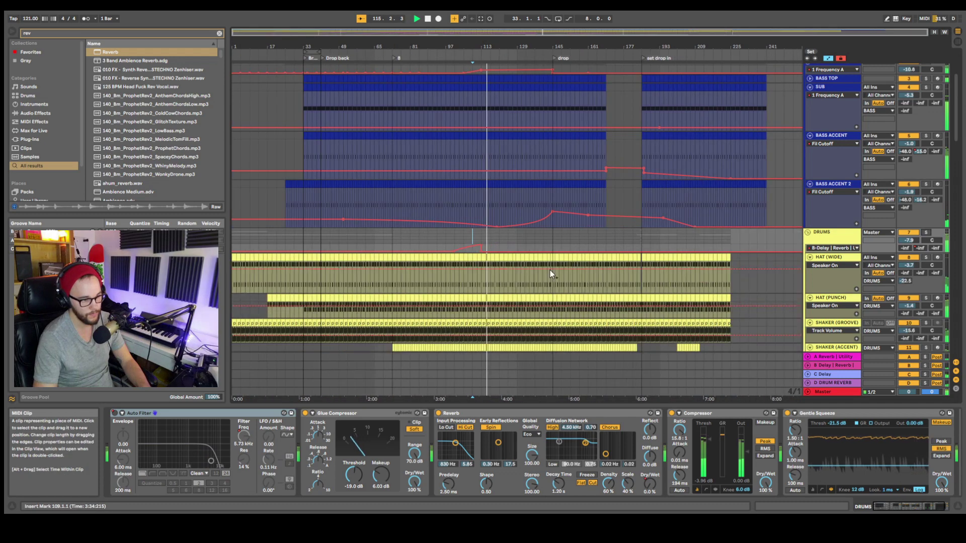
key(a)
scroll(528, 270, down, 15)
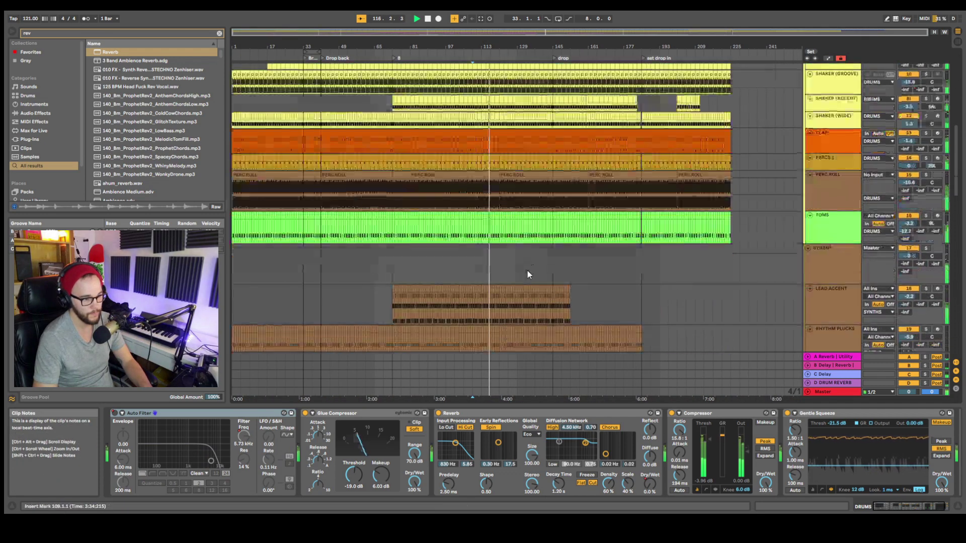
scroll(854, 222, down, 3)
drag(909, 199, 909, 196)
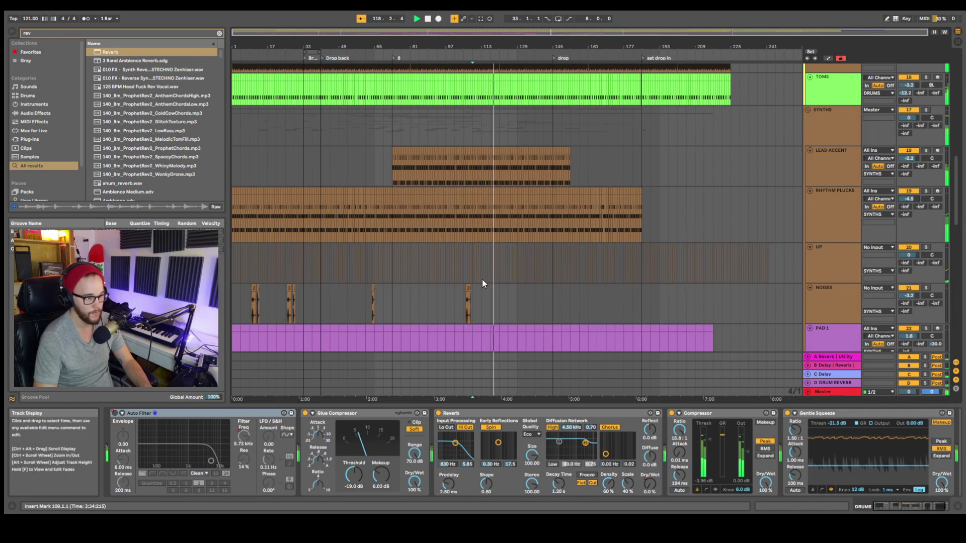
Step: Add a LEAD ACCENT track volume breakpoint at the drop, bar 145, and raise it into a peak while auditioning the section
scroll(479, 277, down, 12)
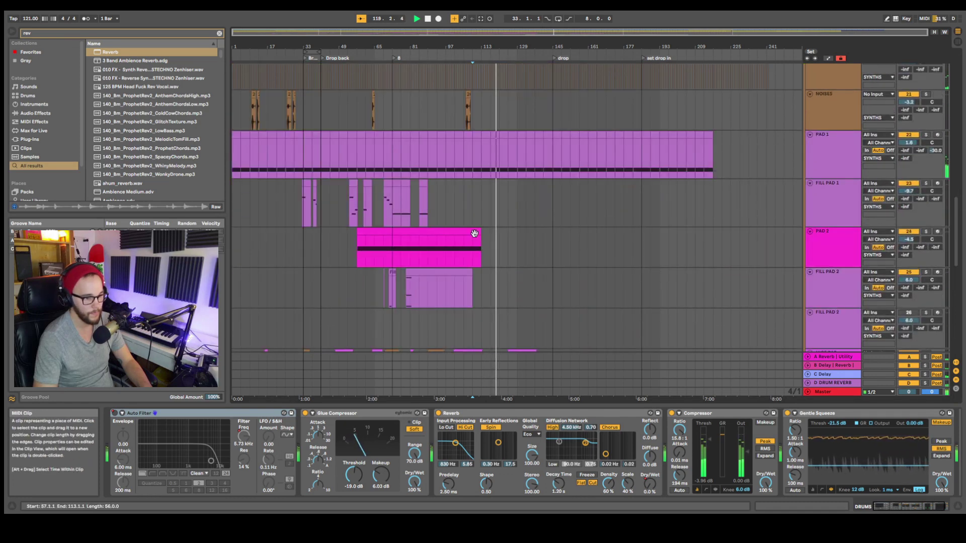
drag(957, 241, 947, 296)
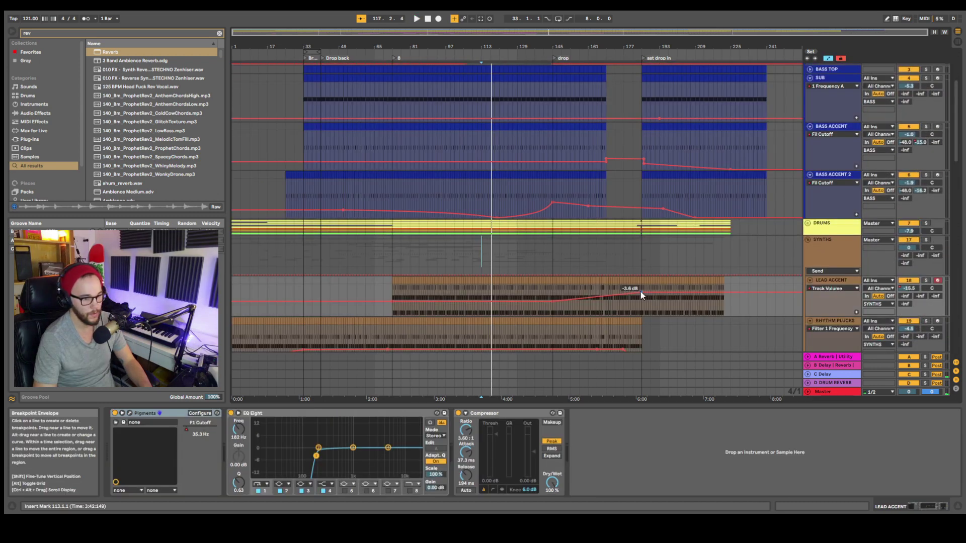
click(550, 295)
key(a)
click(554, 288)
click(508, 289)
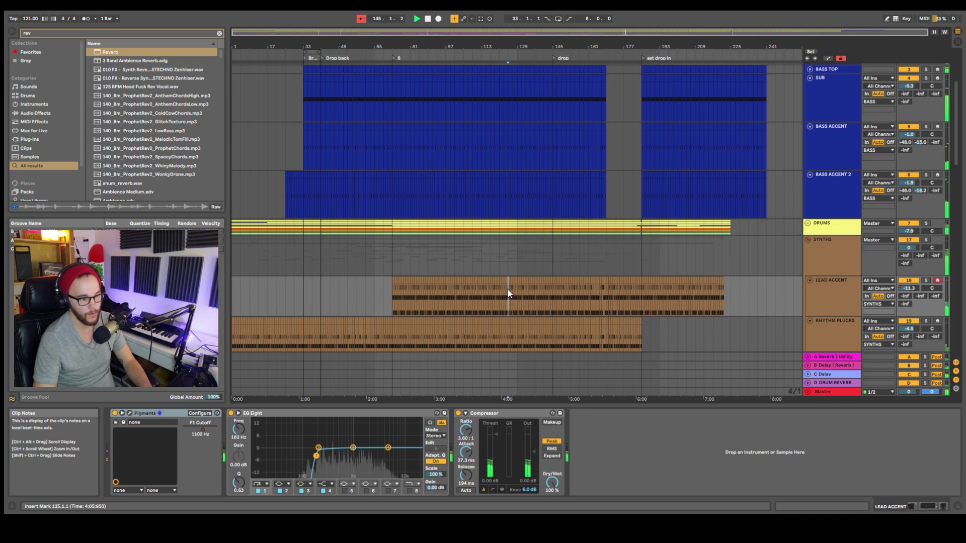
key(a)
drag(552, 297, 553, 291)
Step: Replay from bar 121 and pull the LEAD ACCENT volume breakpoint after the drop down to -inf dB
click(500, 288)
key(space)
drag(642, 293, 641, 315)
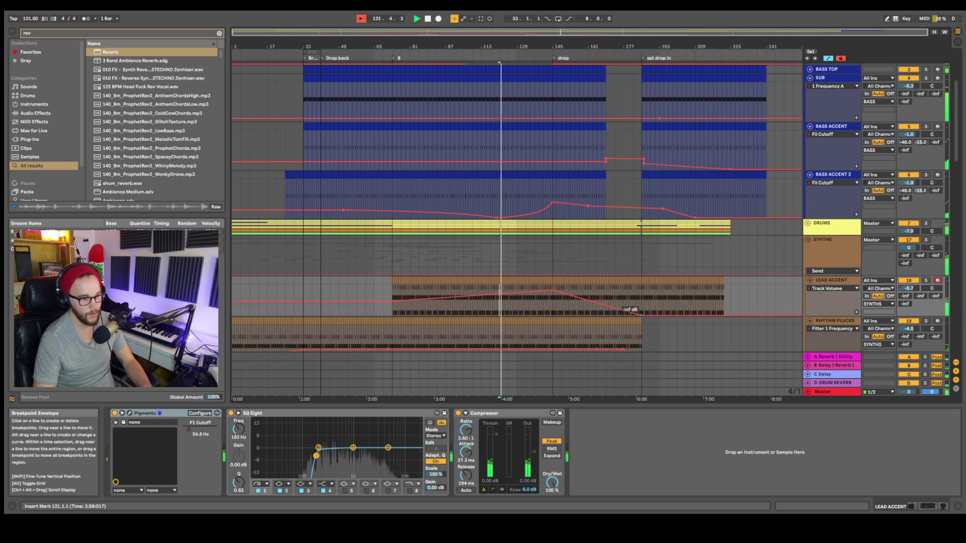
Step: Hide the automation lanes and delete the LEAD ACCENT clips from bar 185 onward
key(a)
drag(649, 281, 722, 282)
scroll(553, 279, right, 2)
key(Delete)
click(521, 267)
click(496, 267)
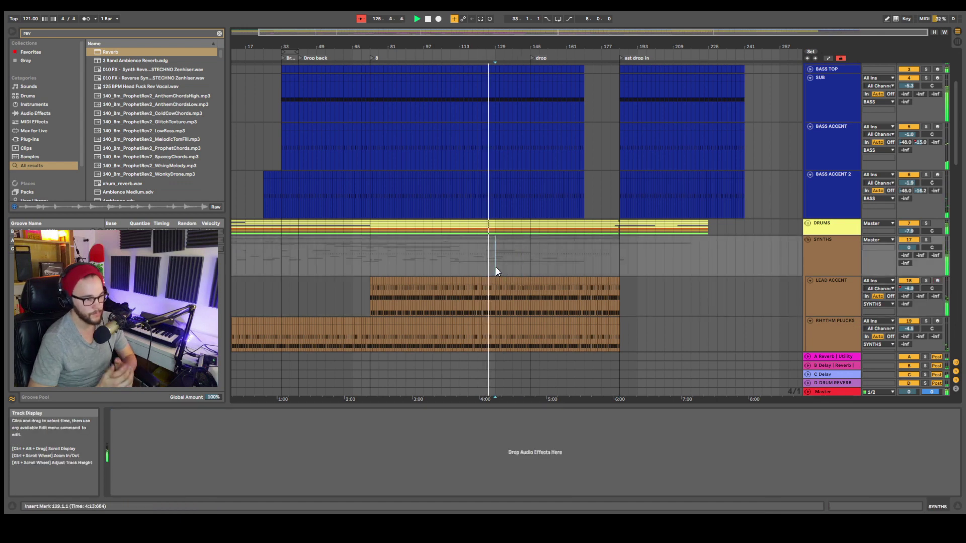
Step: Show the automation lanes, review the LEAD ACCENT fade, and lower the BASS ACCENT 2 filter cutoff envelope slightly around the drop
key(a)
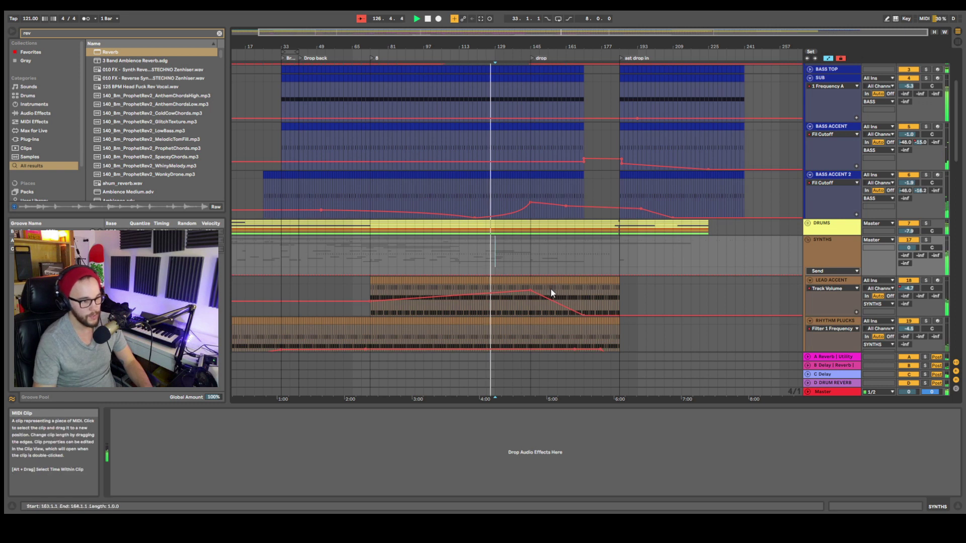
mouse_move(584, 316)
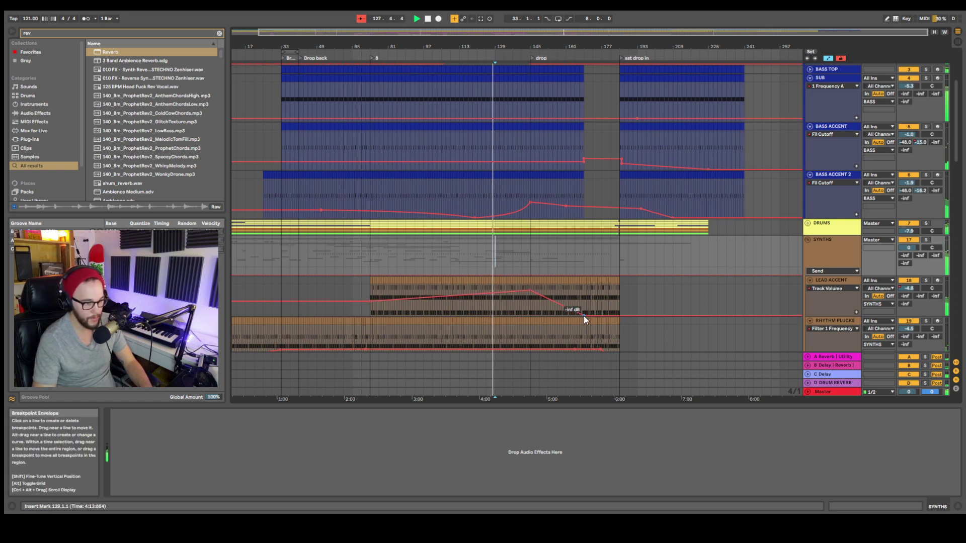
mouse_move(534, 207)
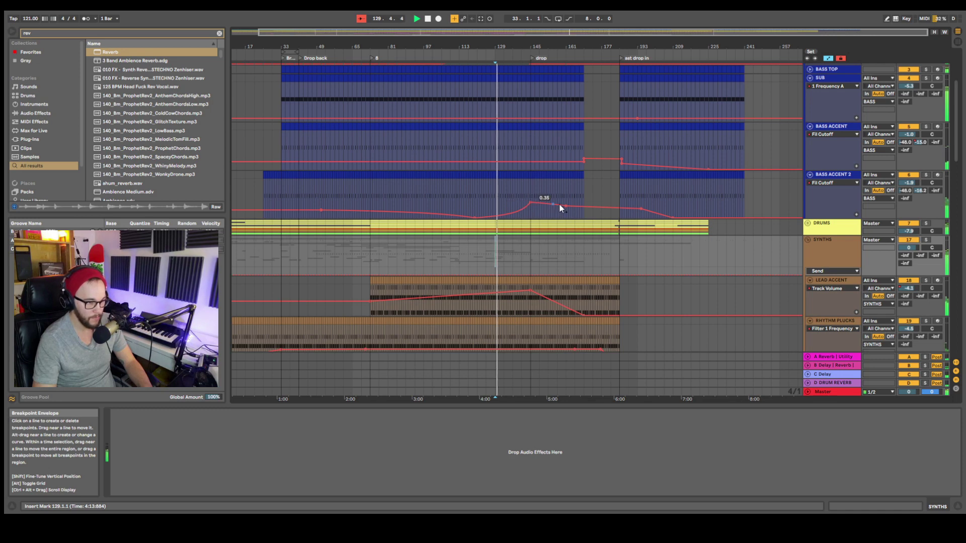
click(532, 201)
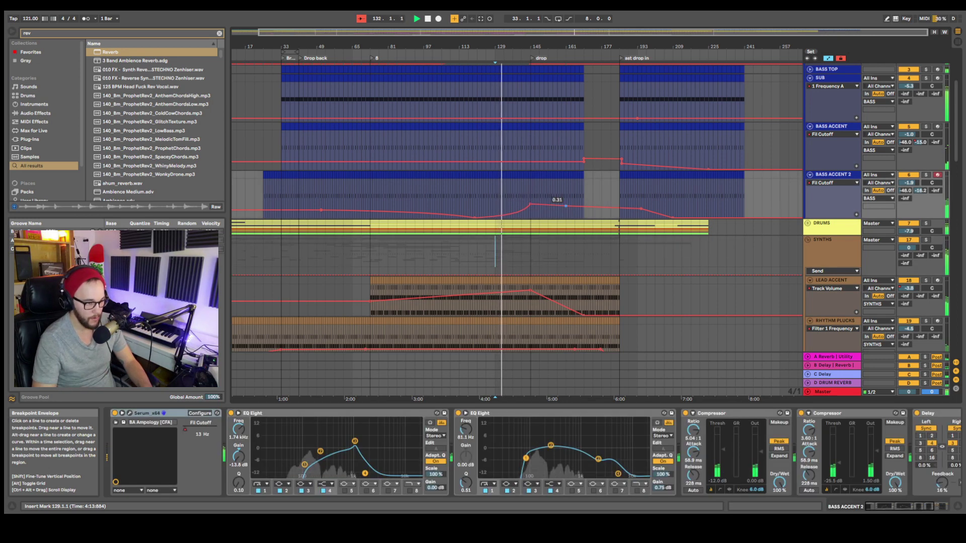
Step: Raise the LEAD ACCENT track volume breakpoint at bar 145 to 6.0 dB
click(530, 293)
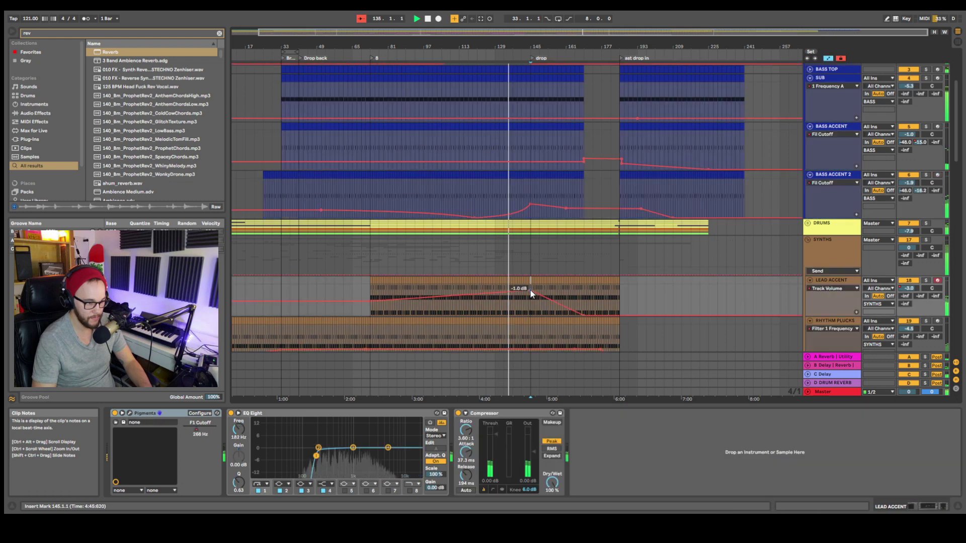
drag(530, 293, 530, 289)
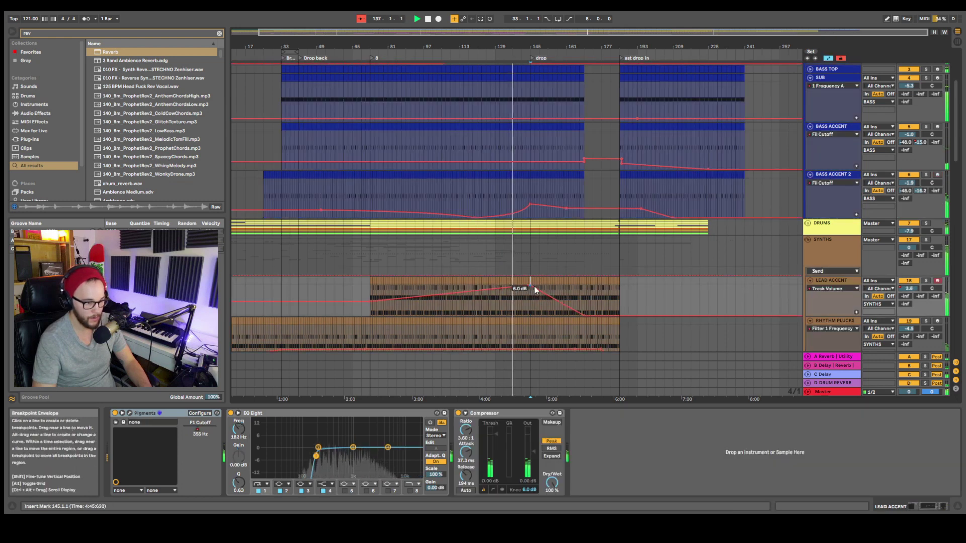
Step: Hide the automation lanes and set the output gain of LEAD ACCENT's Compressor to 3.00 dB
key(a)
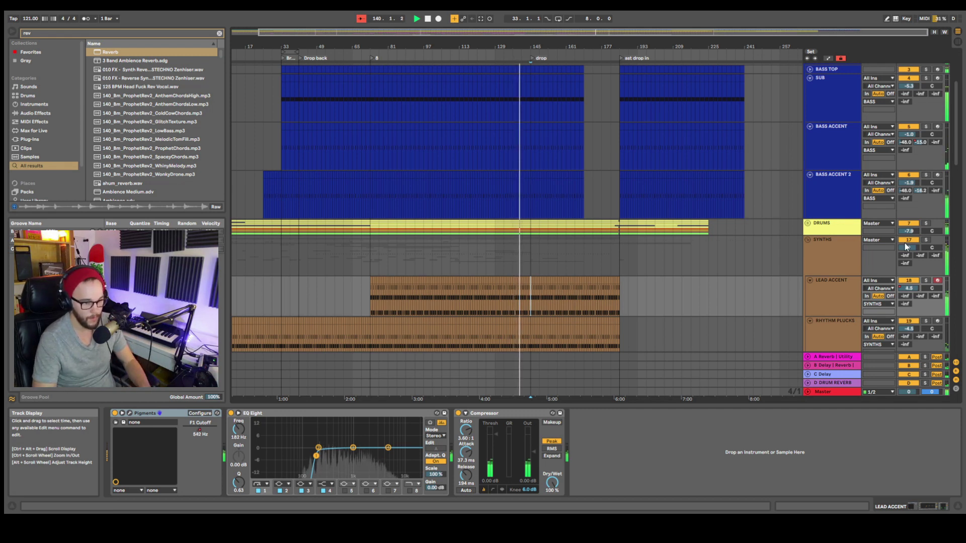
click(834, 303)
click(525, 488)
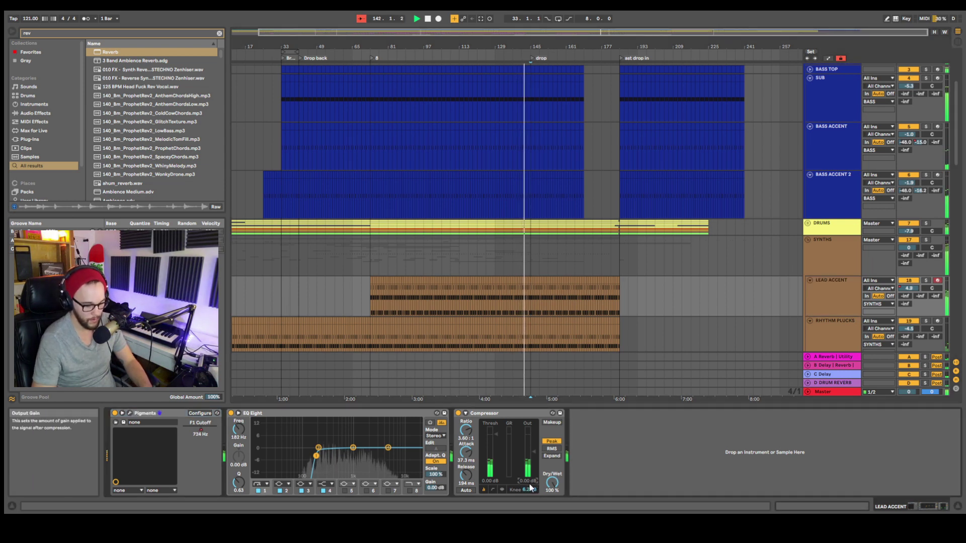
scroll(530, 483, up, 1)
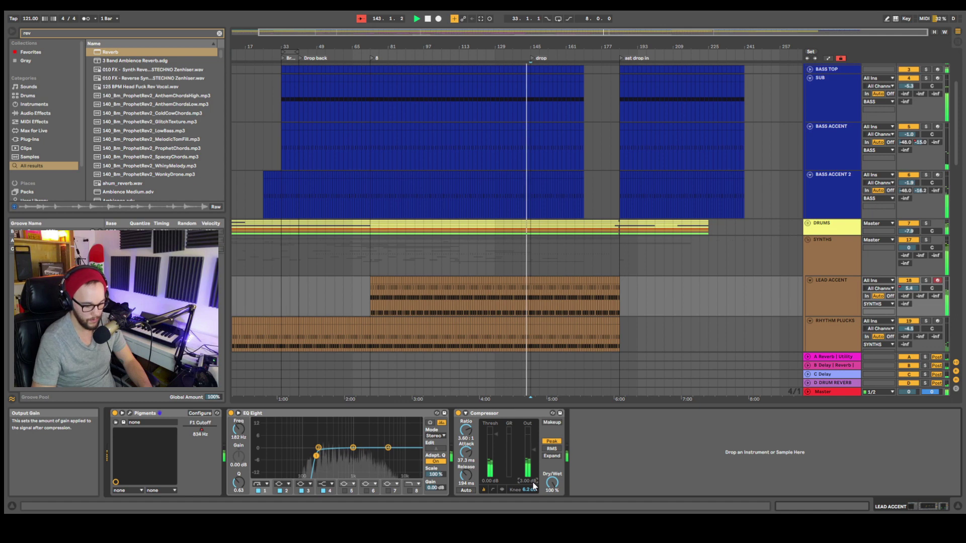
Step: Hold the LEAD ACCENT volume near its peak until about bar 161 and move the -inf dB breakpoint to bar 173
key(a)
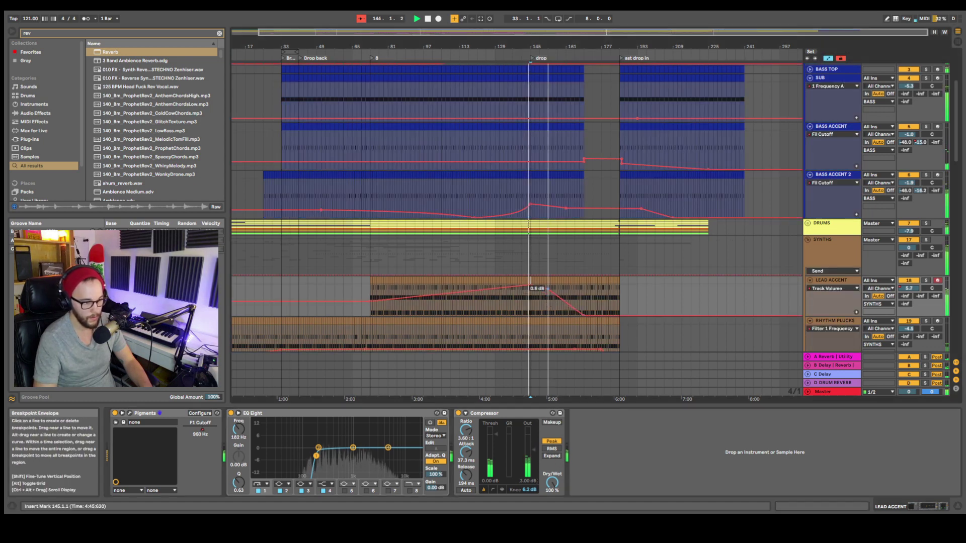
drag(584, 316, 594, 316)
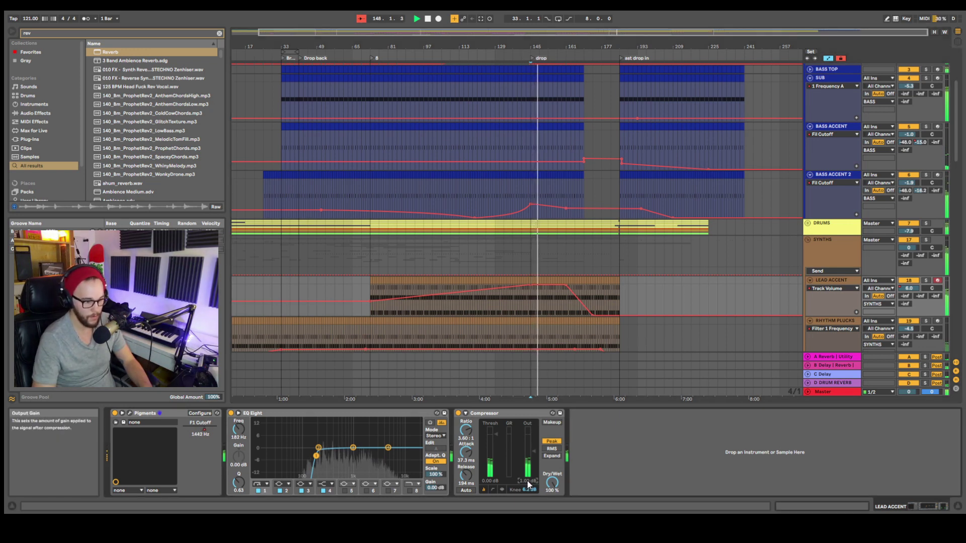
key(a)
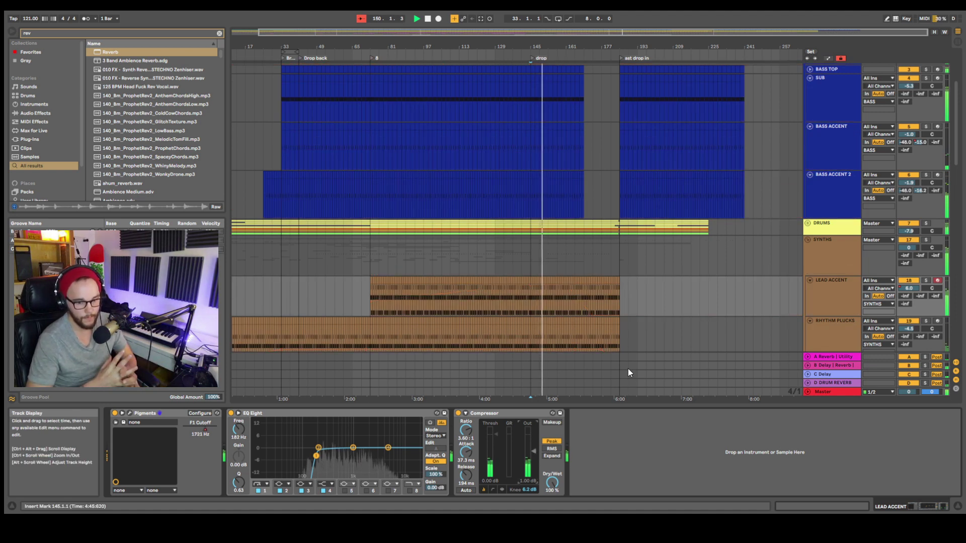
Step: Add a LEAD ACCENT volume breakpoint near bar 169 to round the fade, and move the -inf dB breakpoint to bar 177
key(a)
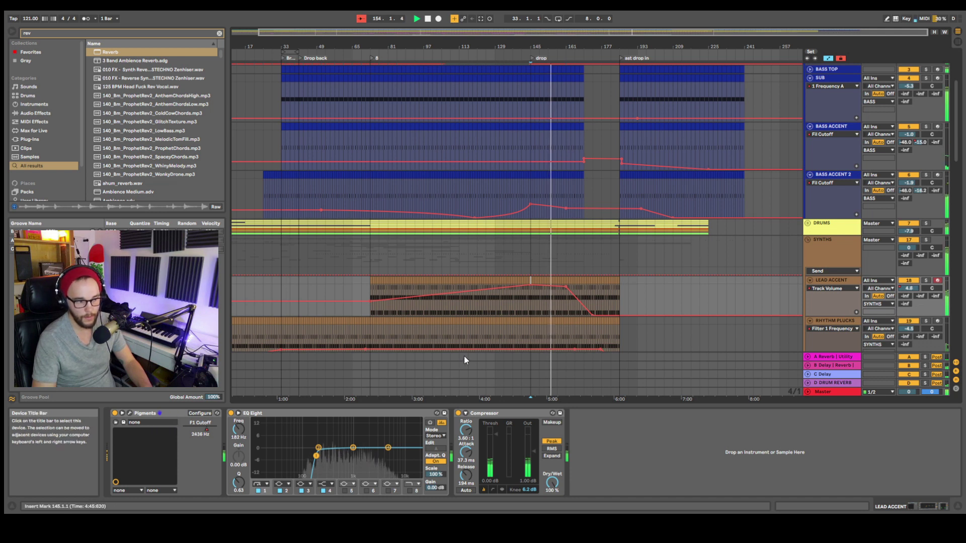
click(583, 299)
drag(590, 313, 590, 315)
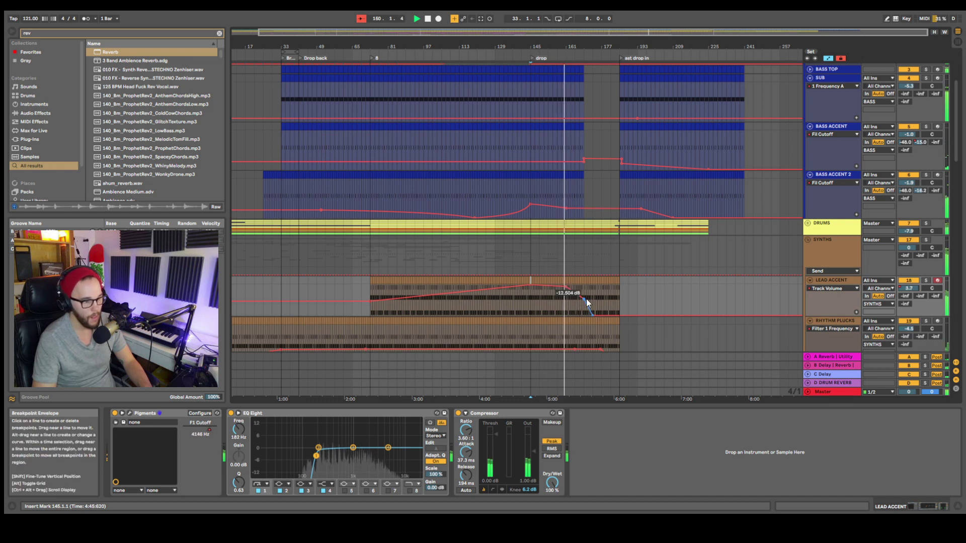
drag(582, 298, 581, 293)
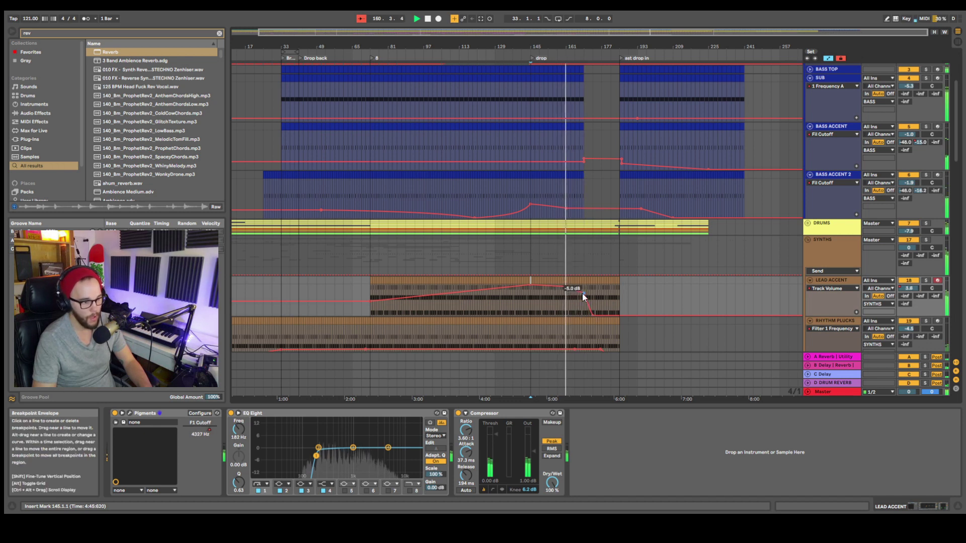
click(597, 319)
click(602, 318)
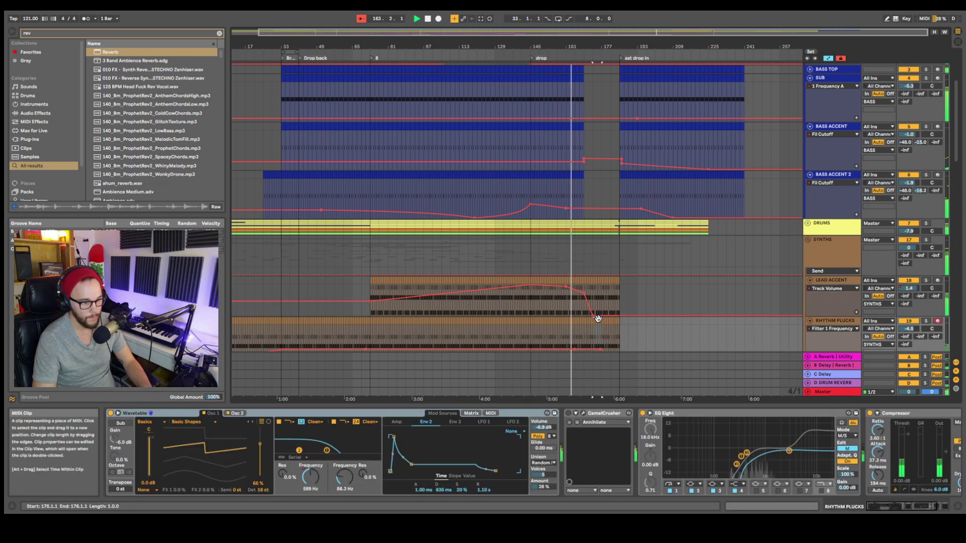
shift+click(593, 316)
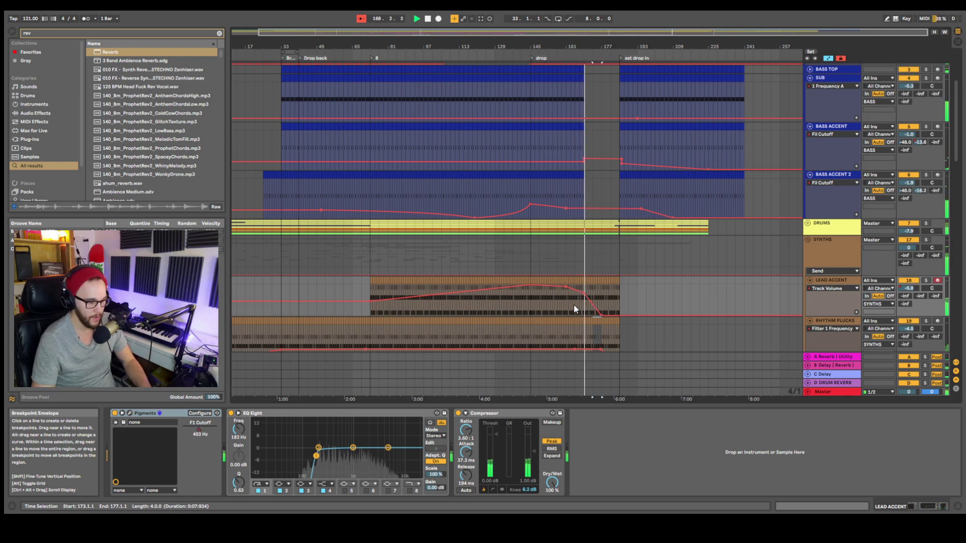
Step: Stop playback and examine the effect chain on the DRUMS group
click(585, 256)
key(space)
key(a)
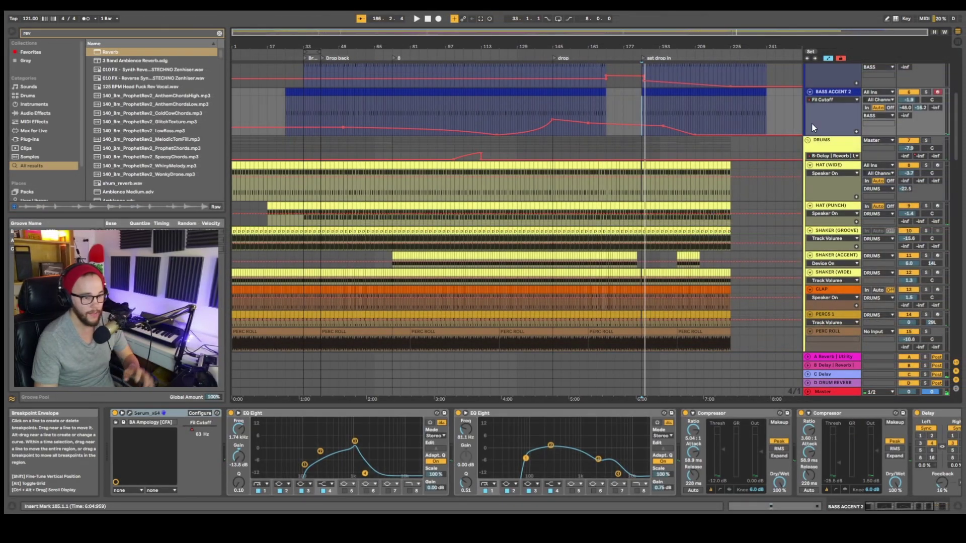
scroll(756, 170, up, 2)
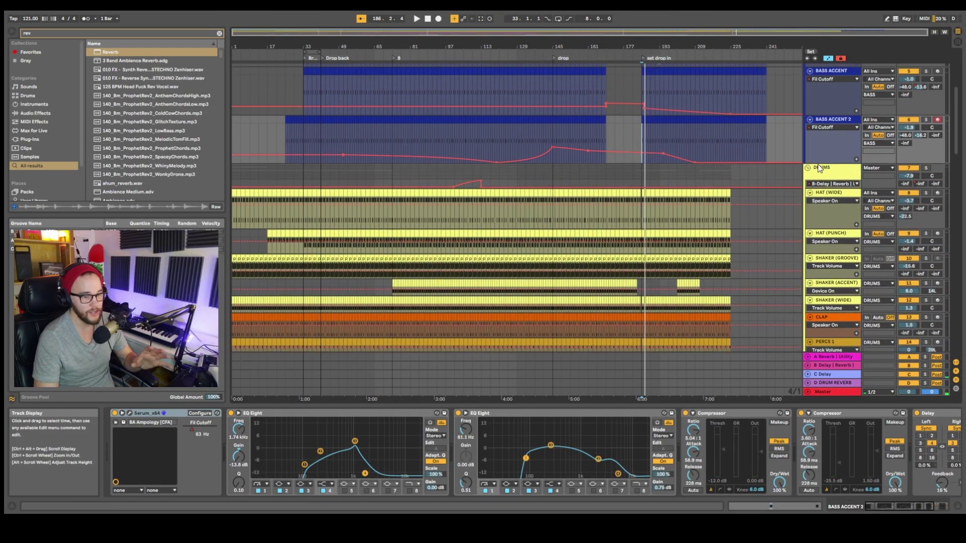
click(820, 173)
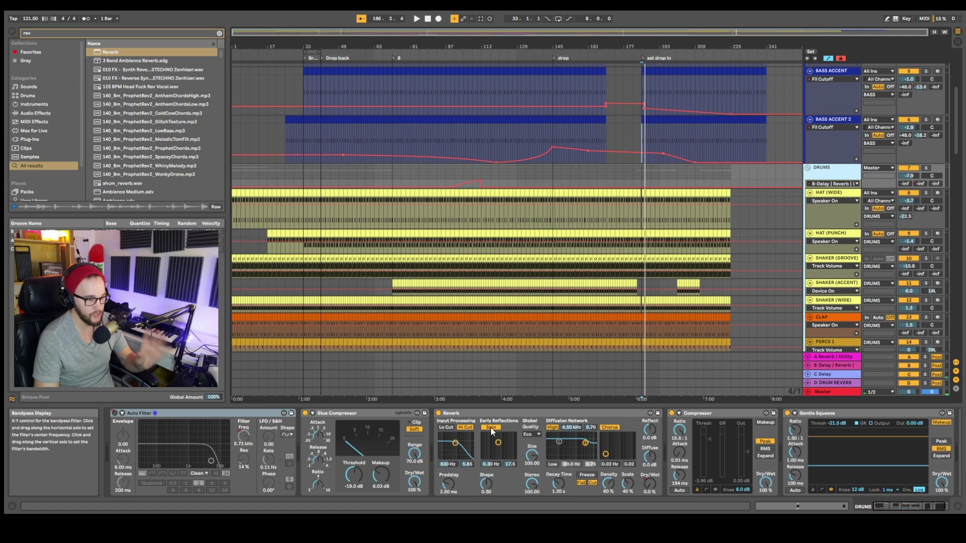
scroll(952, 196, up, 6)
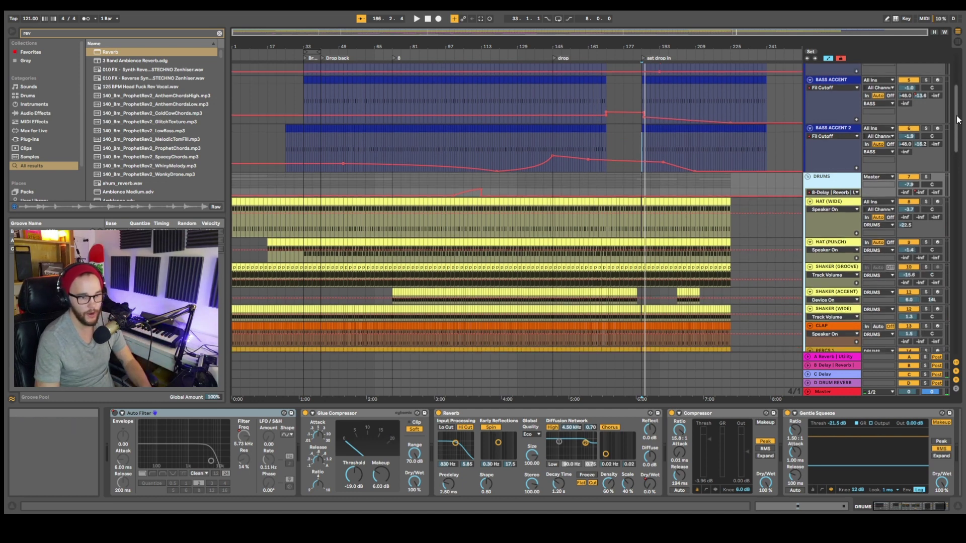
Step: Solo the BASS group, replay it from bar 185, and set its Multiband Dynamics master output to -1.00 dB
click(820, 159)
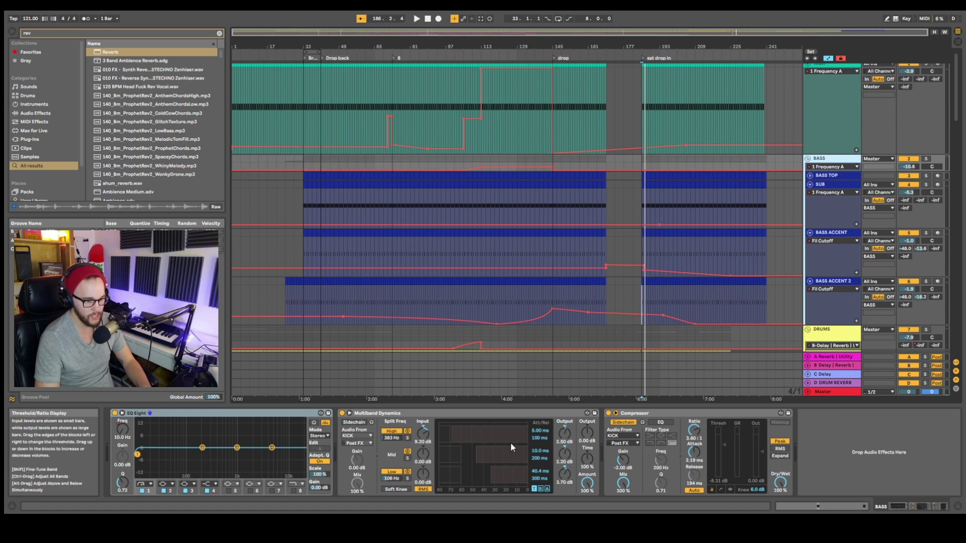
key(space)
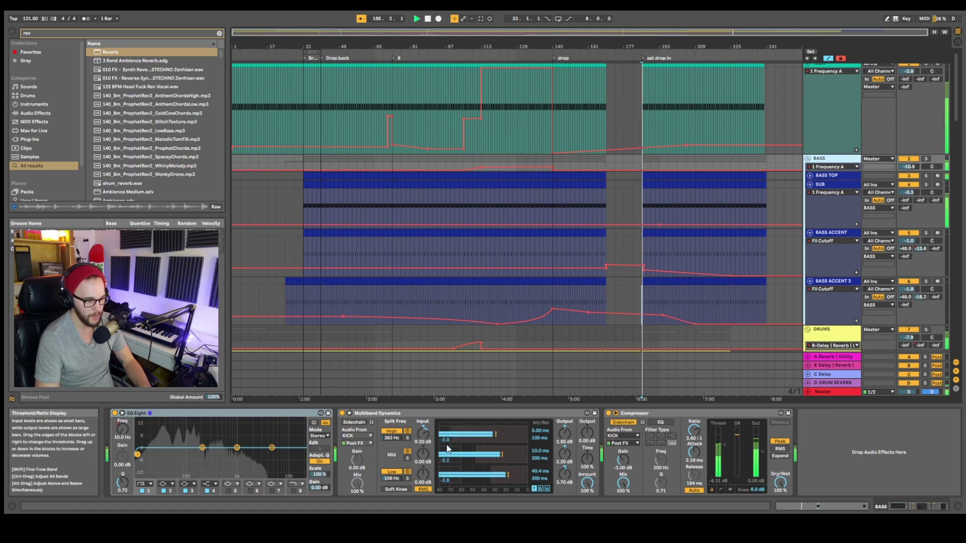
click(925, 158)
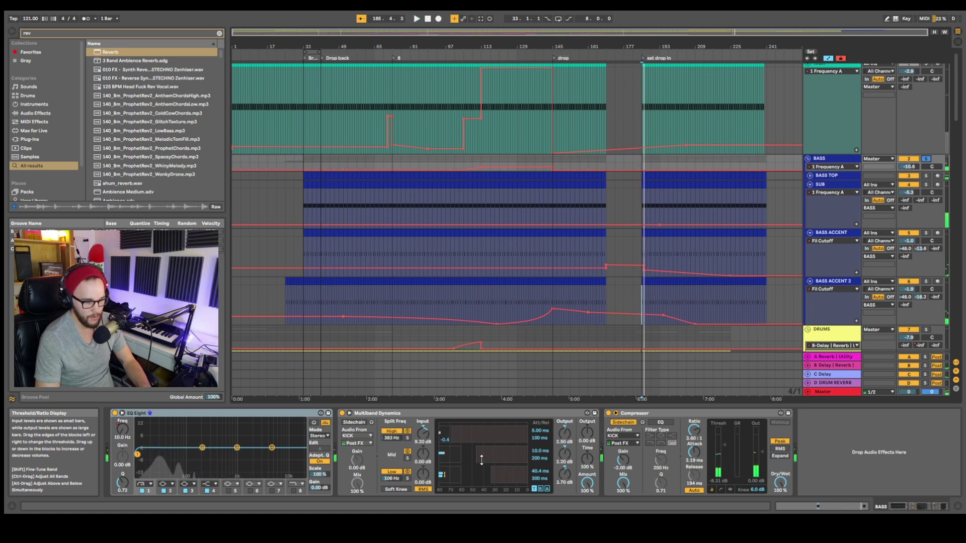
key(space)
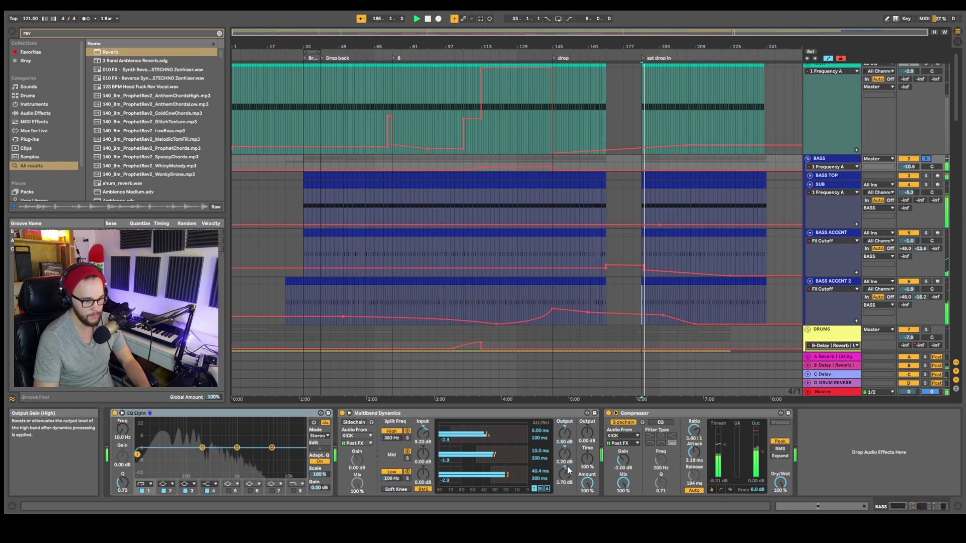
key(space)
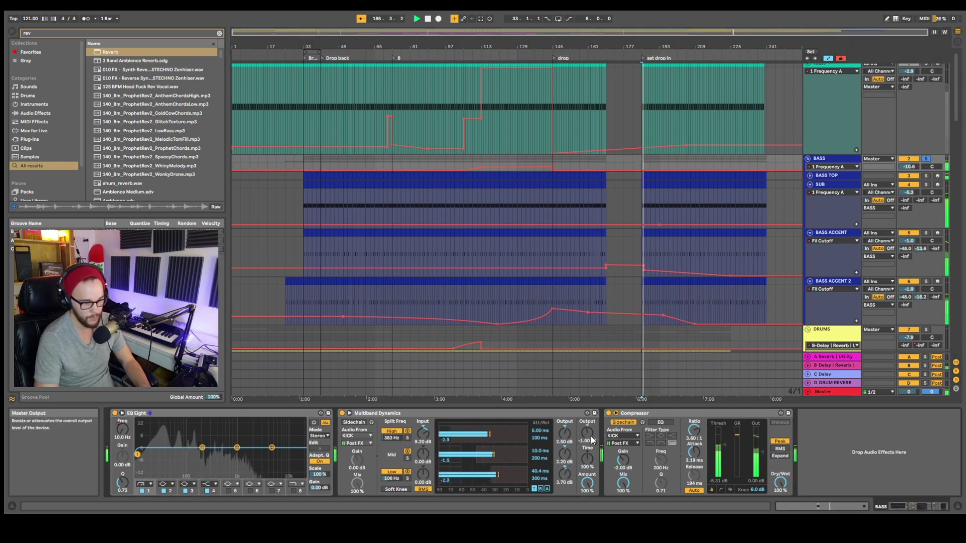
key(space)
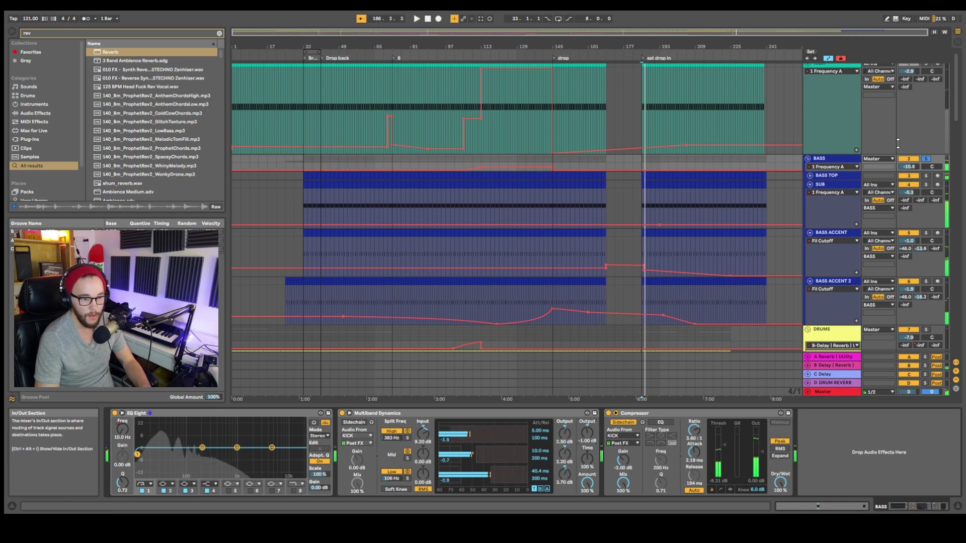
Step: Solo the DRUMS group in place of BASS and examine its effect chain and tracks
scroll(873, 154, up, 1)
scroll(872, 154, down, 3)
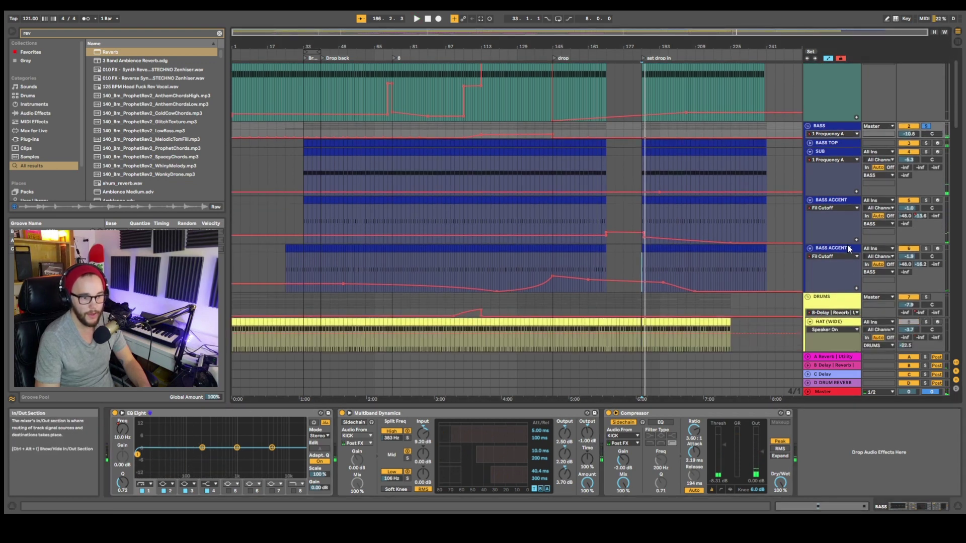
click(925, 297)
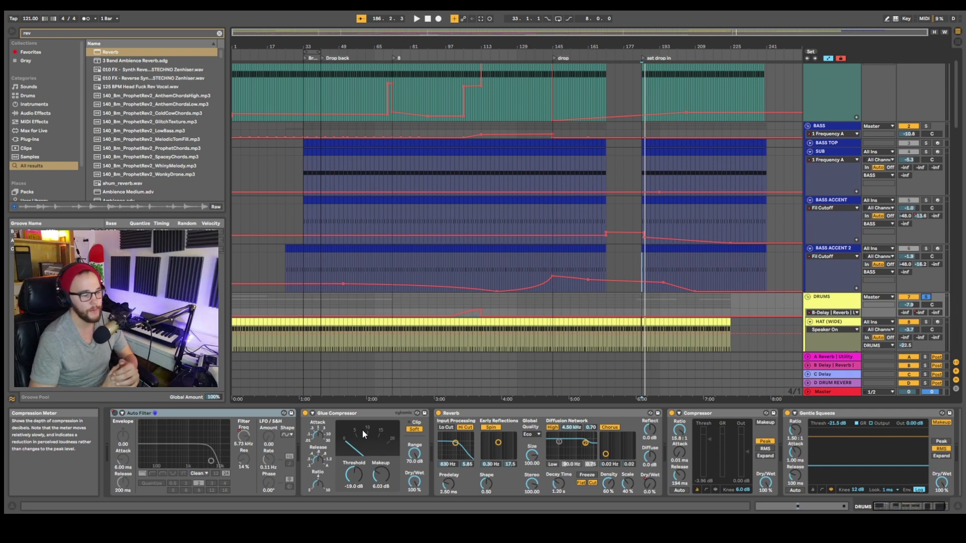
scroll(515, 248, down, 3)
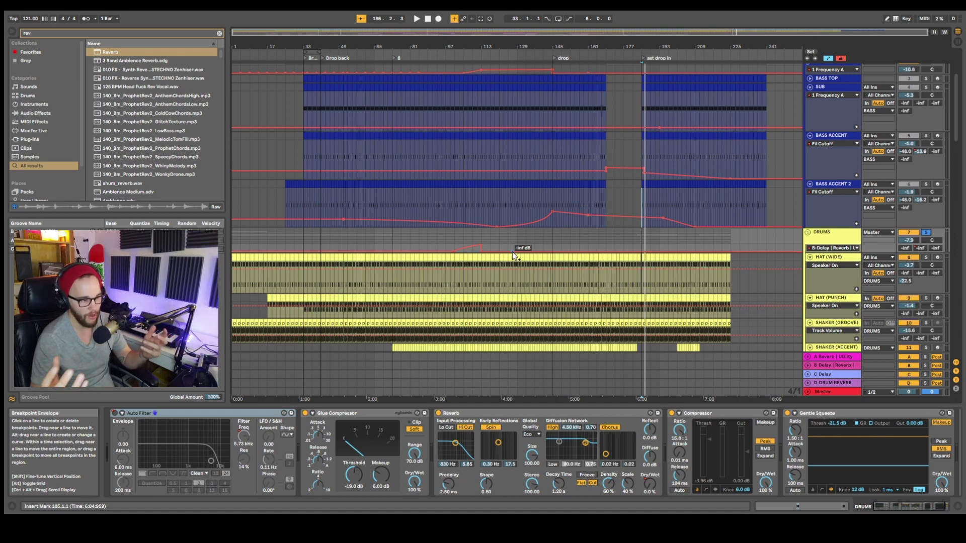
Step: Hide the automation, play the soloed DRUMS group from bar 93, and check its Glue Compressor switched on and its Gentle Squeeze compressor
click(436, 281)
key(a)
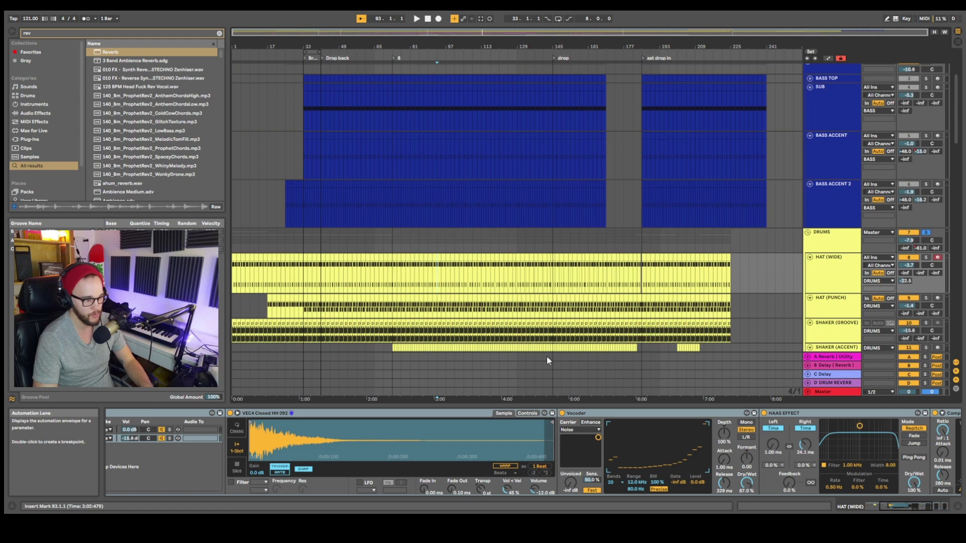
click(825, 244)
key(space)
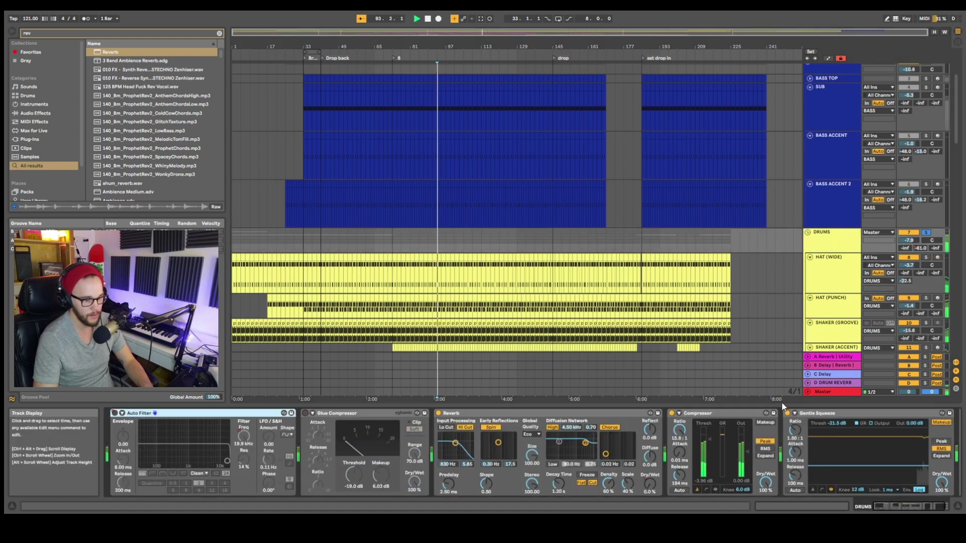
click(304, 413)
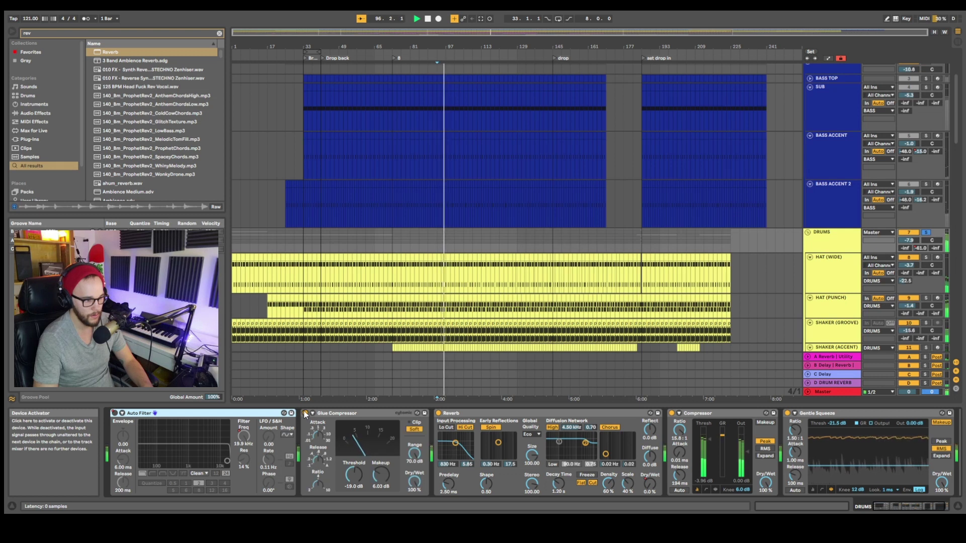
key(space)
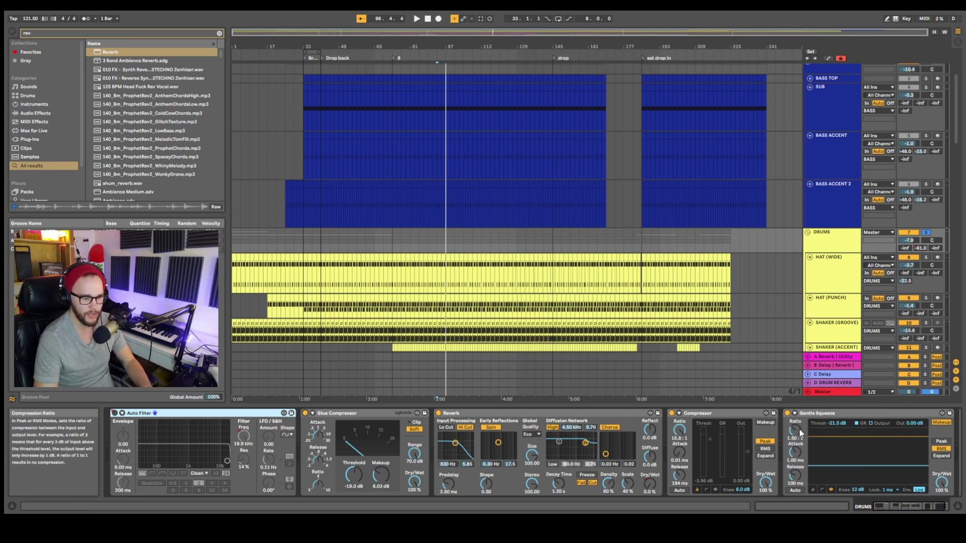
click(832, 418)
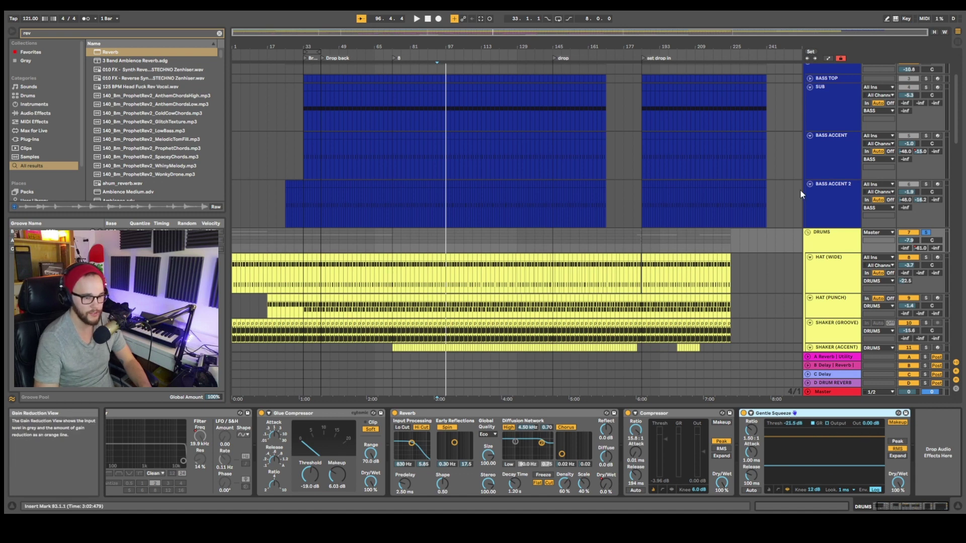
Step: Collapse the DRUMS group and examine the BASS group's kick-sidechained Compressor during playback from bar 93
click(807, 233)
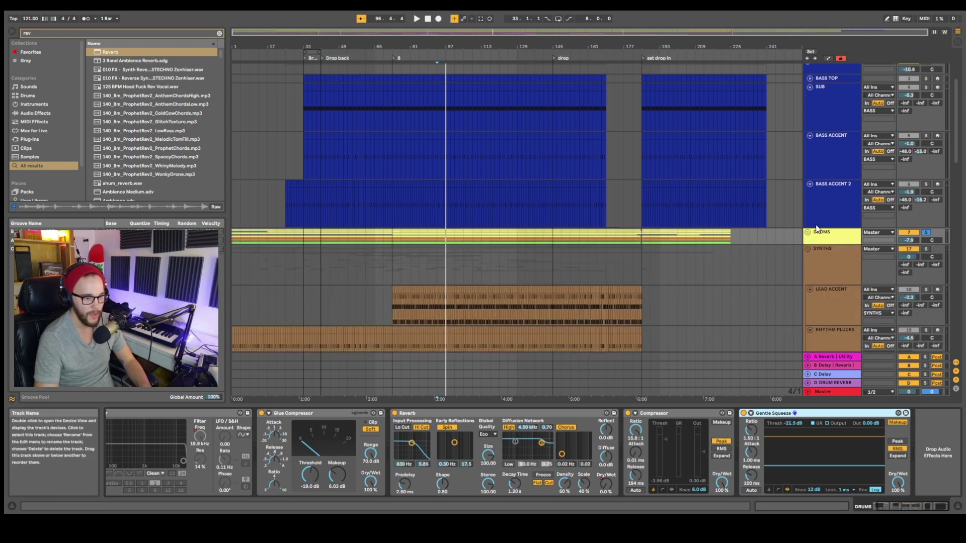
scroll(806, 80, up, 2)
click(825, 117)
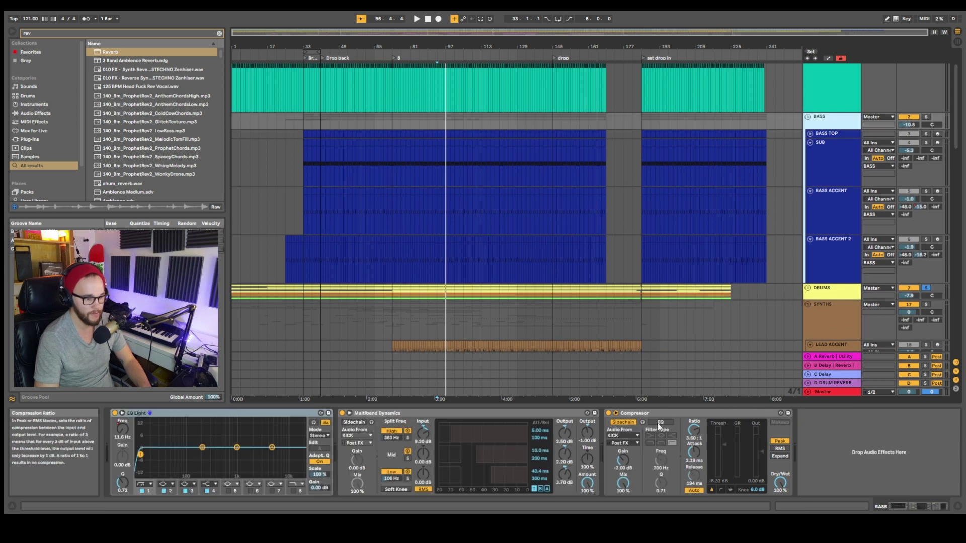
key(space)
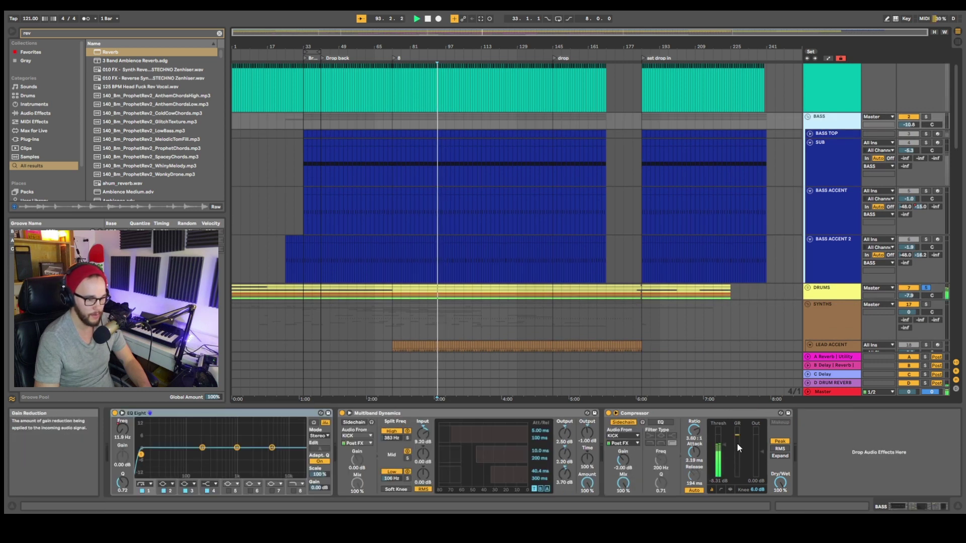